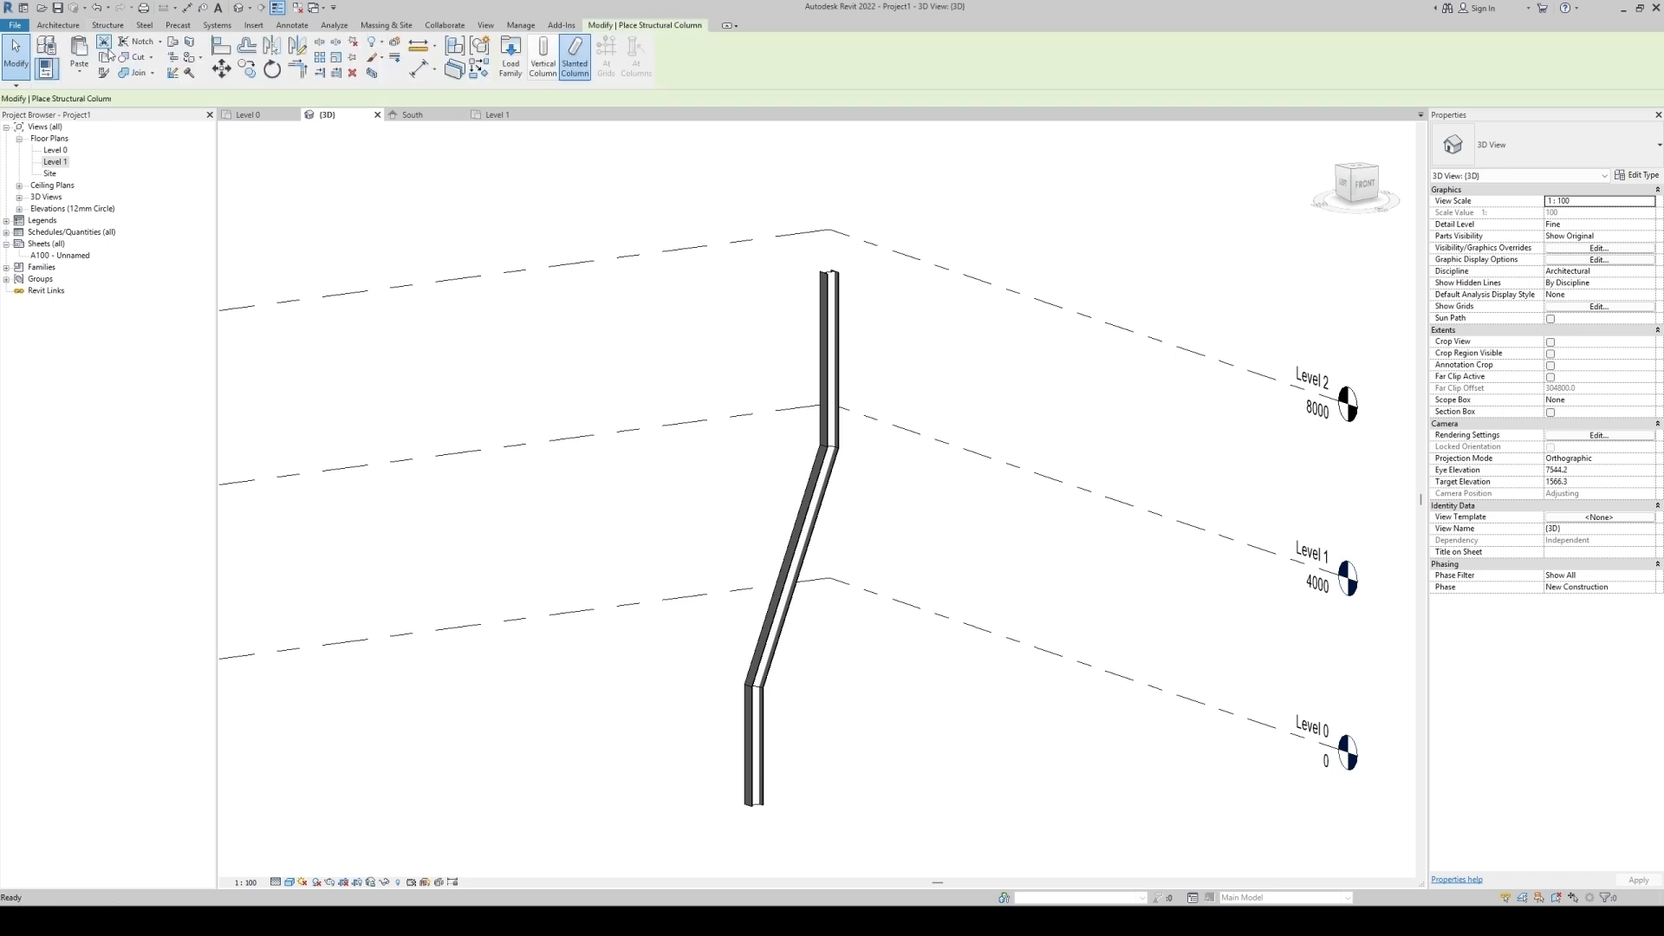
{"action": "left_click", "coordinate": [576, 60]}
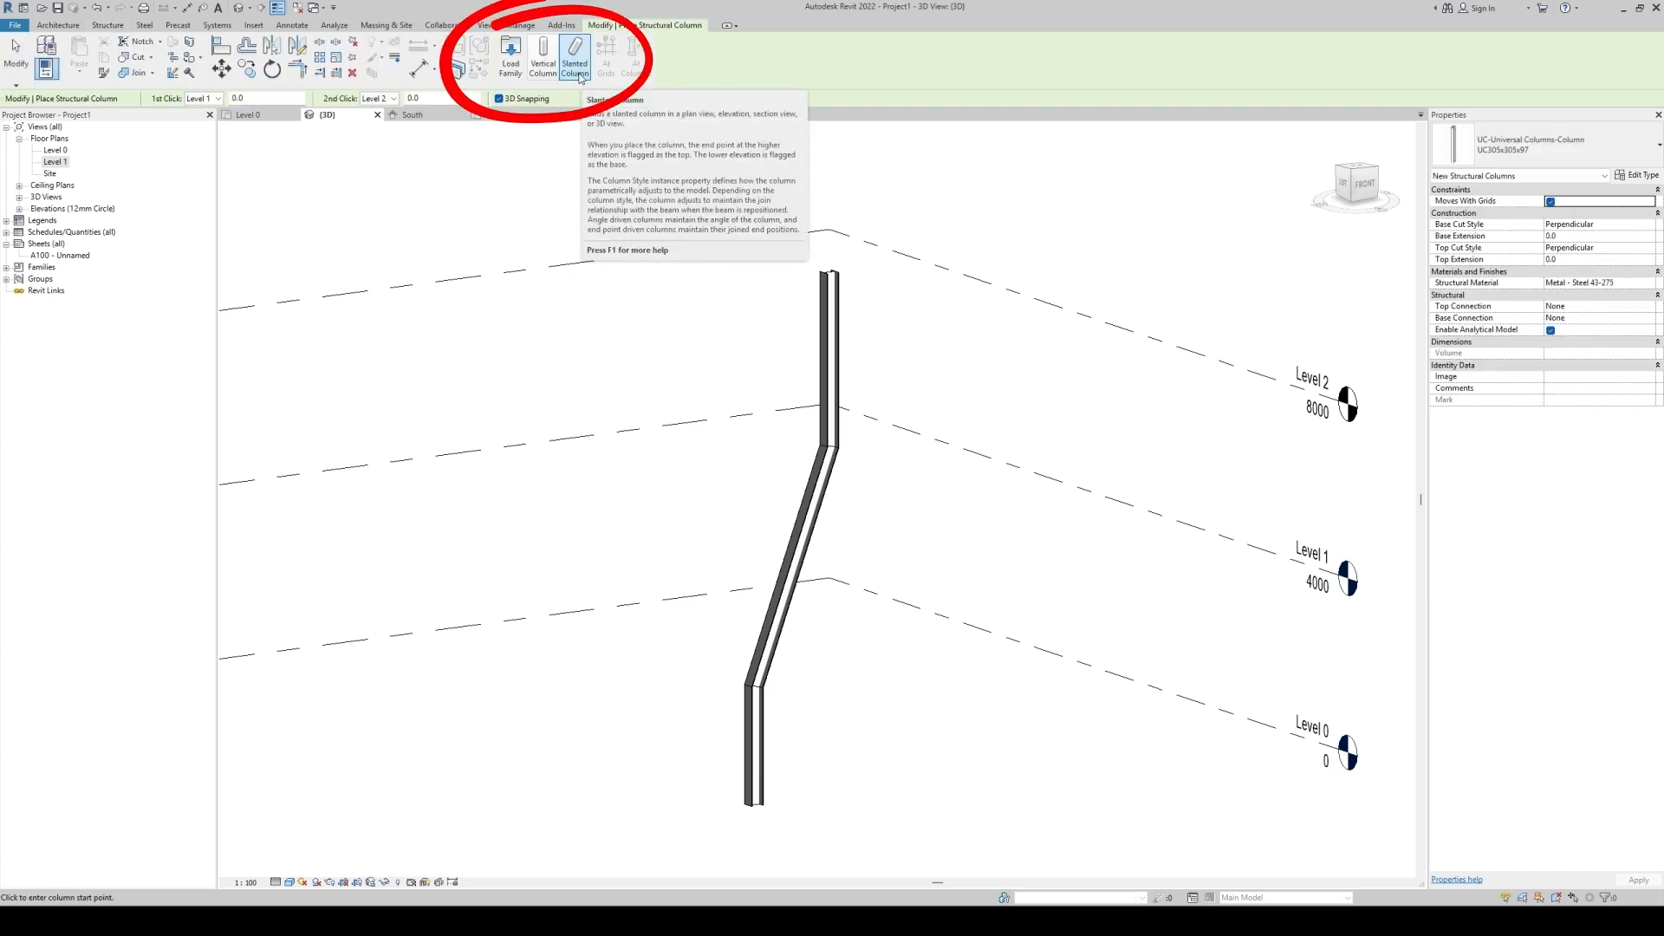
{"action": "key", "text": "Escape"}
{"action": "middle_click_drag", "start_coordinate": [847, 674], "coordinate": [840, 332], "text": "shift"}
{"action": "scroll", "coordinate": [813, 377], "scroll_direction": "up", "scroll_amount": 2}
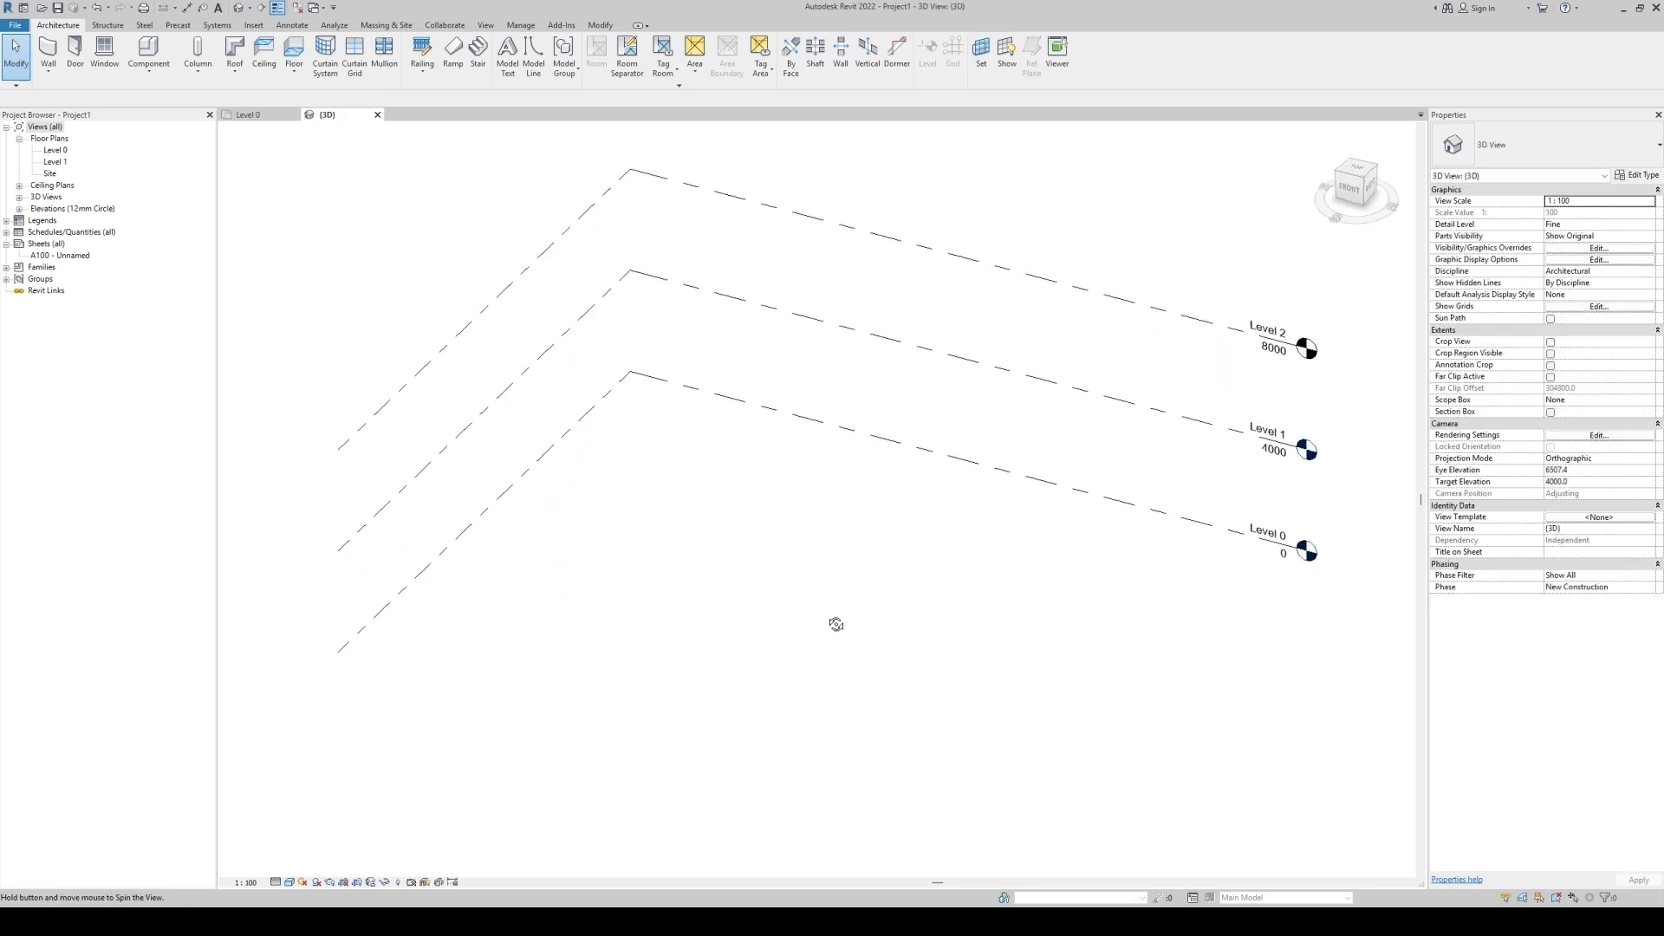
Open the South elevation view from its marker on the Level 0 plan.
{"action": "middle_click_drag", "start_coordinate": [836, 624], "coordinate": [770, 584], "text": "shift"}
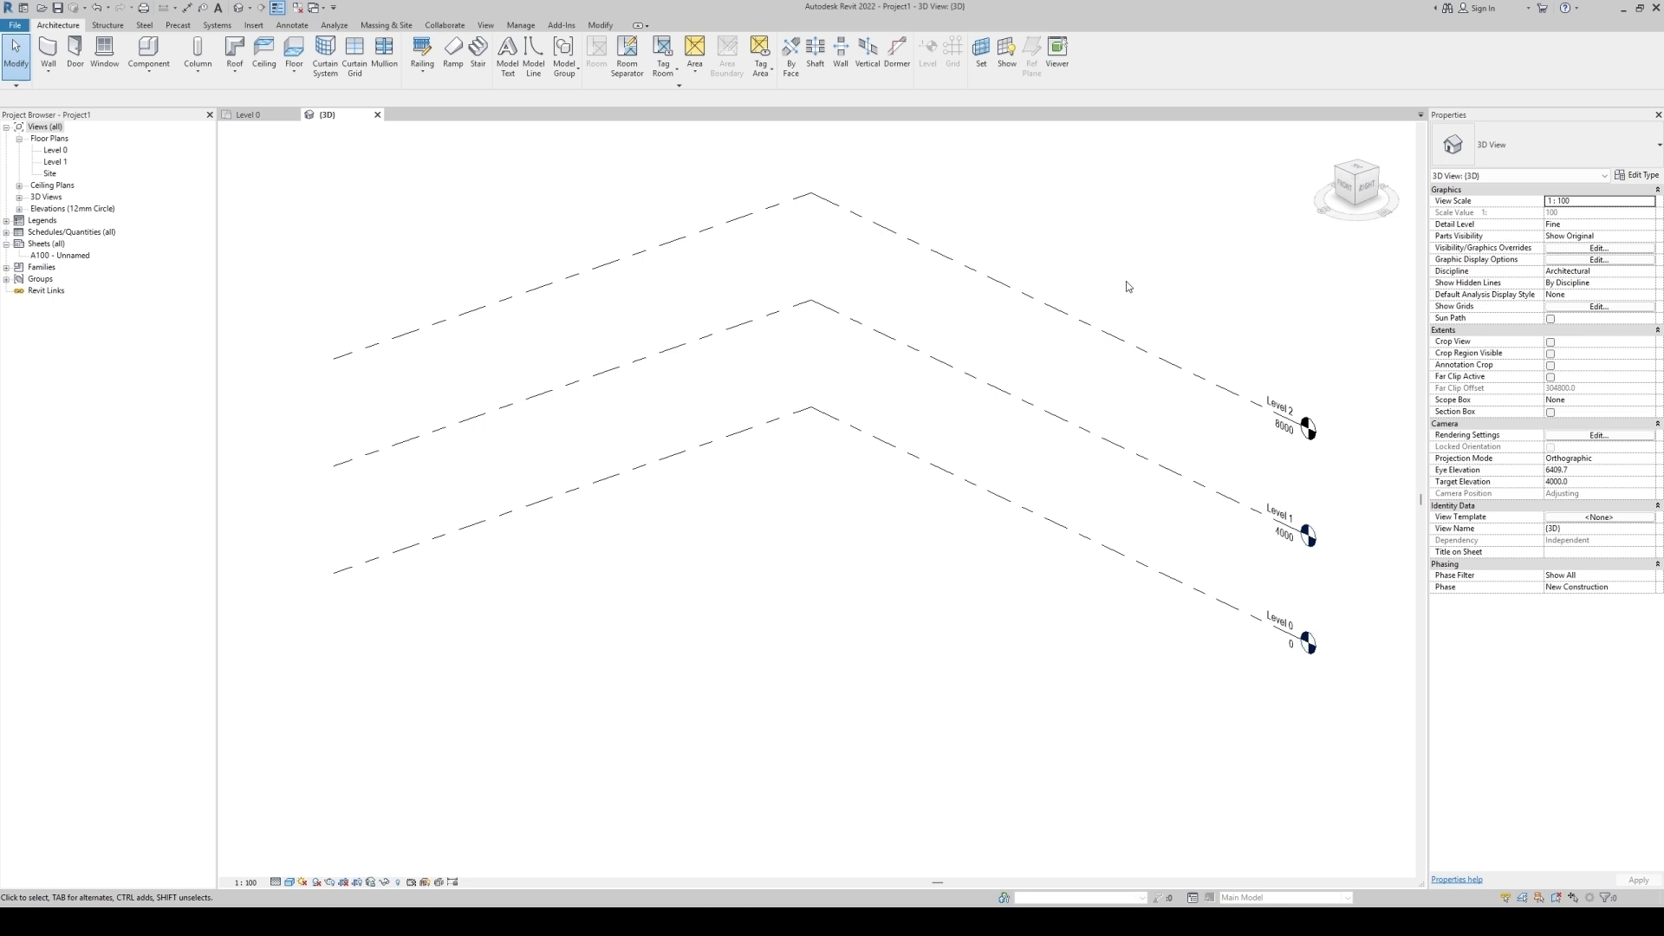
{"action": "left_click", "coordinate": [249, 114]}
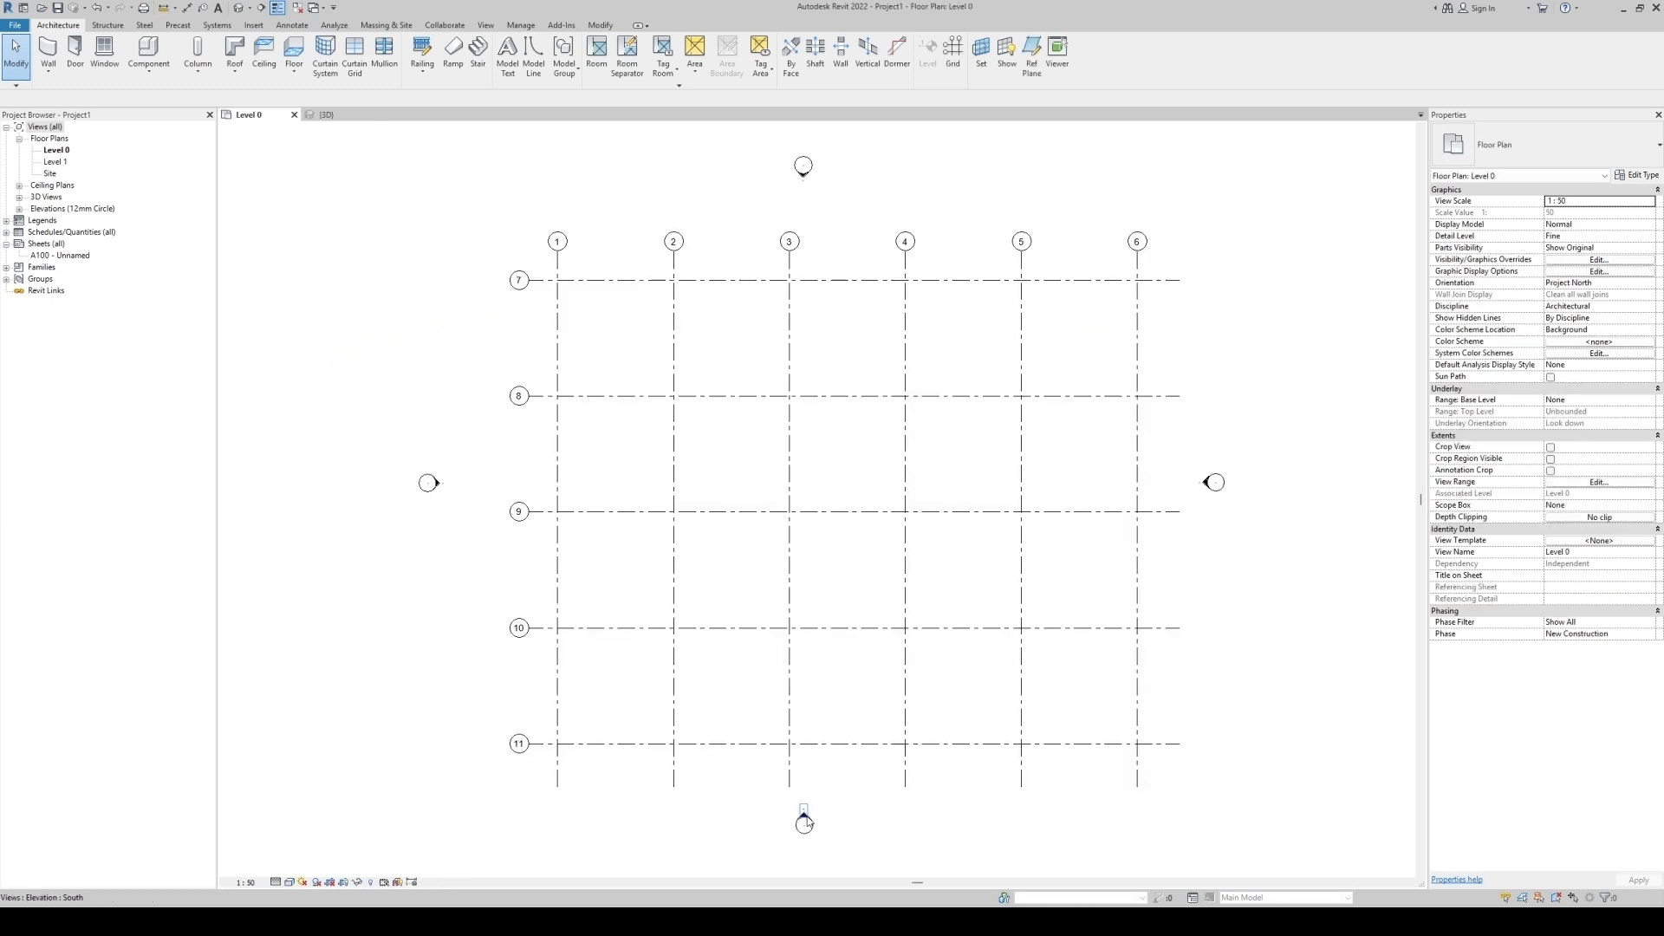
{"action": "double_click", "coordinate": [807, 820]}
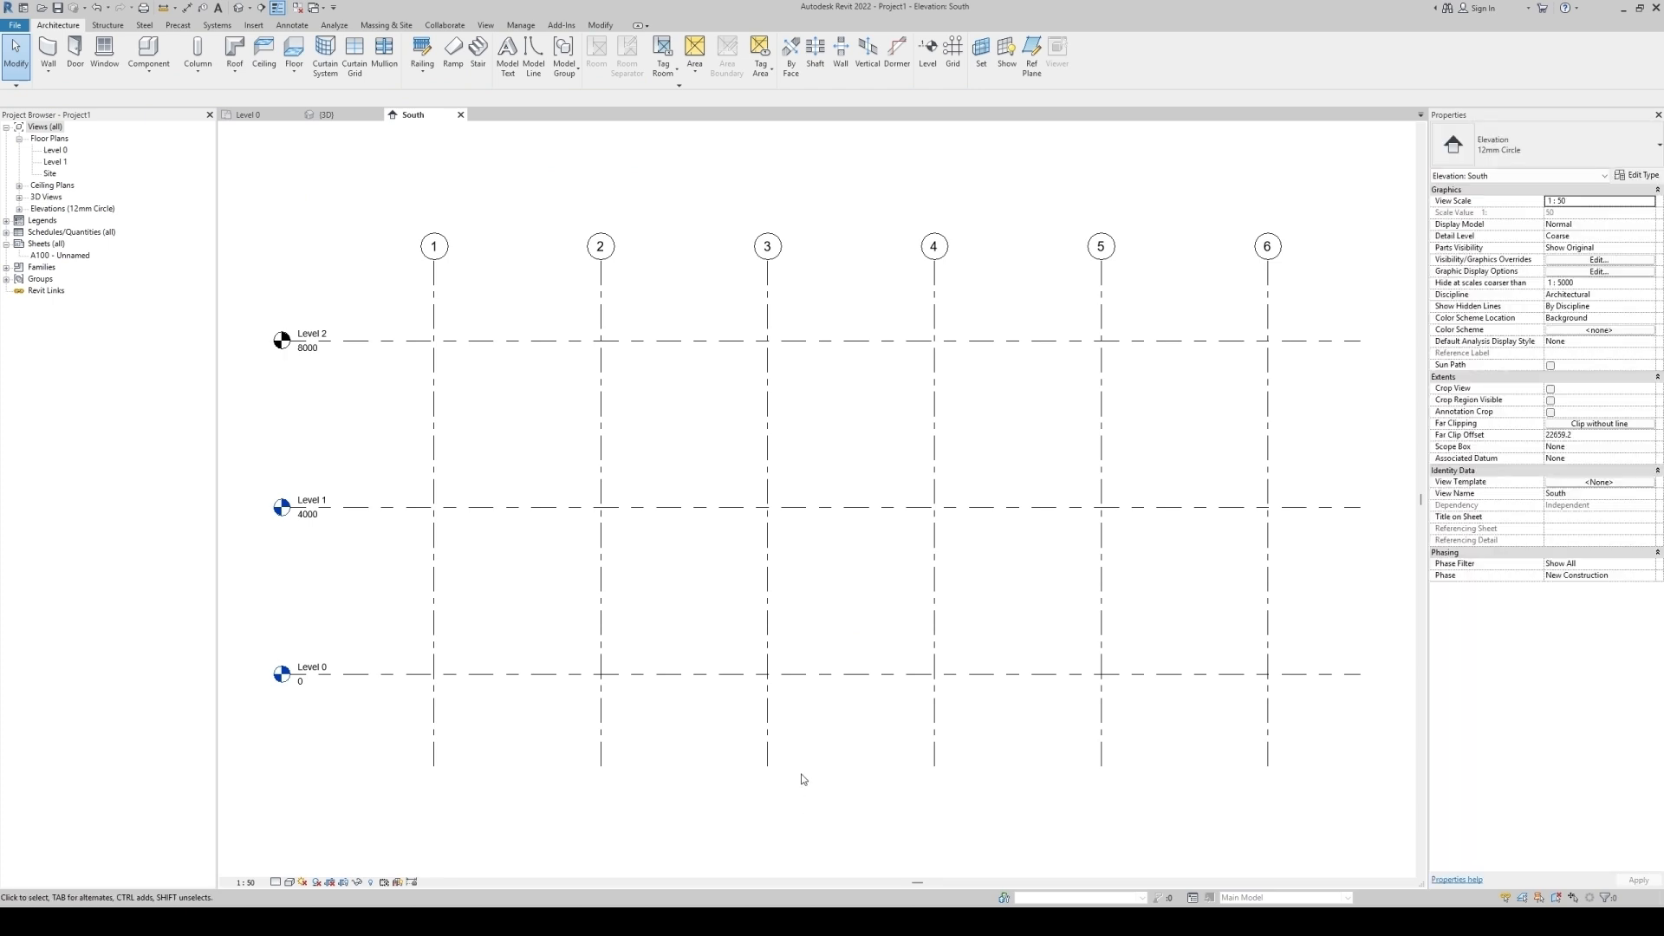
Draw a vertical detail line along grid 3 from Level 0 up to Level 1.
{"action": "key", "text": "d"}
{"action": "key", "text": "l"}
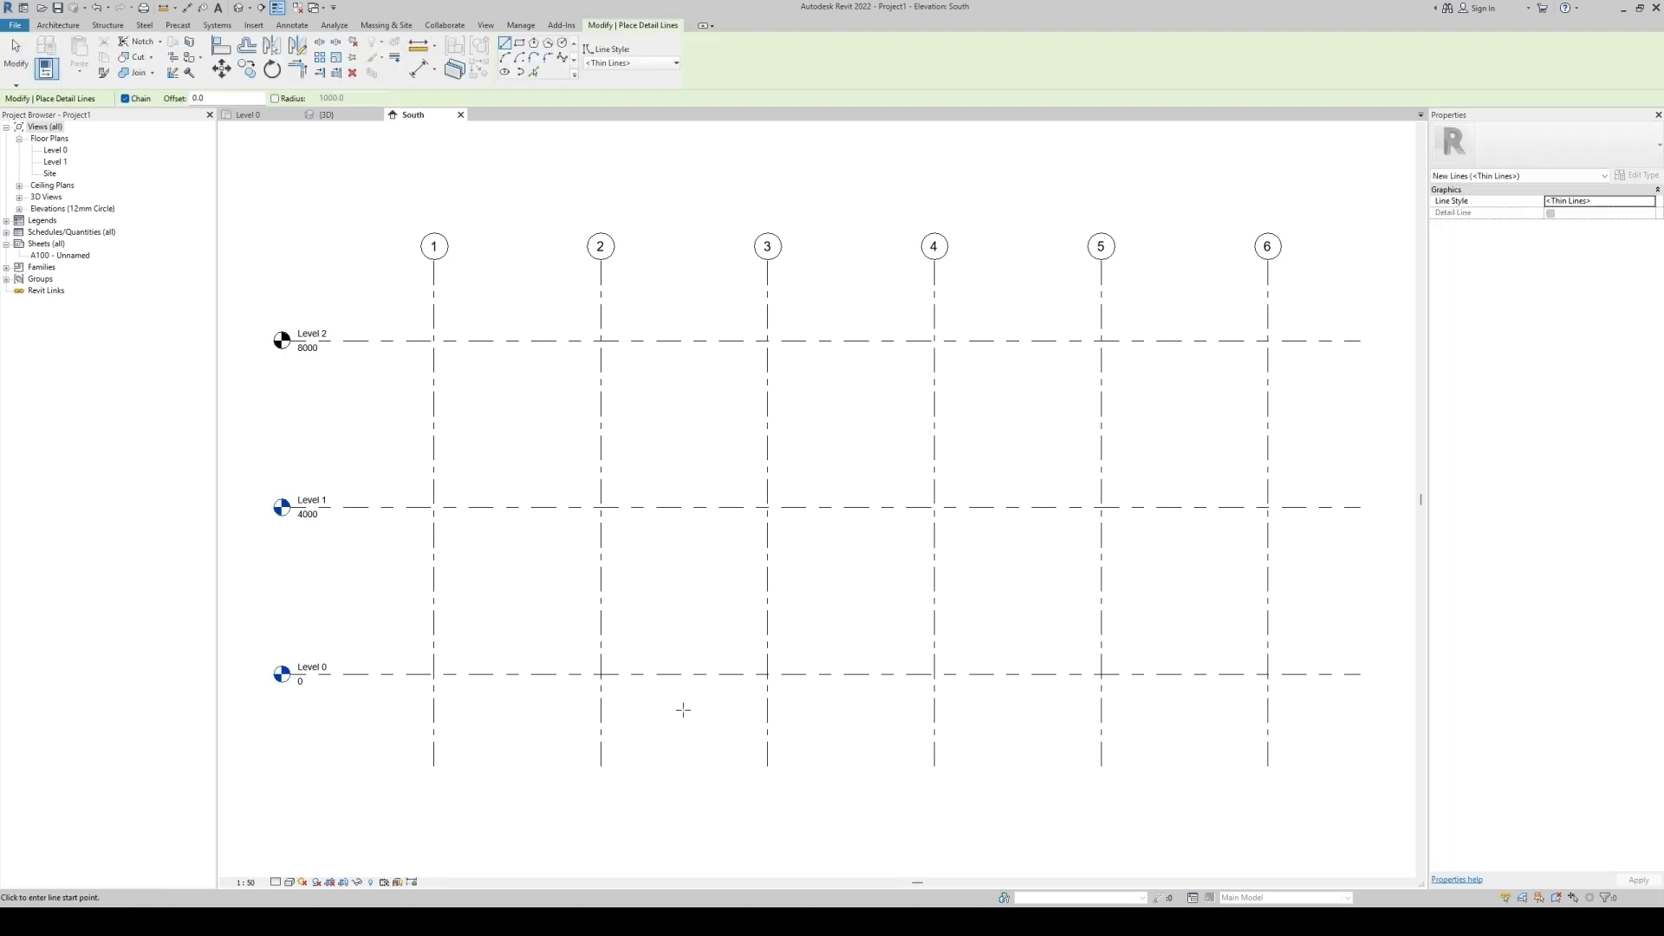
{"action": "left_click", "coordinate": [767, 673]}
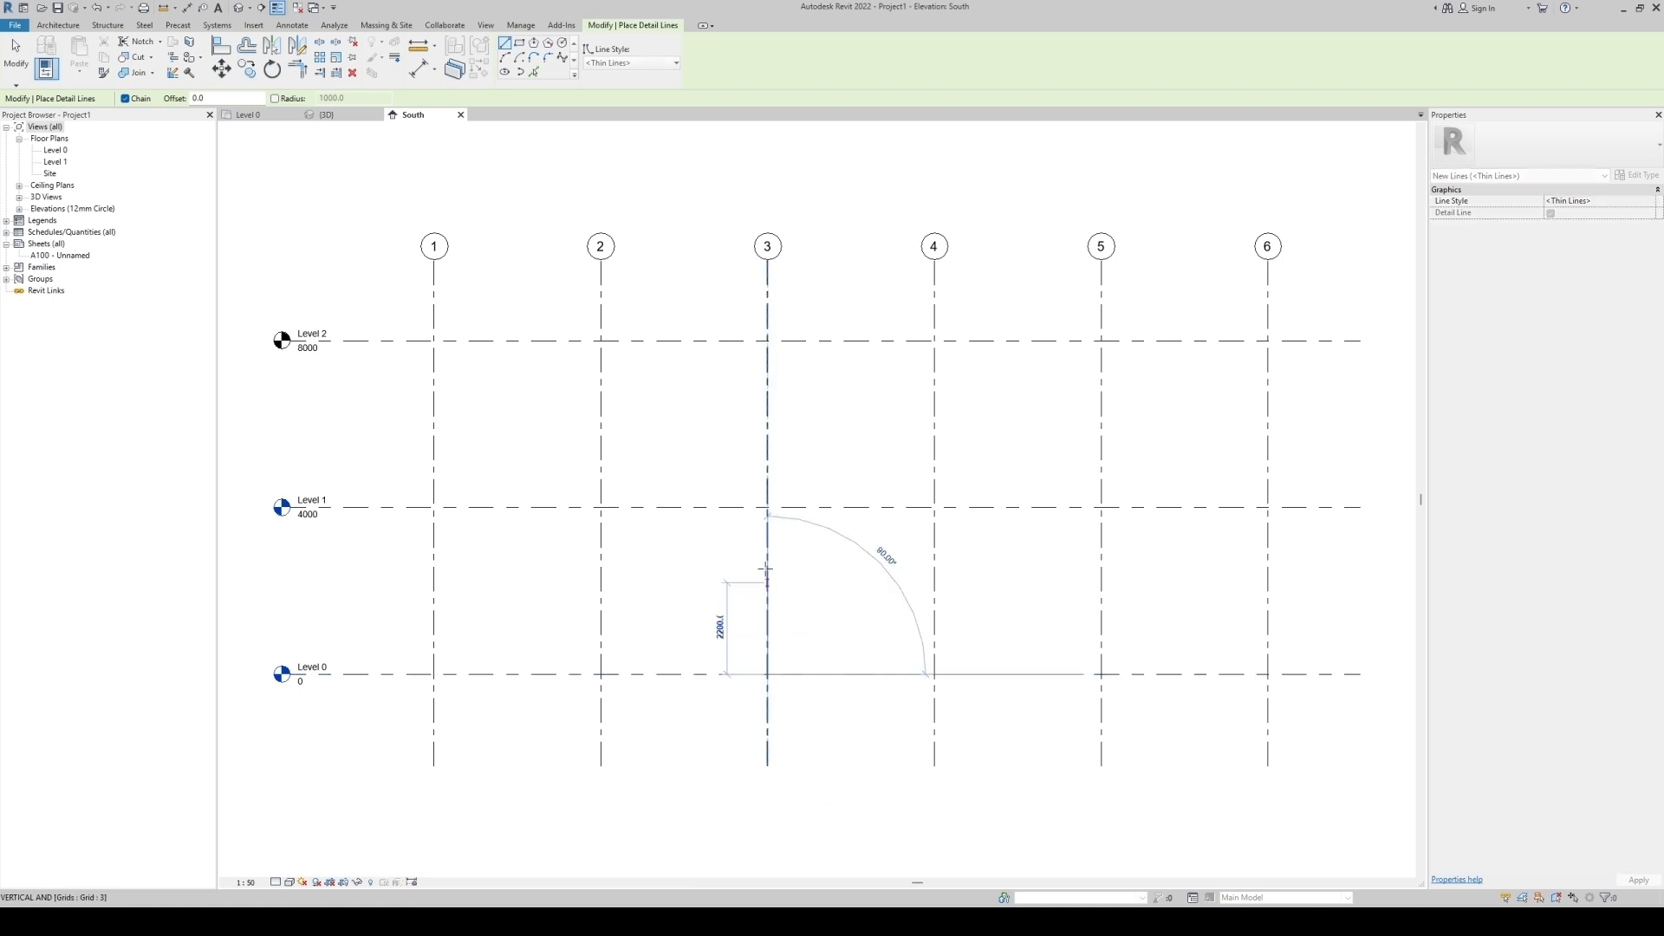
{"action": "left_click", "coordinate": [767, 515]}
{"action": "key", "text": "Escape"}
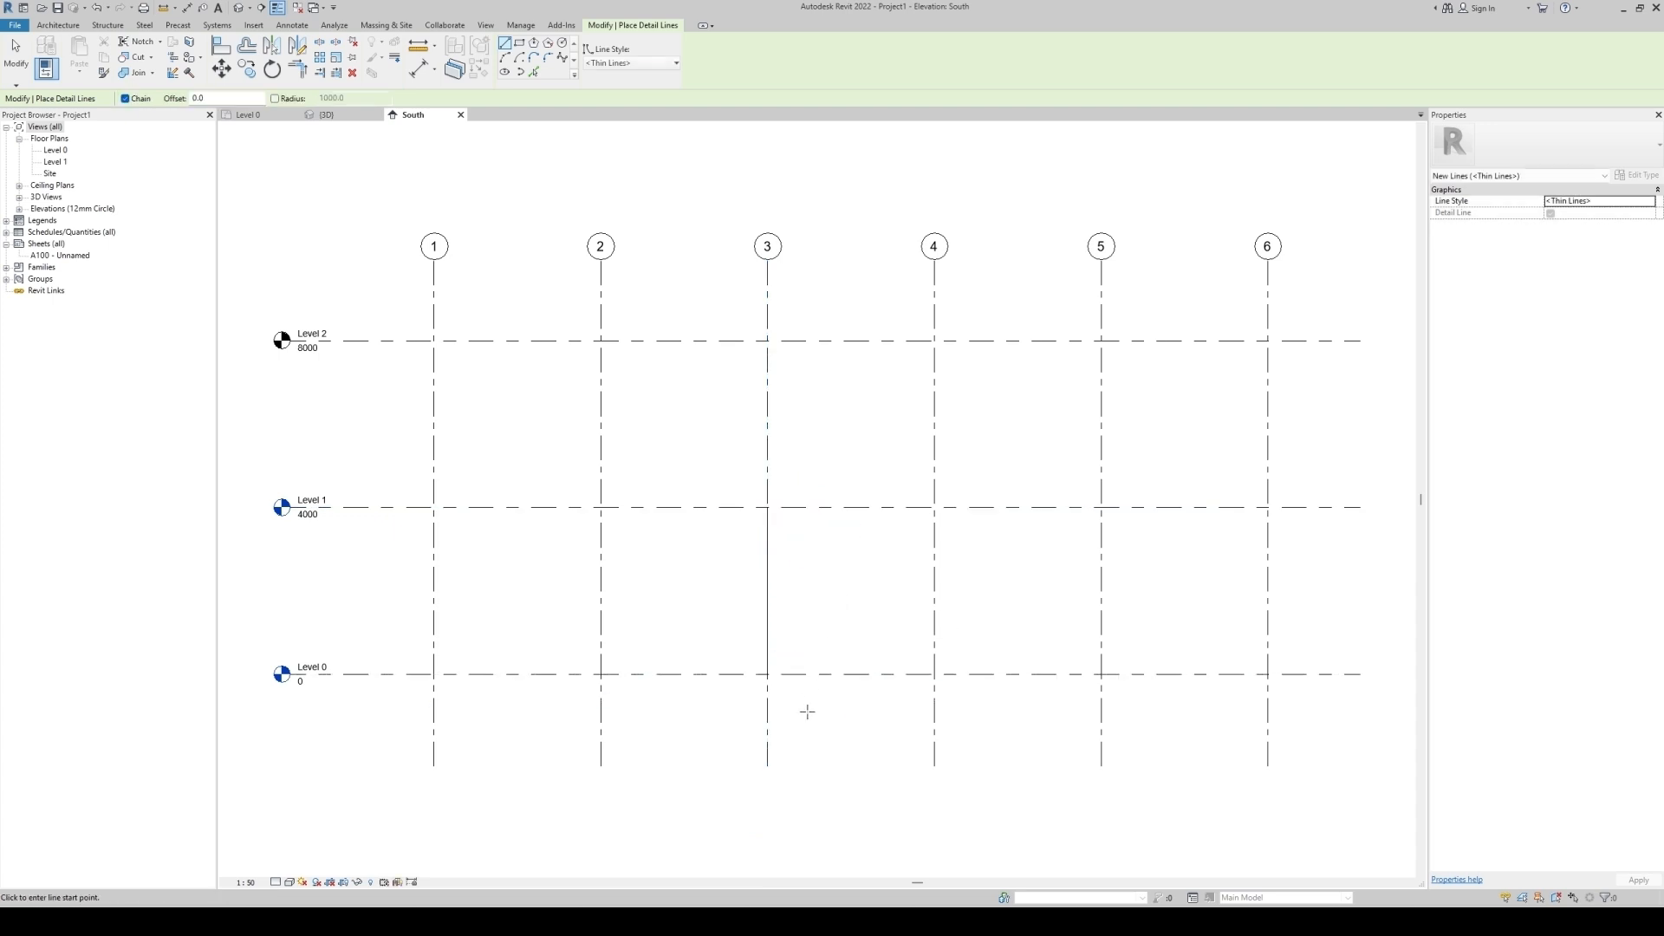
Draw a vertical detail line along grid 4 upward from Level 2 above the grid head.
{"action": "middle_click_drag", "start_coordinate": [820, 545], "coordinate": [803, 639]}
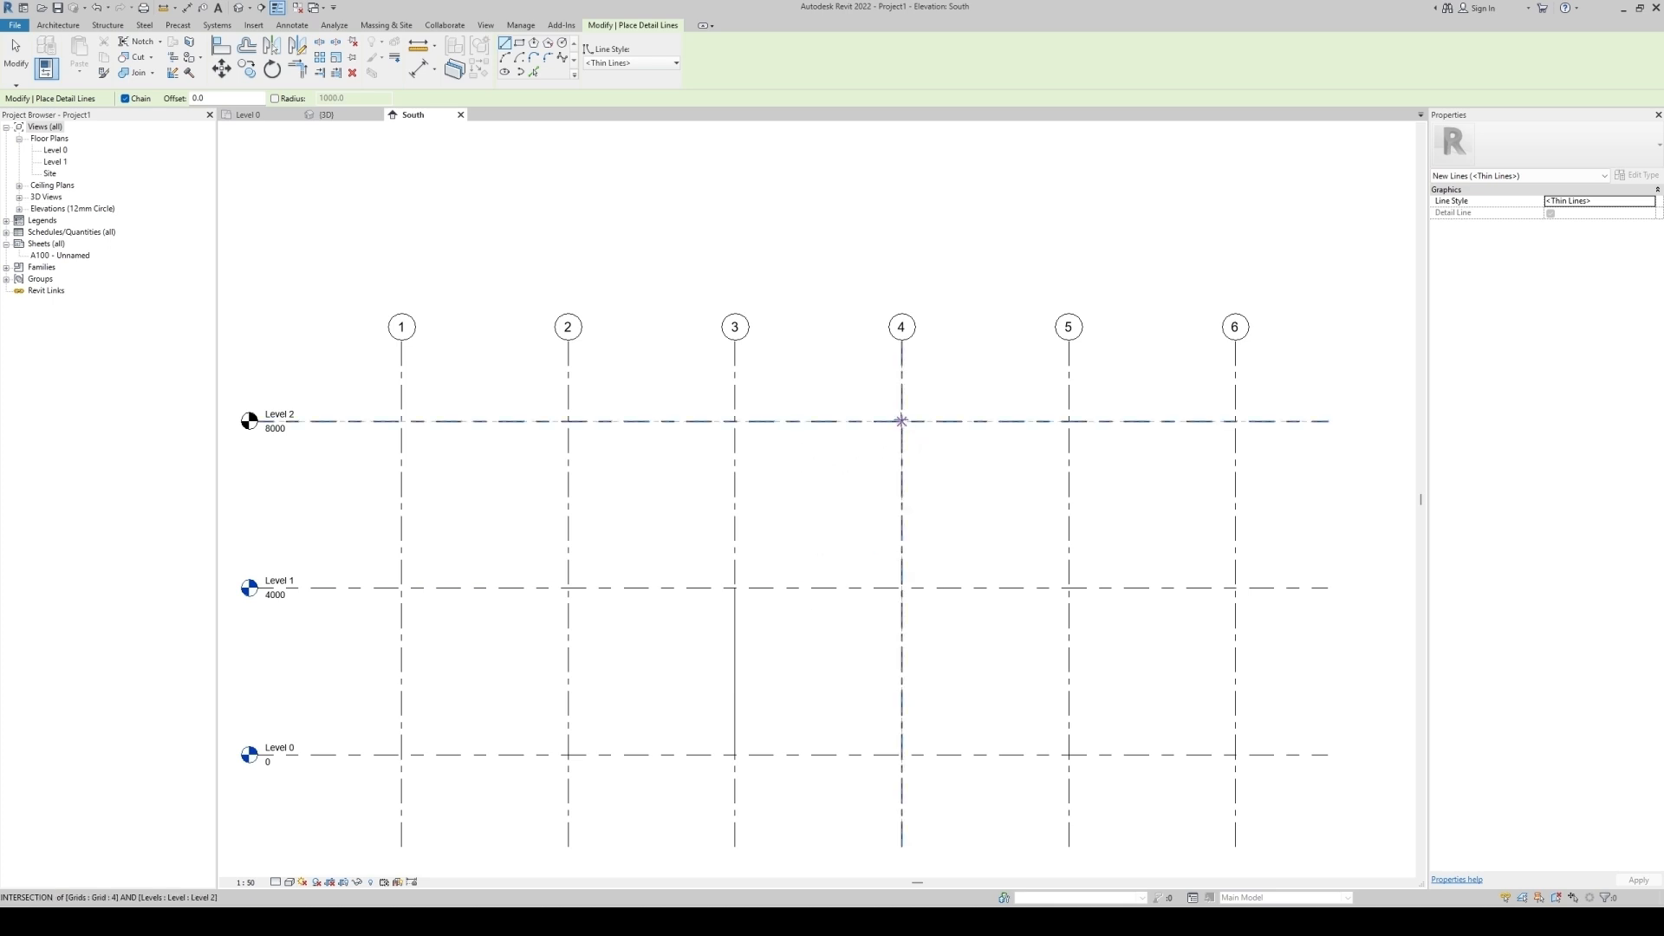
{"action": "left_click", "coordinate": [901, 421]}
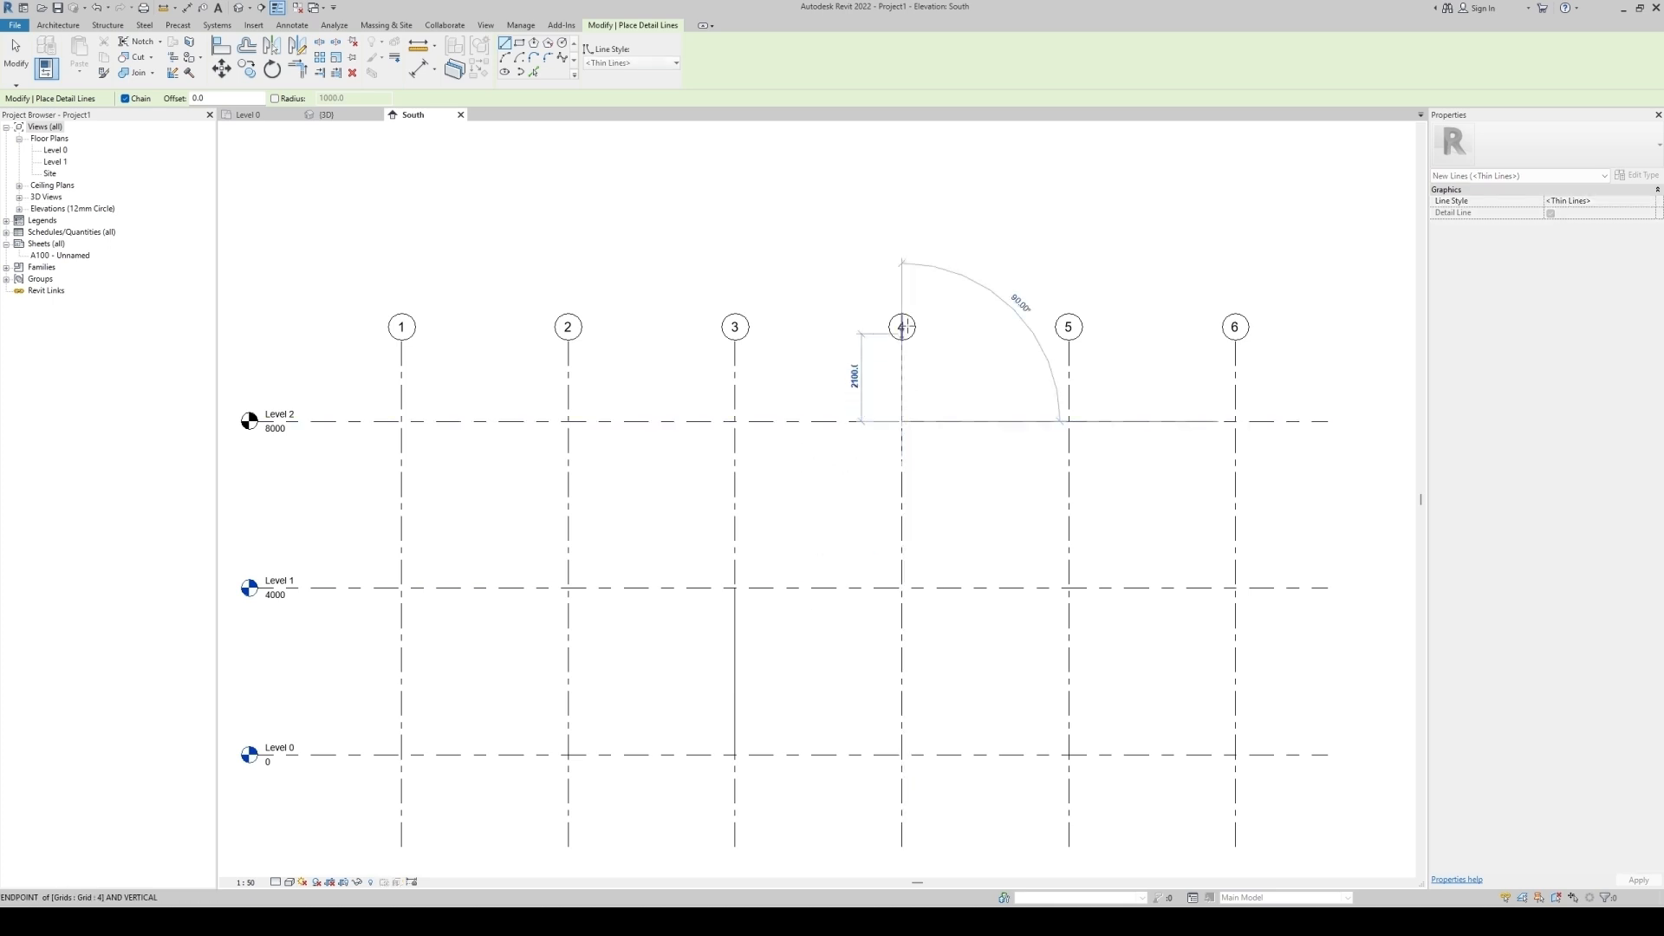
{"action": "left_click", "coordinate": [902, 225]}
{"action": "key", "text": "Escape"}
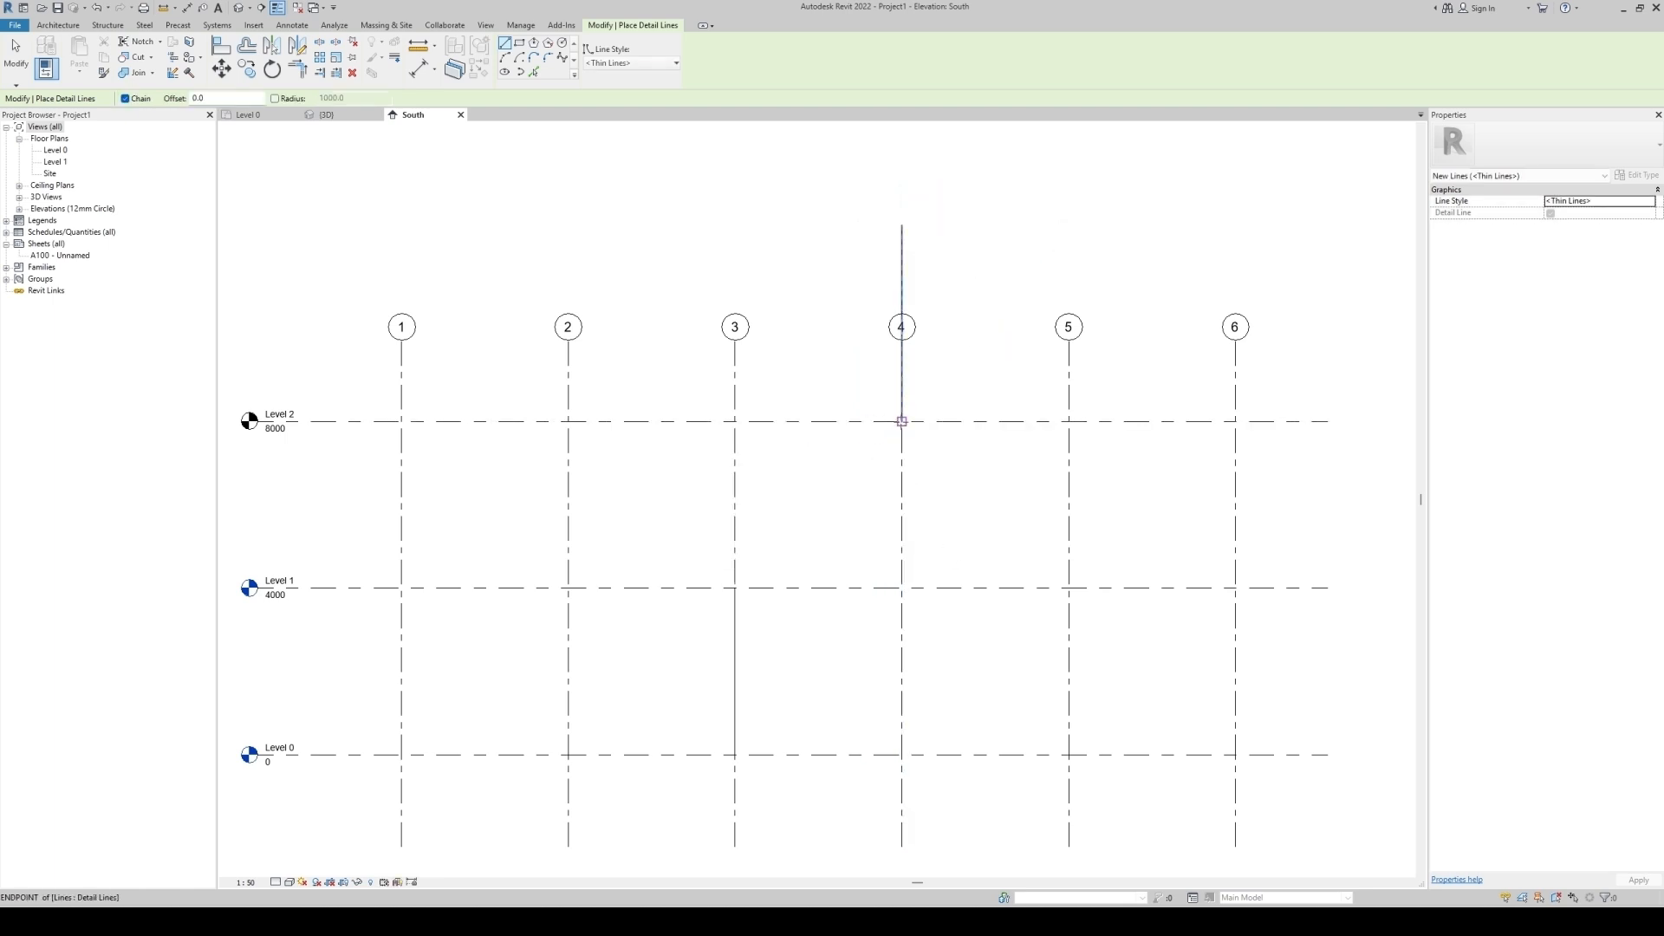
Draw a chained detail line diagonally from grid 4 at Level 2 to grid 3 at Level 1, then down to Level 0.
{"action": "left_click", "coordinate": [902, 421]}
{"action": "left_click", "coordinate": [735, 587]}
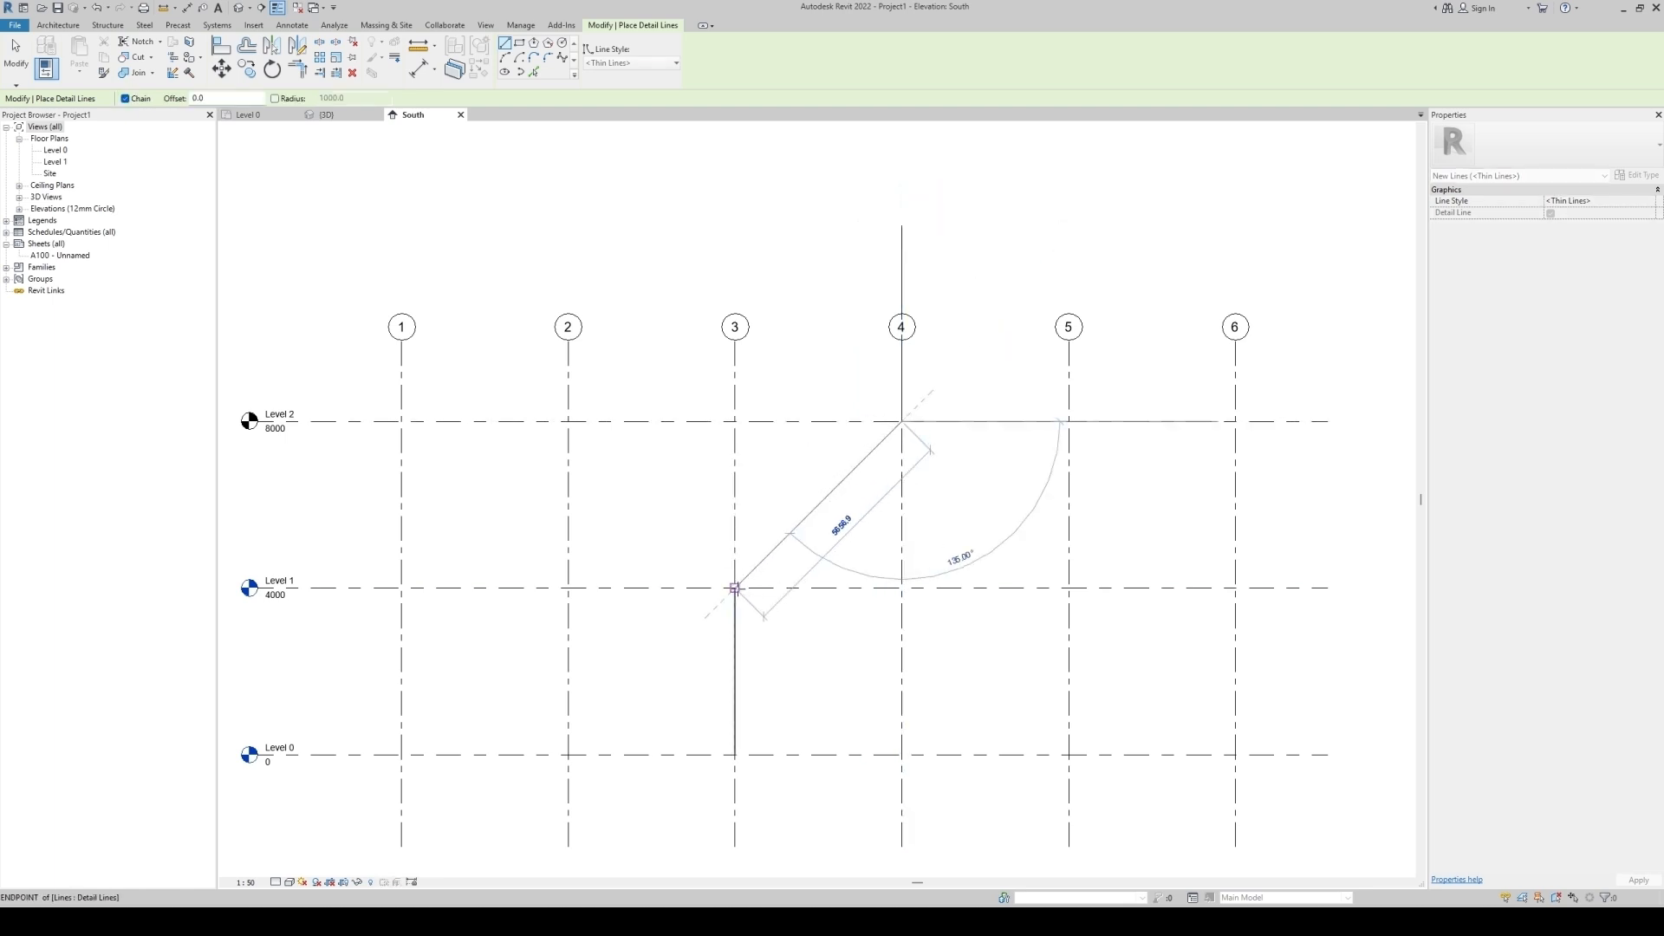
{"action": "left_click", "coordinate": [735, 754]}
{"action": "key", "text": "Escape"}
{"action": "key", "text": "Escape"}
Temporarily isolate the chain of detail lines, then reset the temporary hide/isolate.
{"action": "key", "text": "Tab"}
{"action": "left_click", "coordinate": [736, 724]}
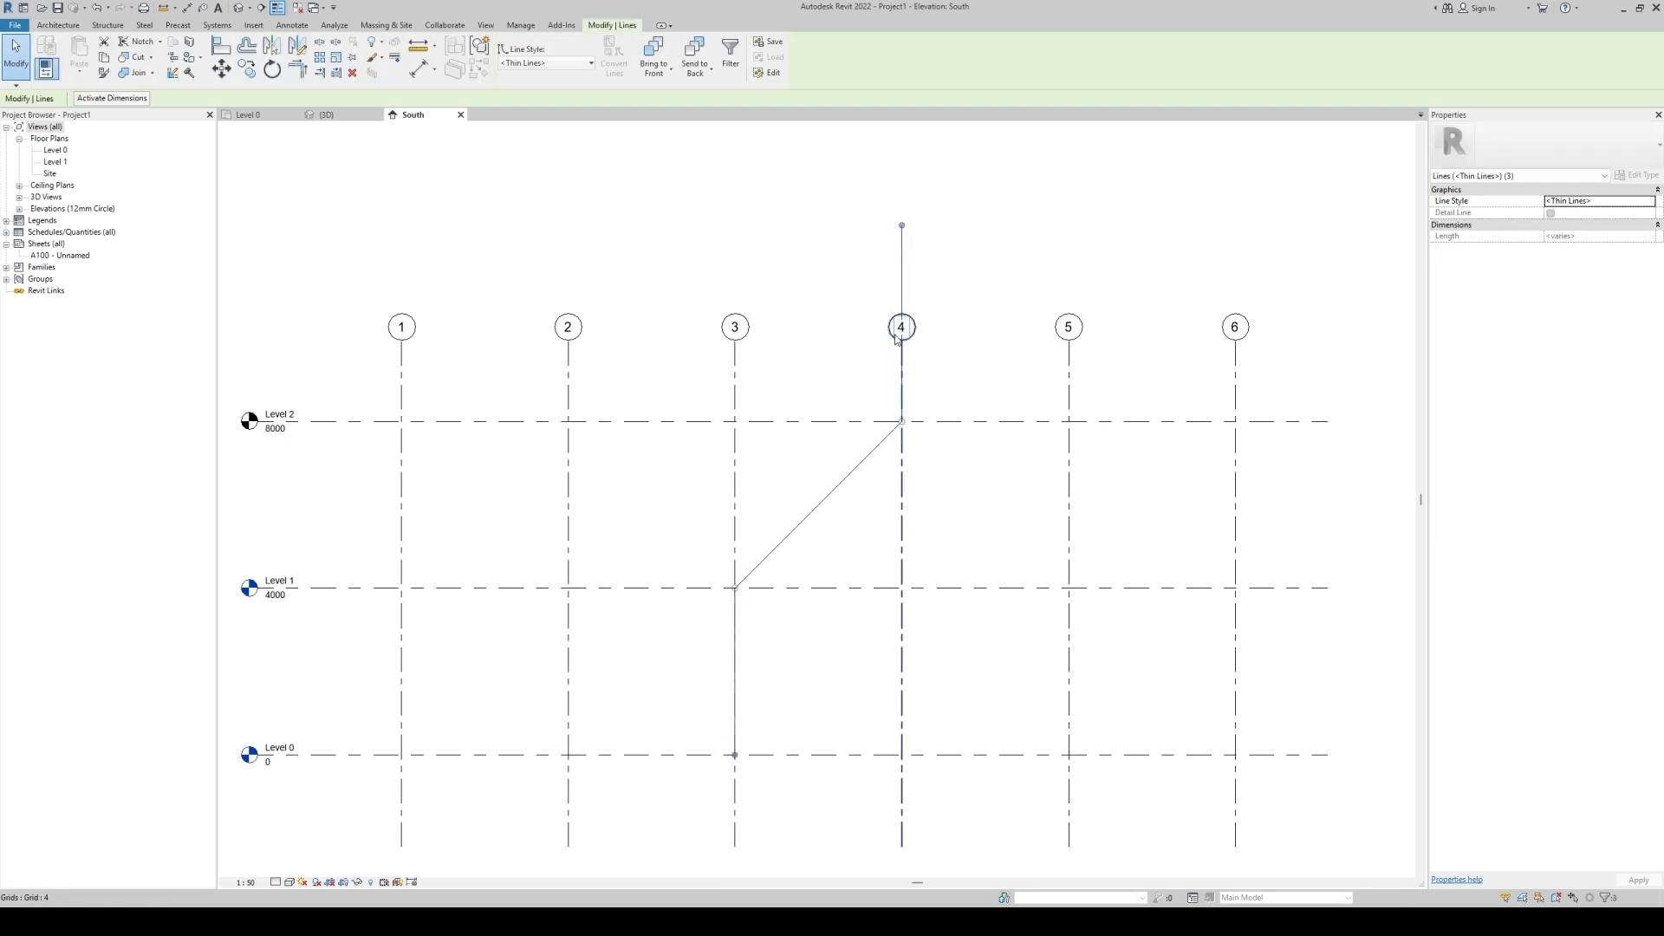
{"action": "key", "text": "h"}
{"action": "key", "text": "i"}
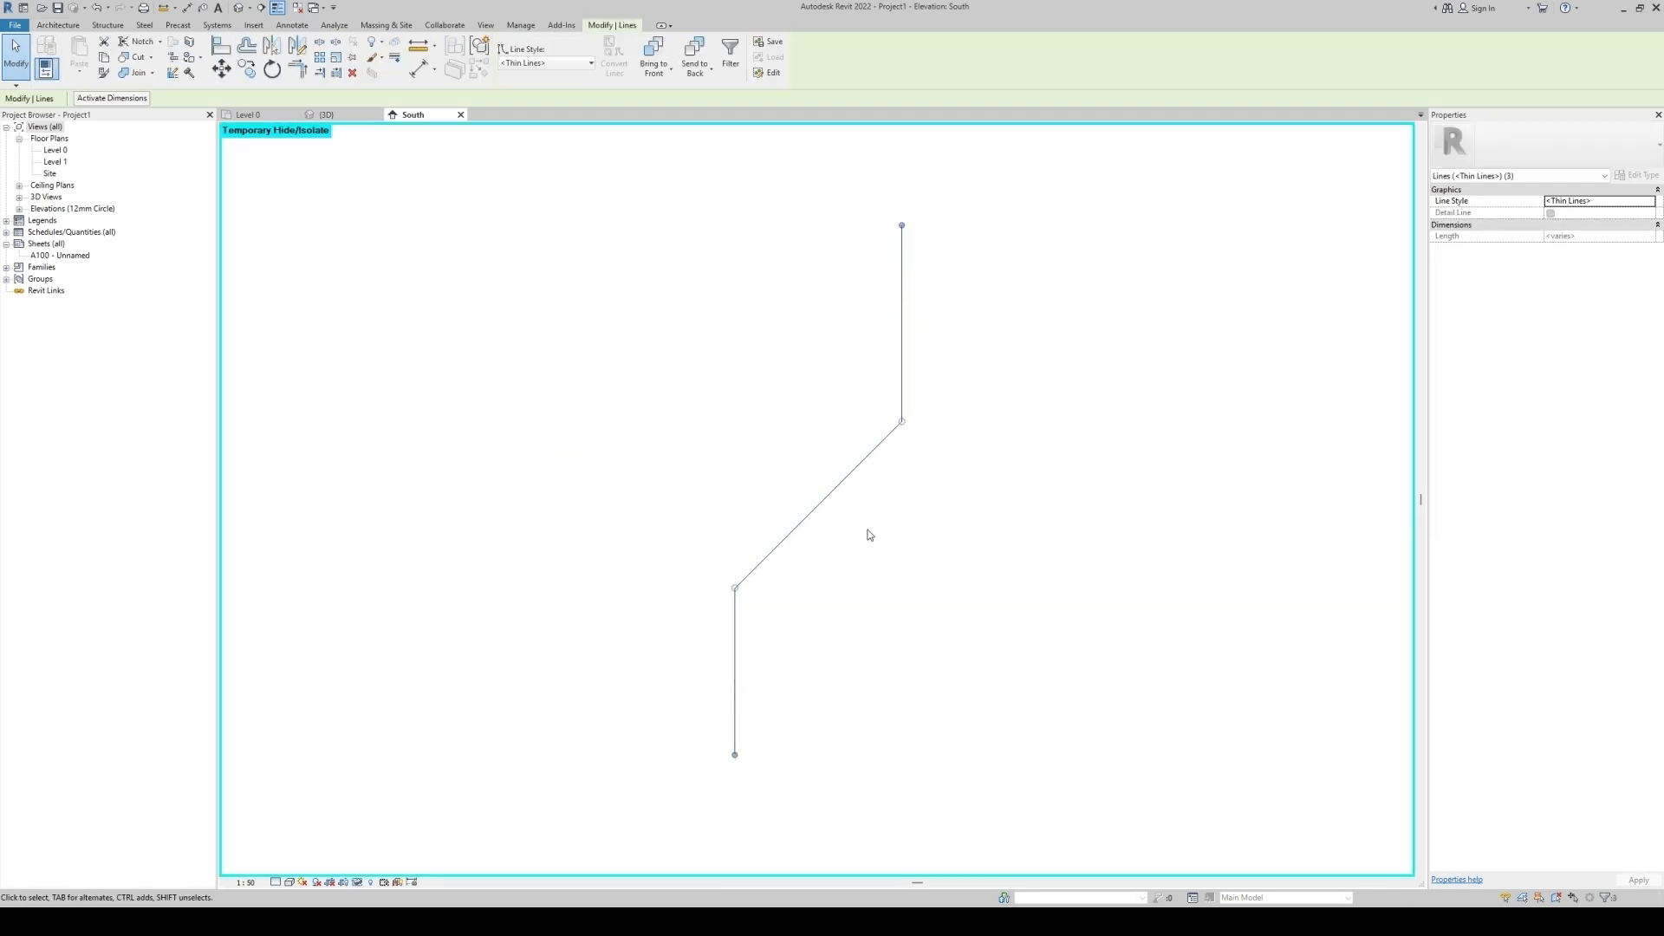
{"action": "key", "text": "Escape"}
{"action": "key", "text": "h"}
{"action": "key", "text": "r"}
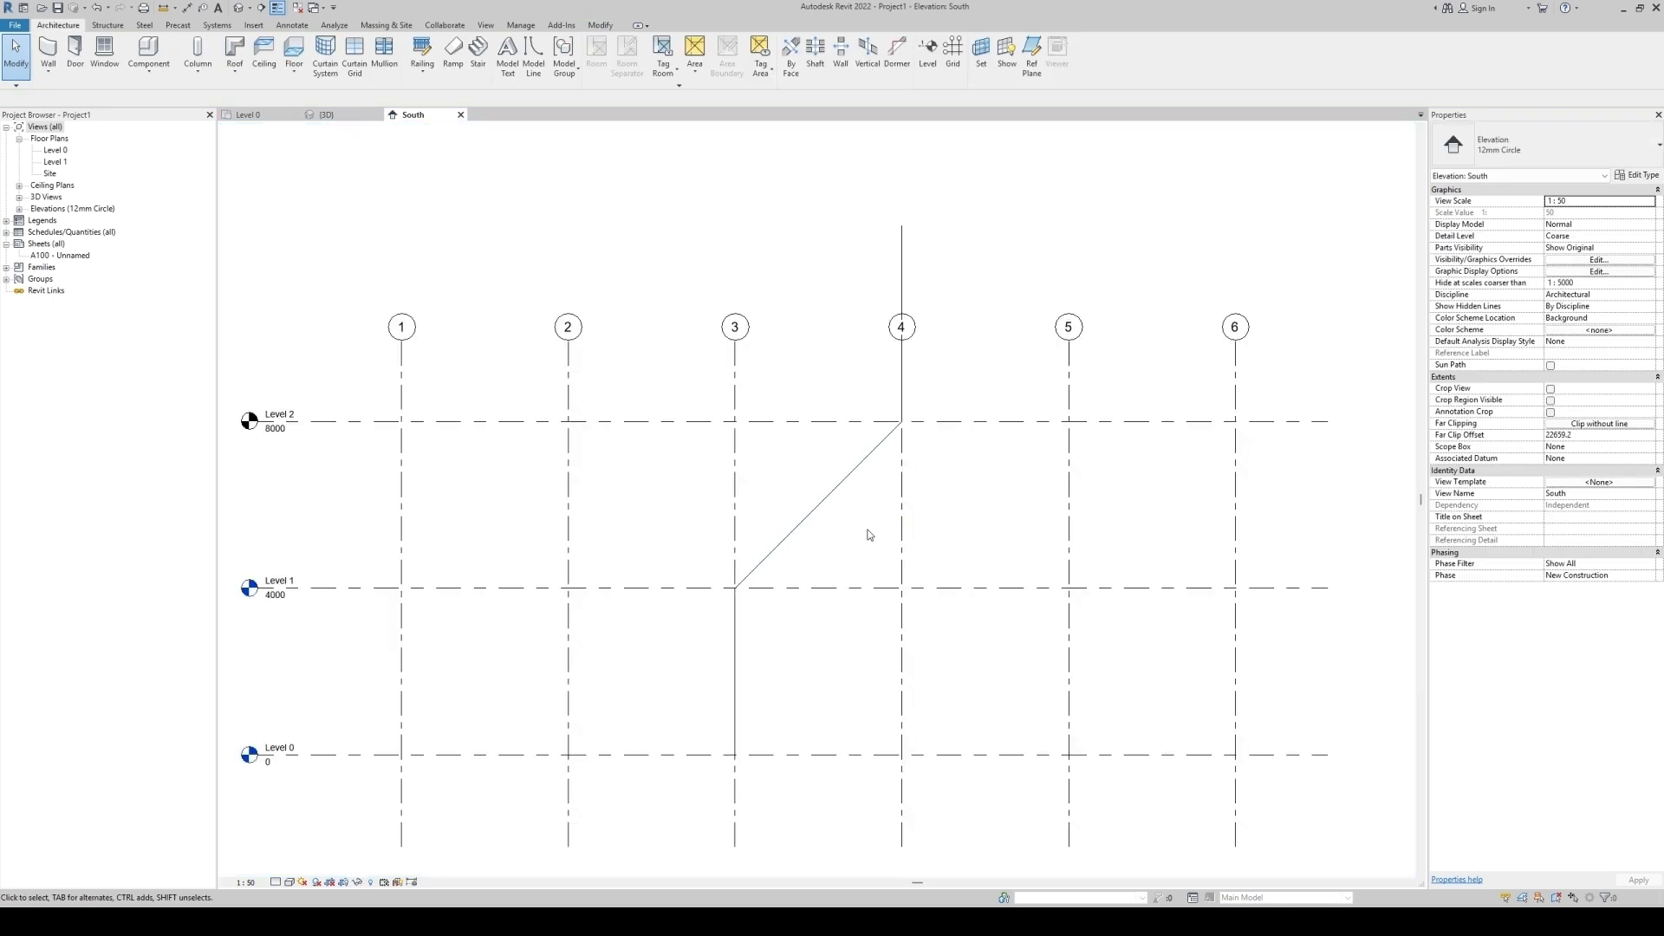
Place a vertical structural column on Level 0 at the intersection of grids 3 and 11.
{"action": "left_click", "coordinate": [250, 115]}
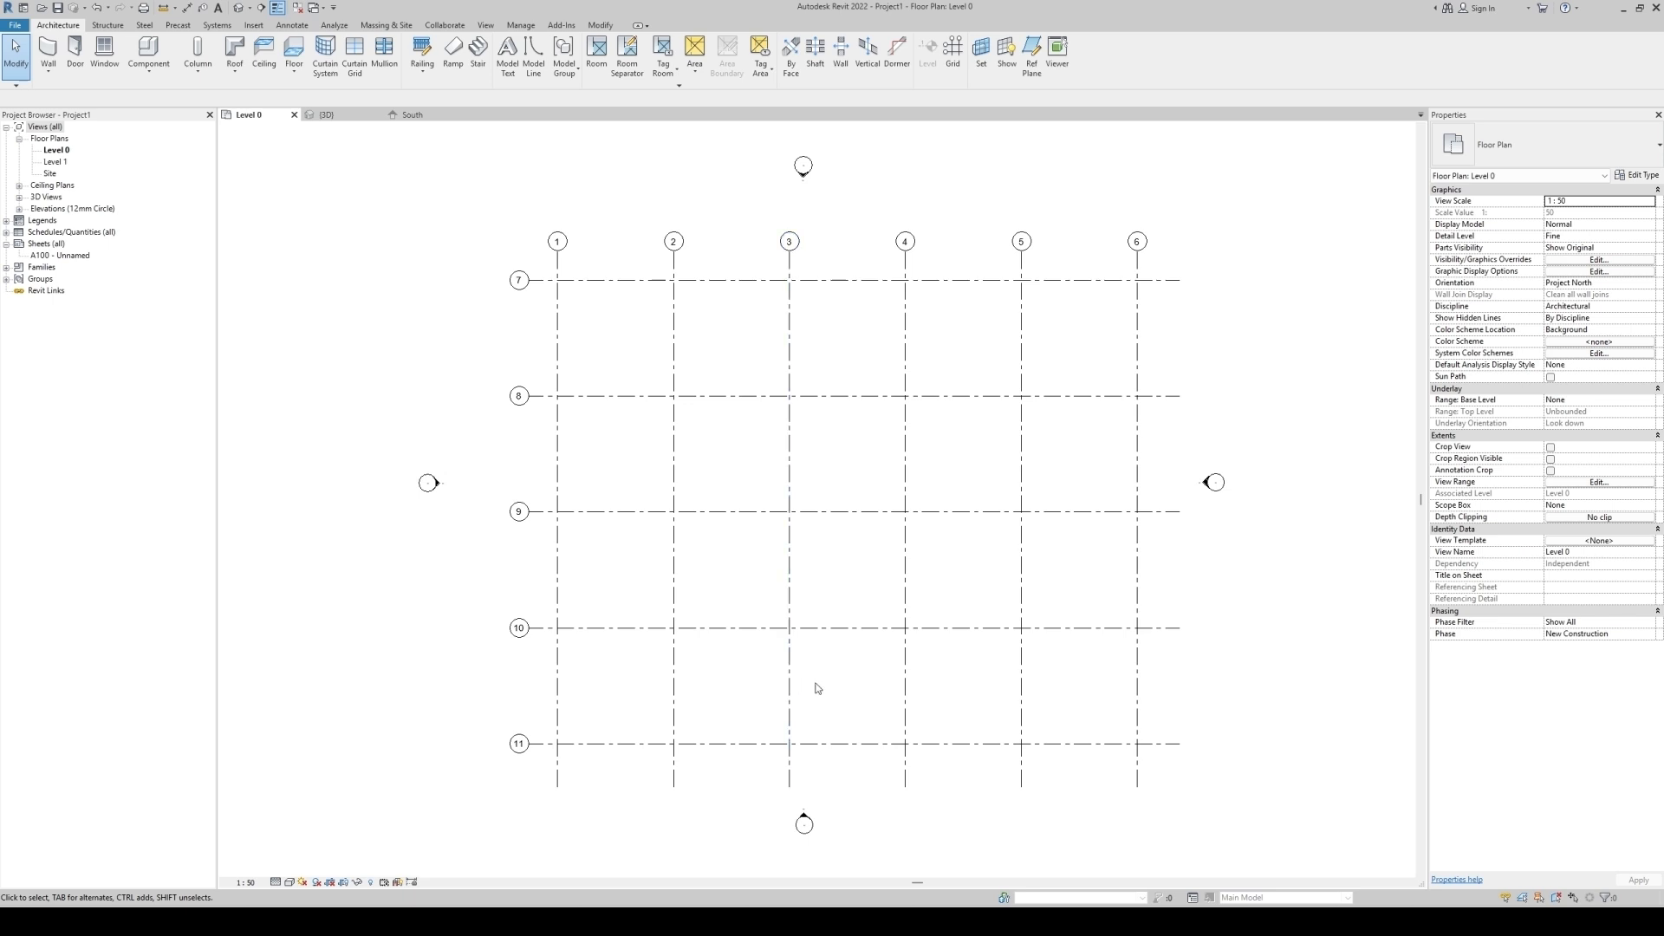
{"action": "left_click", "coordinate": [409, 114]}
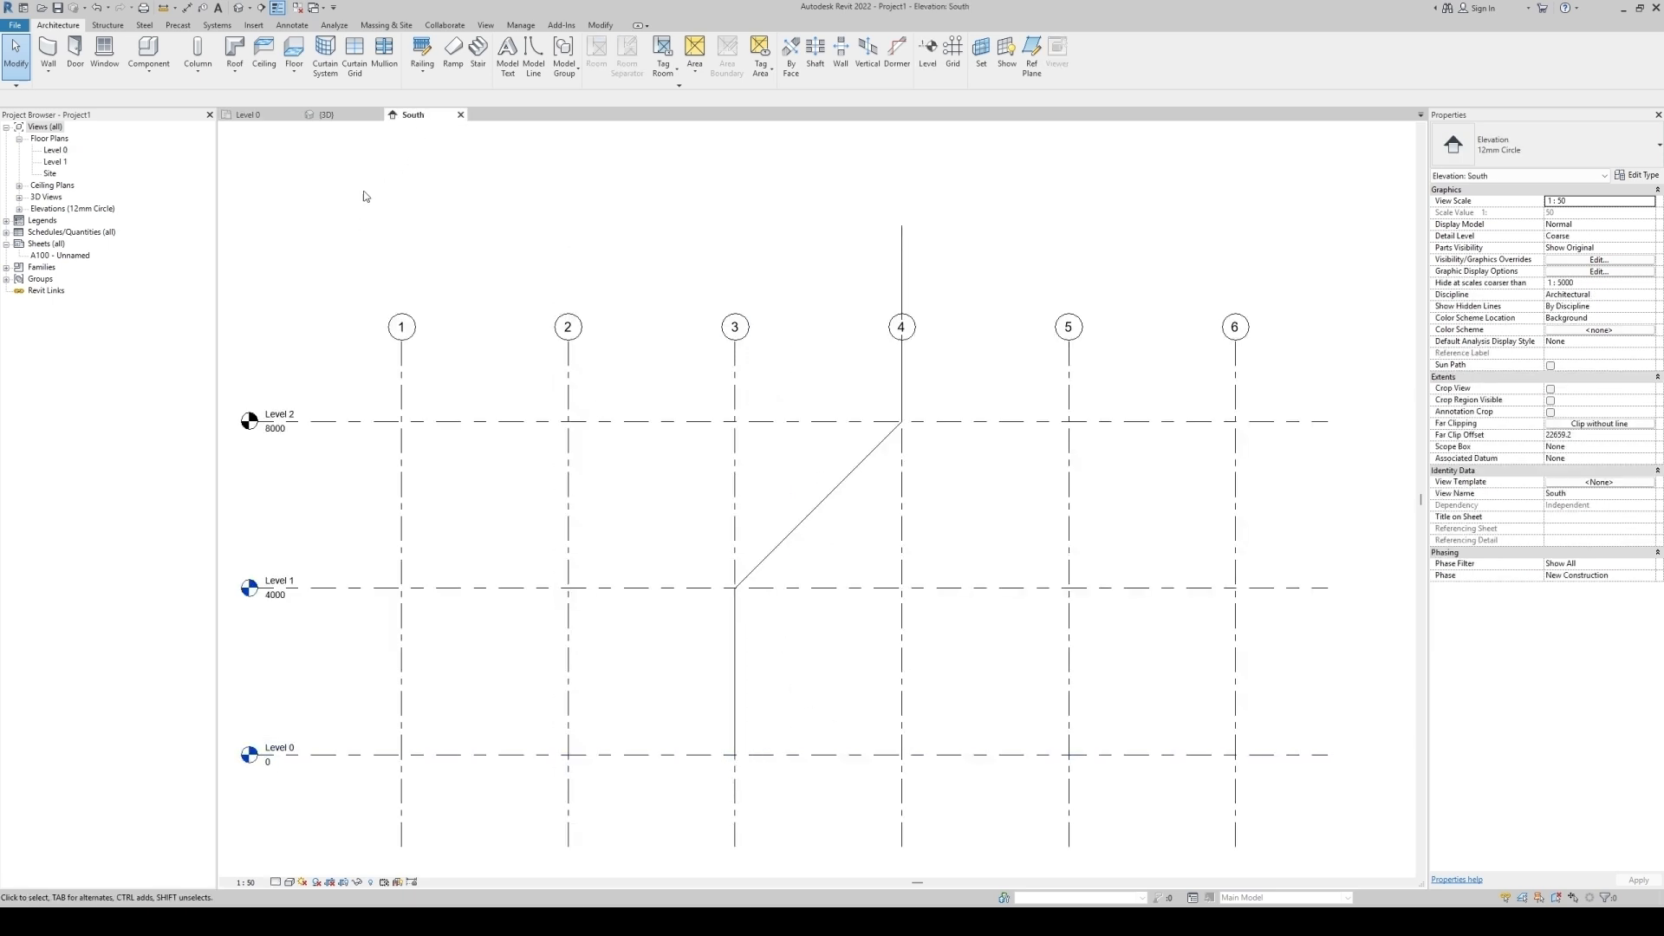
{"action": "left_click", "coordinate": [274, 116]}
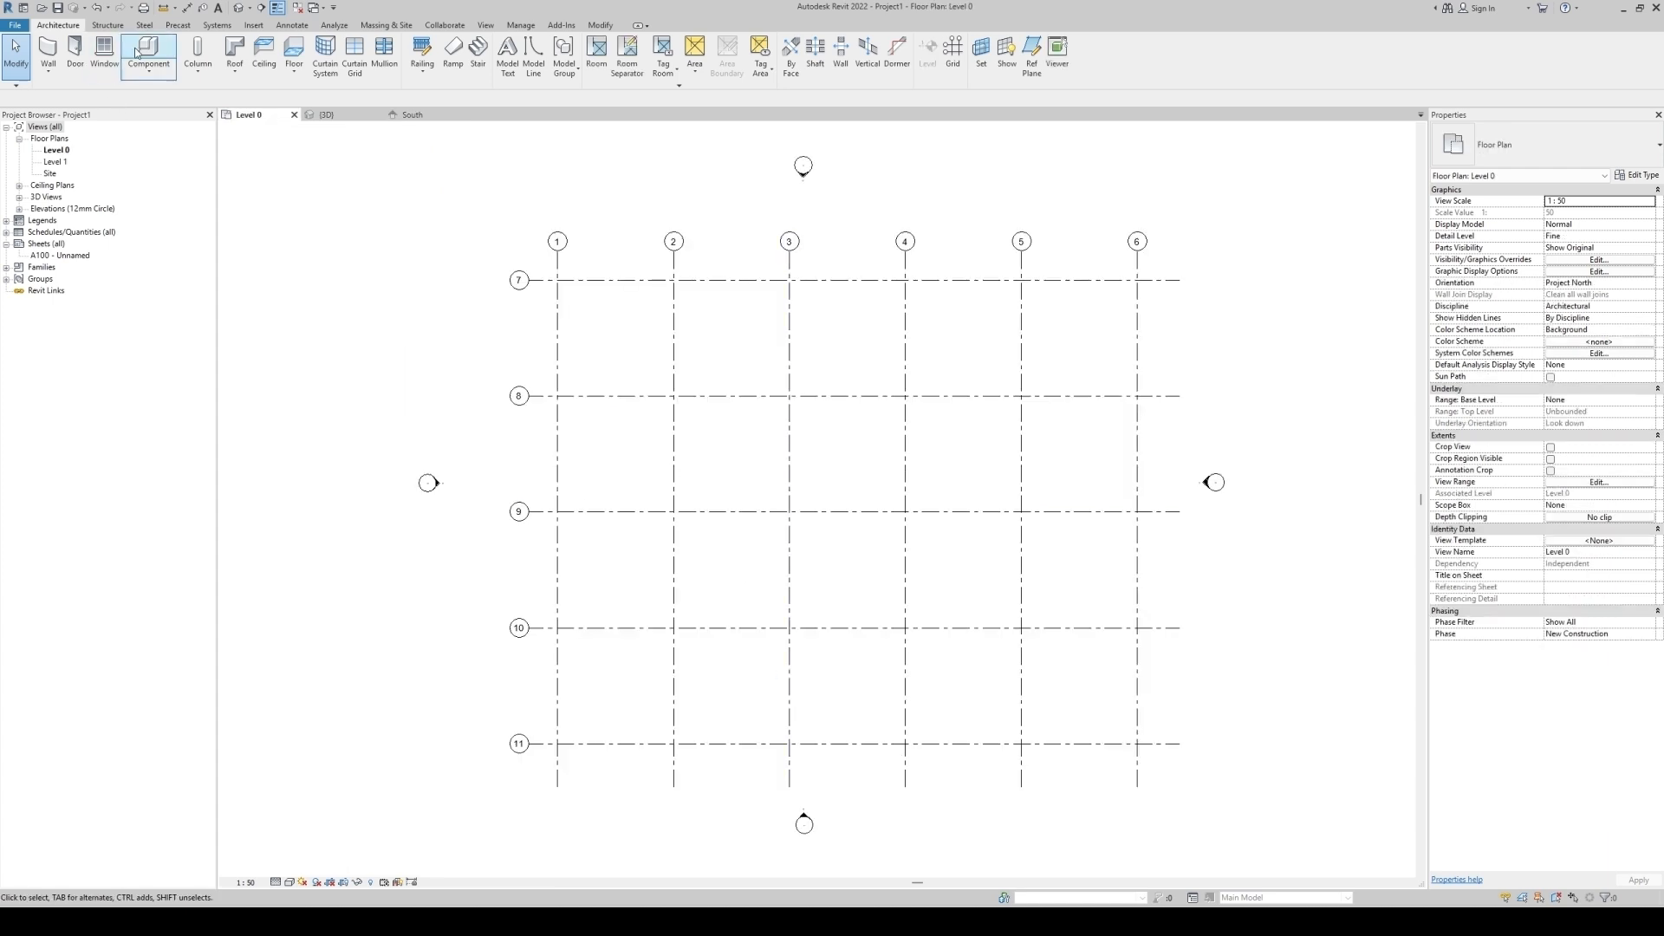
{"action": "left_click", "coordinate": [107, 26]}
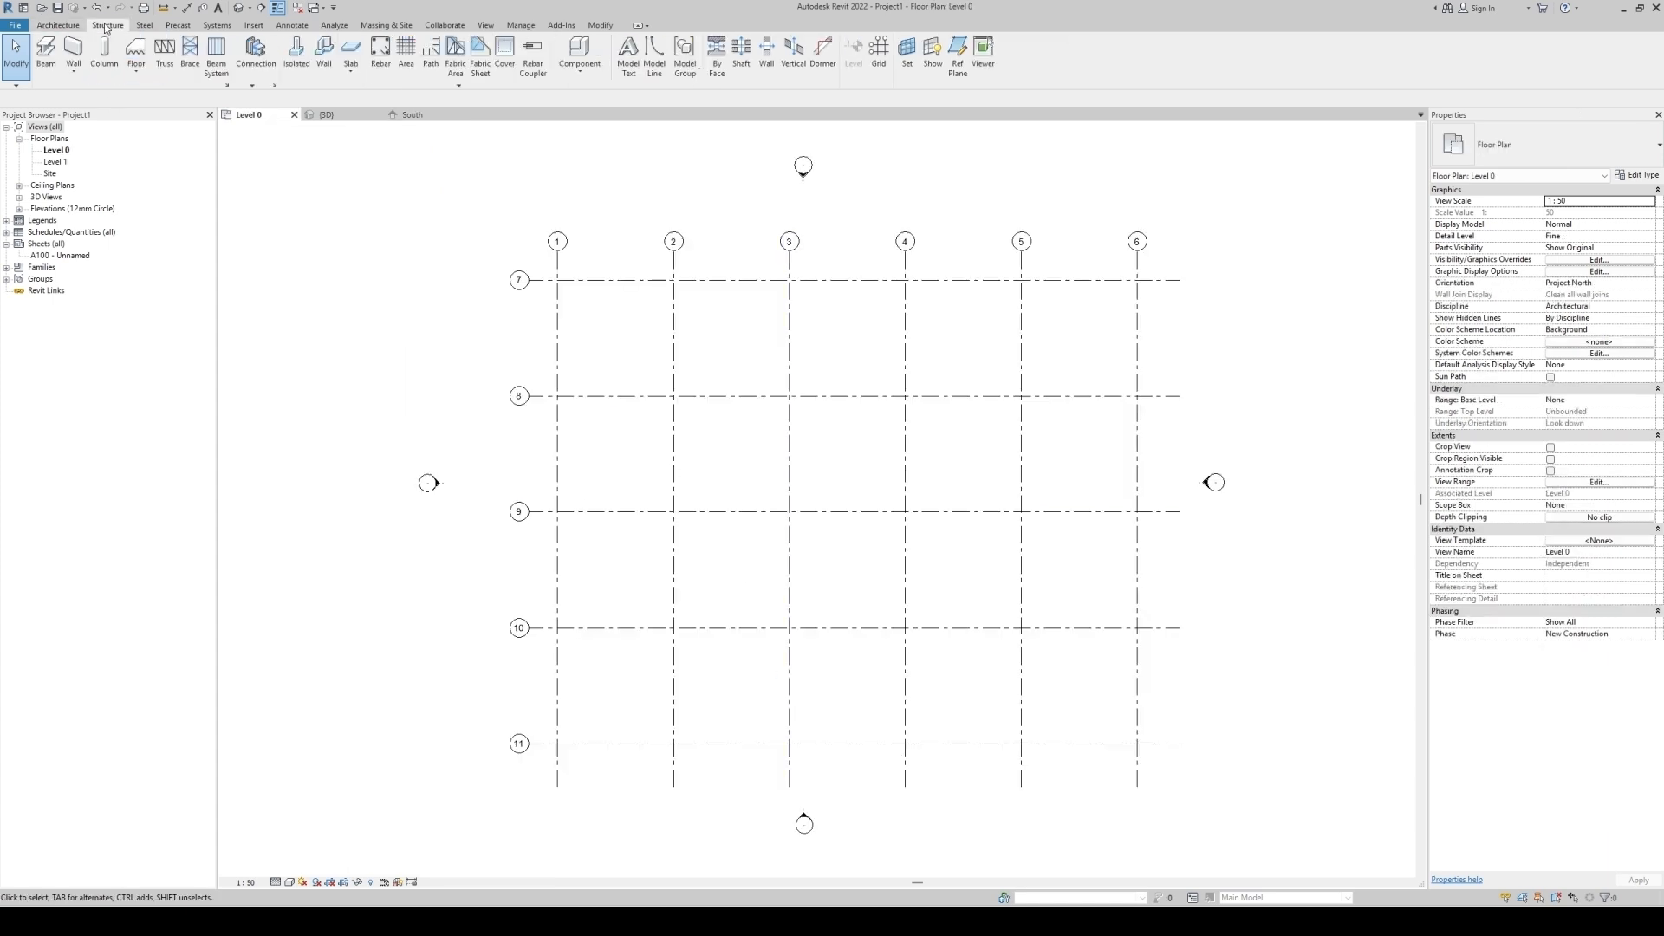
{"action": "left_click", "coordinate": [104, 52]}
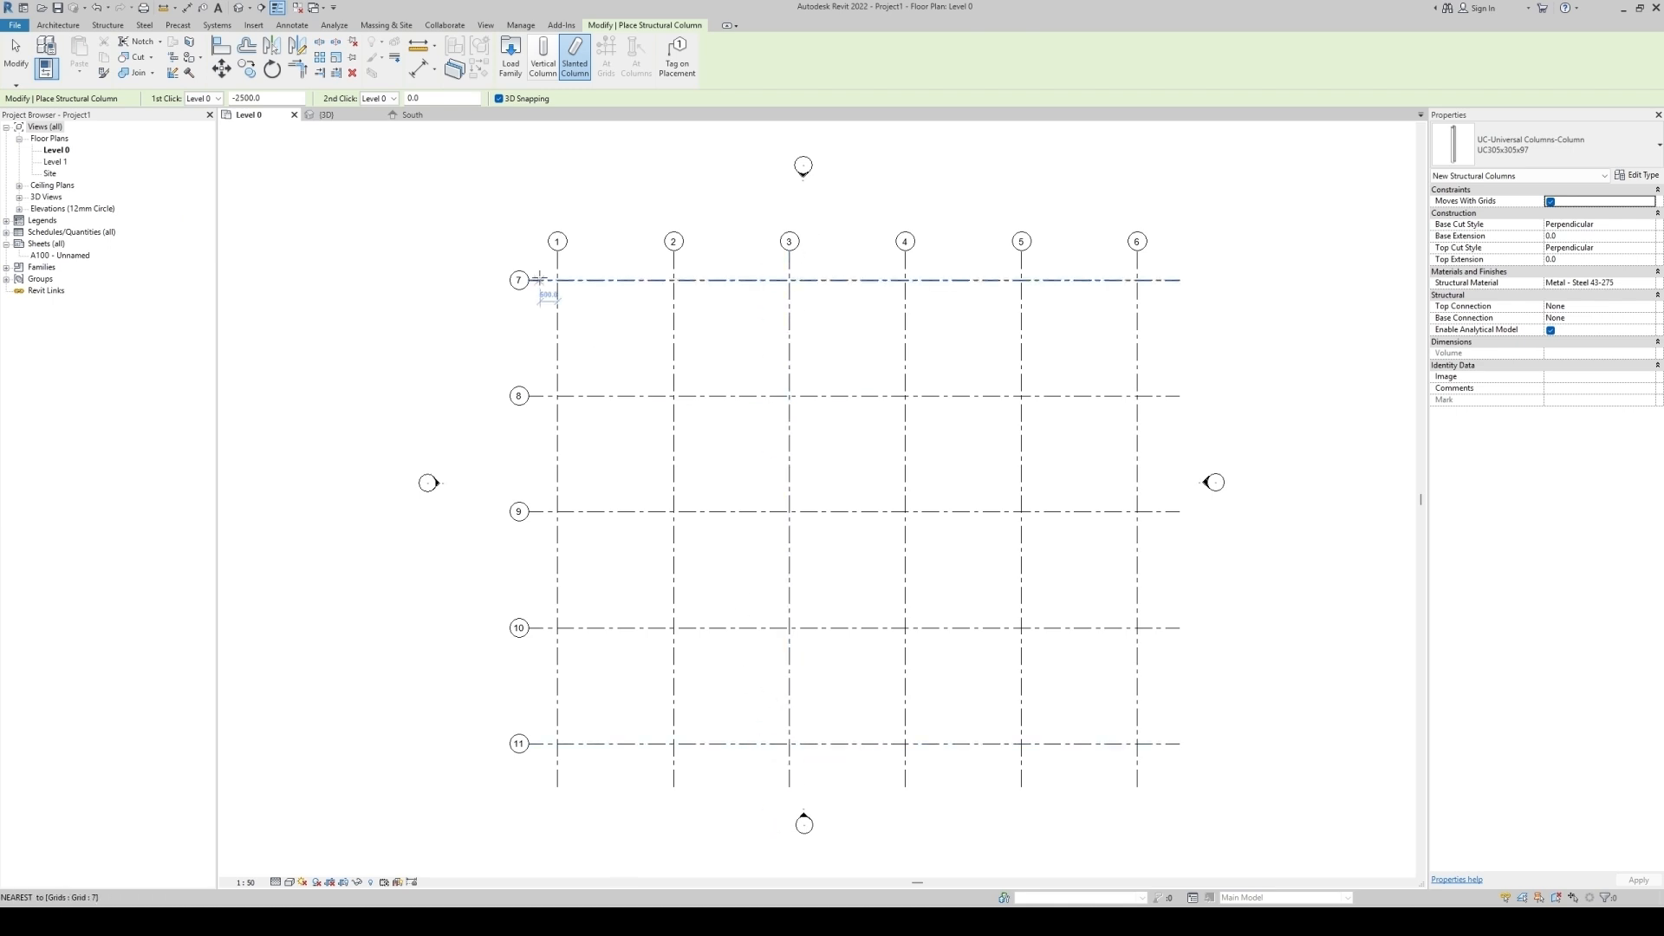
{"action": "left_click", "coordinate": [539, 68]}
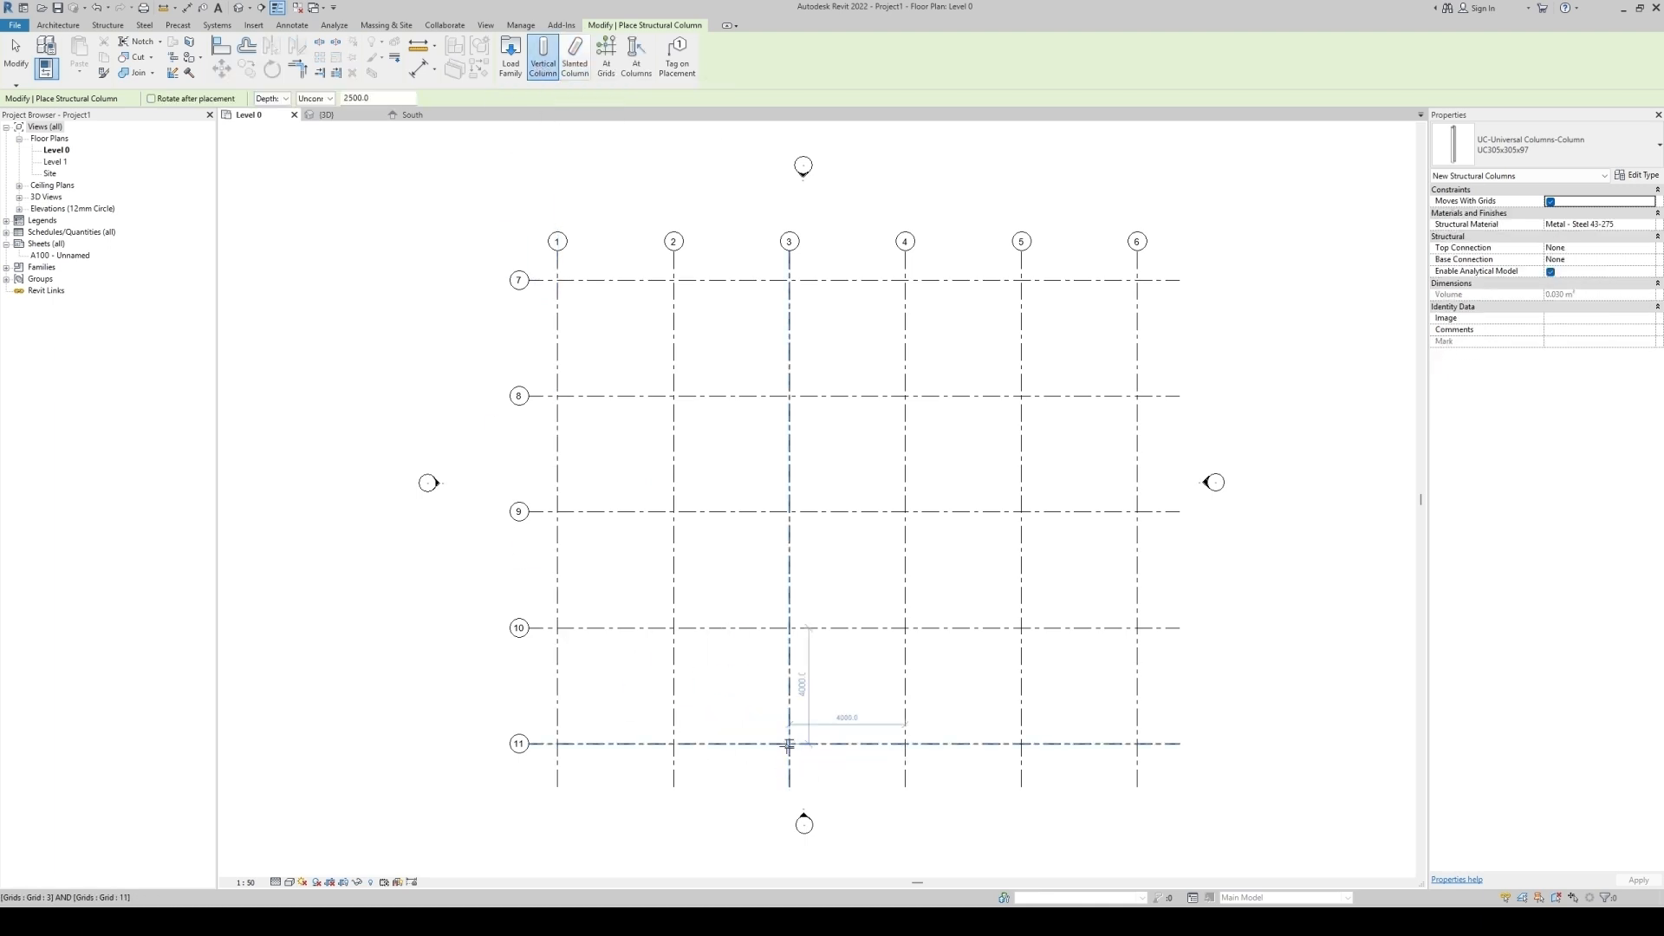
{"action": "left_click", "coordinate": [788, 744]}
{"action": "key", "text": "Escape"}
Reopen the South elevation and set its detail level to Fine.
{"action": "double_click", "coordinate": [807, 816]}
{"action": "middle_click_drag", "start_coordinate": [808, 820], "coordinate": [790, 613]}
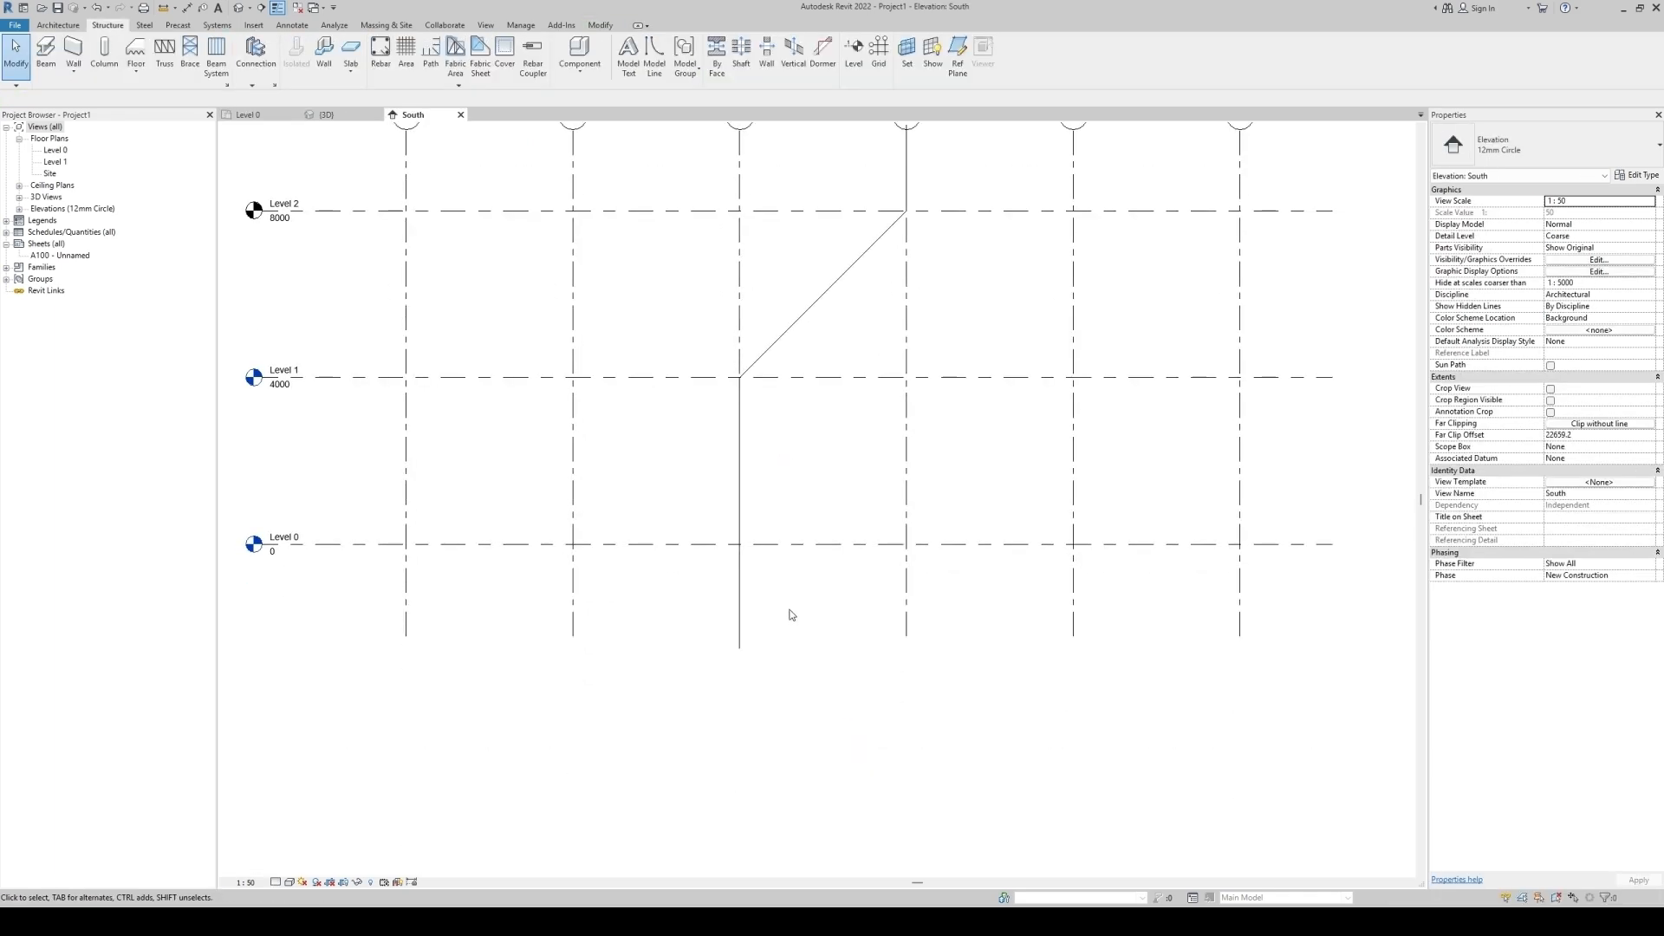
{"action": "left_click", "coordinate": [275, 882]}
{"action": "left_click", "coordinate": [290, 869]}
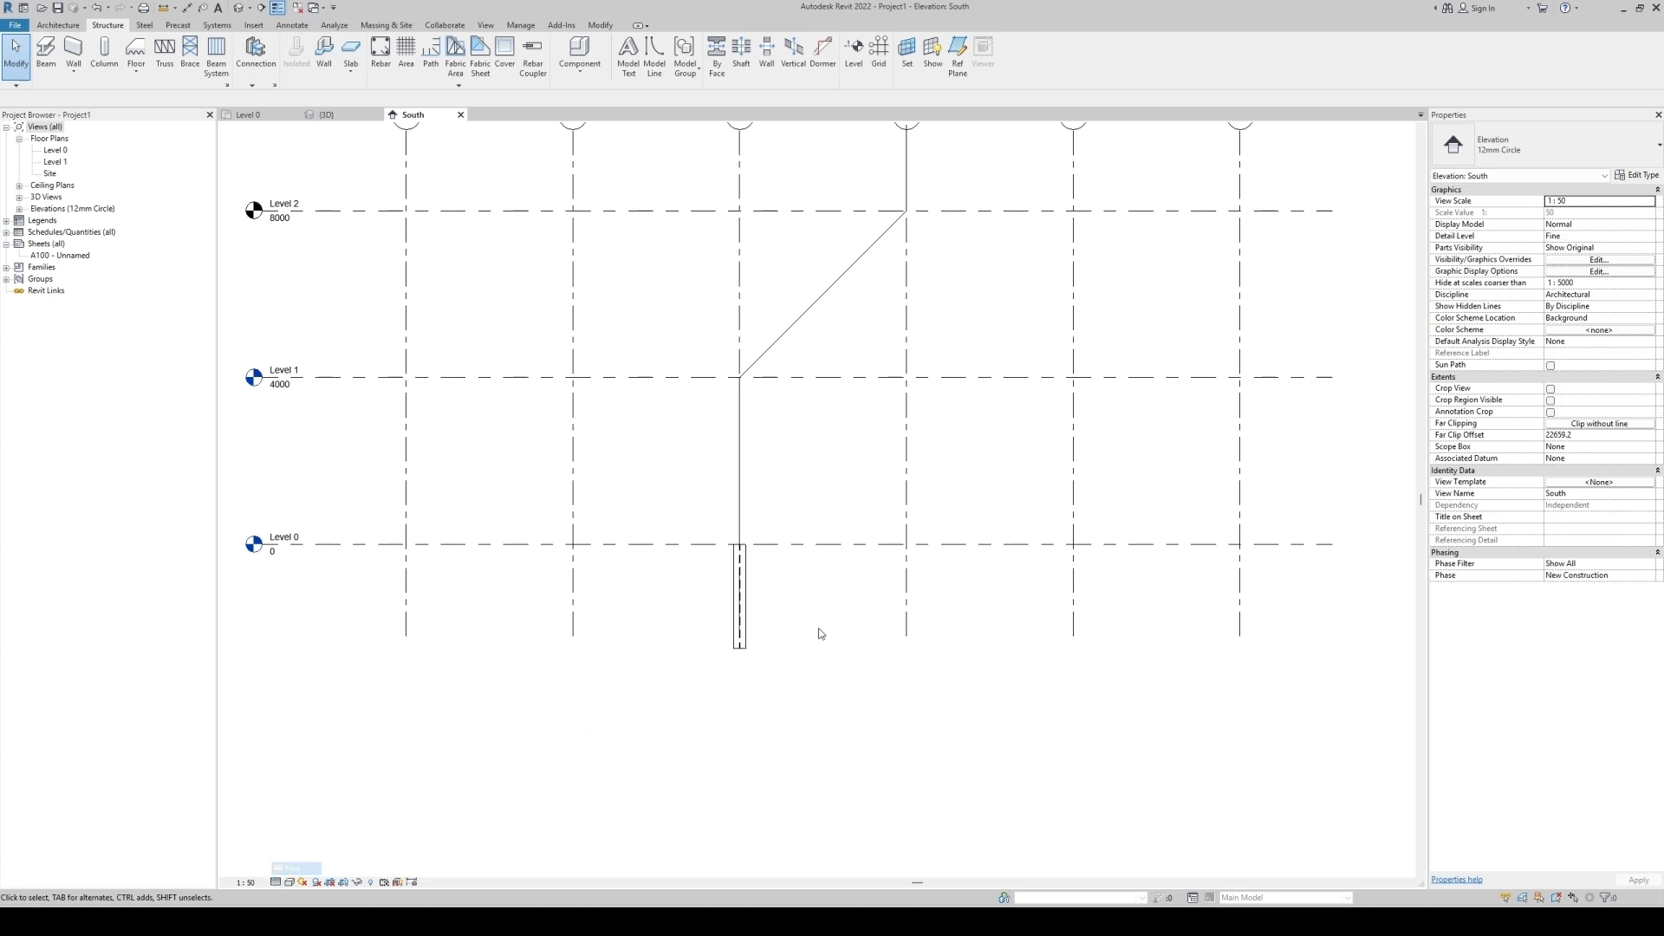
Set the column's top level to Level 1 and its base offset to 0.
{"action": "left_click", "coordinate": [741, 598]}
{"action": "middle_click_drag", "start_coordinate": [798, 598], "coordinate": [814, 675]}
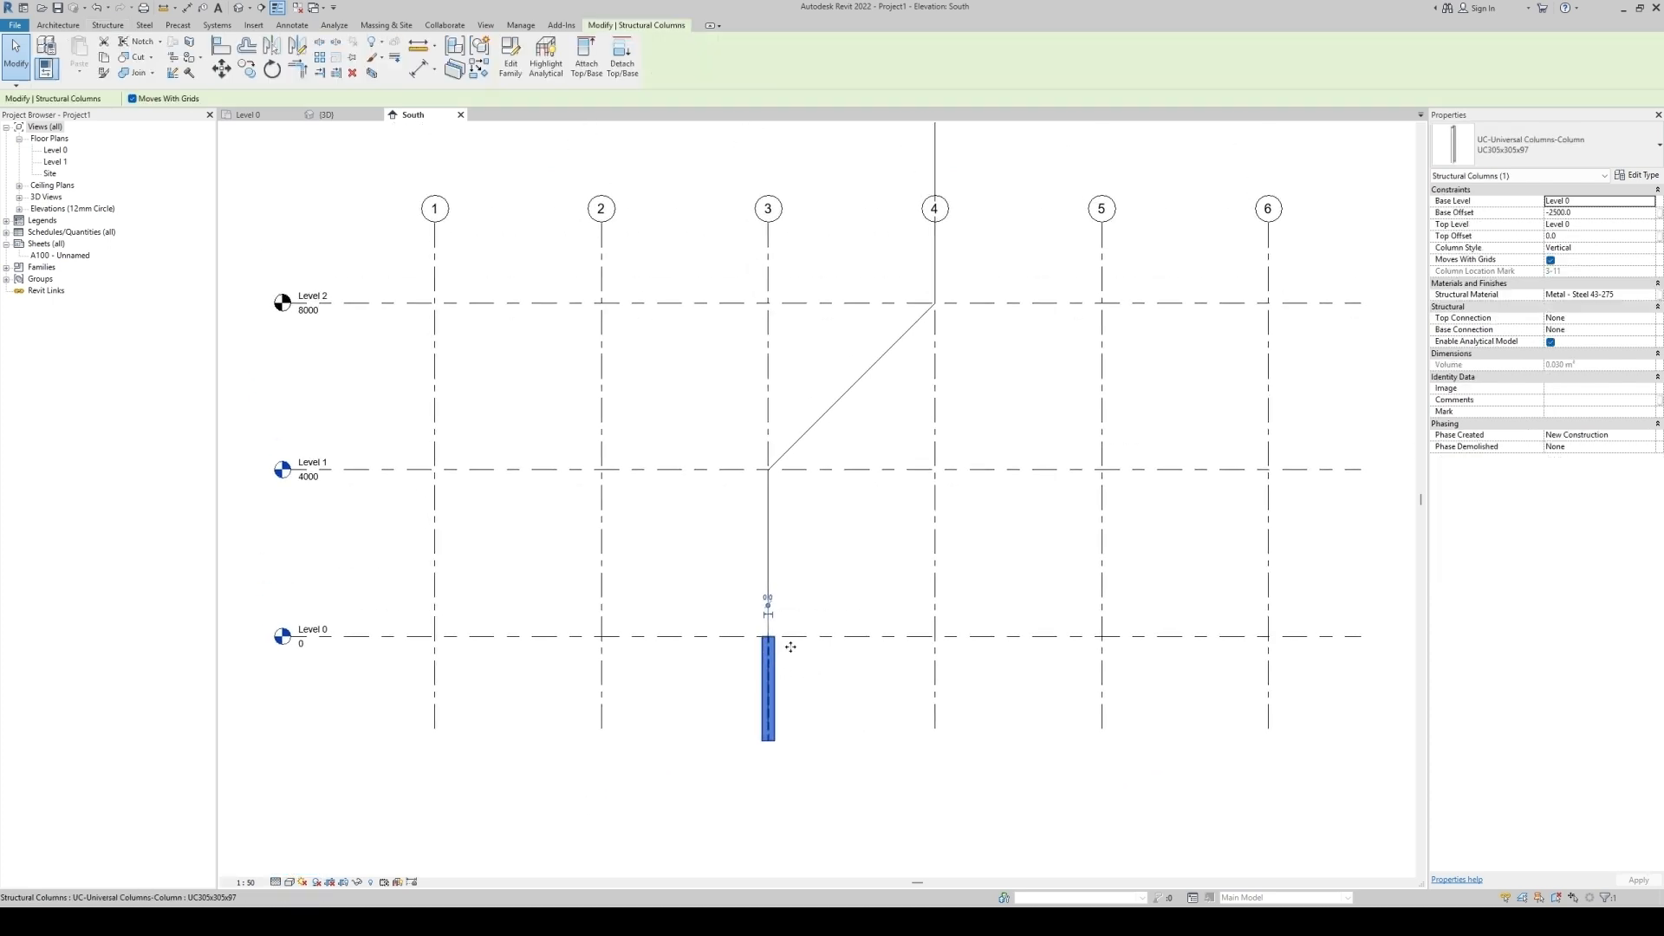
{"action": "left_click", "coordinate": [1647, 225]}
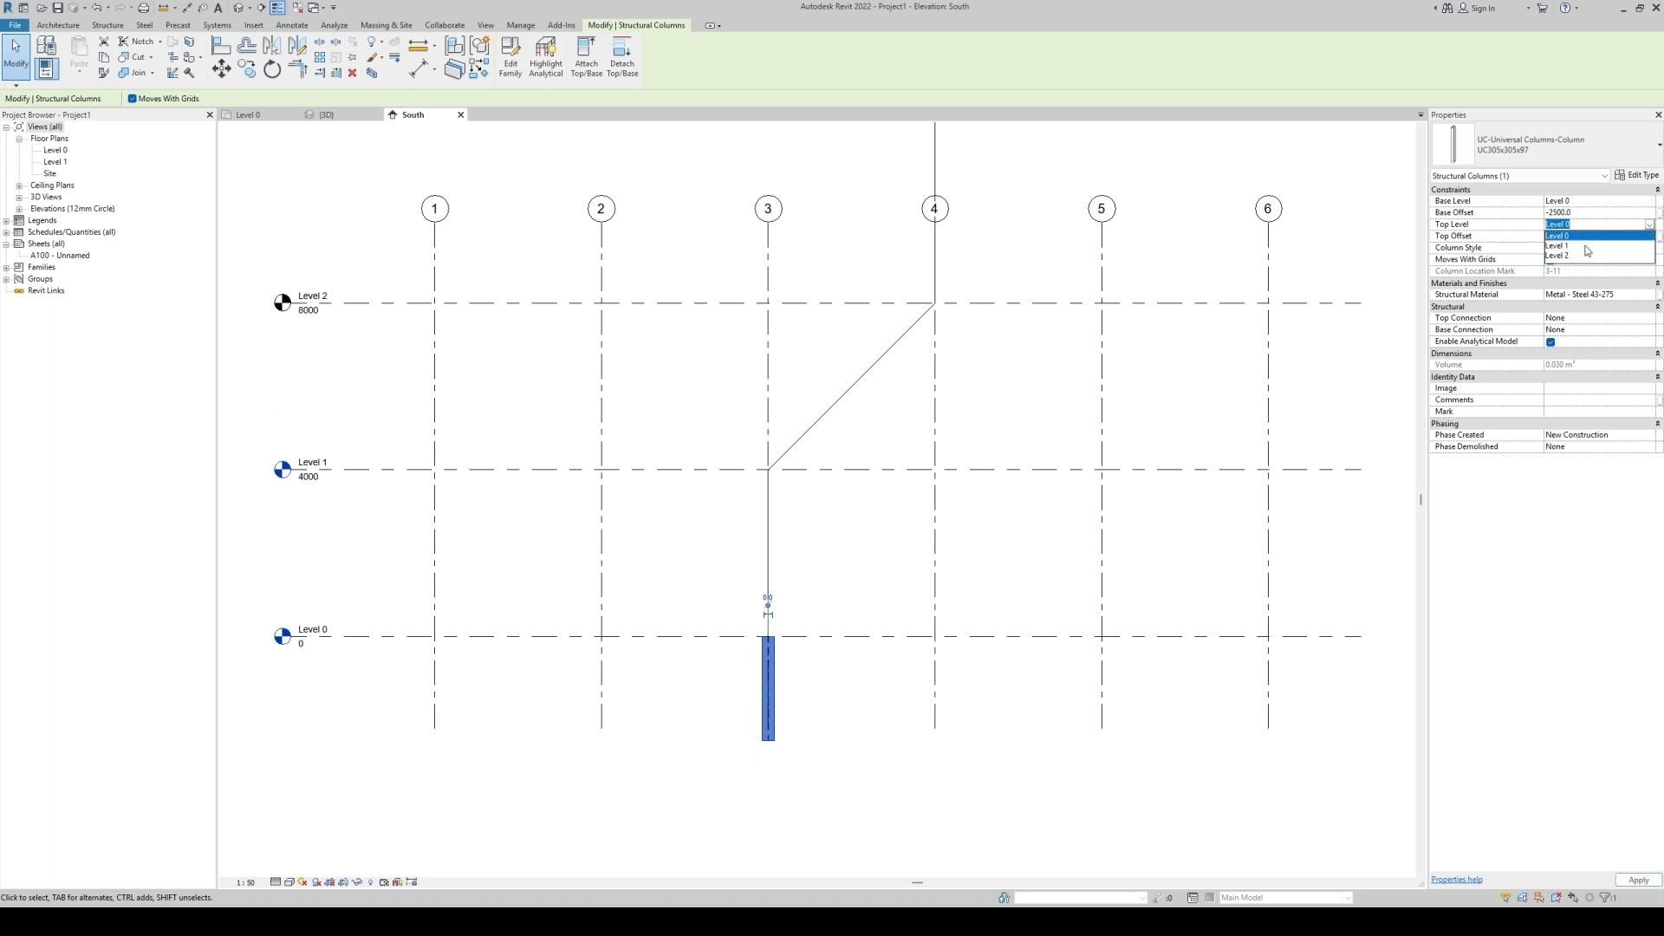
{"action": "left_click", "coordinate": [1568, 251]}
{"action": "left_click", "coordinate": [1583, 215]}
{"action": "type", "text": "0"}
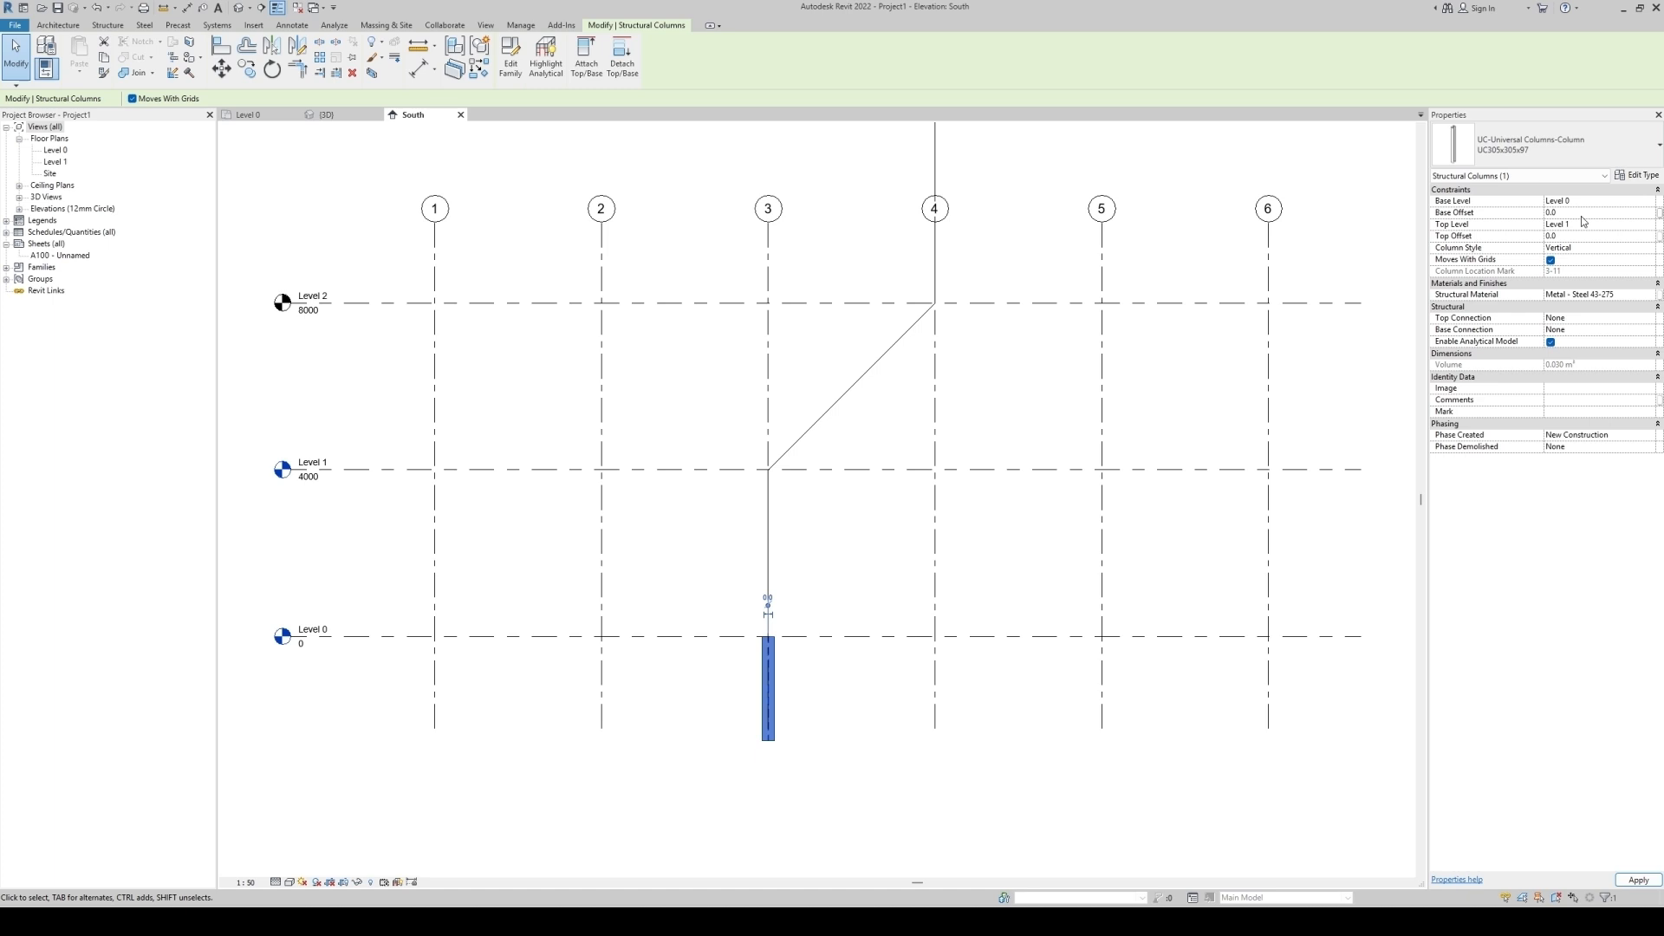
Copy the column from grid 3 to grid 4.
{"action": "middle_click_drag", "start_coordinate": [839, 582], "coordinate": [799, 690]}
{"action": "key", "text": "c"}
{"action": "key", "text": "o"}
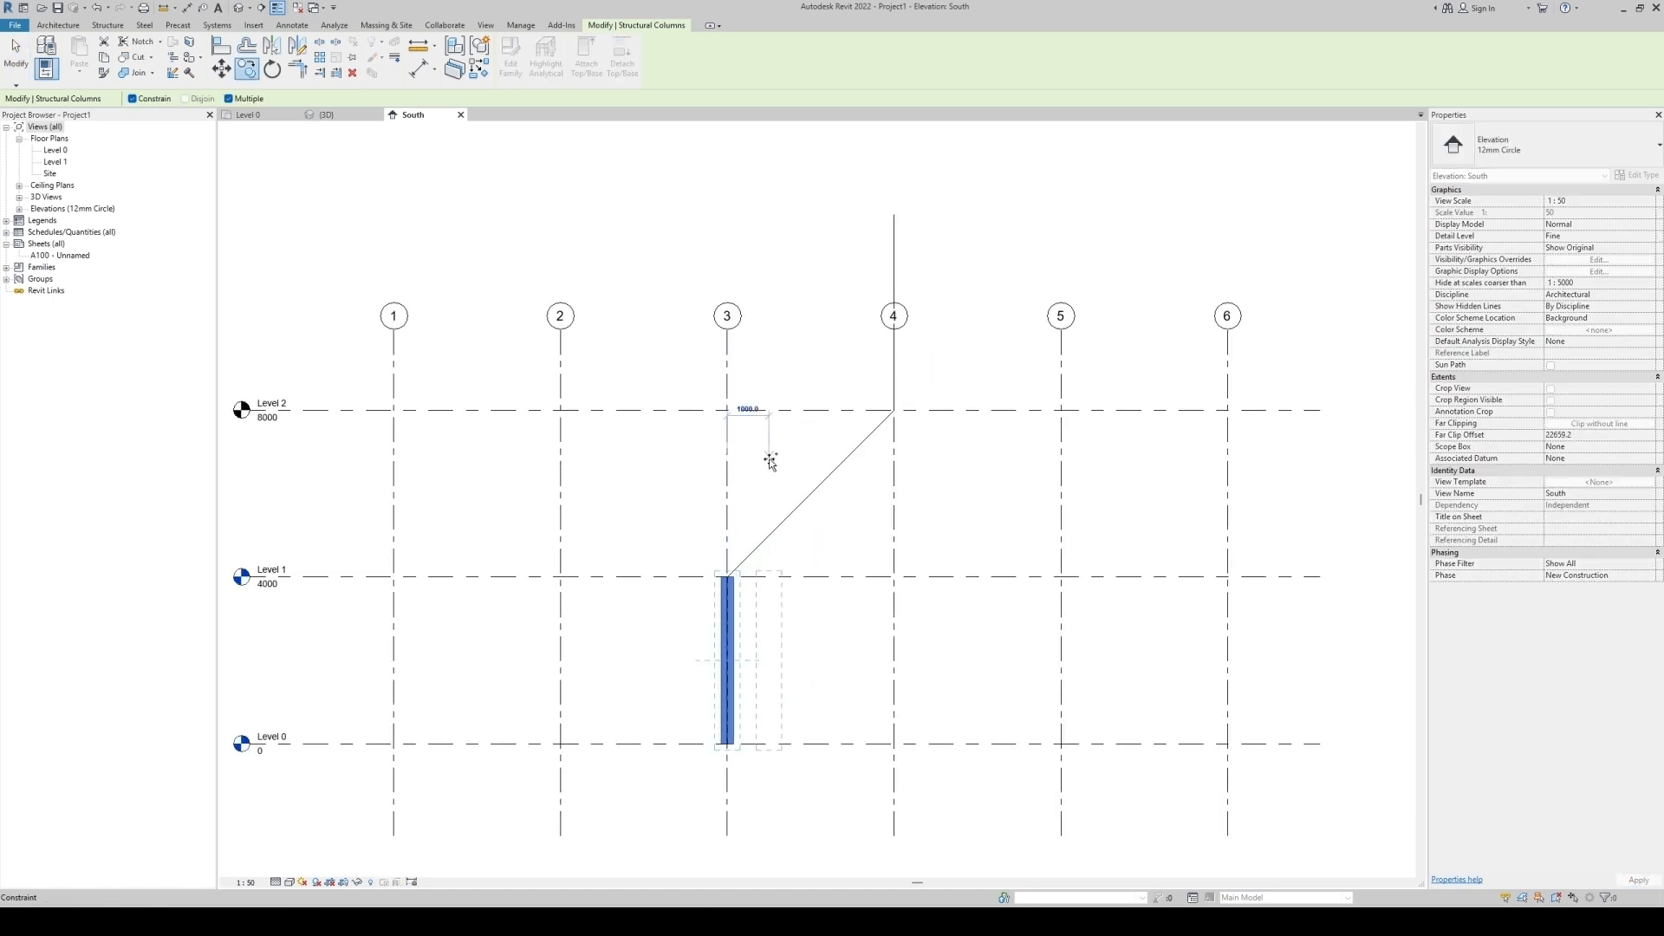
{"action": "left_click", "coordinate": [893, 461]}
{"action": "key", "text": "Escape"}
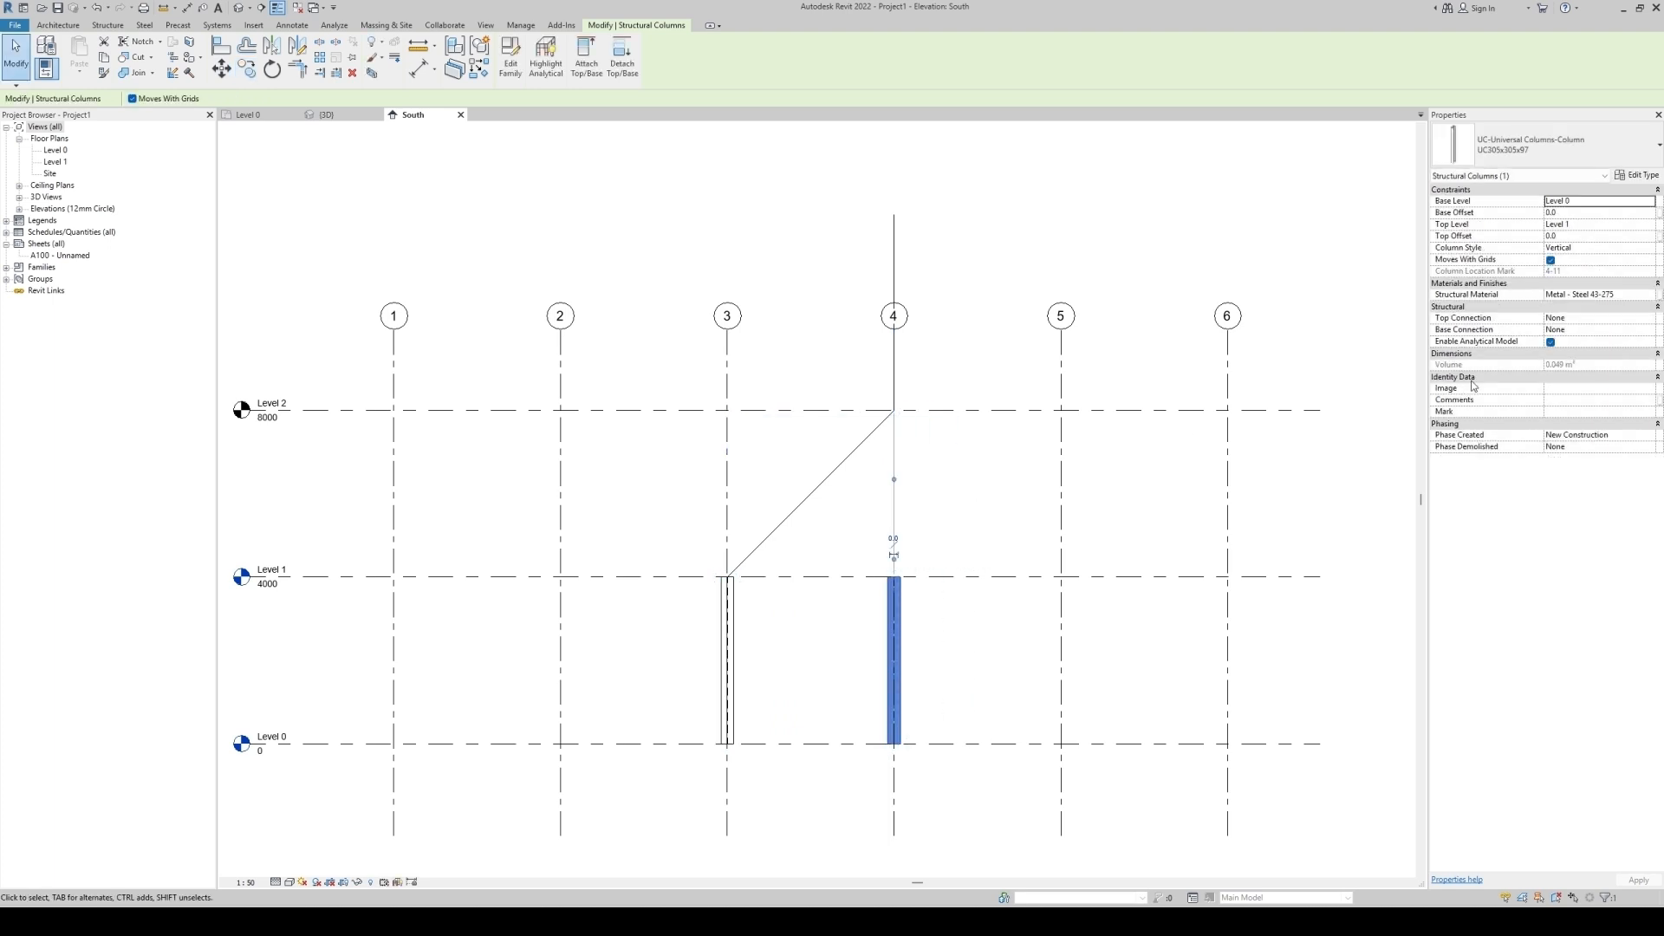
Set the copied column's top level to Level 2 with a 4000 top offset and its base level to Level 2.
{"action": "left_click", "coordinate": [1650, 225]}
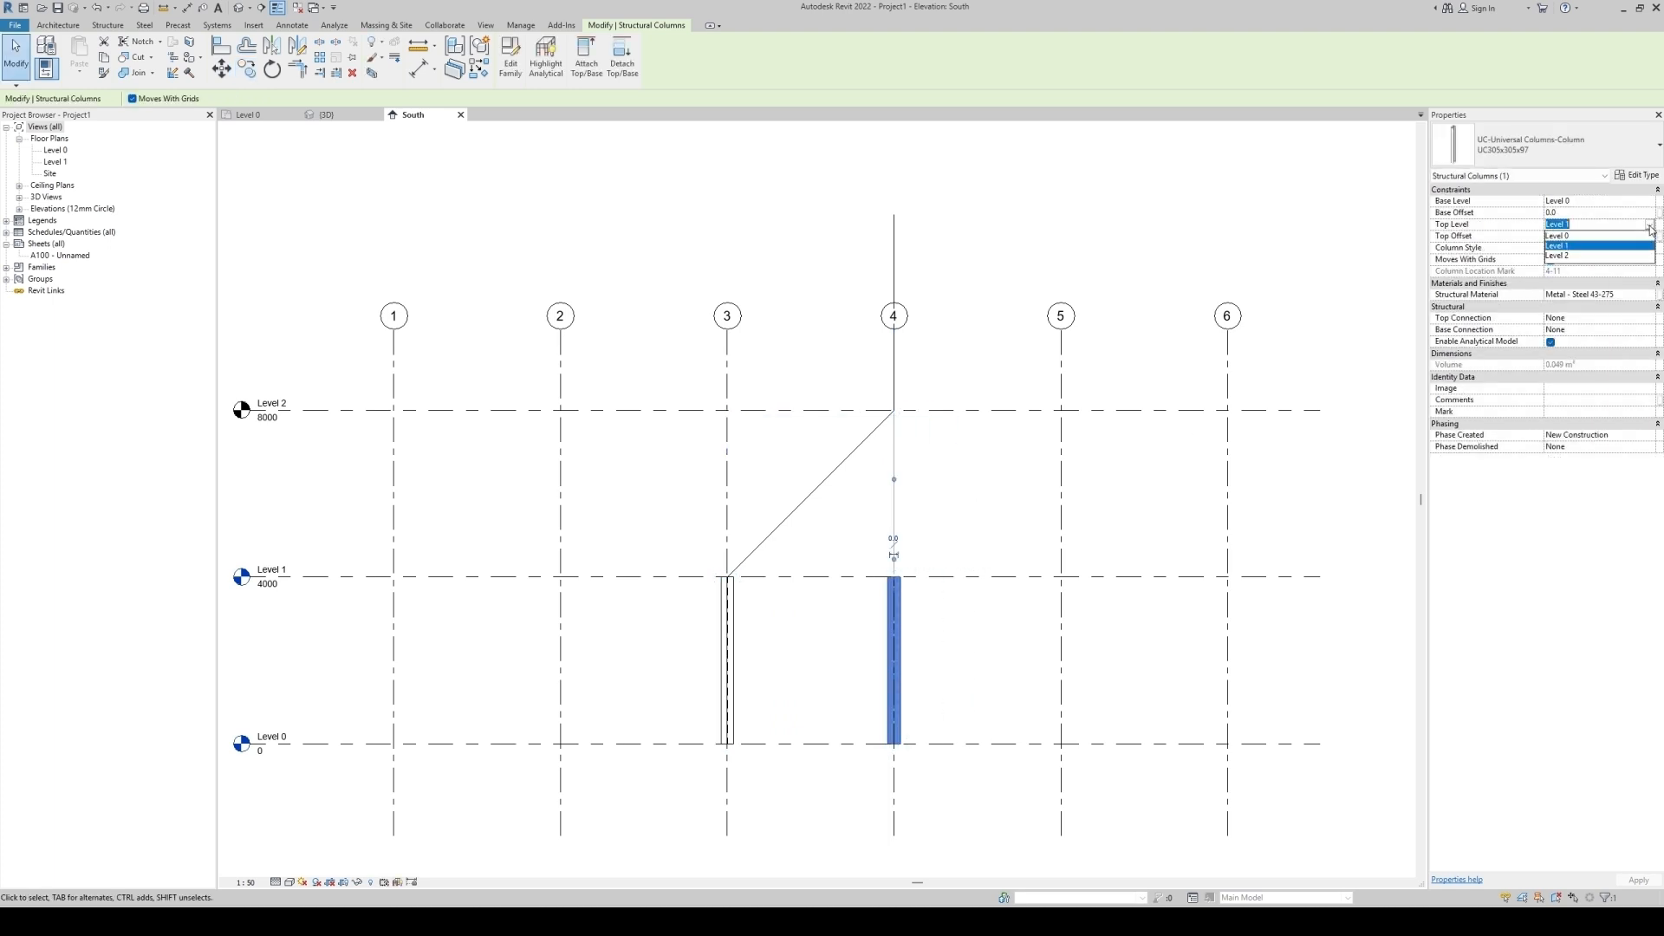
{"action": "left_click", "coordinate": [1581, 257]}
{"action": "left_click", "coordinate": [1579, 237]}
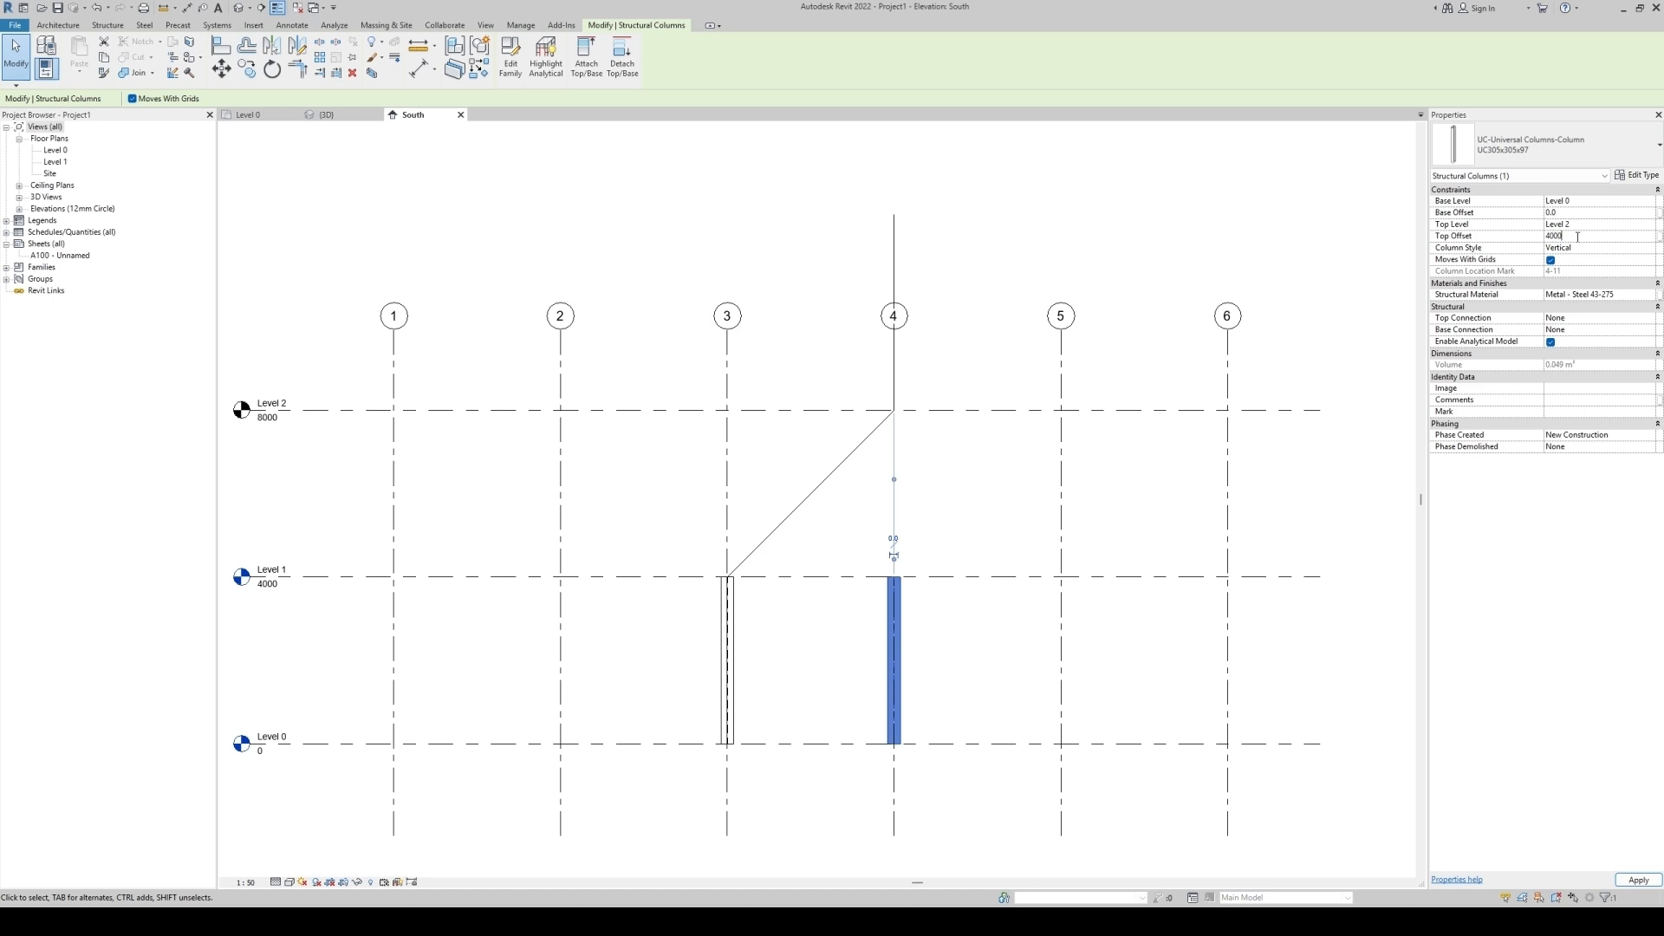
{"action": "left_click", "coordinate": [1651, 202]}
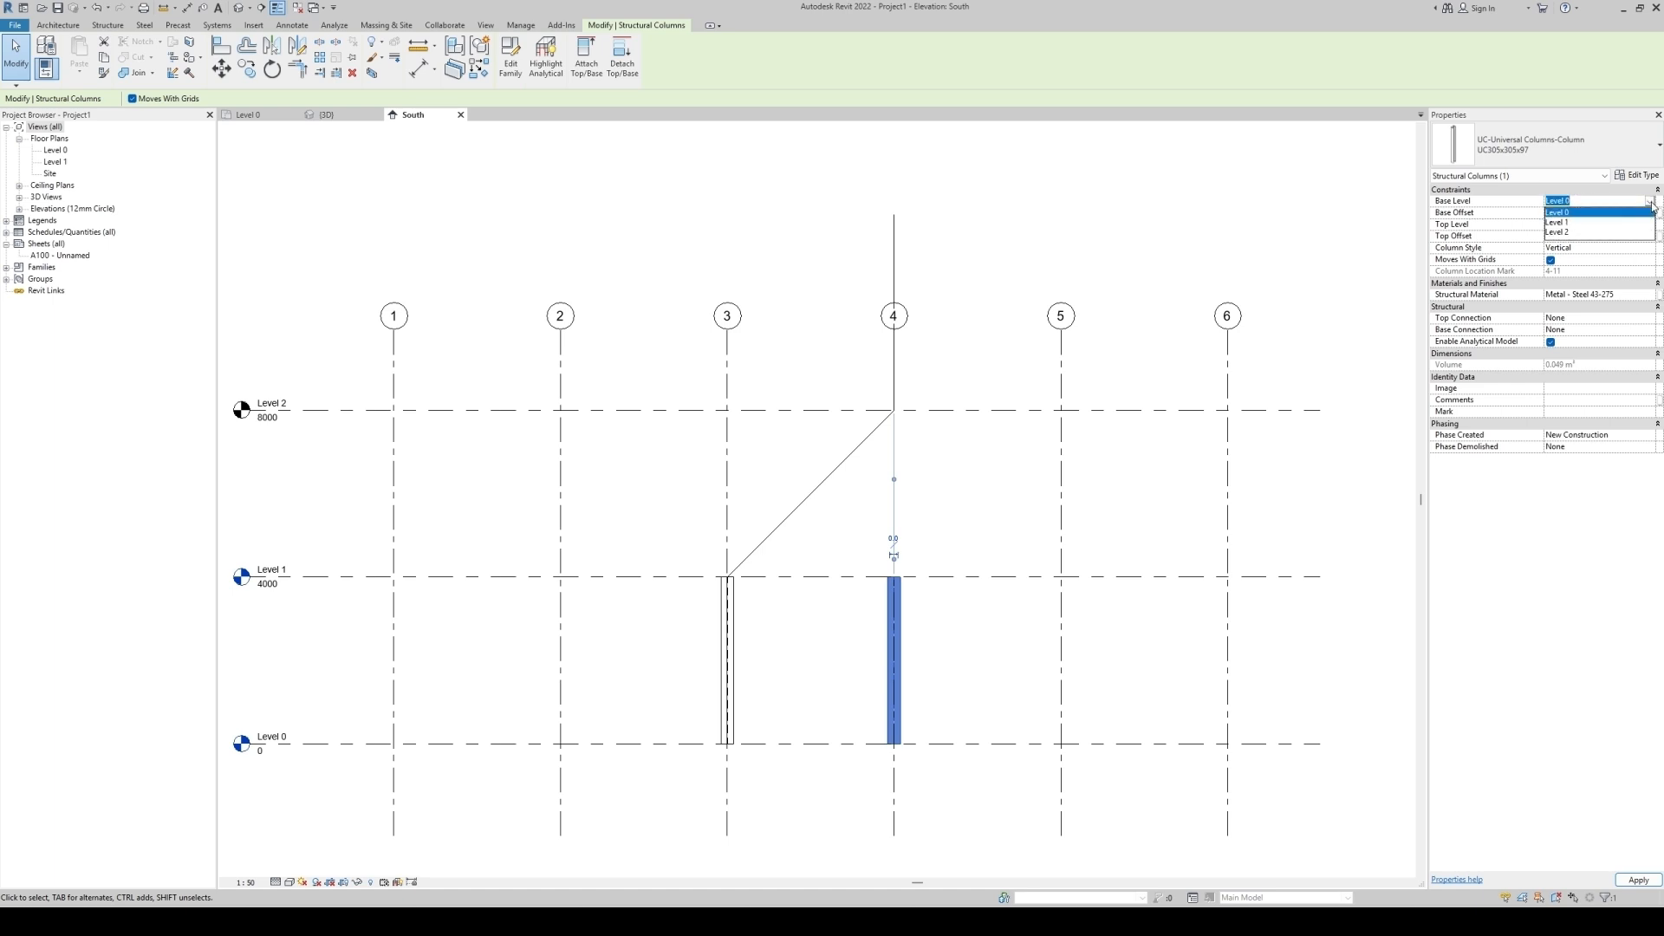
{"action": "left_click", "coordinate": [1570, 232]}
{"action": "left_click", "coordinate": [1002, 500]}
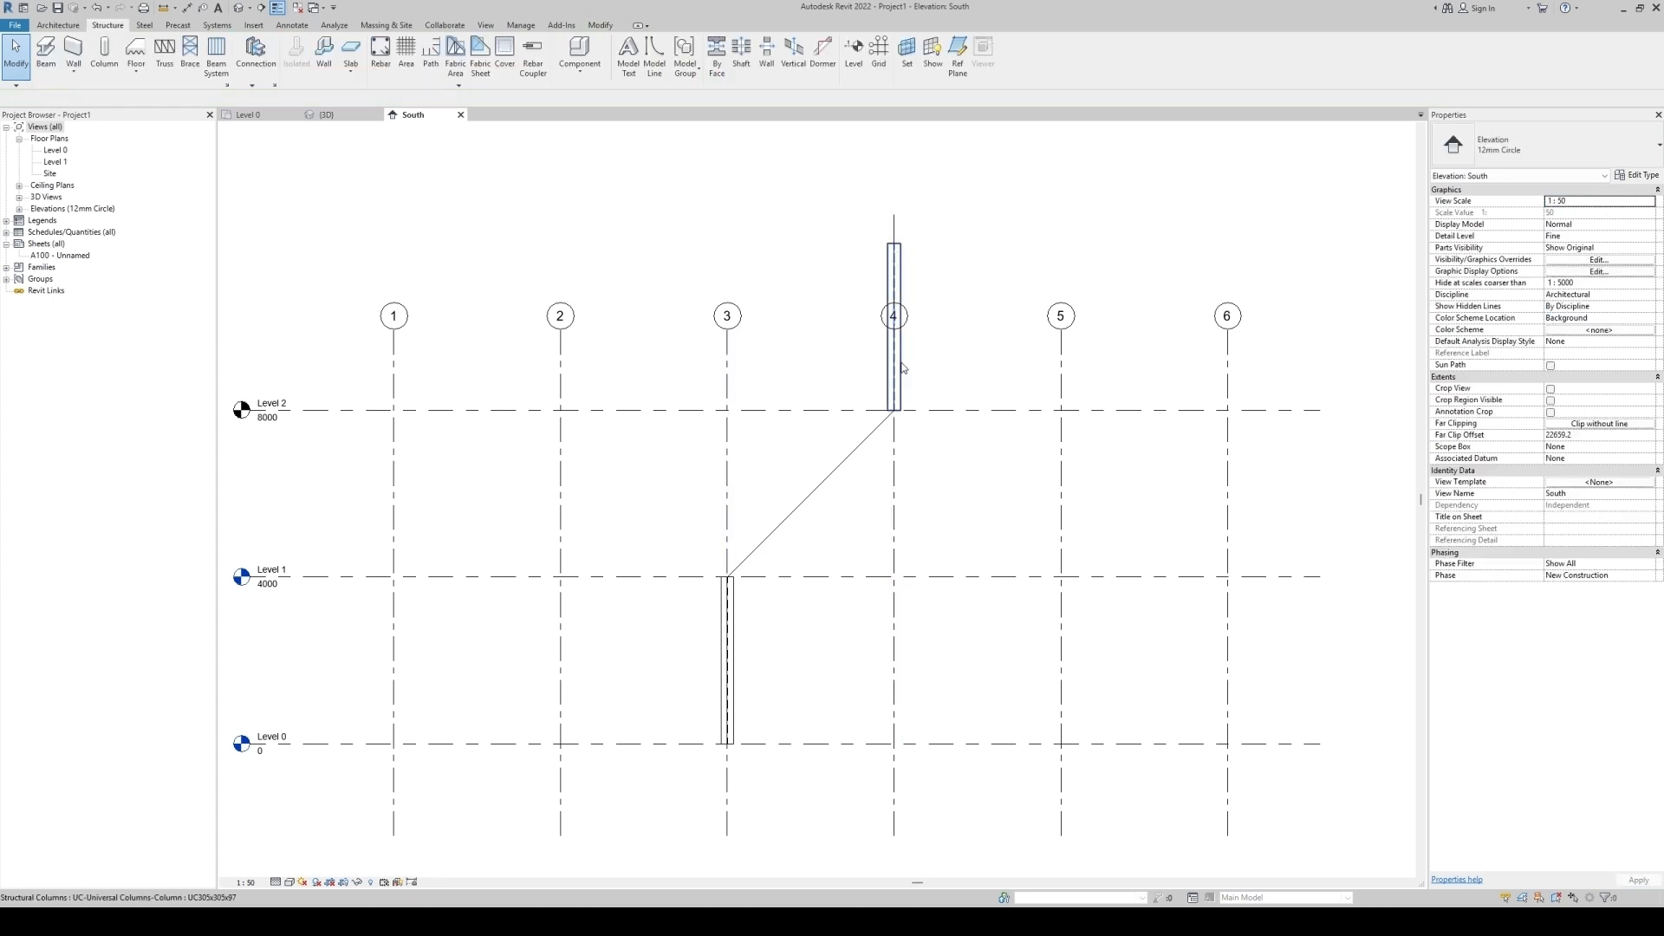
Inspect both columns in the South elevation and 3D views.
{"action": "scroll", "coordinate": [902, 400], "scroll_direction": "up", "scroll_amount": 2}
{"action": "left_click", "coordinate": [901, 397]}
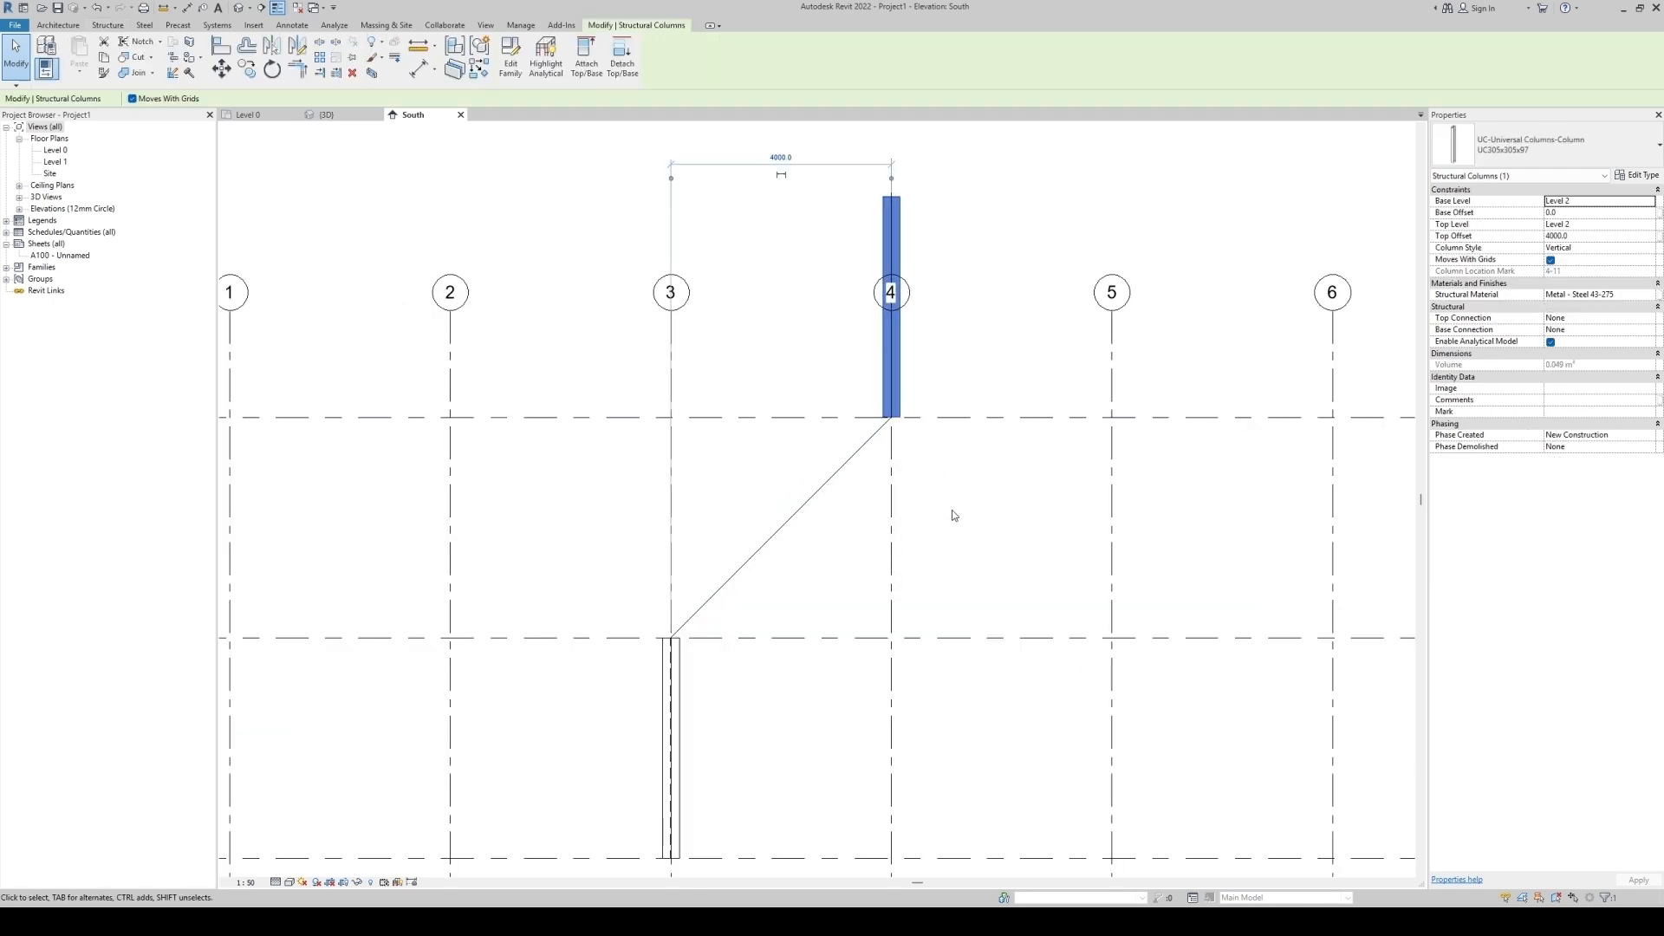
{"action": "left_click", "coordinate": [952, 511]}
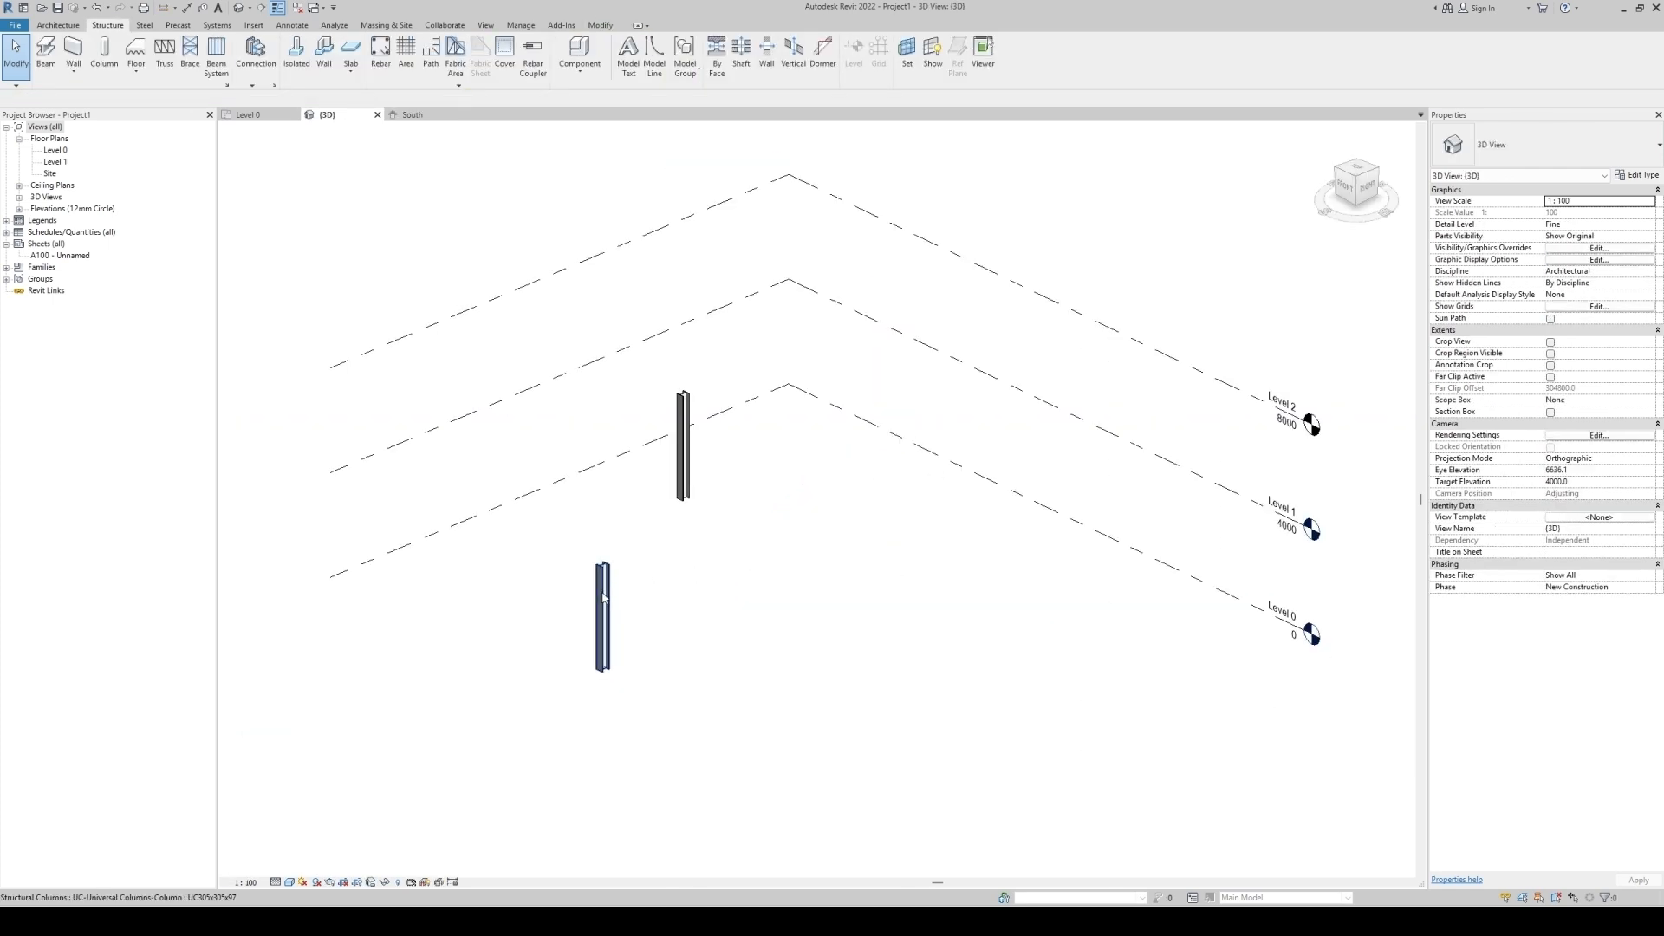
{"action": "left_click", "coordinate": [604, 598]}
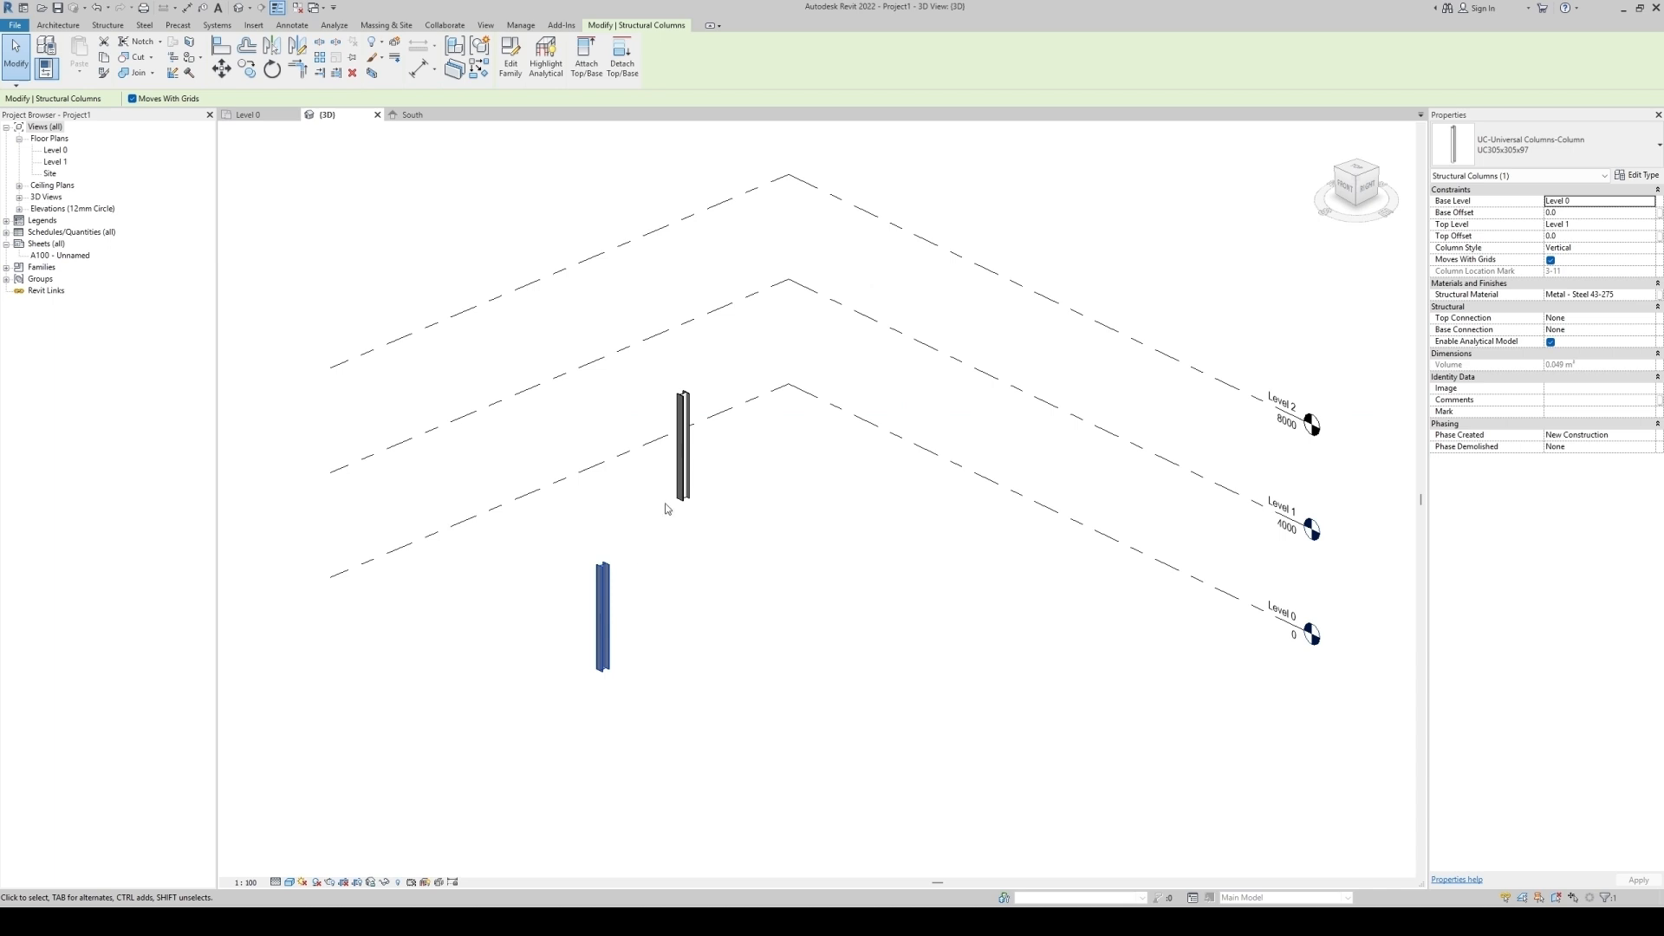
{"action": "left_click", "coordinate": [684, 451], "text": "ctrl"}
{"action": "key", "text": "Escape"}
{"action": "left_click", "coordinate": [413, 116]}
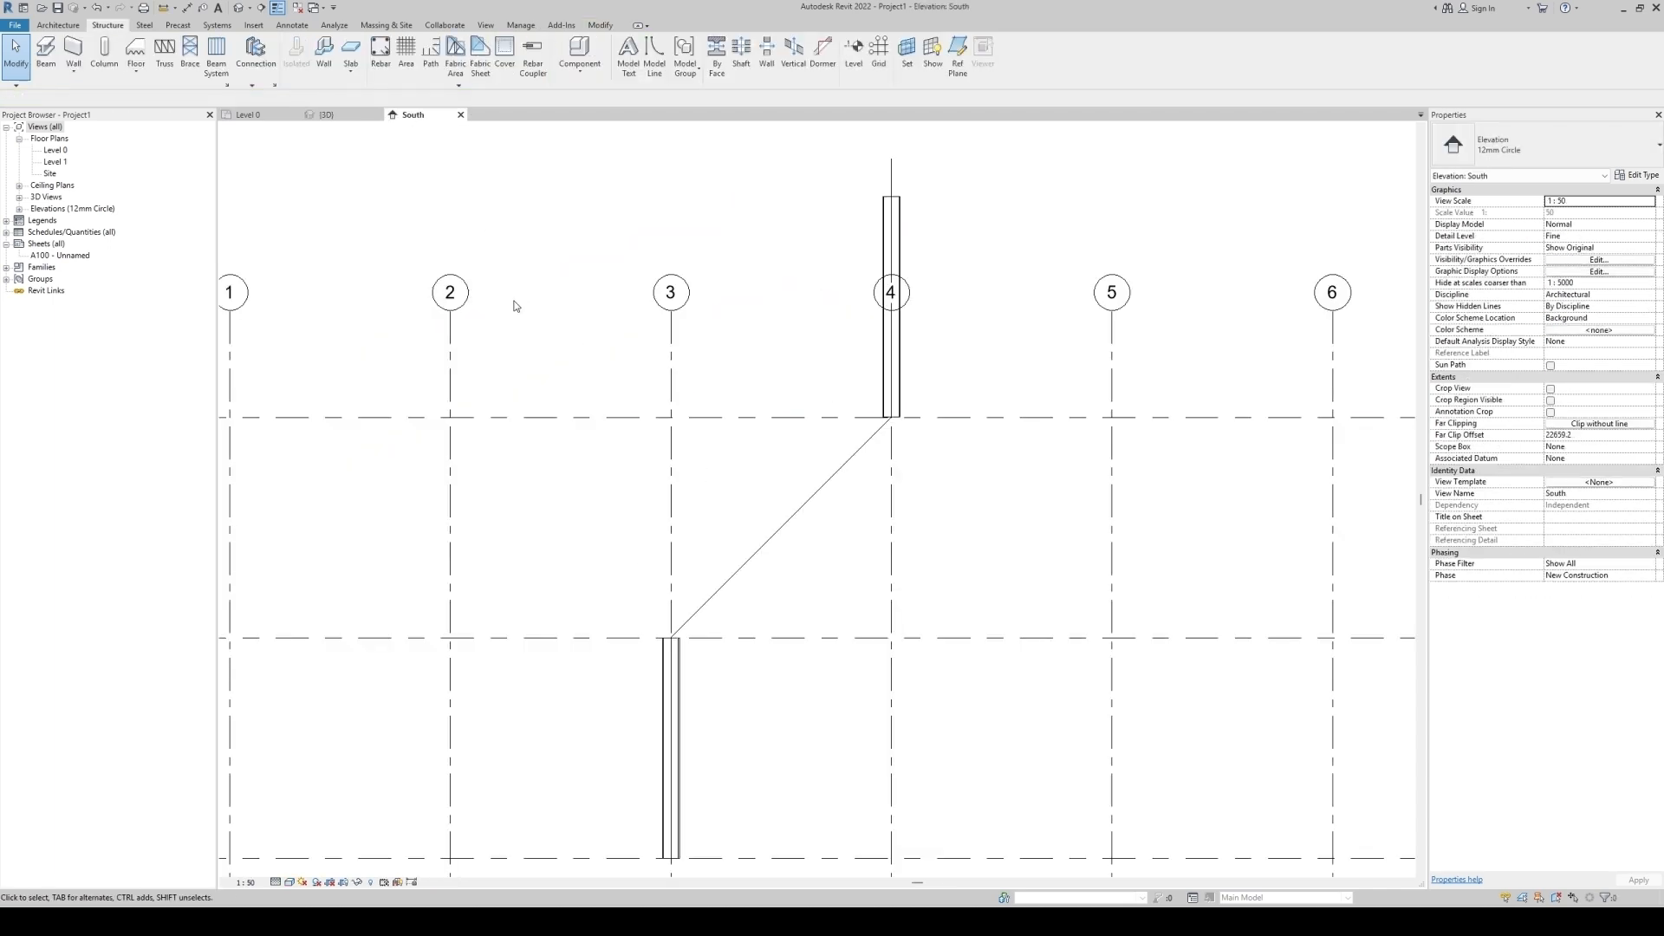
Delete the three sketched detail lines from the South elevation.
{"action": "left_click", "coordinate": [829, 481]}
{"action": "scroll", "coordinate": [813, 562], "scroll_direction": "down", "scroll_amount": 2}
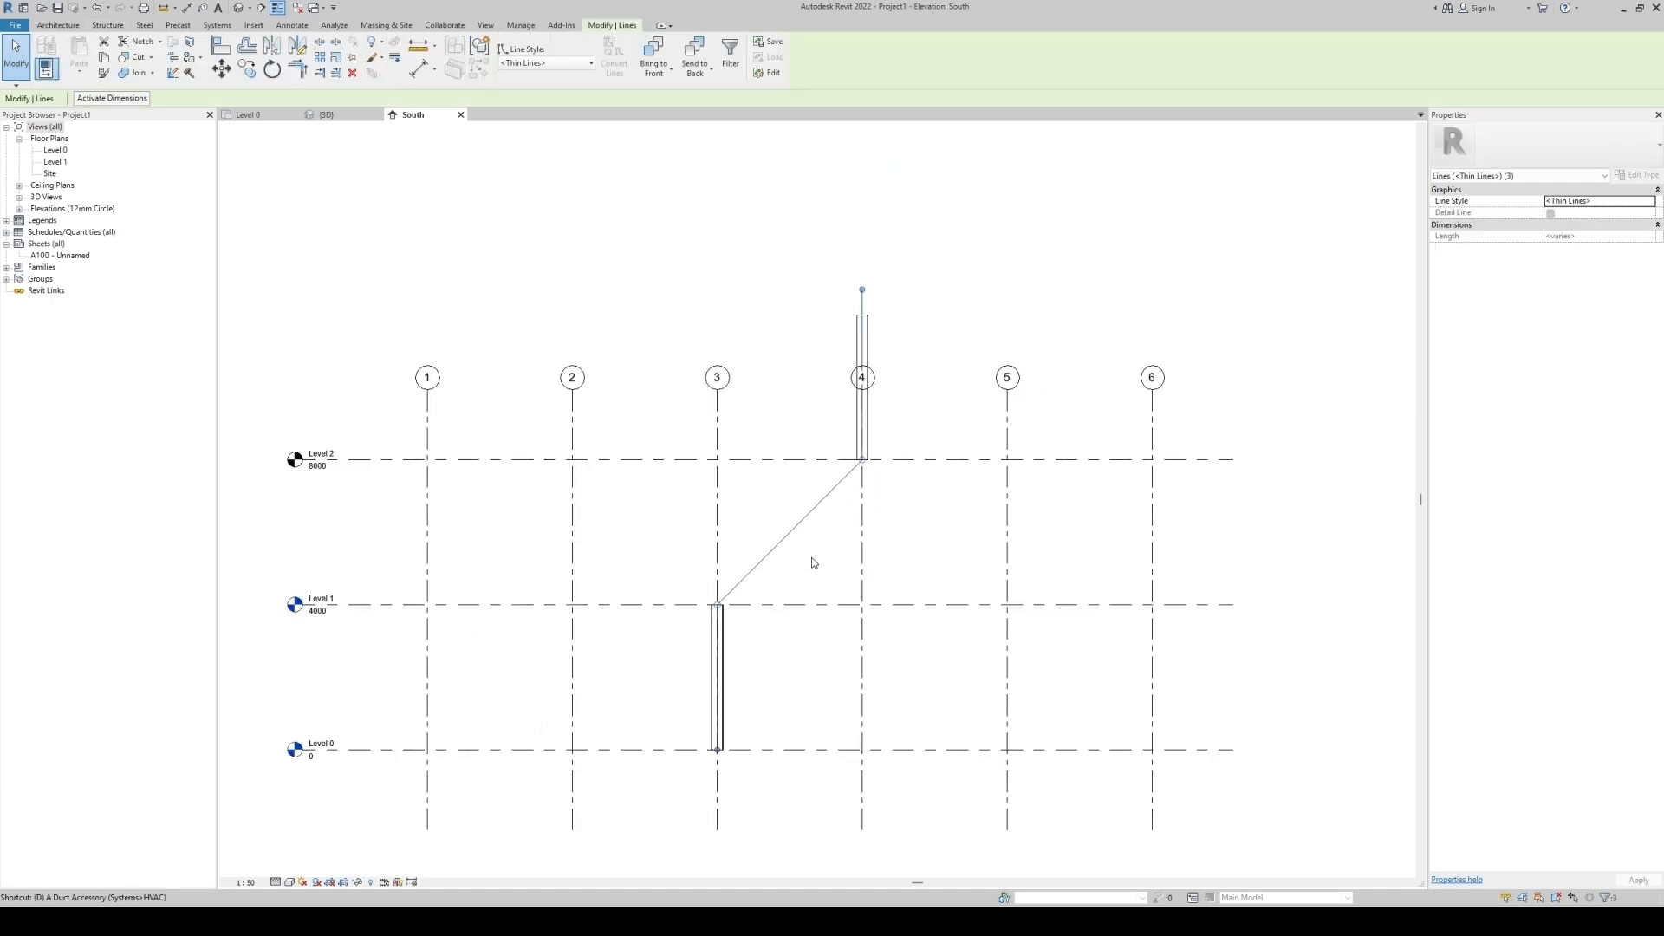
{"action": "key", "text": "Delete"}
Extend the grid lines' top ends upward above the upper column.
{"action": "left_click", "coordinate": [718, 406]}
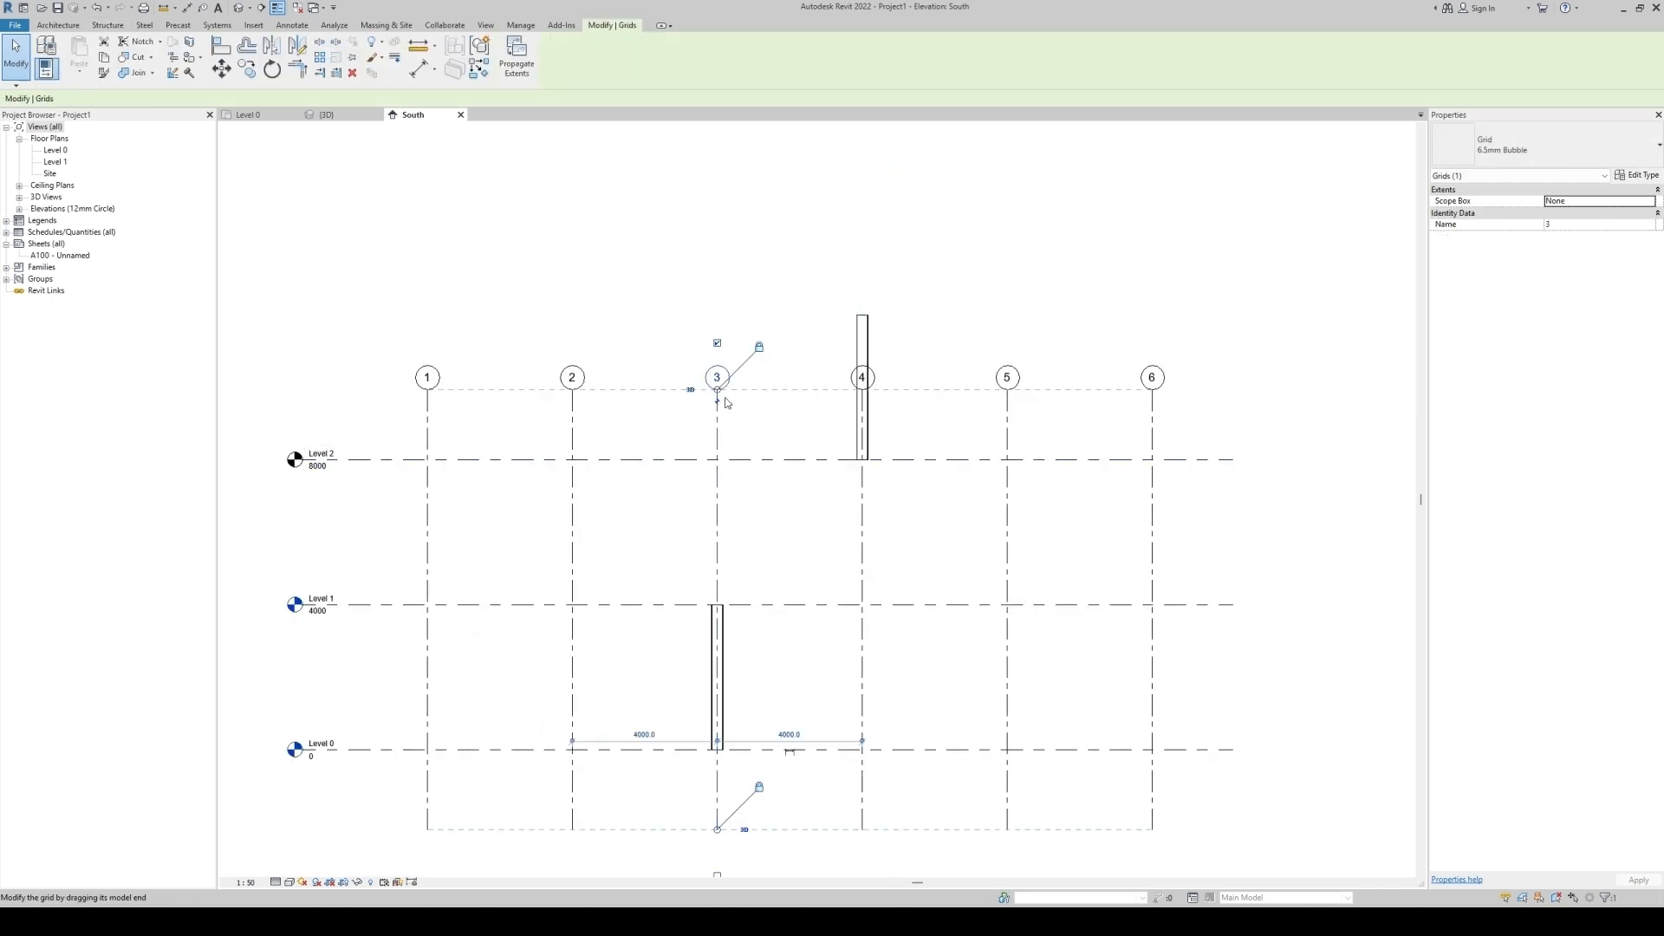
{"action": "left_click_drag", "start_coordinate": [717, 390], "coordinate": [717, 258]}
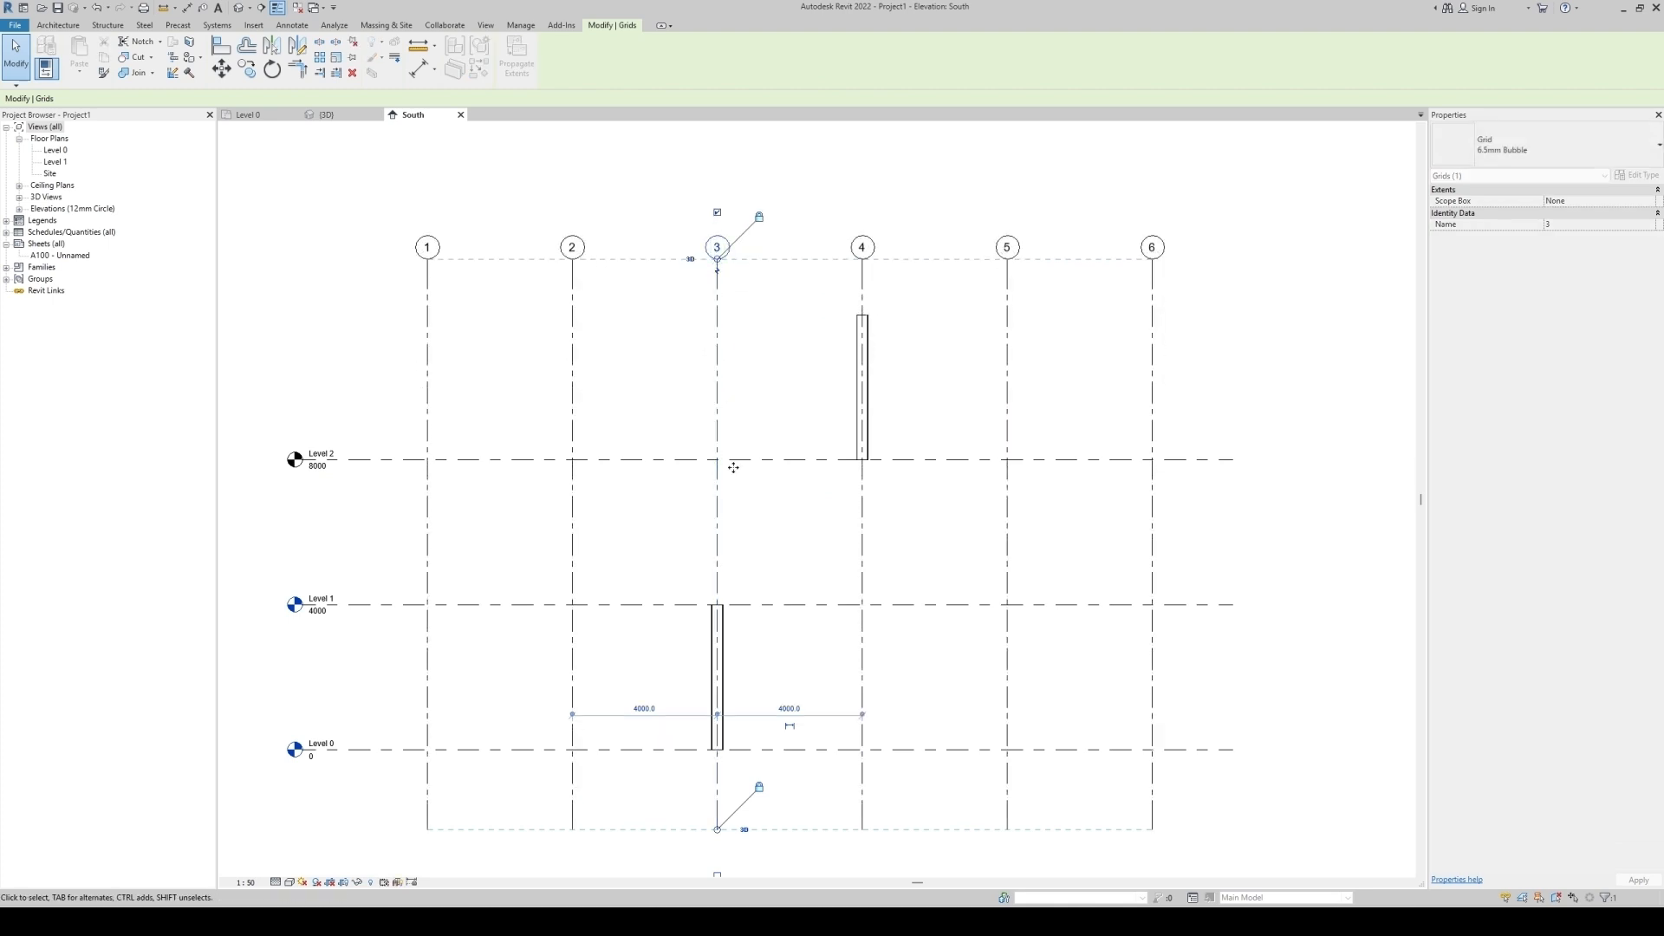
{"action": "left_click", "coordinate": [821, 570]}
{"action": "scroll", "coordinate": [815, 577], "scroll_direction": "up", "scroll_amount": 2}
{"action": "scroll", "coordinate": [840, 509], "scroll_direction": "down", "scroll_amount": 1}
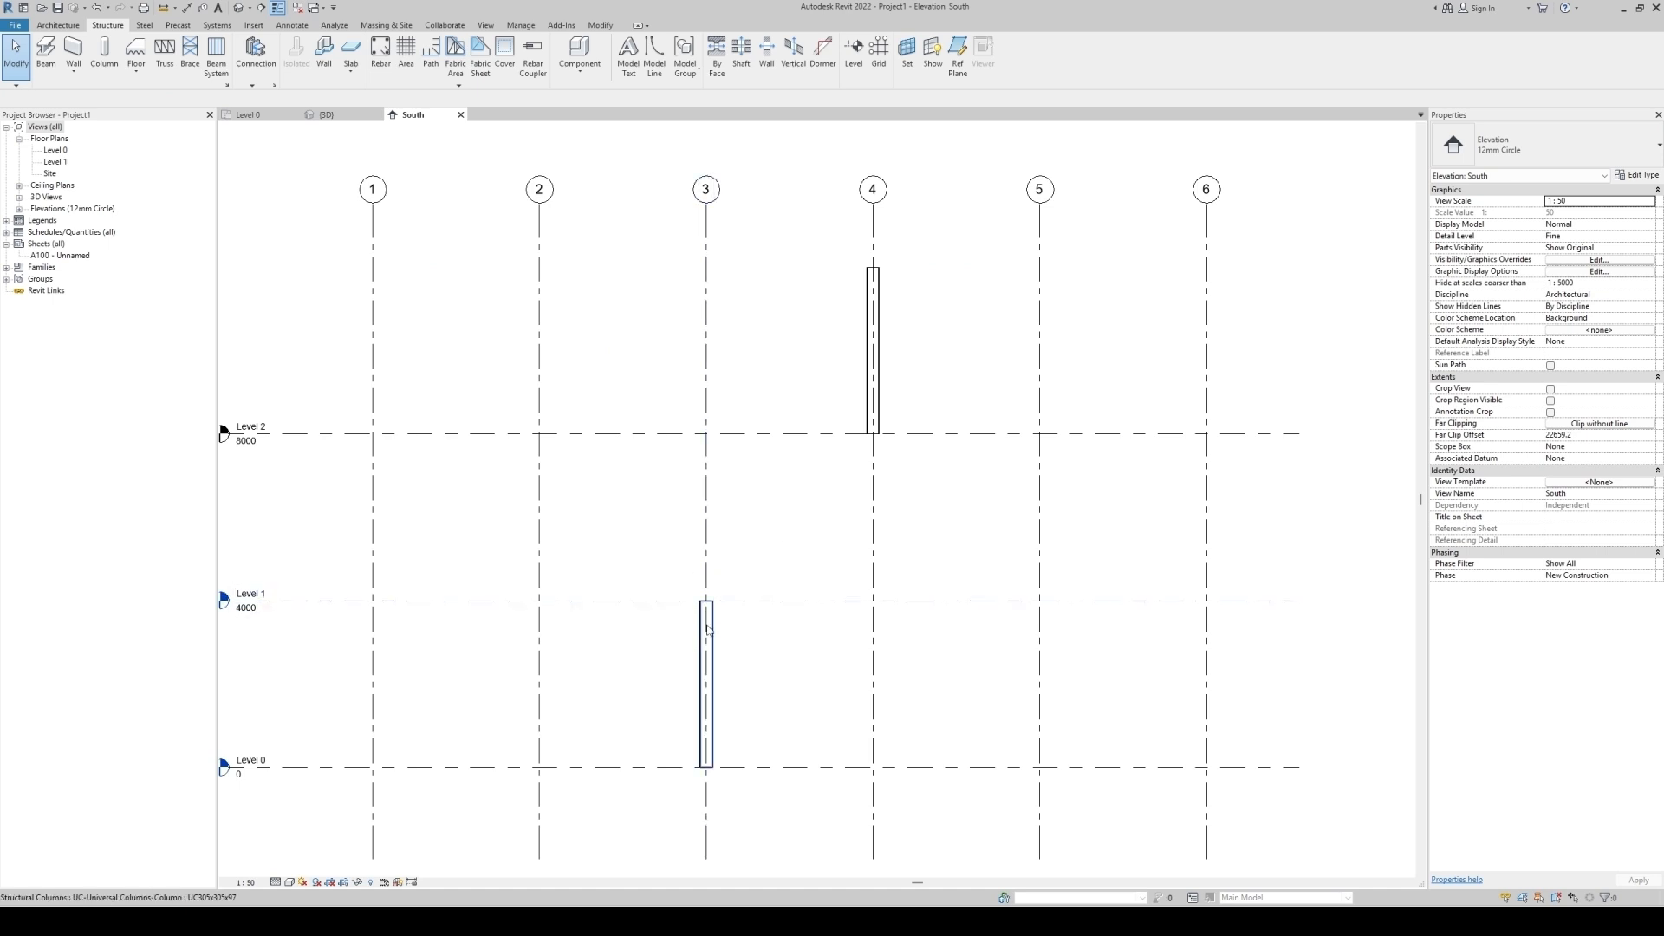
{"action": "middle_click_drag", "start_coordinate": [603, 599], "coordinate": [677, 595]}
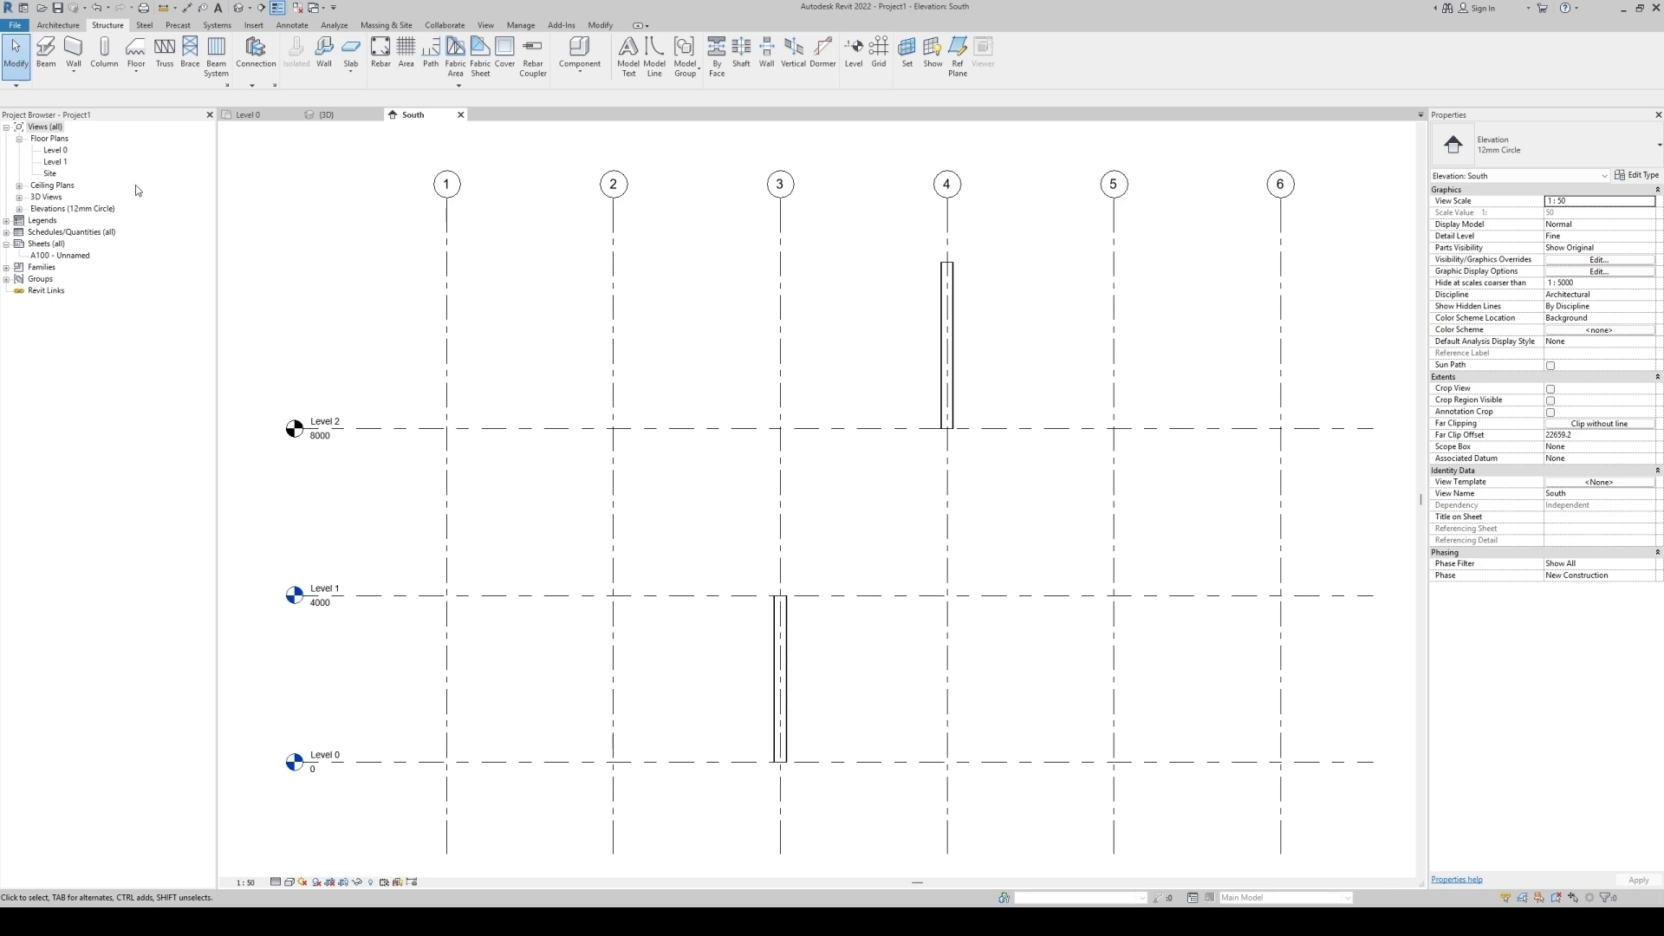
In the Level 1 plan, place a slanted column from Level 1 at offset 0 on the grid 3 column to Level 2 at the grid 4 intersection.
{"action": "double_click", "coordinate": [56, 162]}
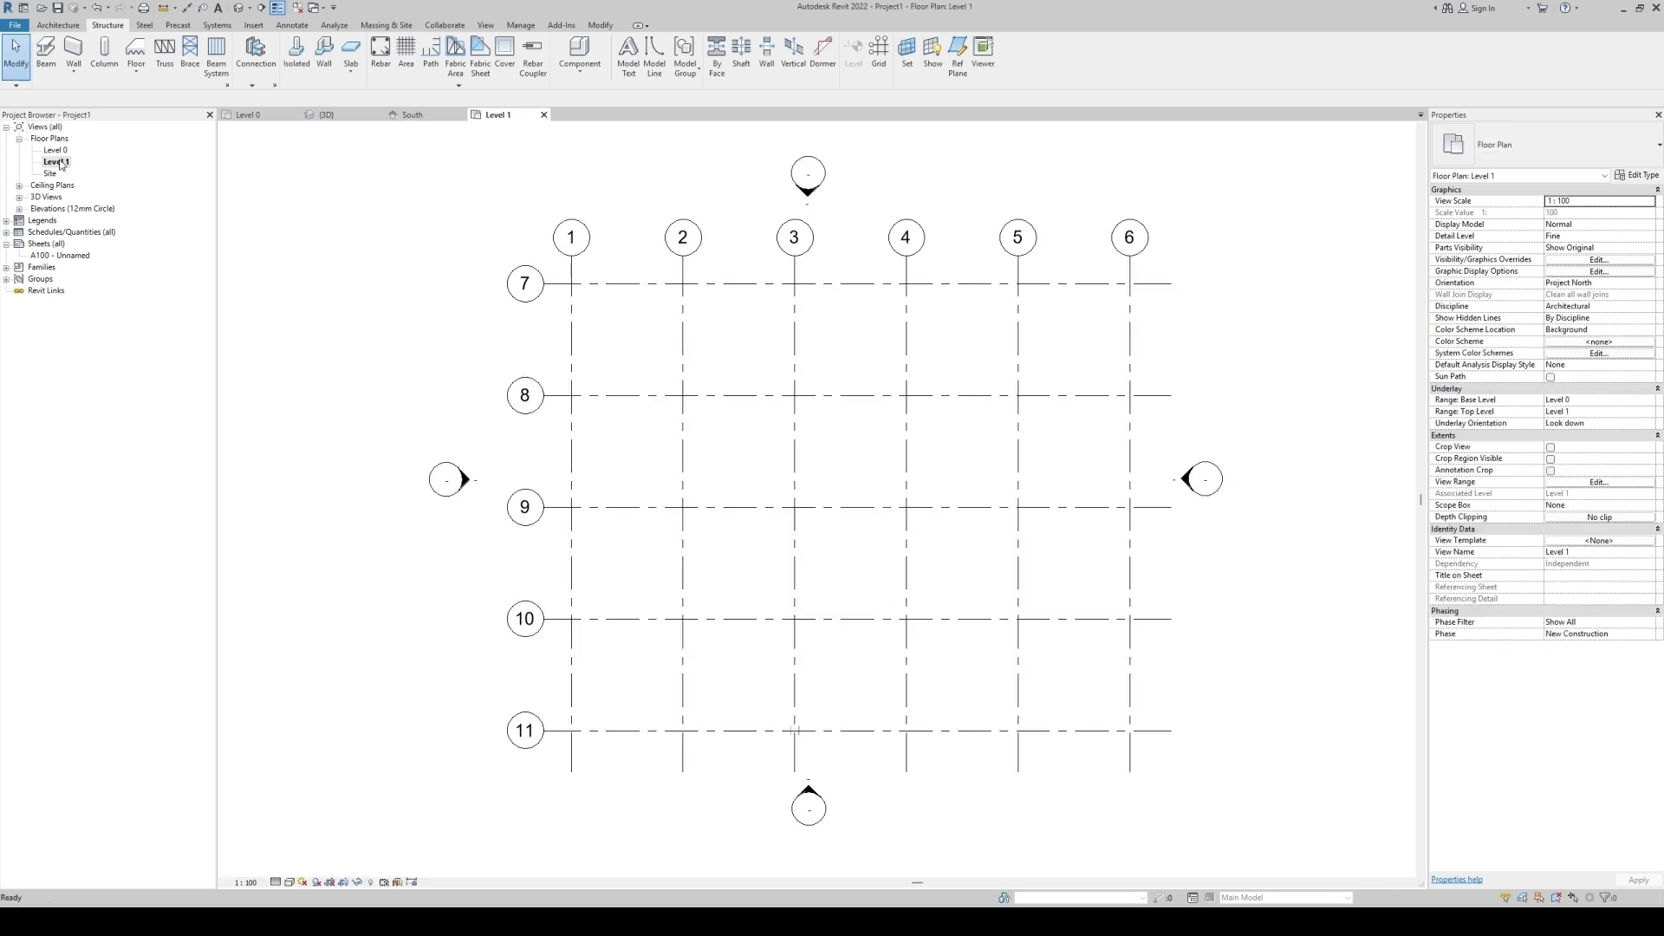
{"action": "scroll", "coordinate": [694, 763], "scroll_direction": "up", "scroll_amount": 5}
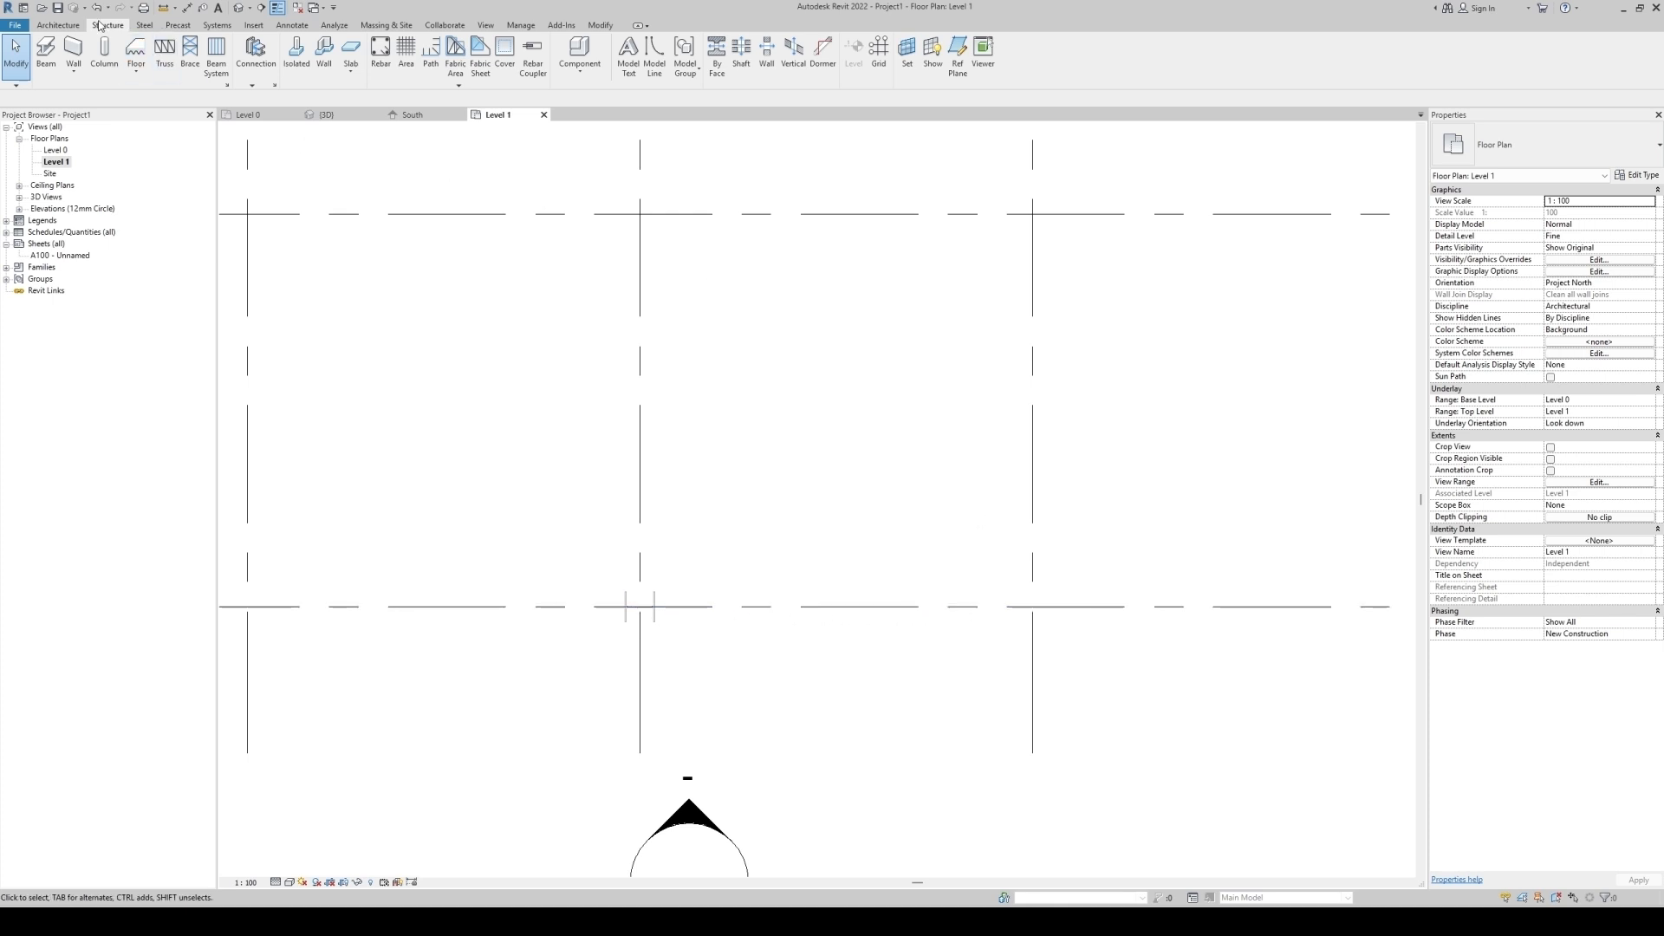
{"action": "left_click", "coordinate": [104, 57]}
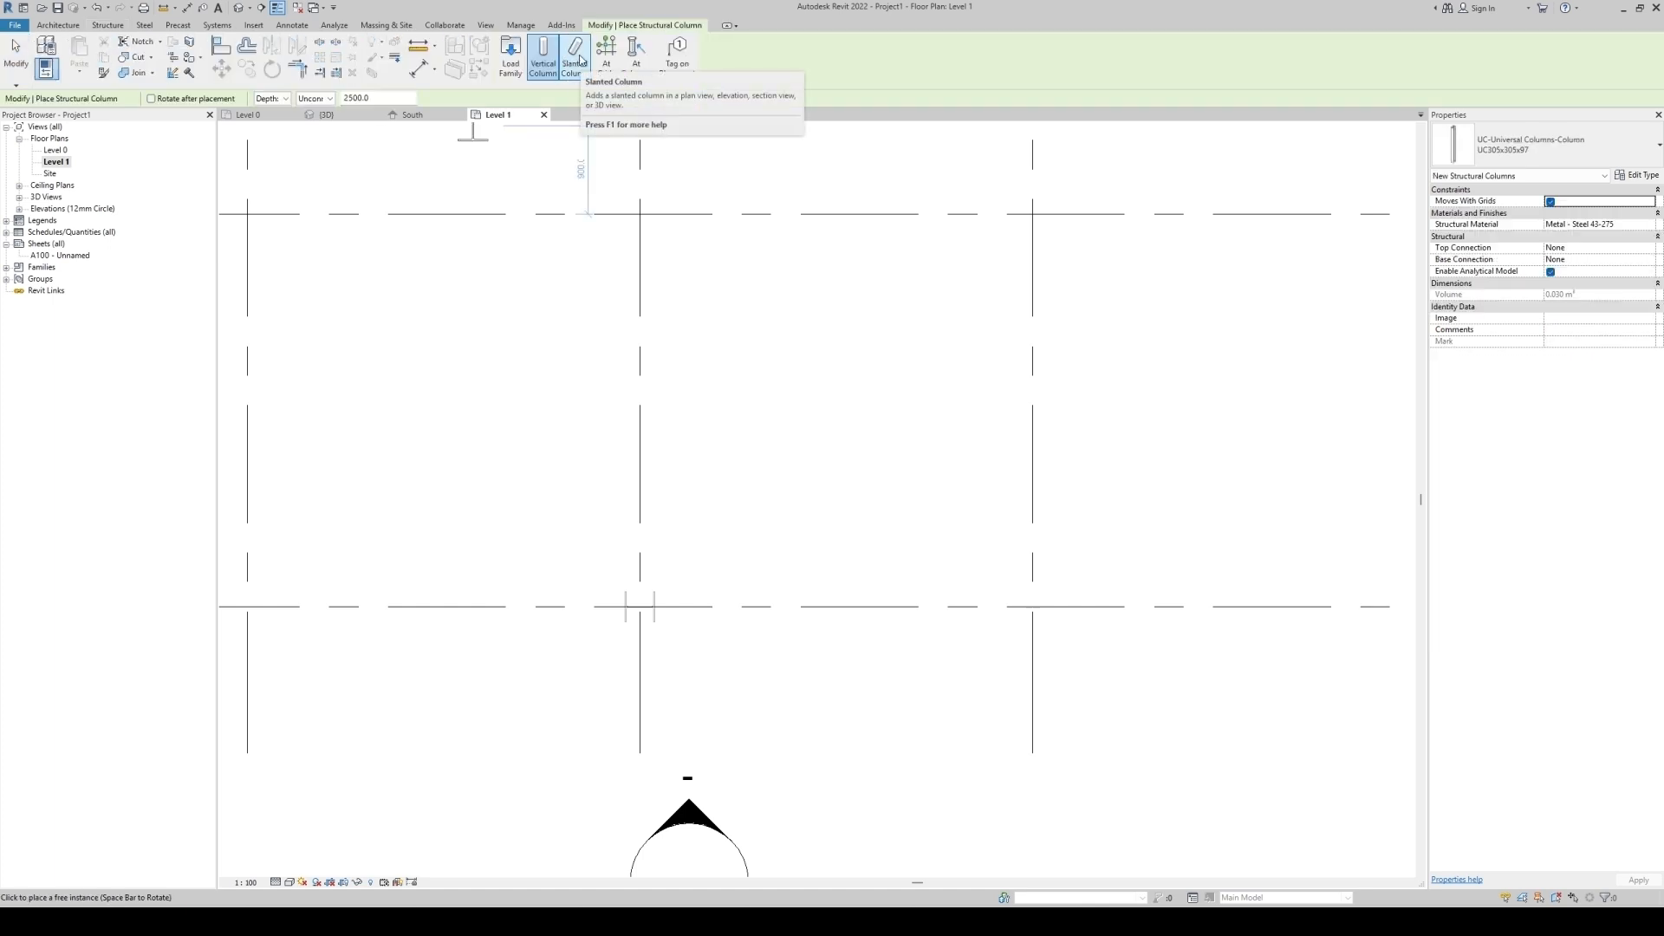
{"action": "left_click", "coordinate": [578, 59]}
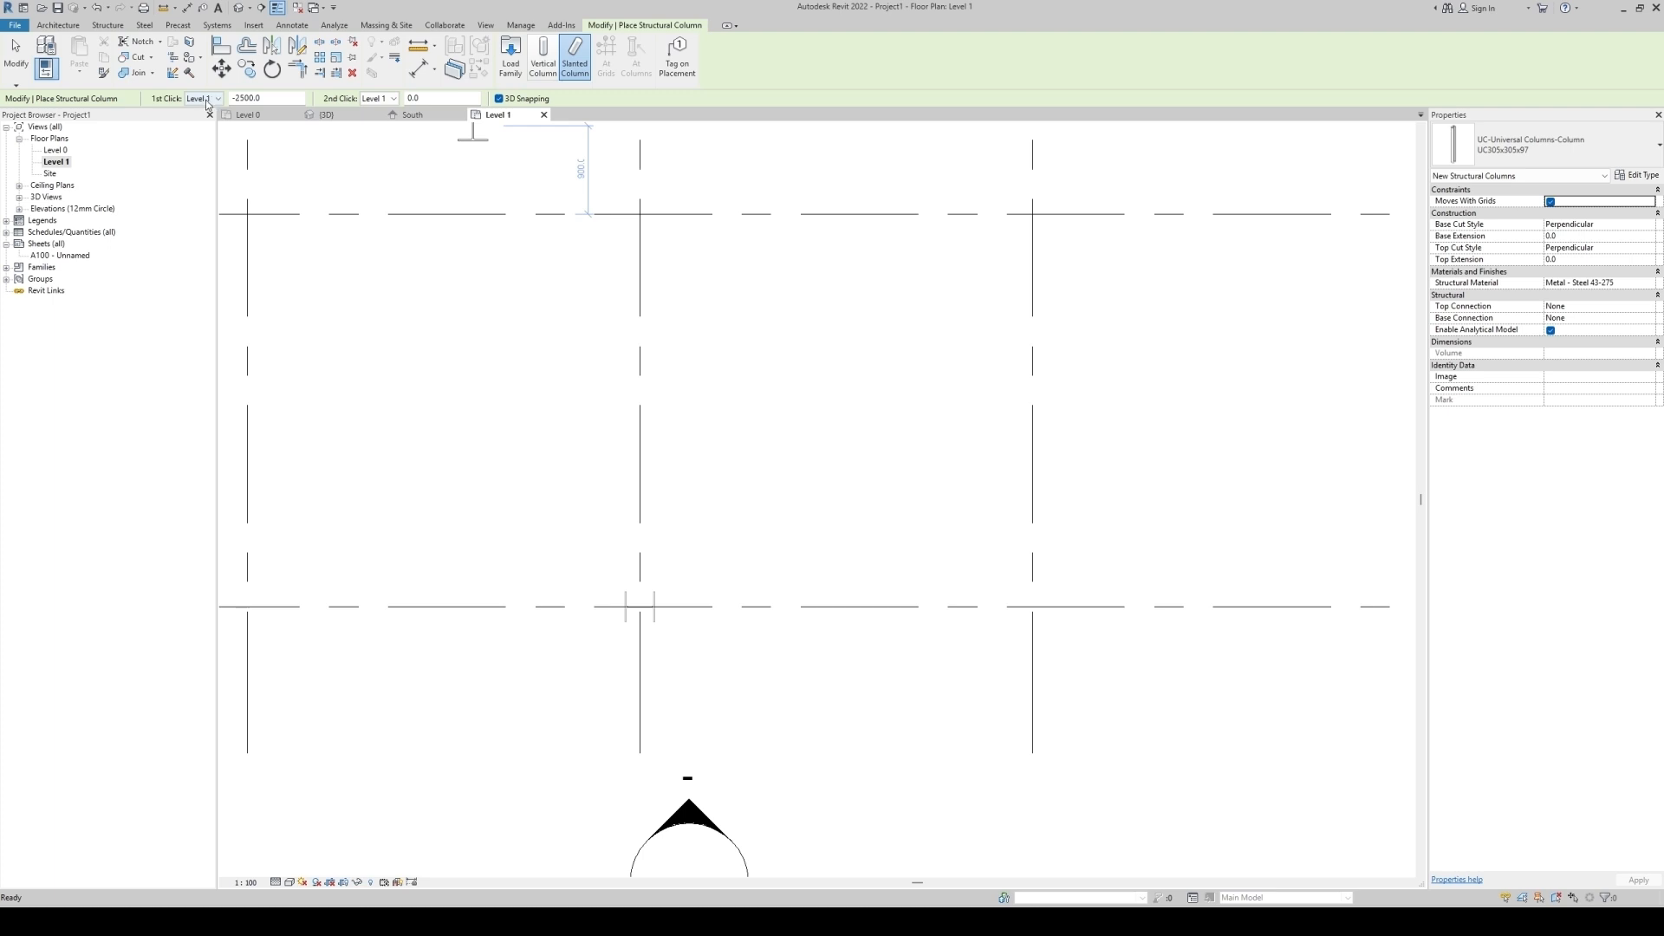
{"action": "left_click", "coordinate": [391, 99]}
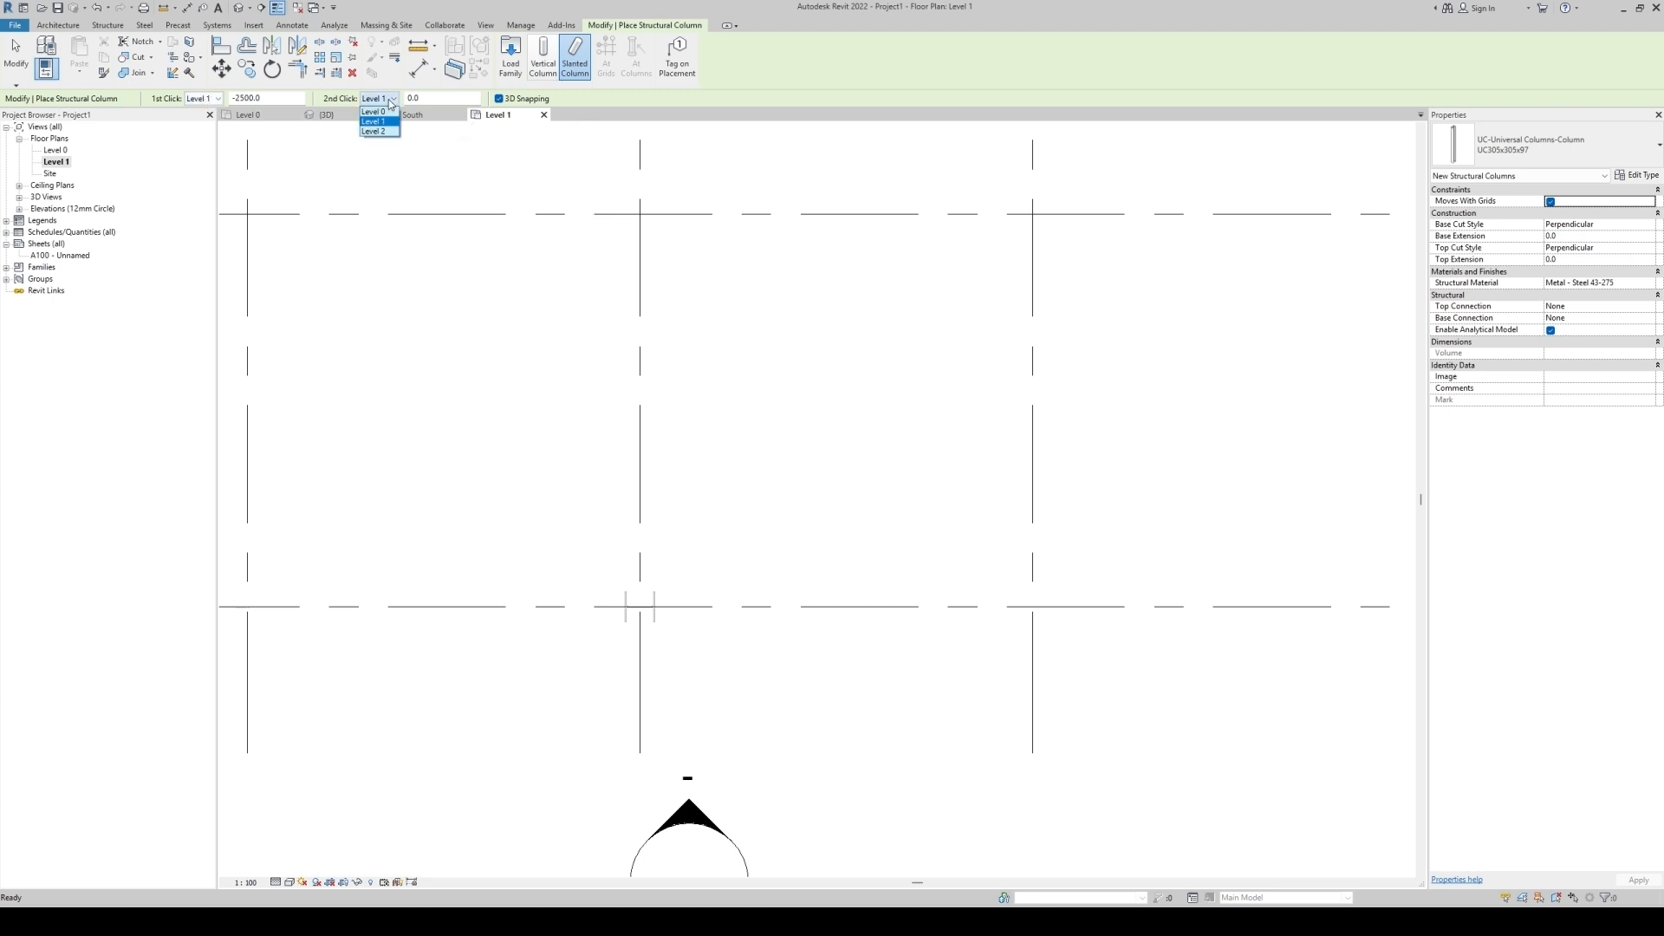
{"action": "left_click", "coordinate": [375, 132]}
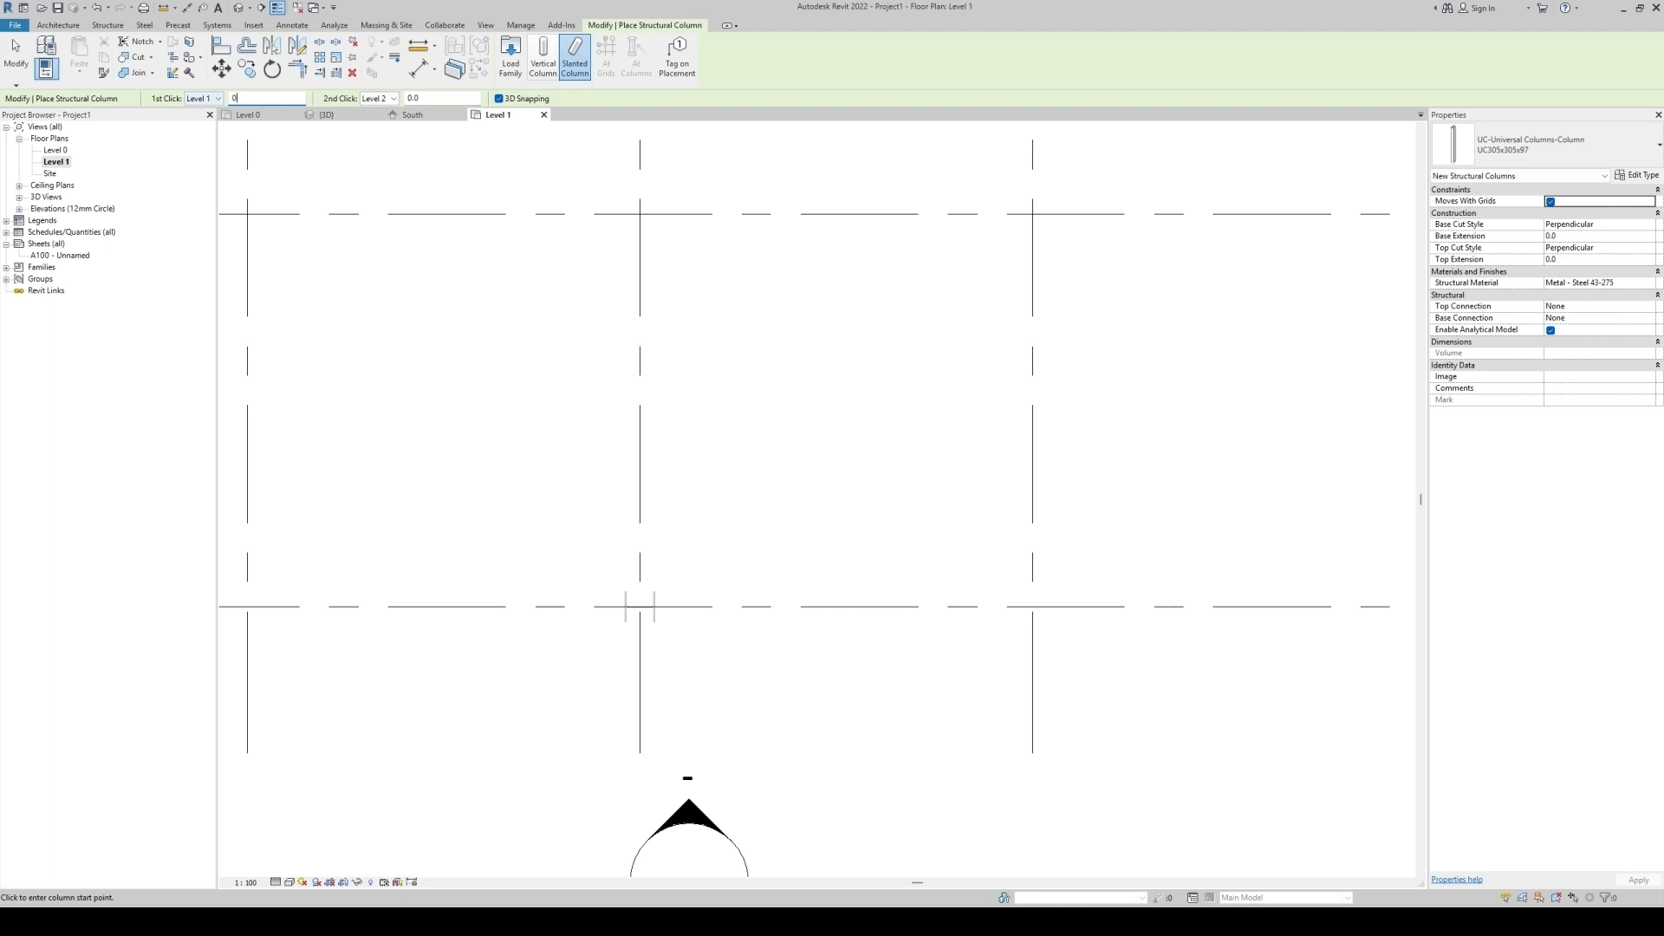
{"action": "scroll", "coordinate": [650, 626], "scroll_direction": "up", "scroll_amount": 10}
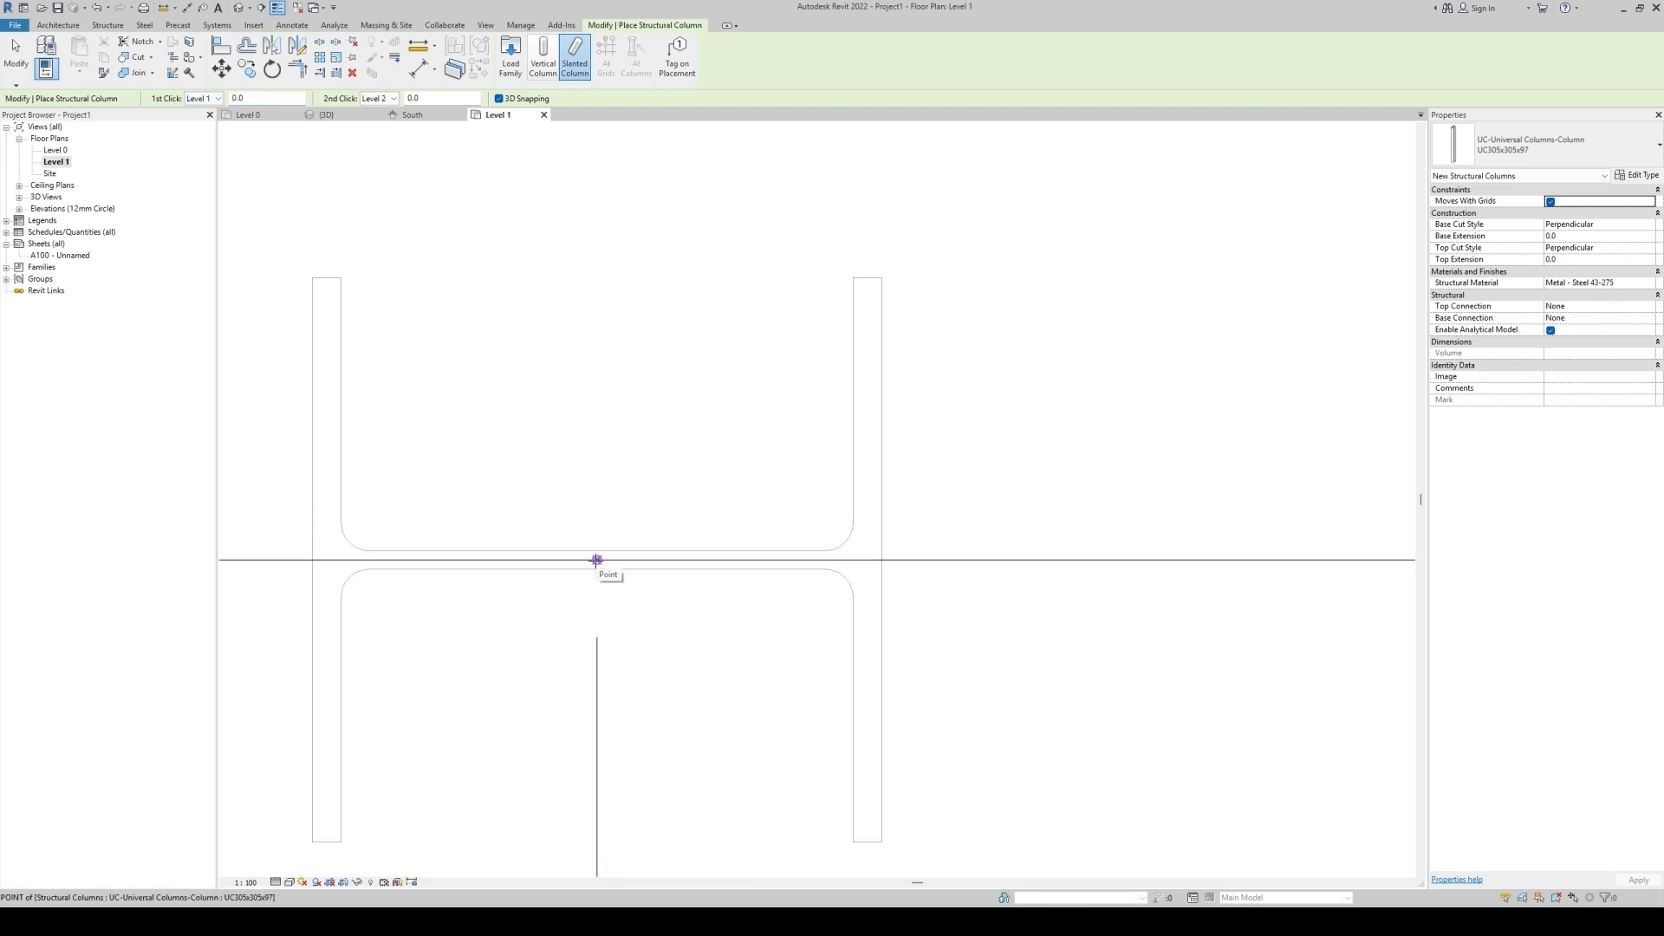
{"action": "left_click", "coordinate": [596, 560]}
{"action": "scroll", "coordinate": [491, 635], "scroll_direction": "down", "scroll_amount": 6}
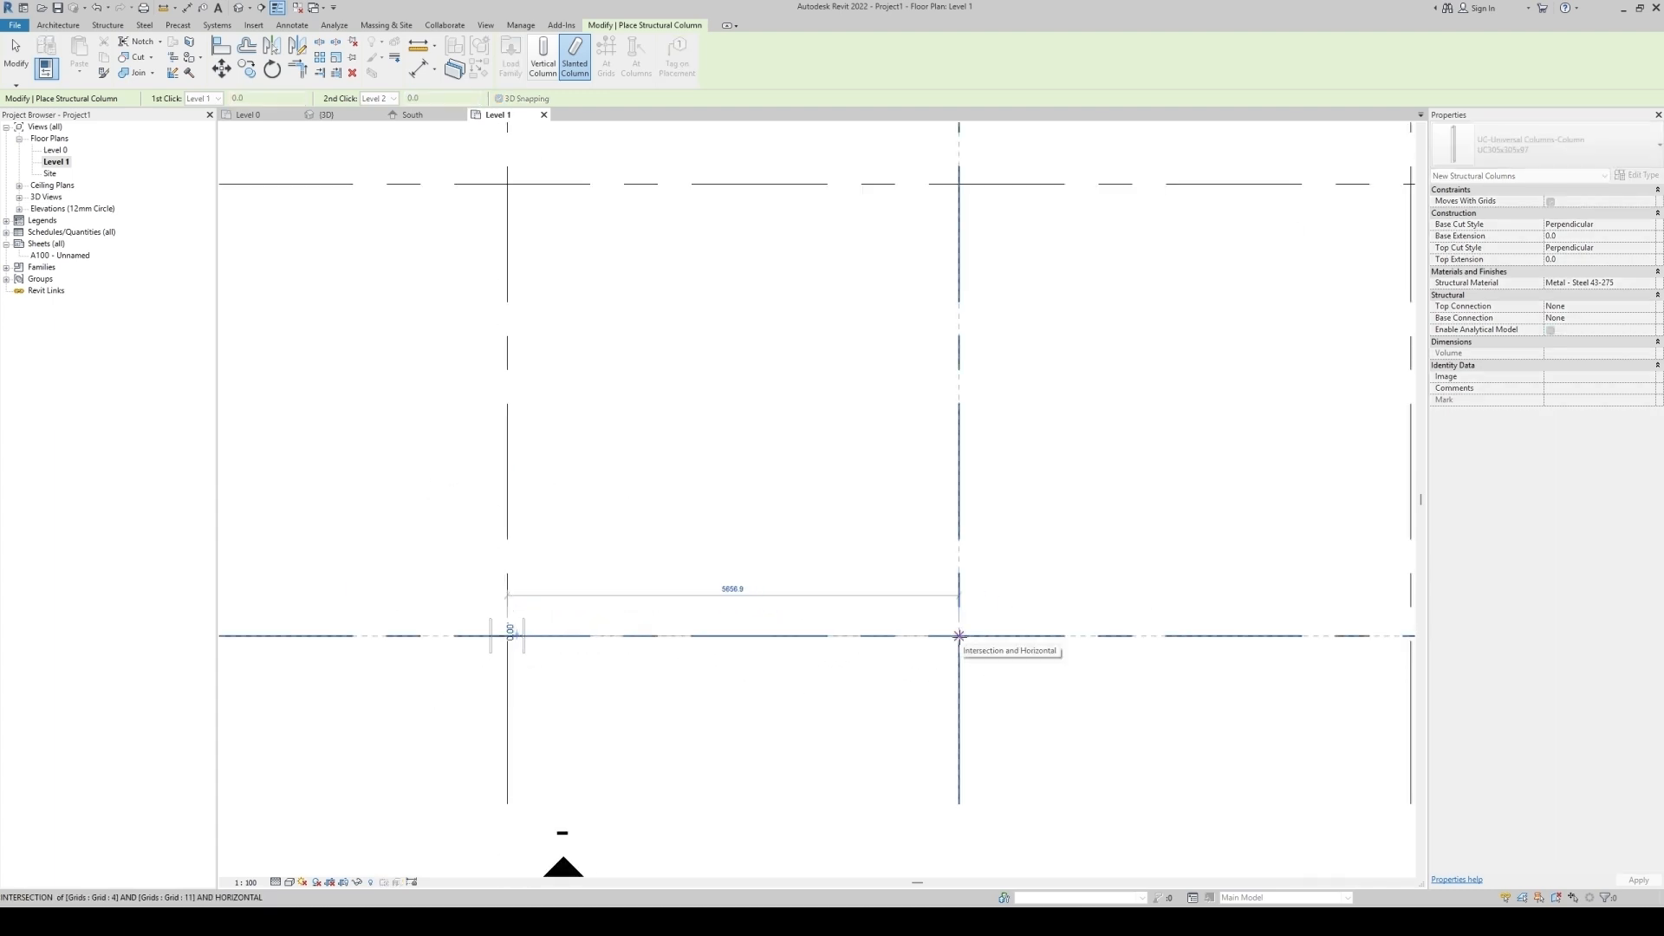
{"action": "left_click", "coordinate": [959, 635]}
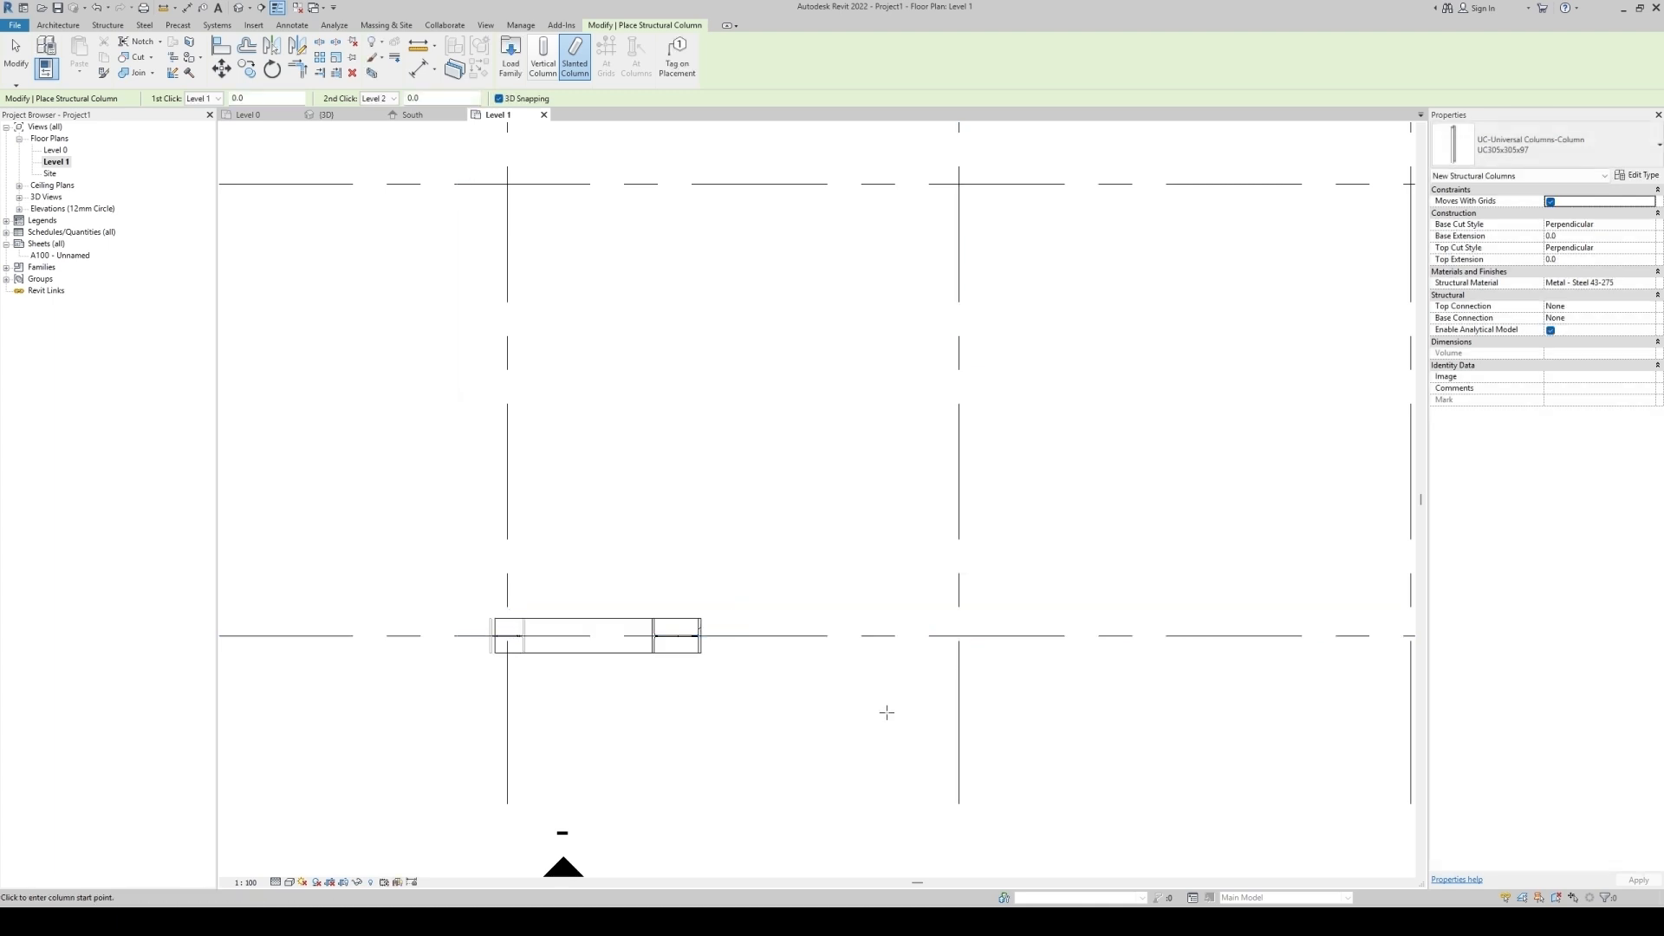
{"action": "key", "text": "Escape"}
{"action": "key", "text": "Escape"}
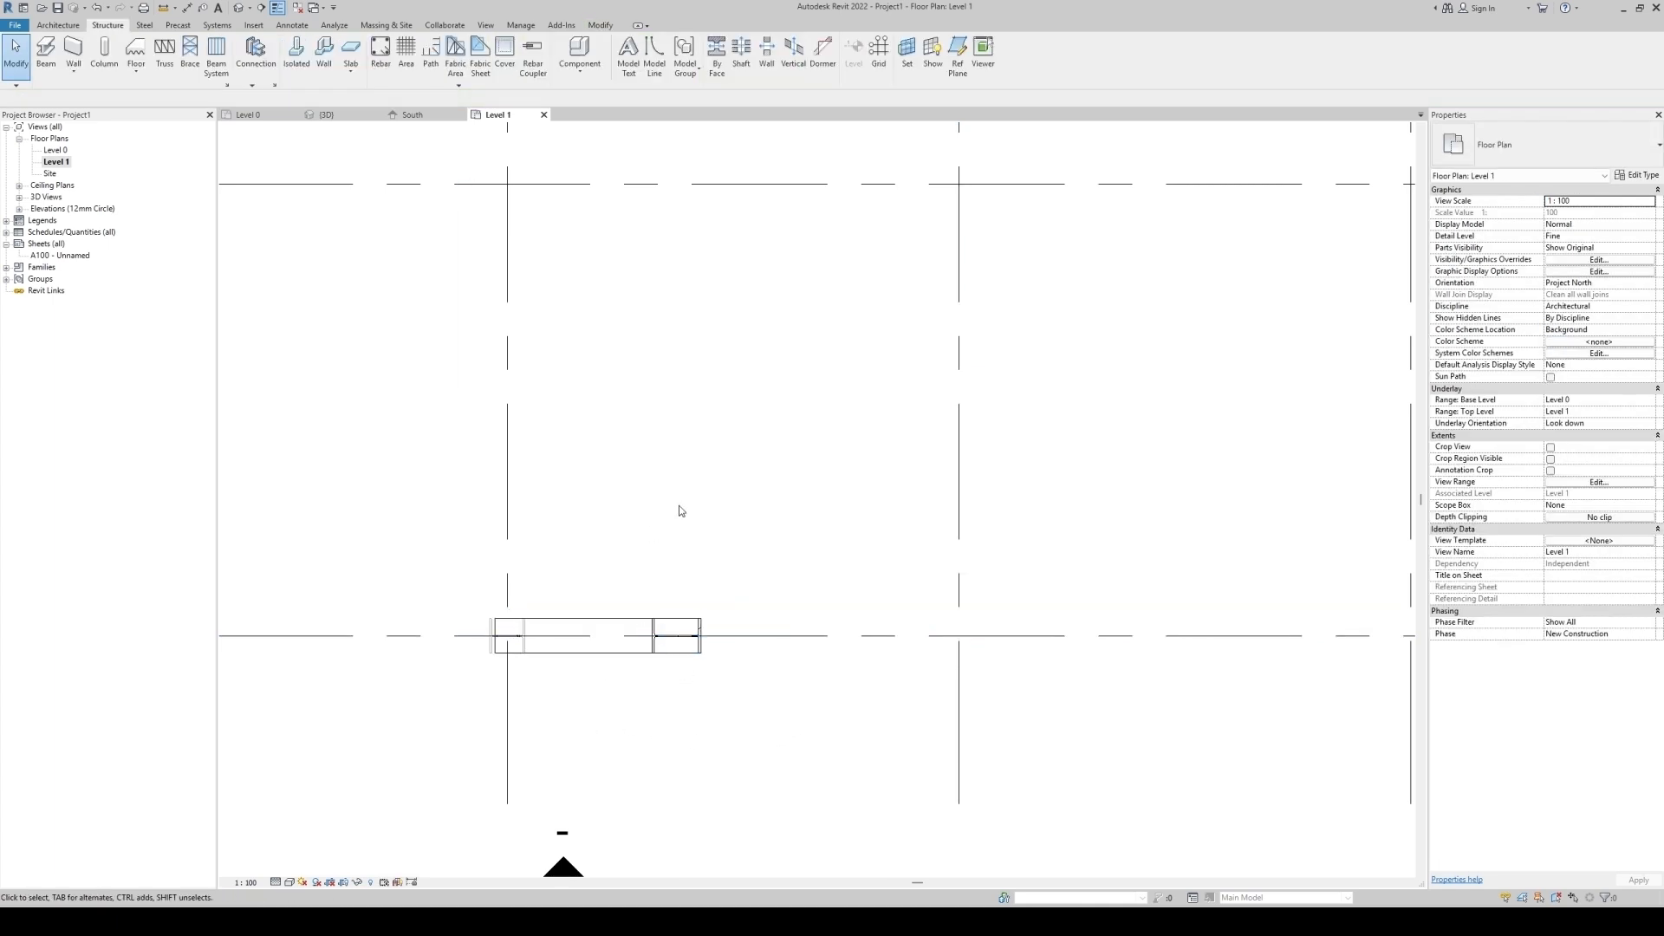
Inspect the slanted column's joints in the South elevation and 3D views.
{"action": "left_click", "coordinate": [418, 116]}
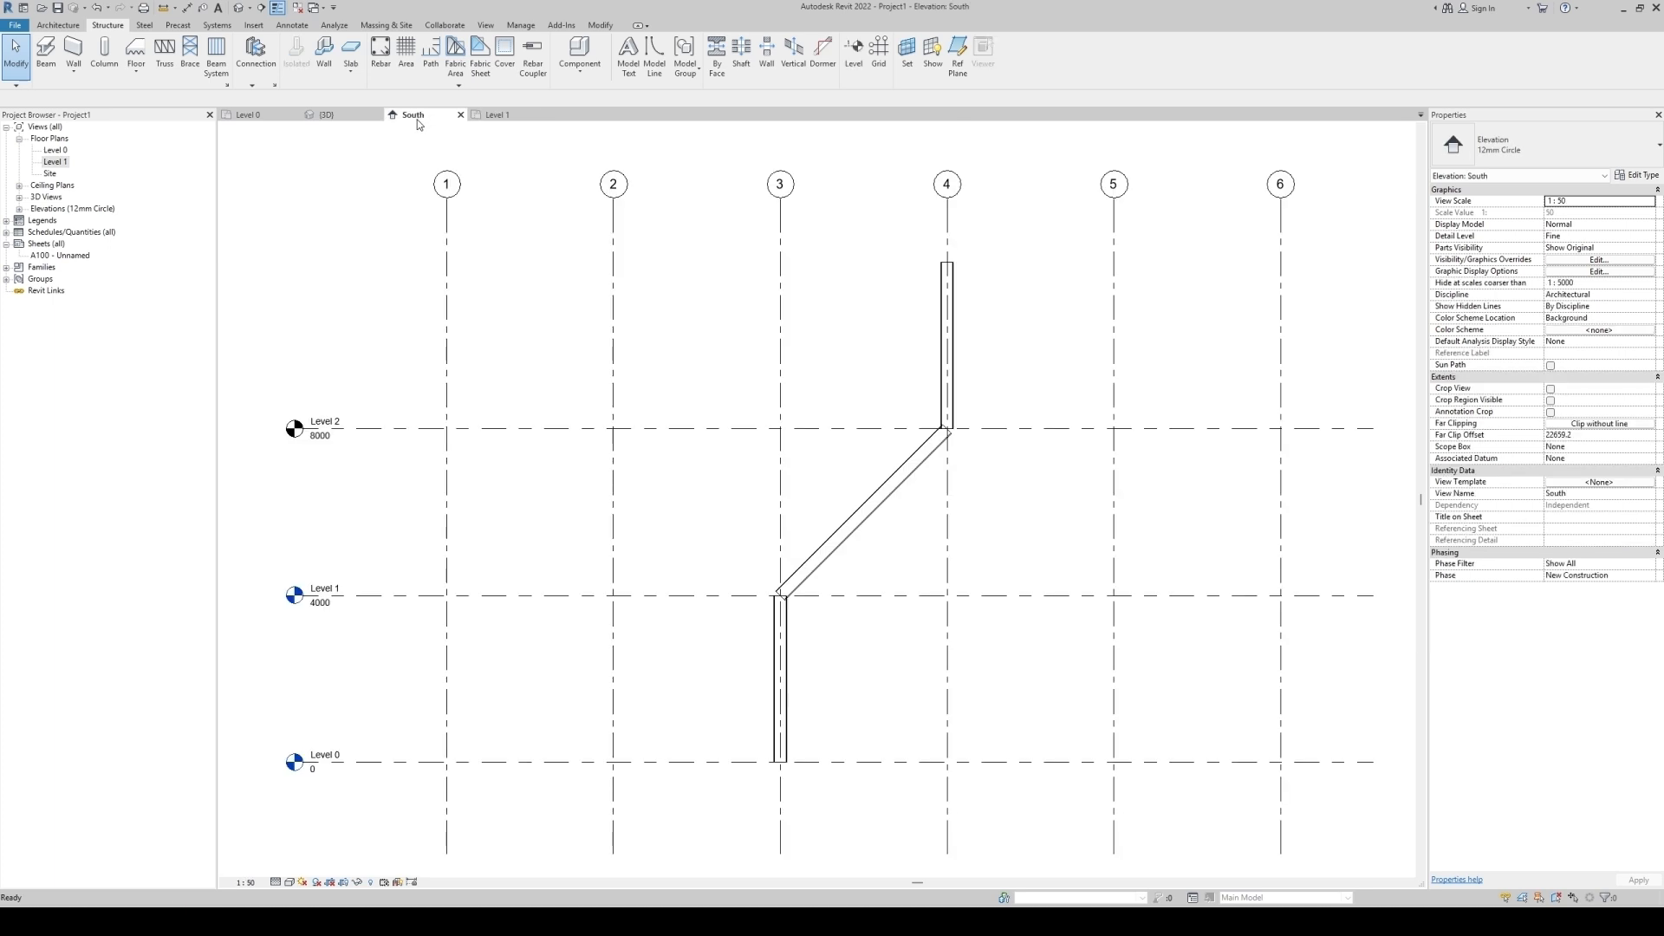
{"action": "scroll", "coordinate": [891, 495], "scroll_direction": "up", "scroll_amount": 3}
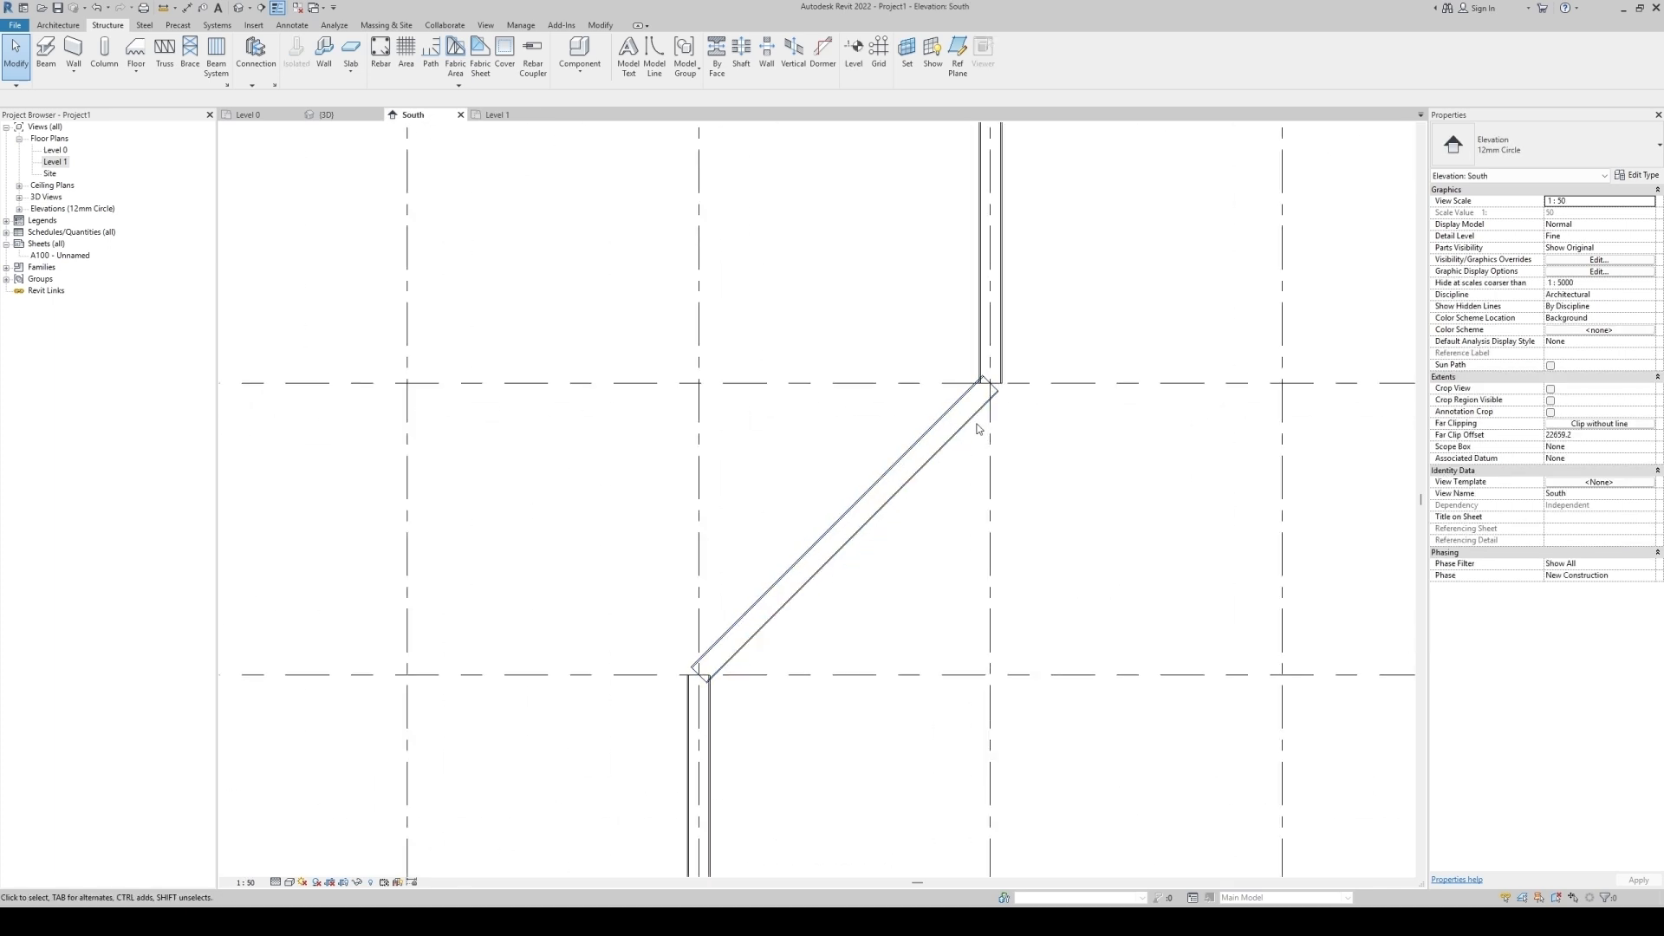
{"action": "scroll", "coordinate": [978, 428], "scroll_direction": "up", "scroll_amount": 2}
{"action": "left_click", "coordinate": [327, 115]}
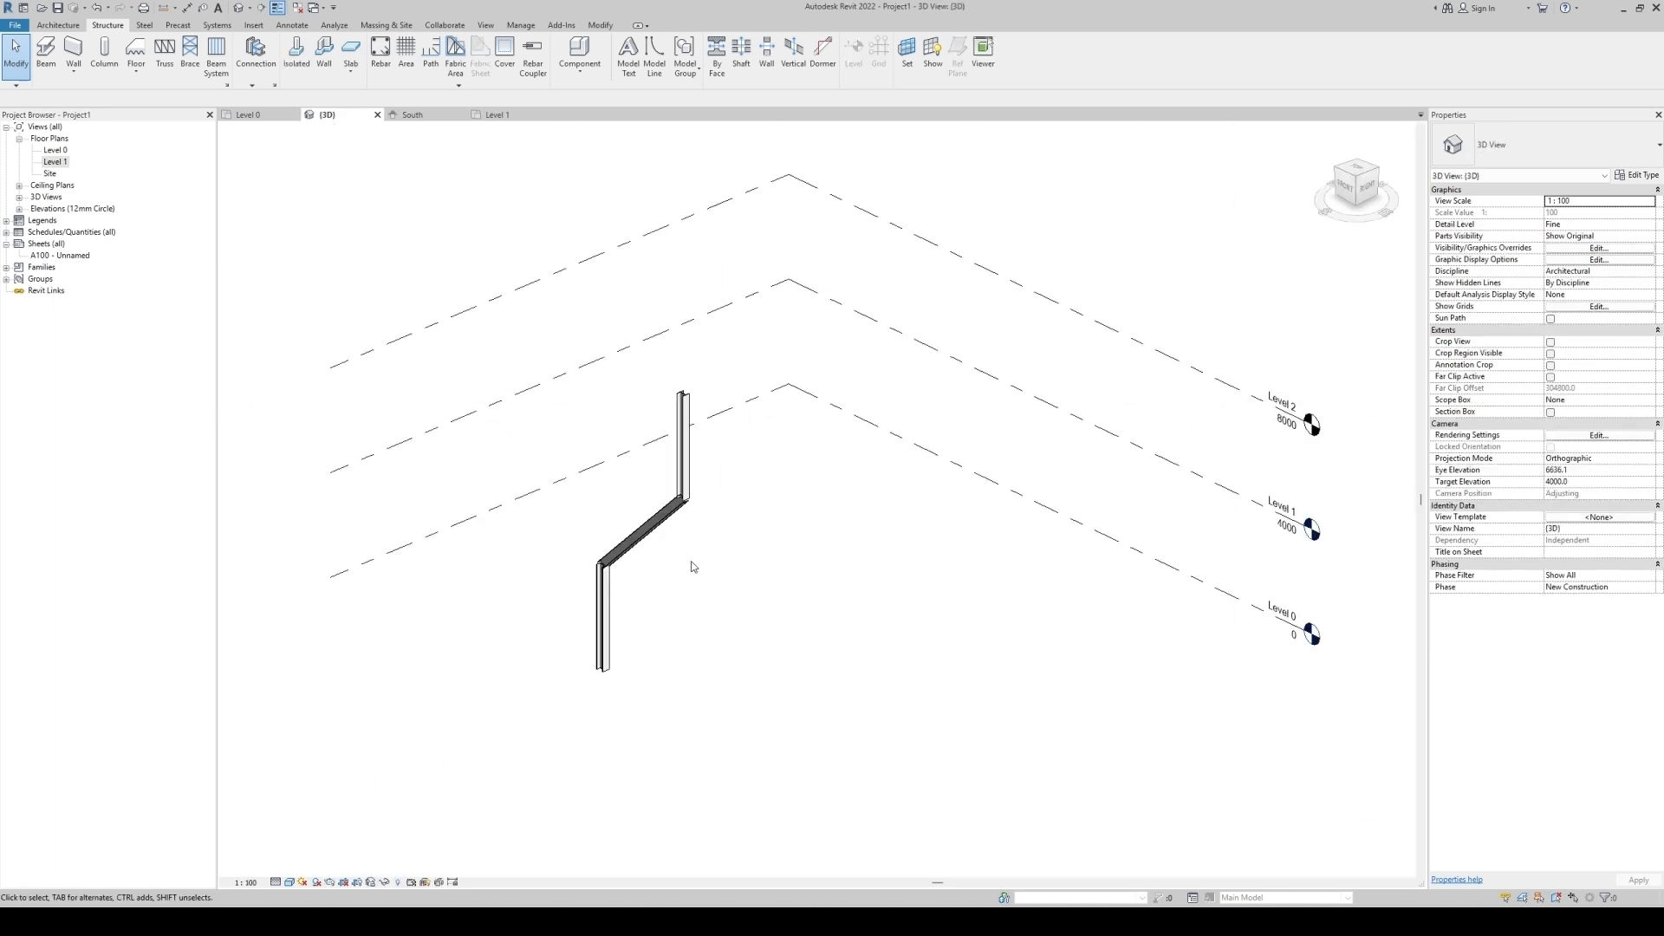
{"action": "scroll", "coordinate": [685, 563], "scroll_direction": "up", "scroll_amount": 4}
{"action": "scroll", "coordinate": [670, 504], "scroll_direction": "up", "scroll_amount": 3}
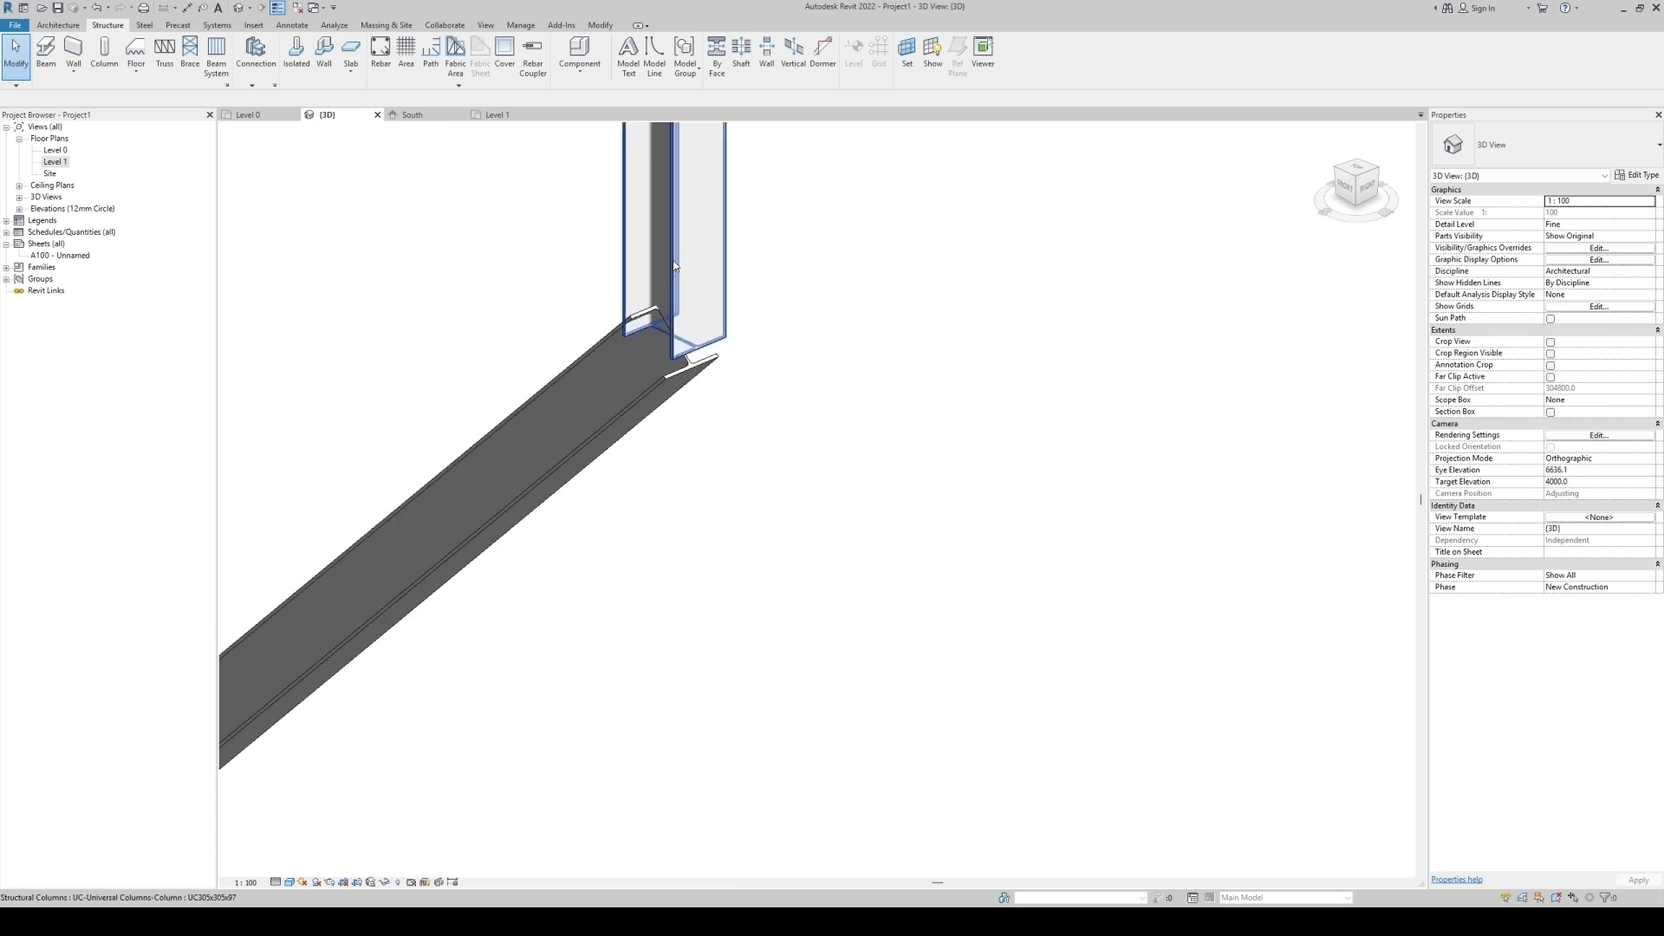
{"action": "left_click", "coordinate": [674, 269]}
{"action": "middle_click_drag", "start_coordinate": [668, 521], "coordinate": [798, 427], "text": "shift"}
{"action": "key", "text": "Escape"}
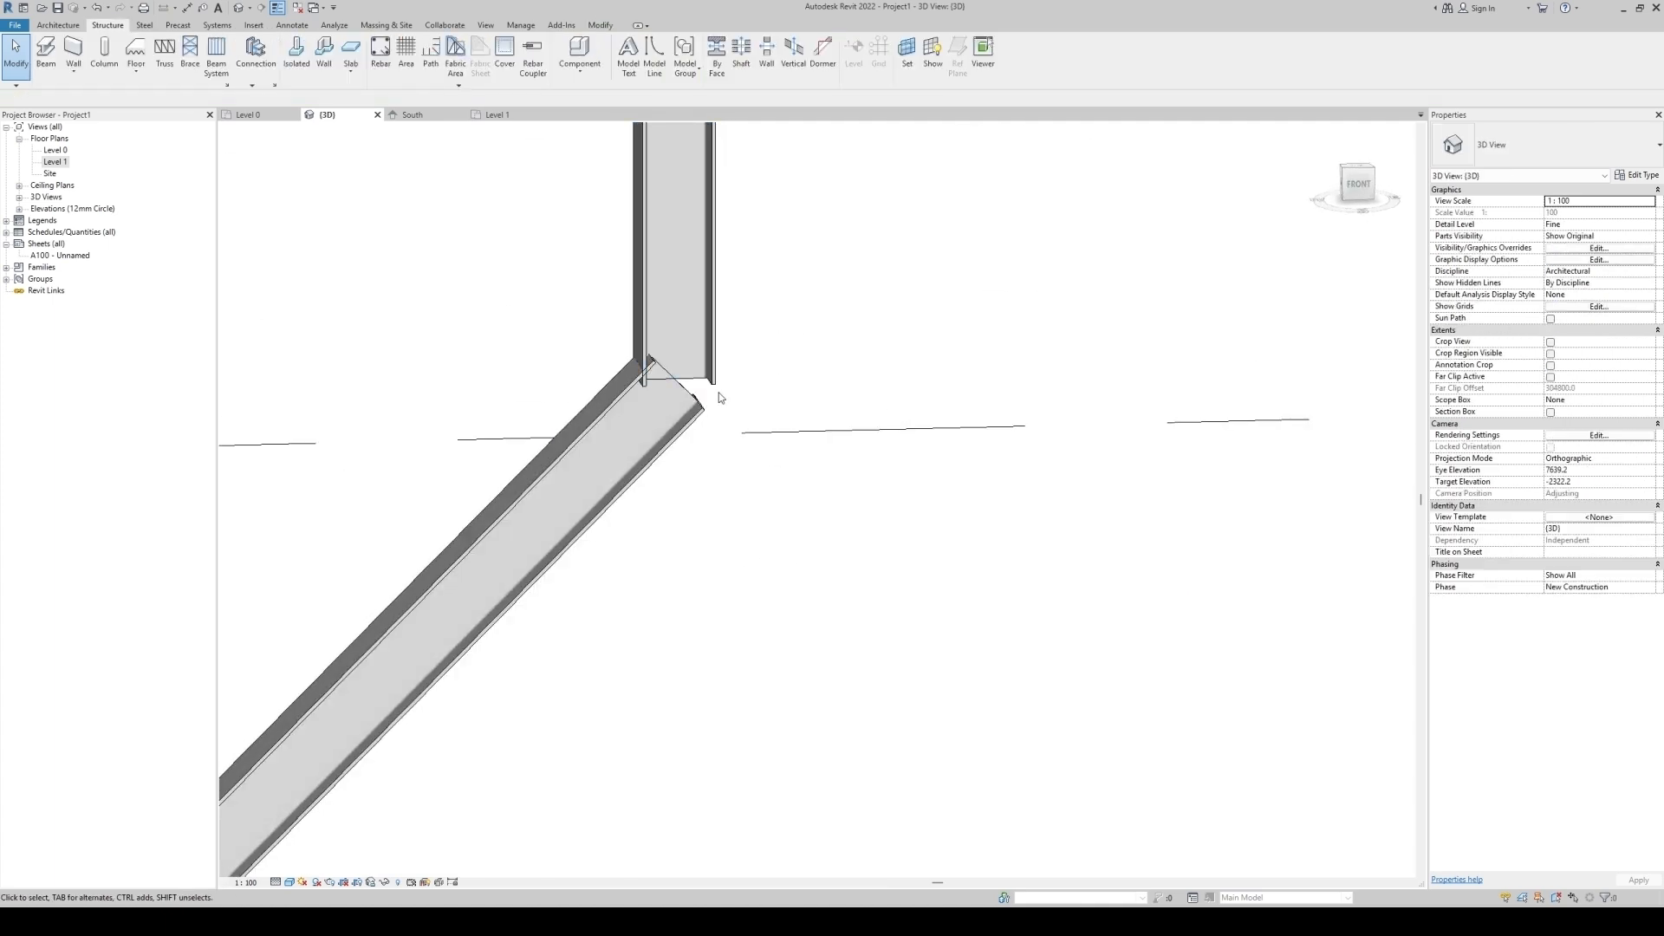
{"action": "scroll", "coordinate": [752, 396], "scroll_direction": "down", "scroll_amount": 2}
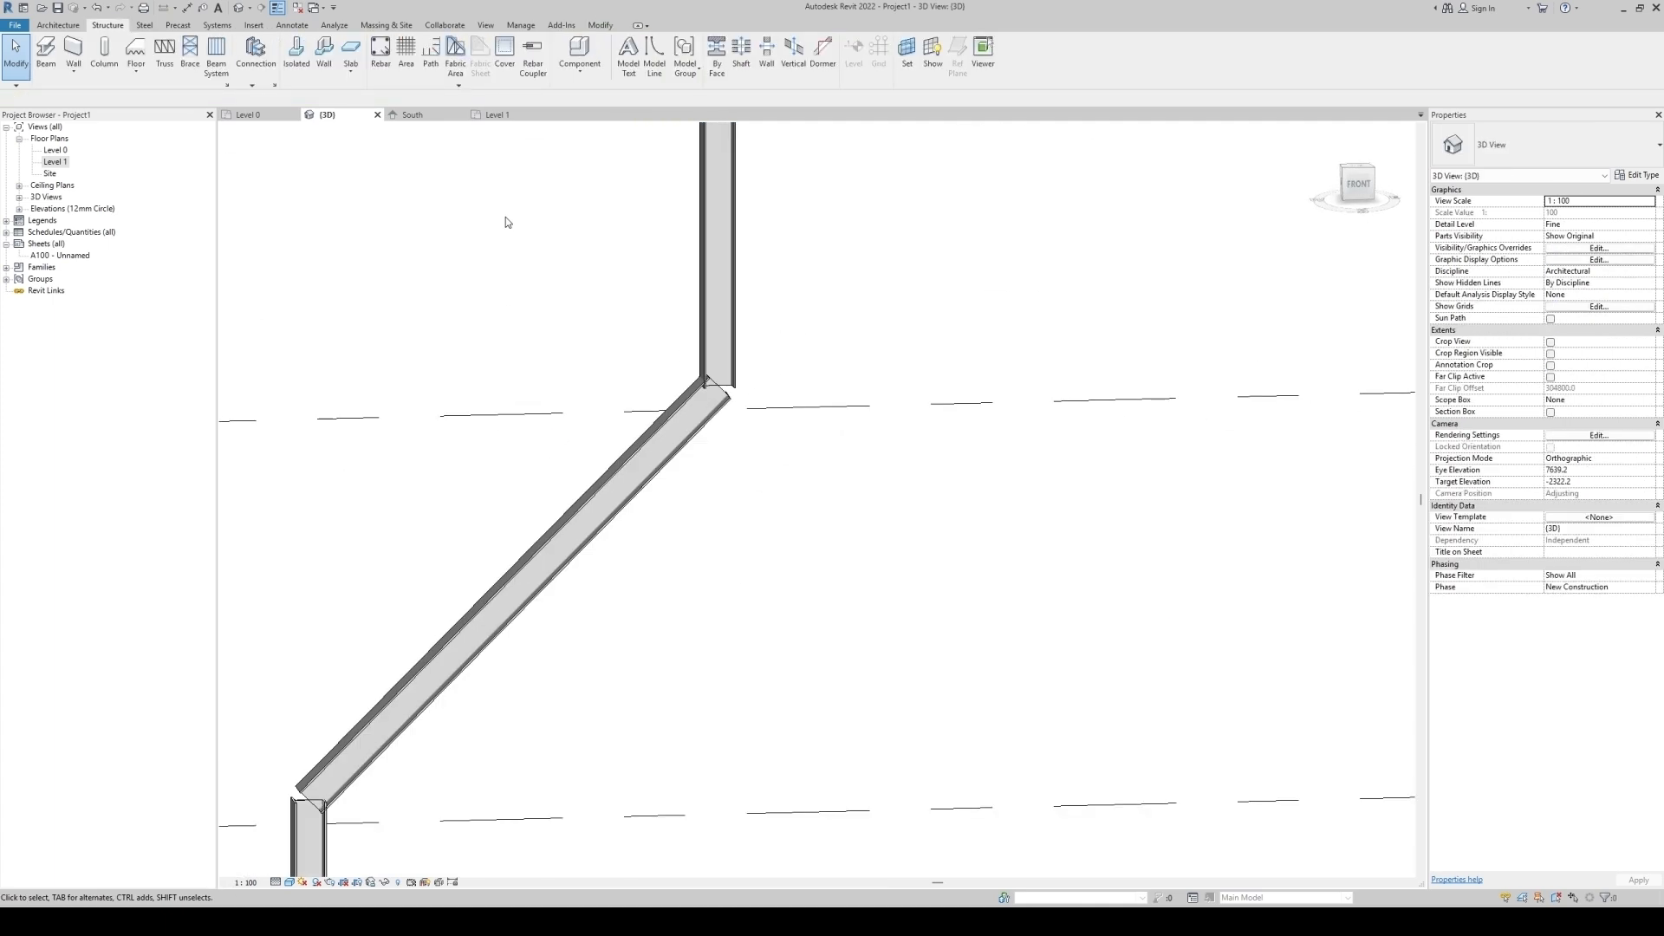
Draw a vertical detail line along the upper column's face in the South elevation.
{"action": "left_click", "coordinate": [414, 115]}
{"action": "middle_click_drag", "start_coordinate": [1154, 565], "coordinate": [985, 532]}
{"action": "scroll", "coordinate": [910, 494], "scroll_direction": "down", "scroll_amount": 3}
{"action": "key", "text": "d"}
{"action": "key", "text": "l"}
{"action": "left_click", "coordinate": [897, 341]}
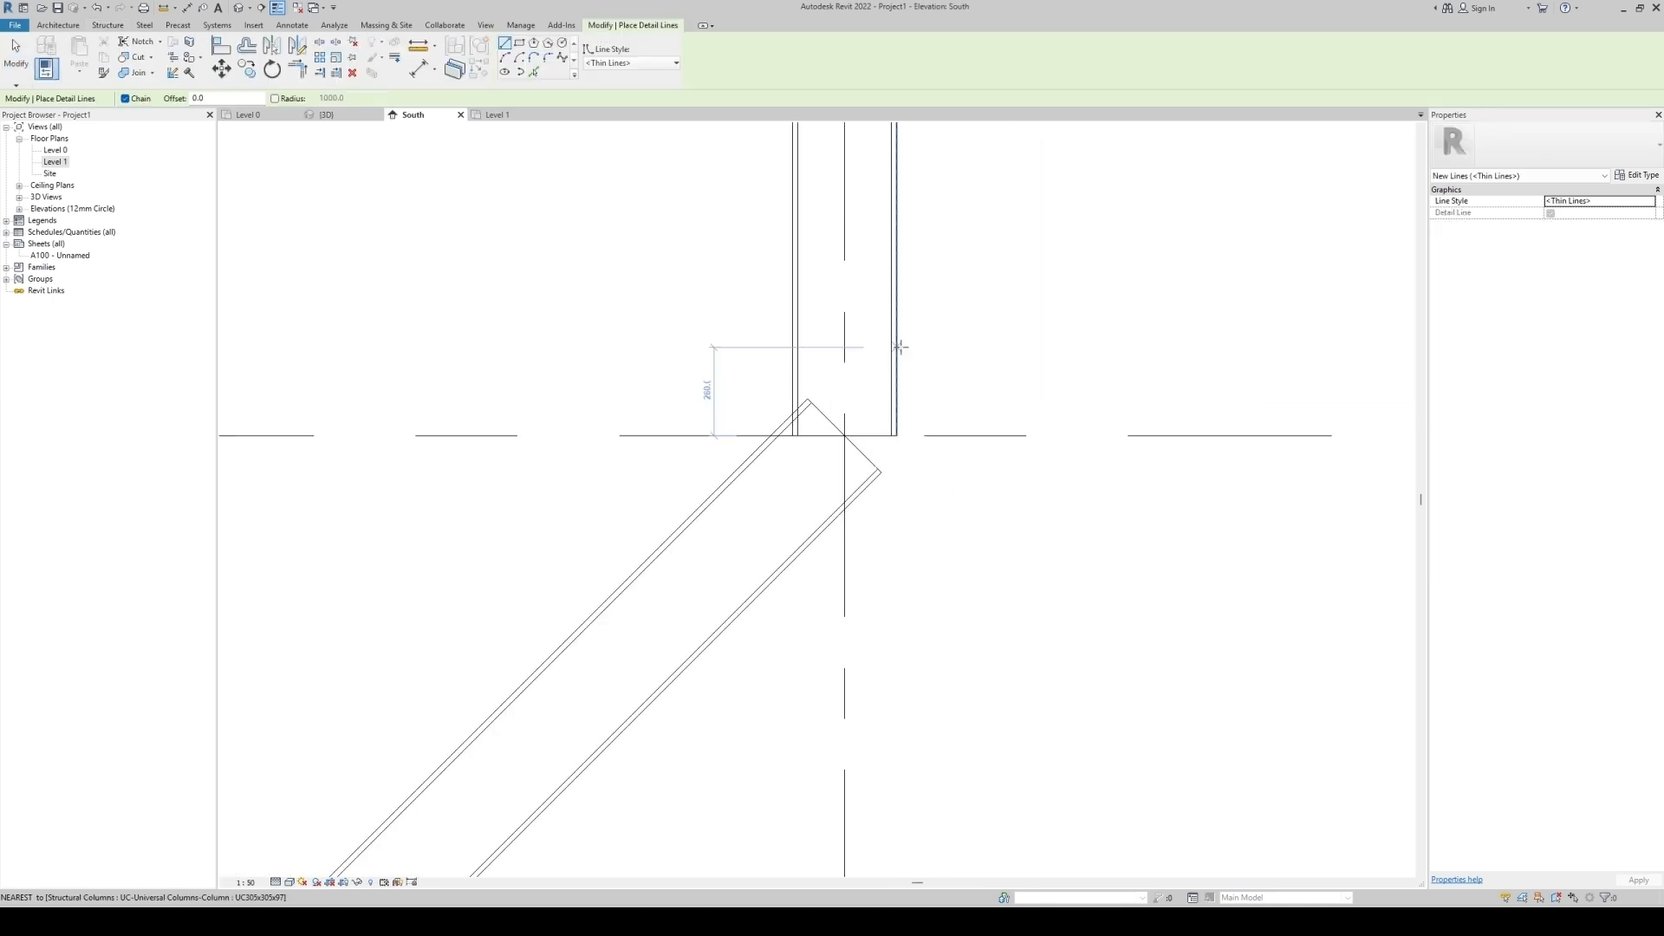
{"action": "left_click", "coordinate": [897, 652]}
{"action": "key", "text": "Escape"}
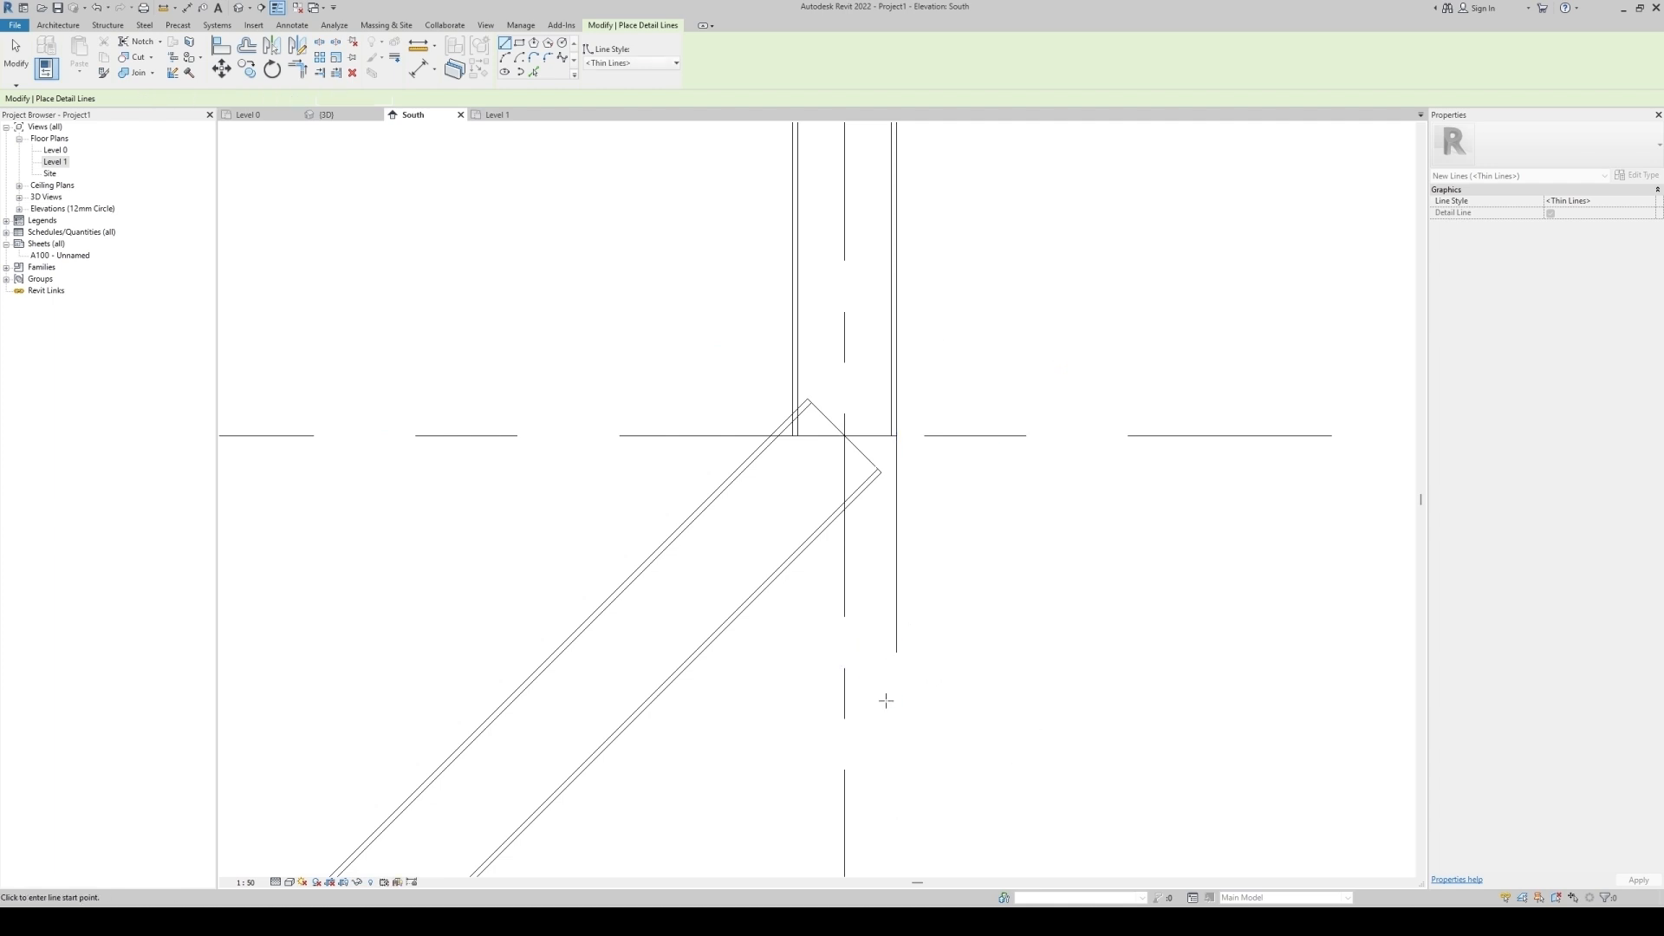
Draw a diagonal detail line along the slanted column's face near the upper joint.
{"action": "left_click", "coordinate": [709, 648]}
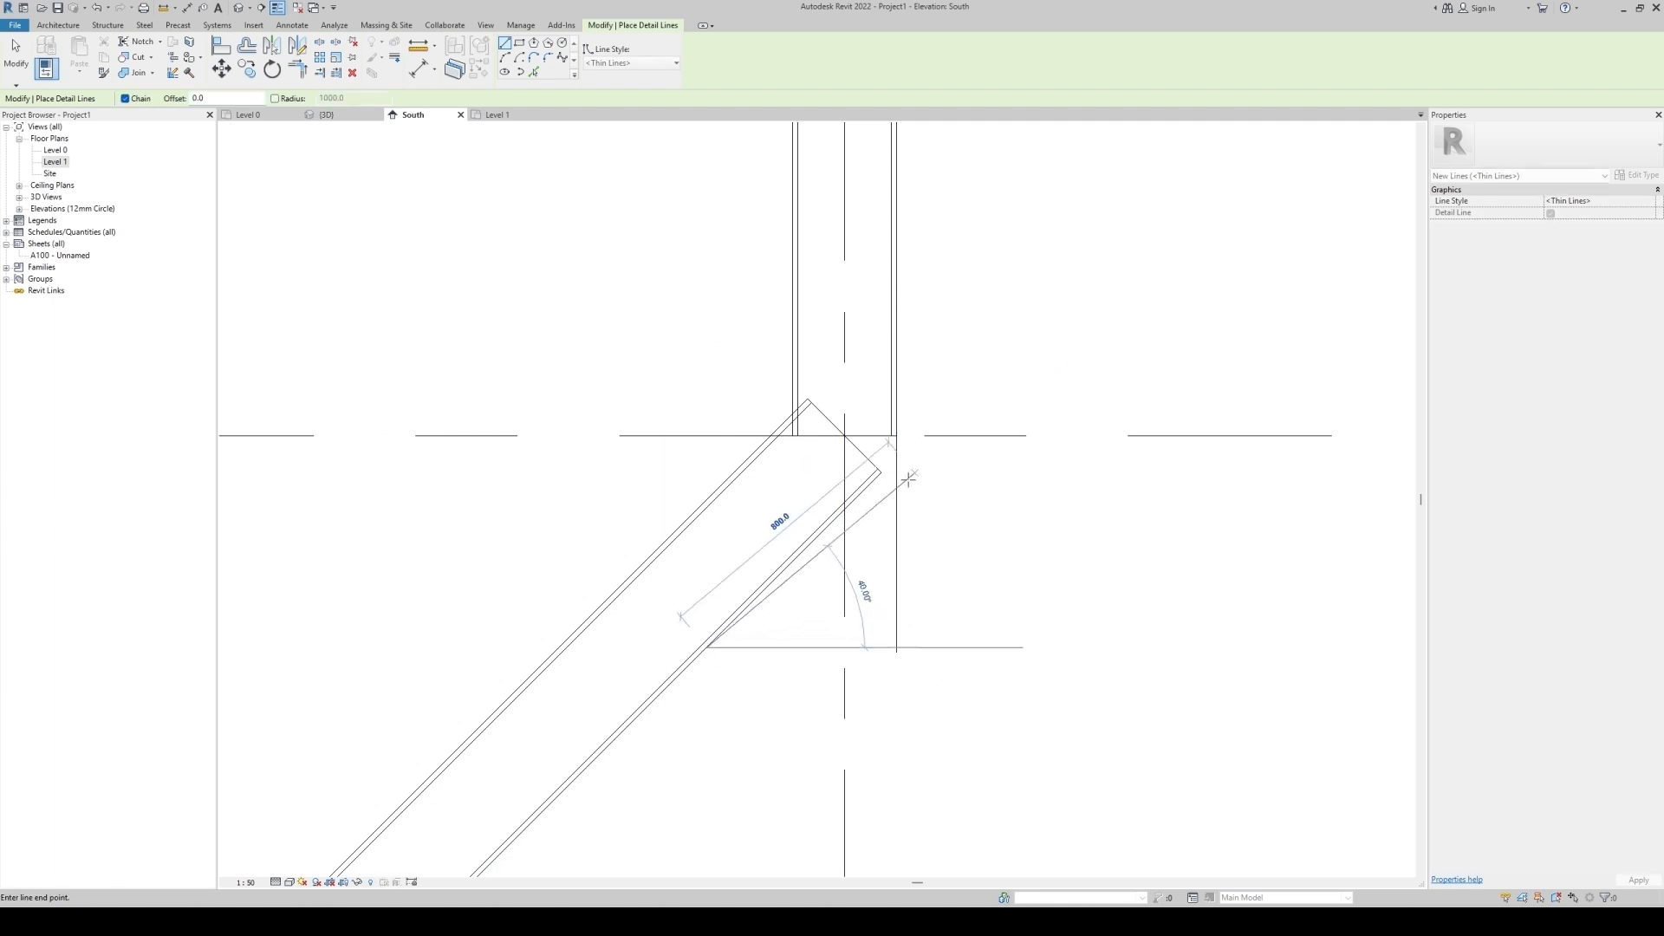
{"action": "left_click", "coordinate": [940, 414]}
{"action": "key", "text": "Escape"}
{"action": "key", "text": "Escape"}
{"action": "left_click", "coordinate": [897, 482]}
{"action": "left_click", "coordinate": [909, 445], "text": "ctrl"}
{"action": "key", "text": "Escape"}
{"action": "scroll", "coordinate": [859, 378], "scroll_direction": "up", "scroll_amount": 3}
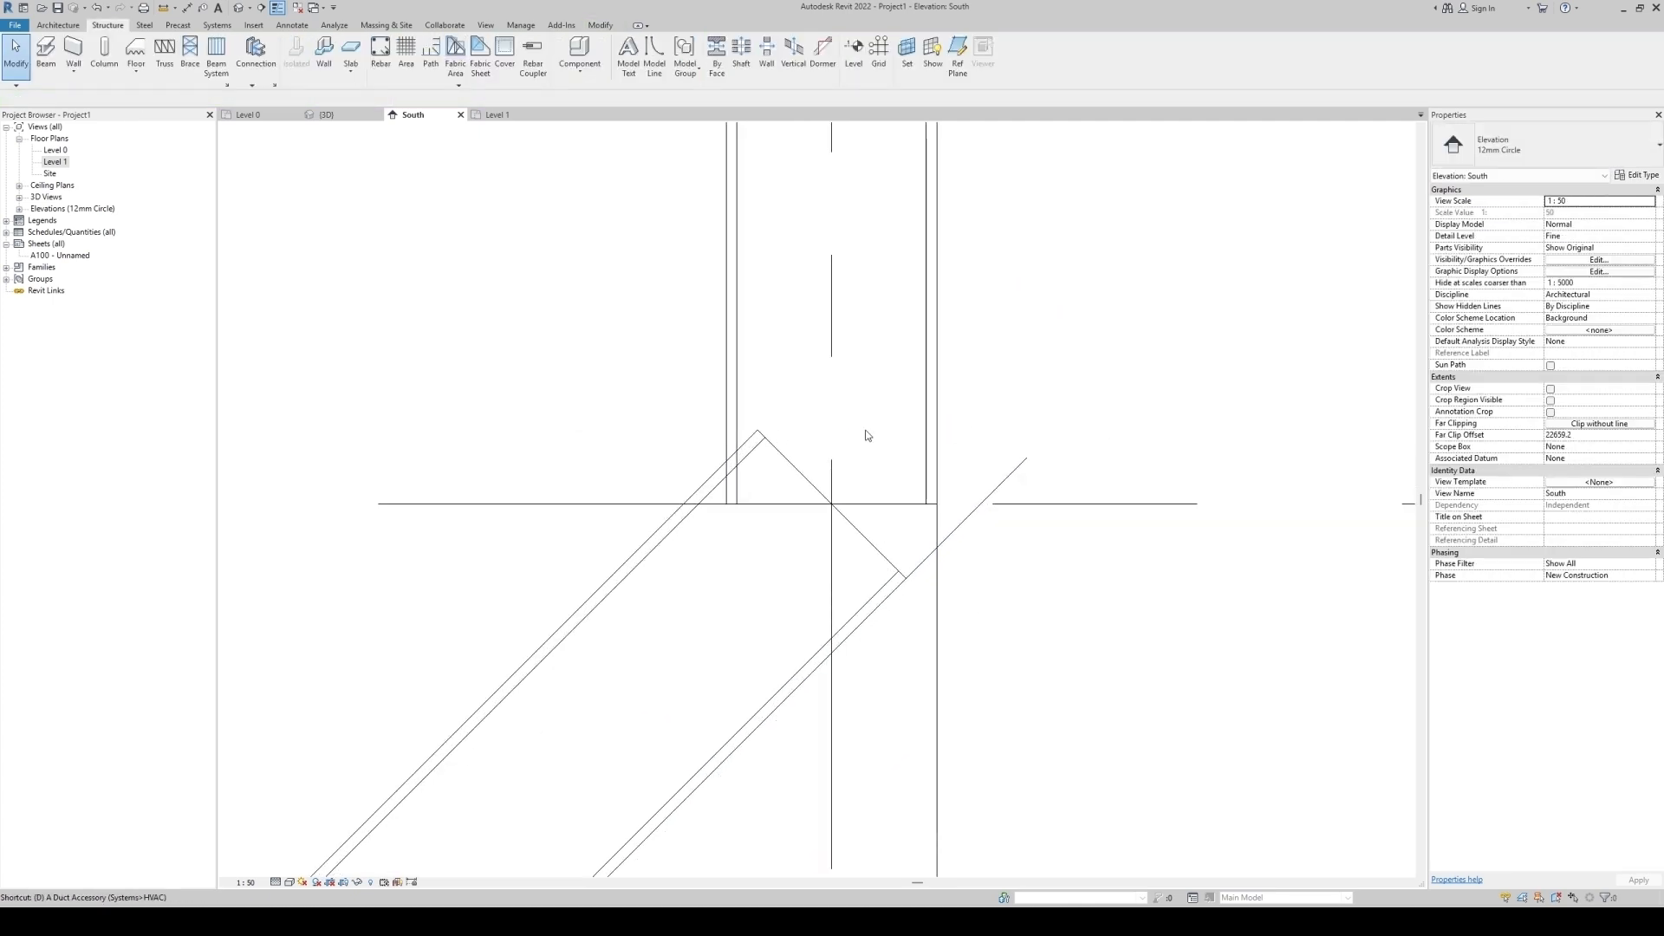
Draw a detail line across the upper joint and extend both its ends.
{"action": "key", "text": "d"}
{"action": "key", "text": "l"}
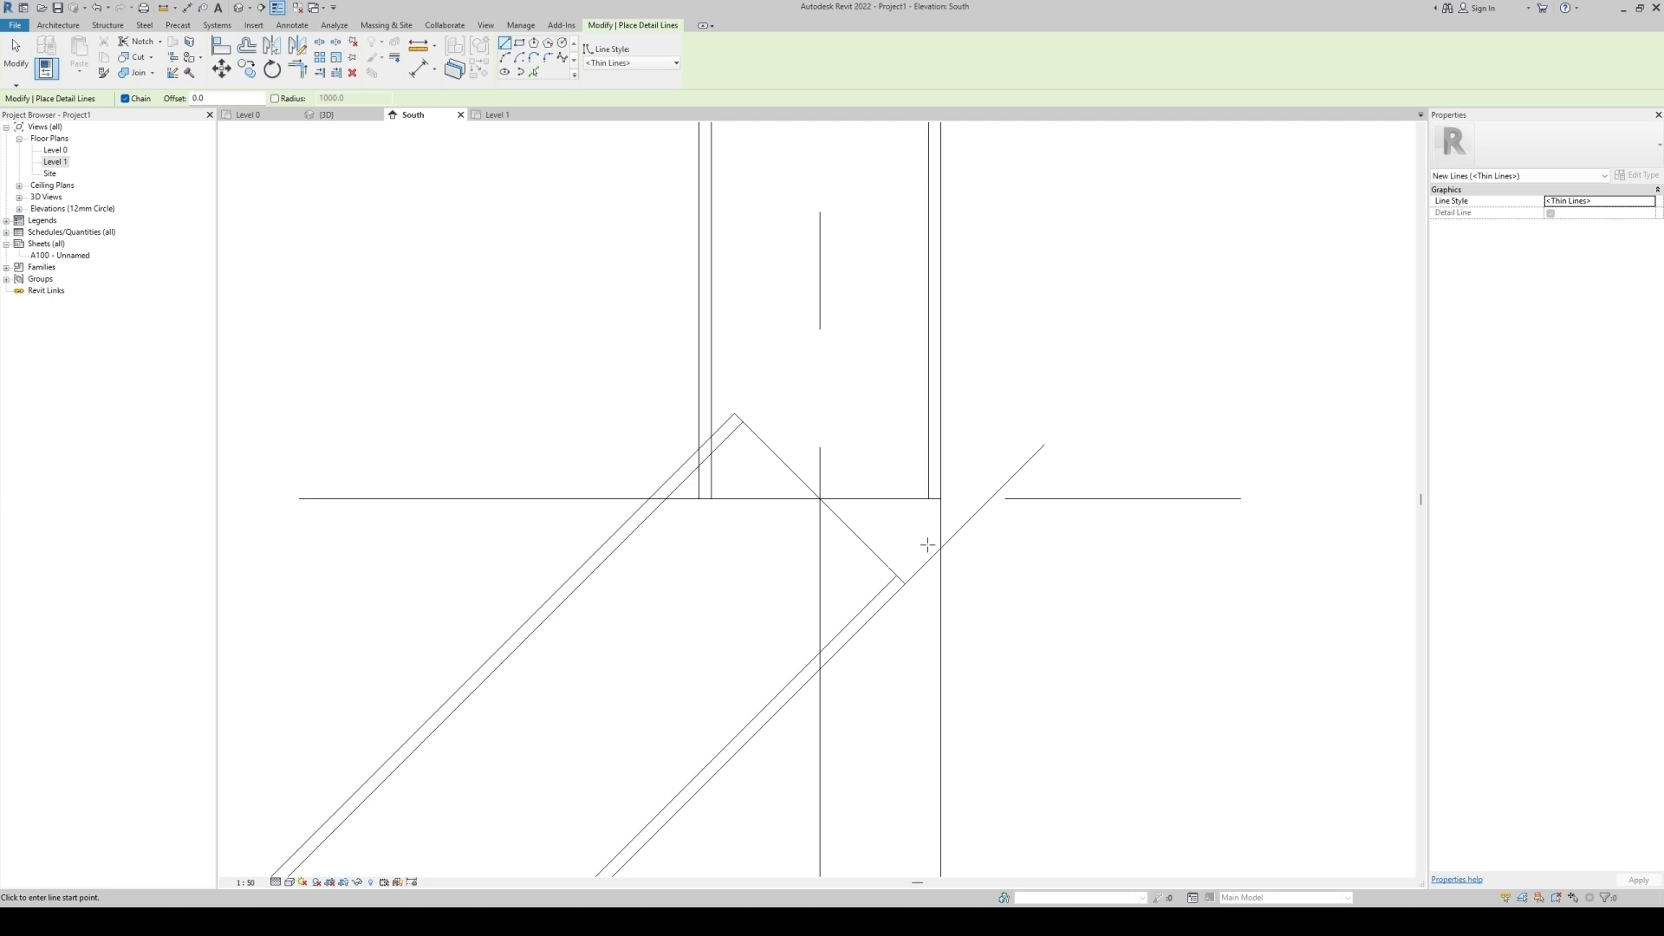
{"action": "left_click", "coordinate": [940, 548]}
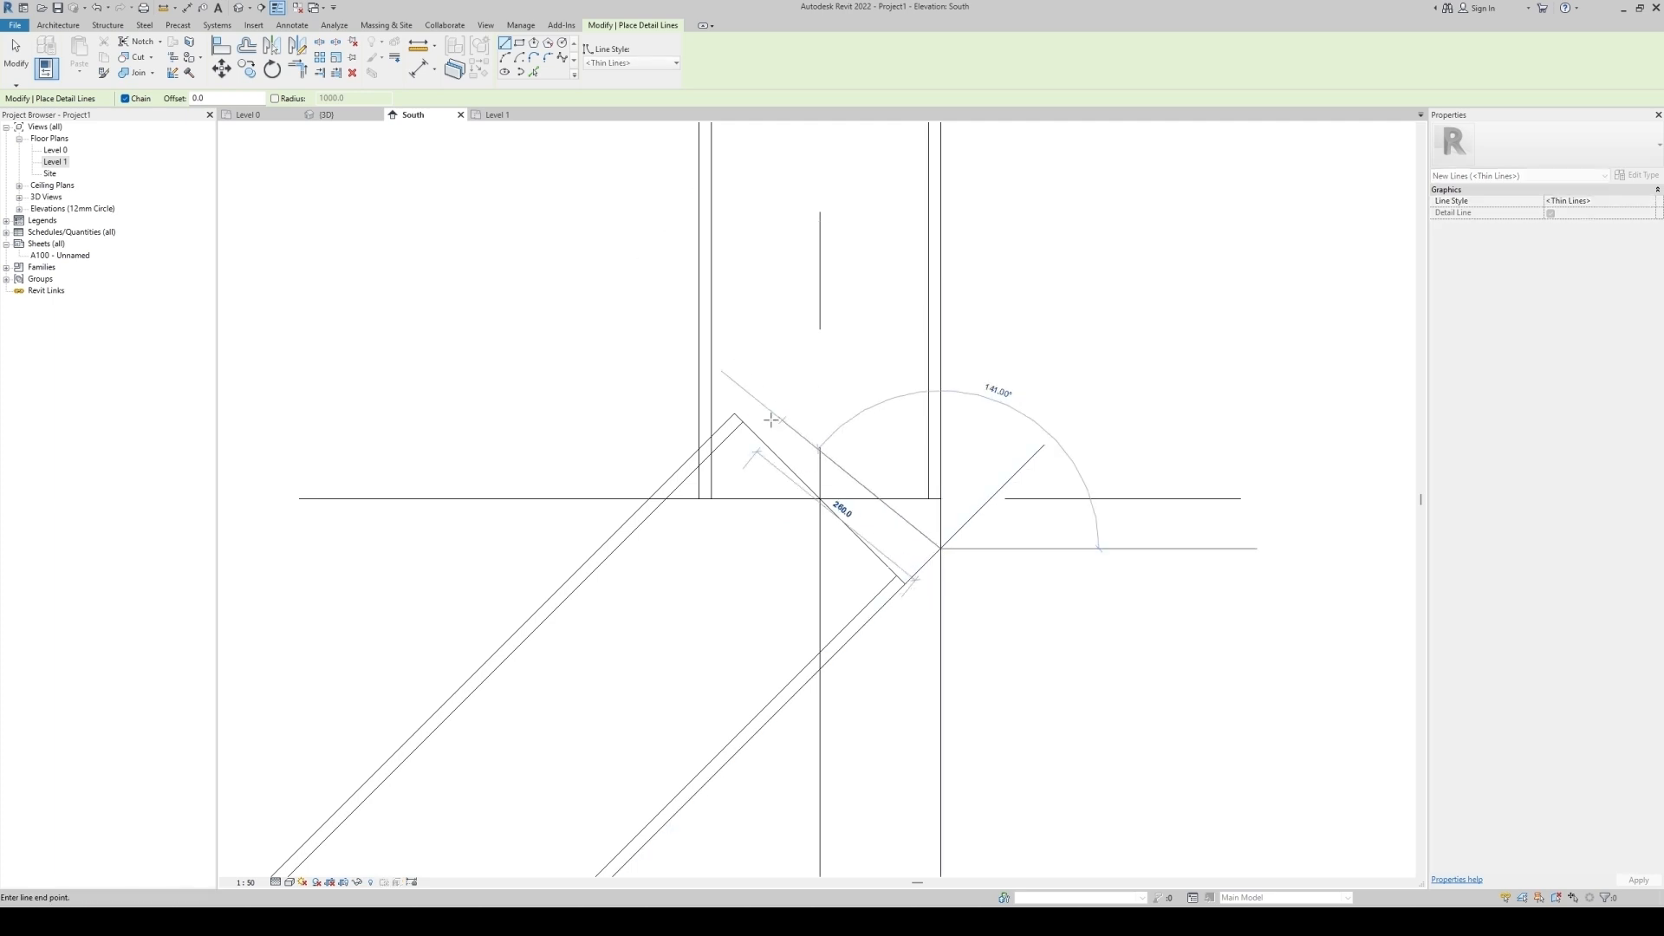
{"action": "left_click", "coordinate": [700, 448]}
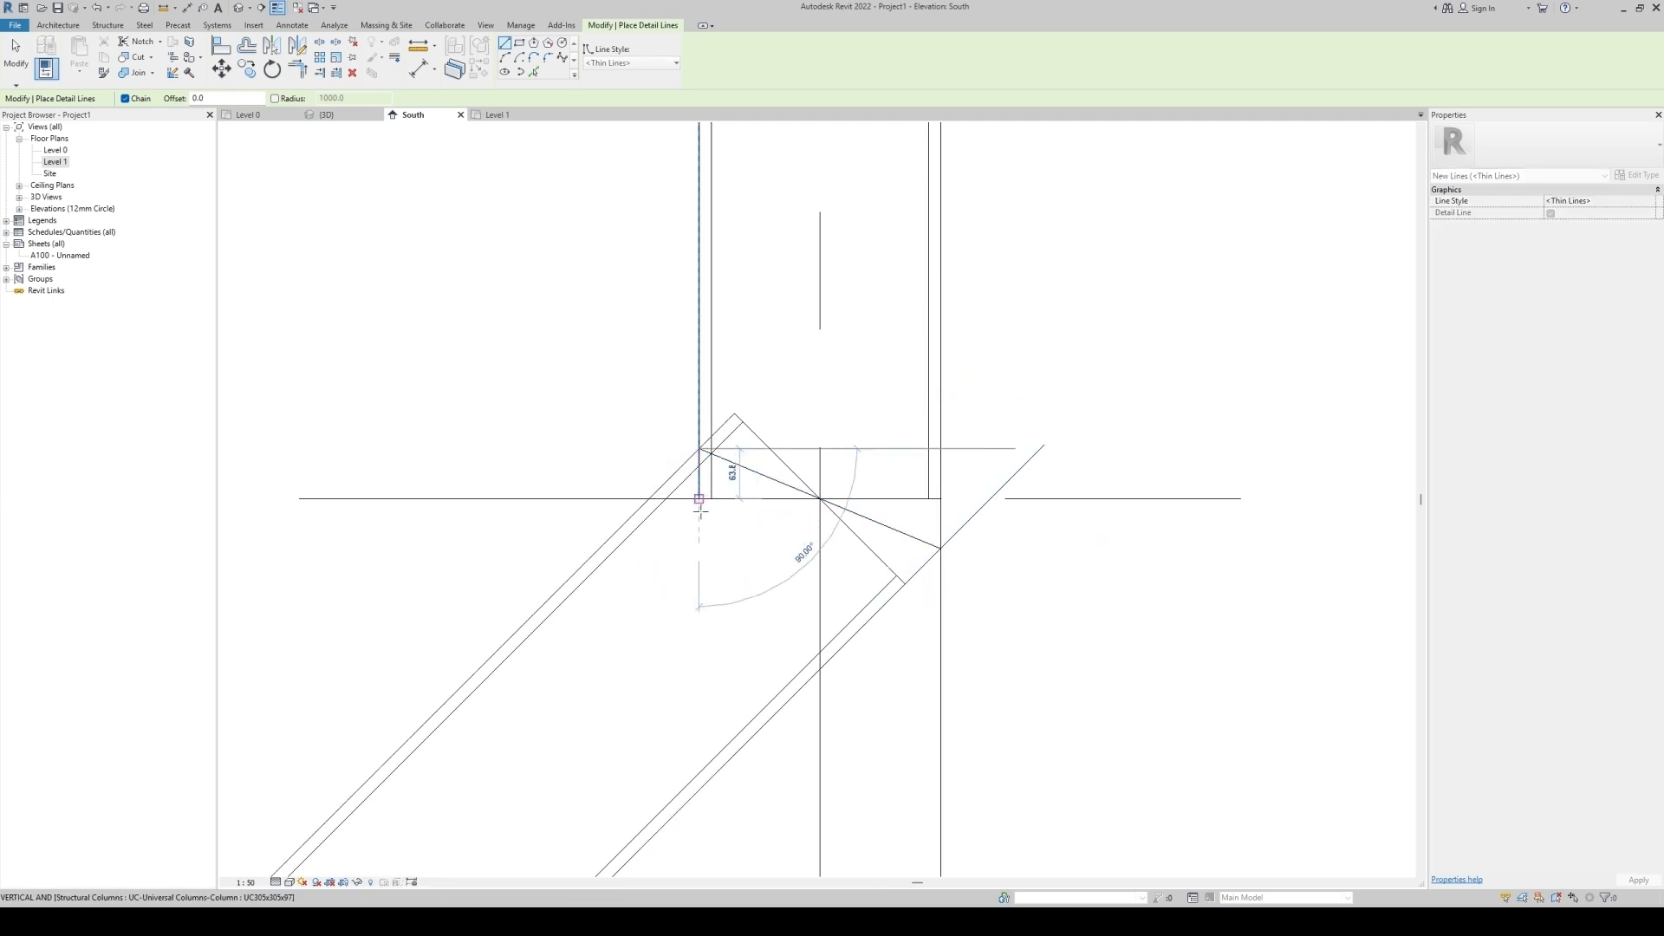
{"action": "key", "text": "Escape"}
{"action": "key", "text": "Escape"}
{"action": "left_click", "coordinate": [879, 524]}
{"action": "left_click_drag", "start_coordinate": [942, 549], "coordinate": [1007, 576]}
{"action": "left_click_drag", "start_coordinate": [699, 450], "coordinate": [563, 391]}
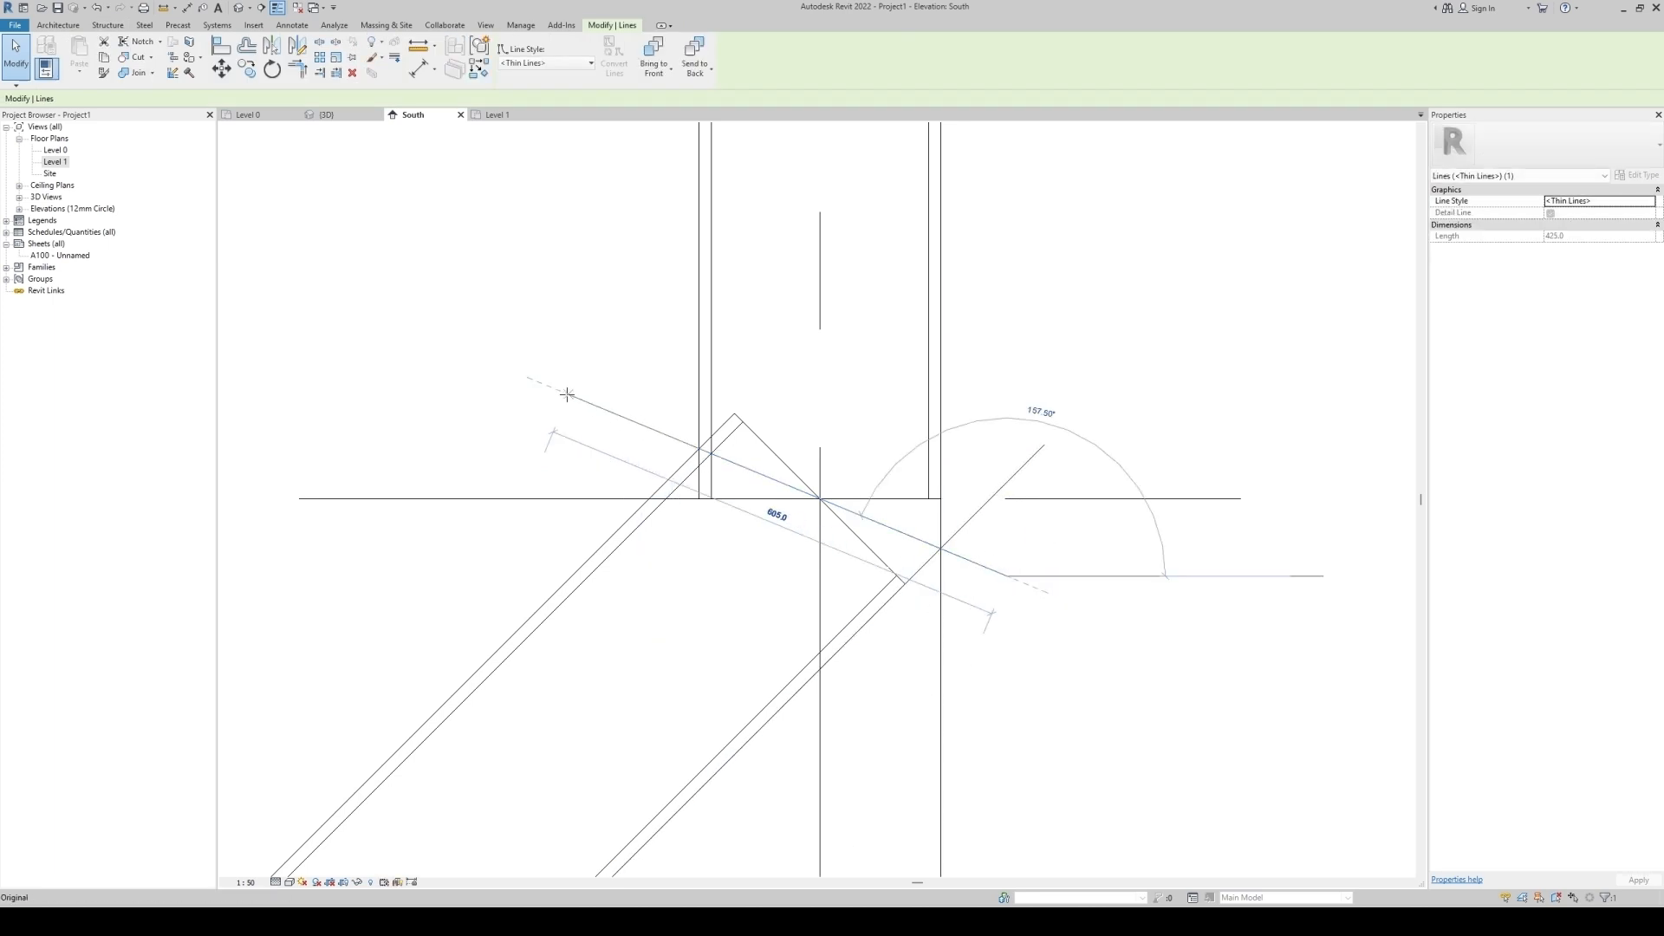
{"action": "key", "text": "Escape"}
Delete the helper detail lines no longer needed at the joint.
{"action": "scroll", "coordinate": [703, 503], "scroll_direction": "down", "scroll_amount": 3}
{"action": "left_click", "coordinate": [839, 588]}
{"action": "key", "text": "Escape"}
{"action": "left_click", "coordinate": [829, 535]}
{"action": "key", "text": "Delete"}
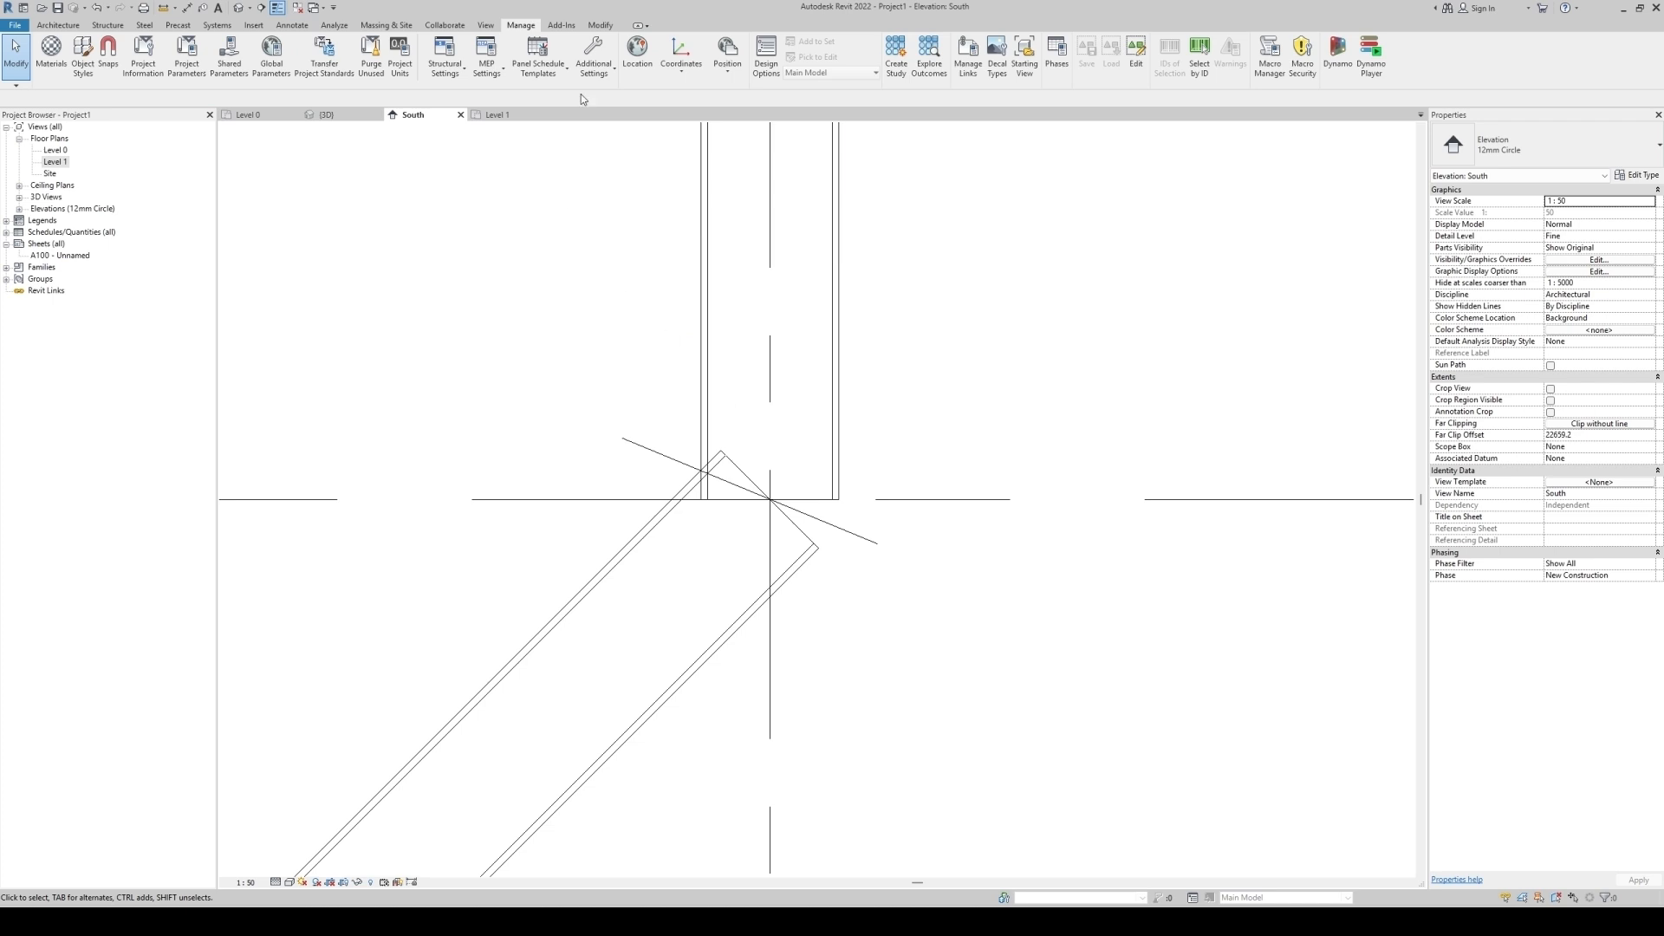
Set the Thin Lines line style colour to red in the Line Styles settings.
{"action": "left_click", "coordinate": [594, 62]}
{"action": "left_click", "coordinate": [617, 95]}
{"action": "scroll", "coordinate": [667, 529], "scroll_direction": "down", "scroll_amount": 2}
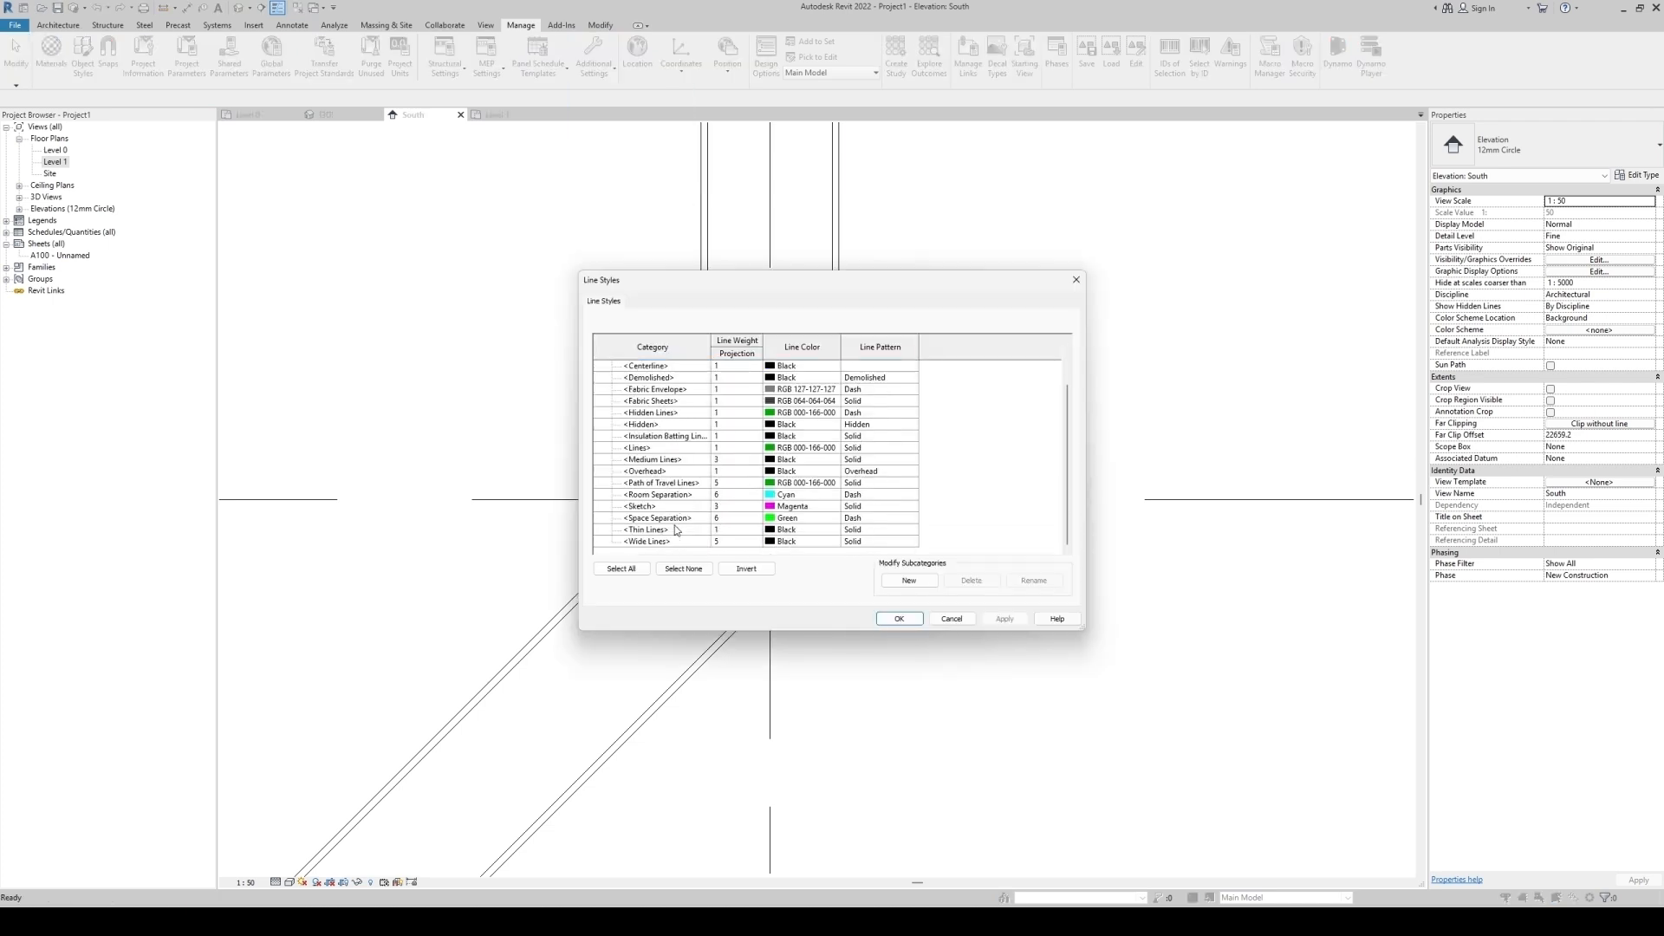
{"action": "left_click", "coordinate": [659, 531]}
{"action": "left_click", "coordinate": [789, 531]}
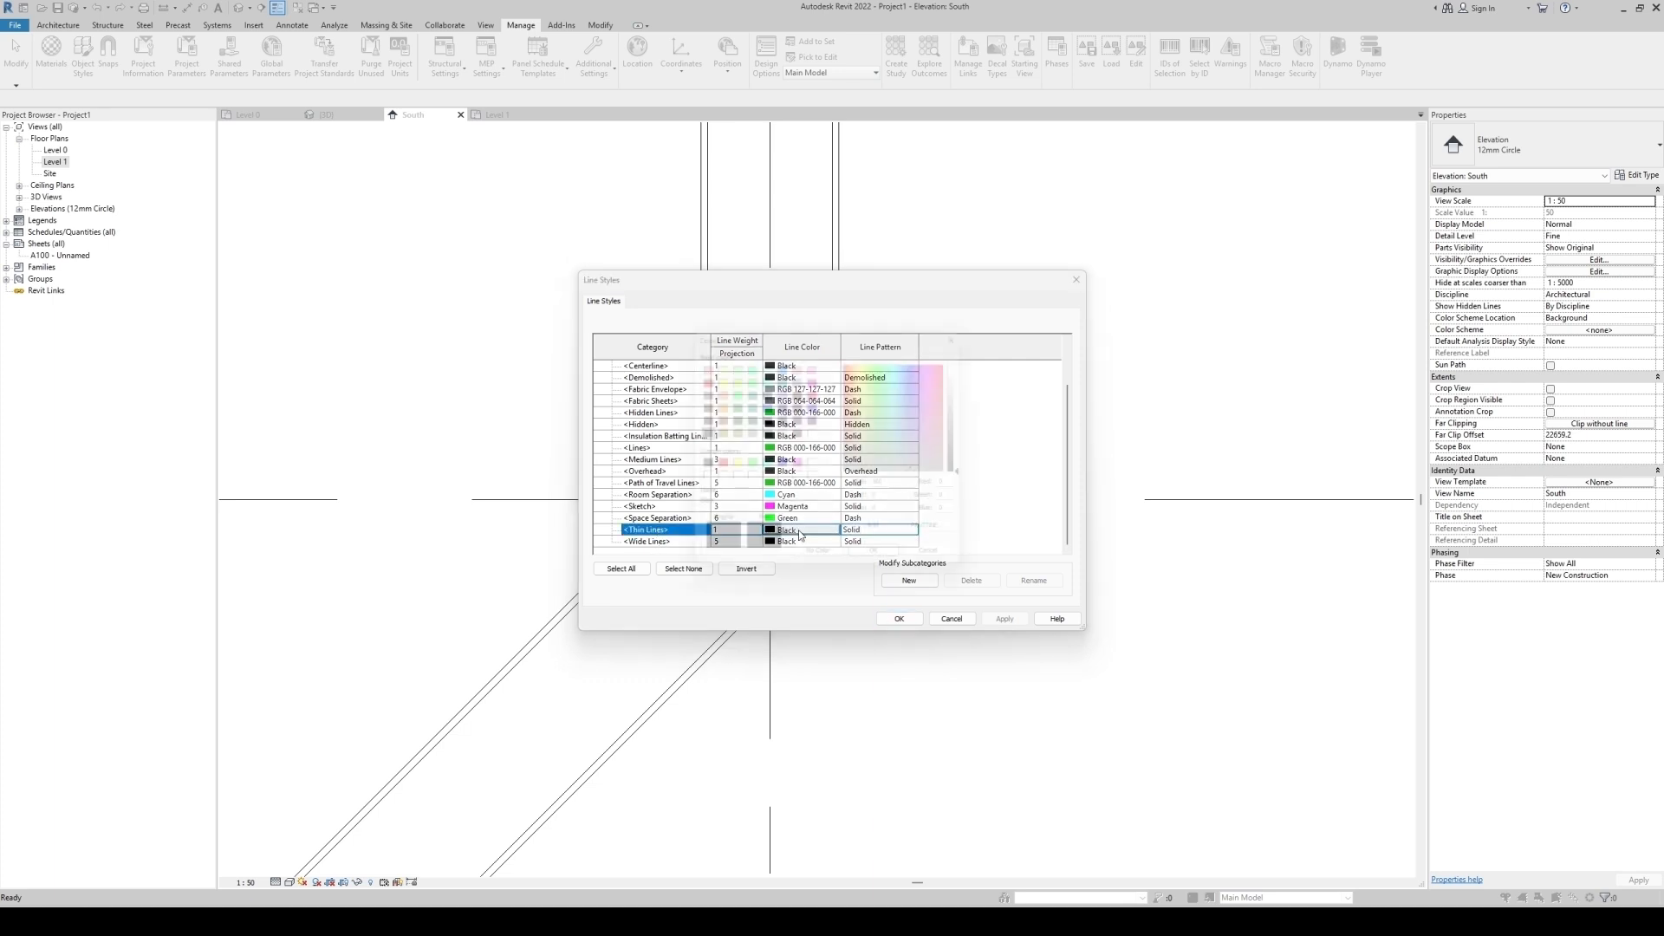
{"action": "left_click", "coordinate": [697, 377]}
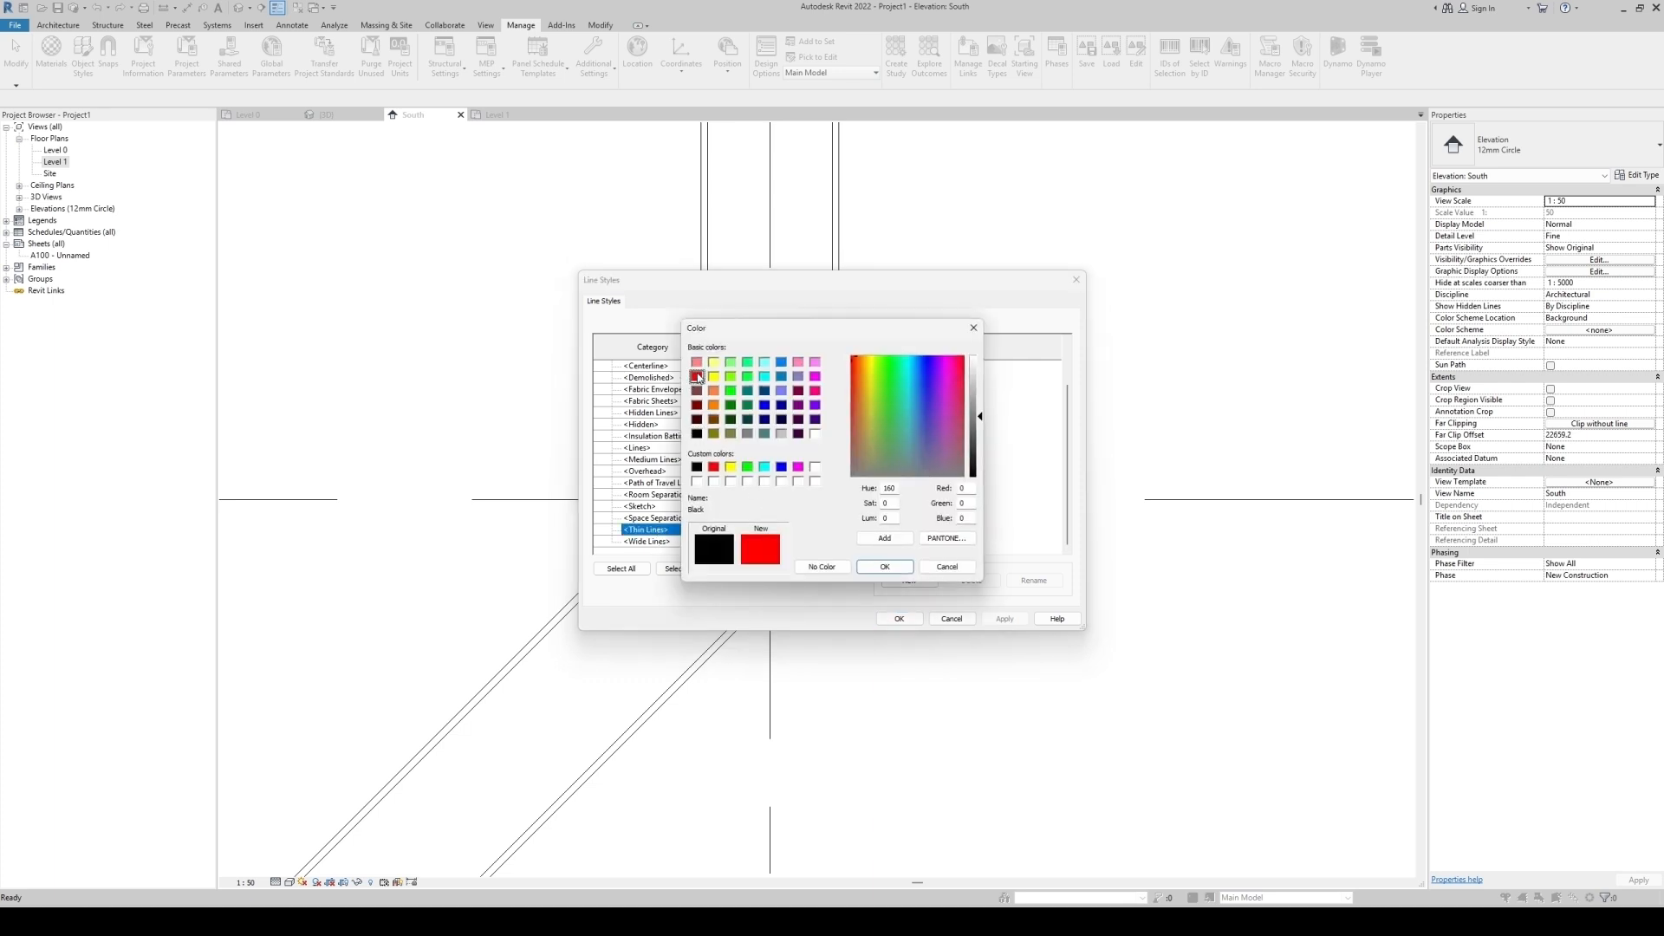
{"action": "left_click", "coordinate": [885, 567]}
{"action": "left_click", "coordinate": [899, 619]}
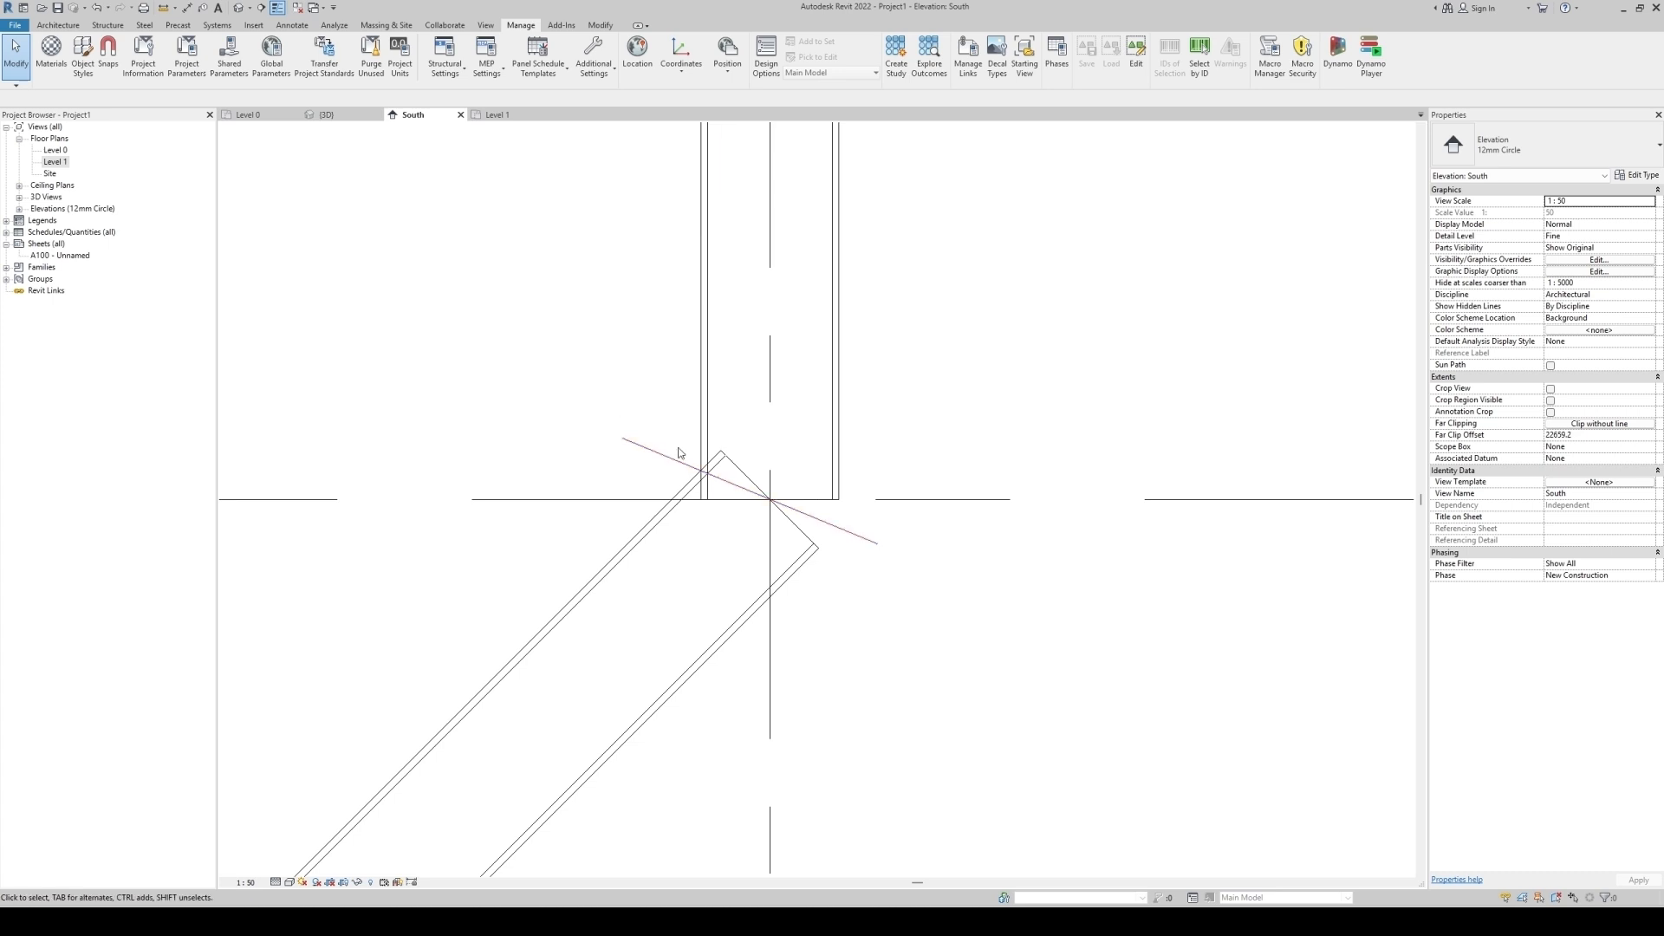
{"action": "left_click", "coordinate": [839, 452]}
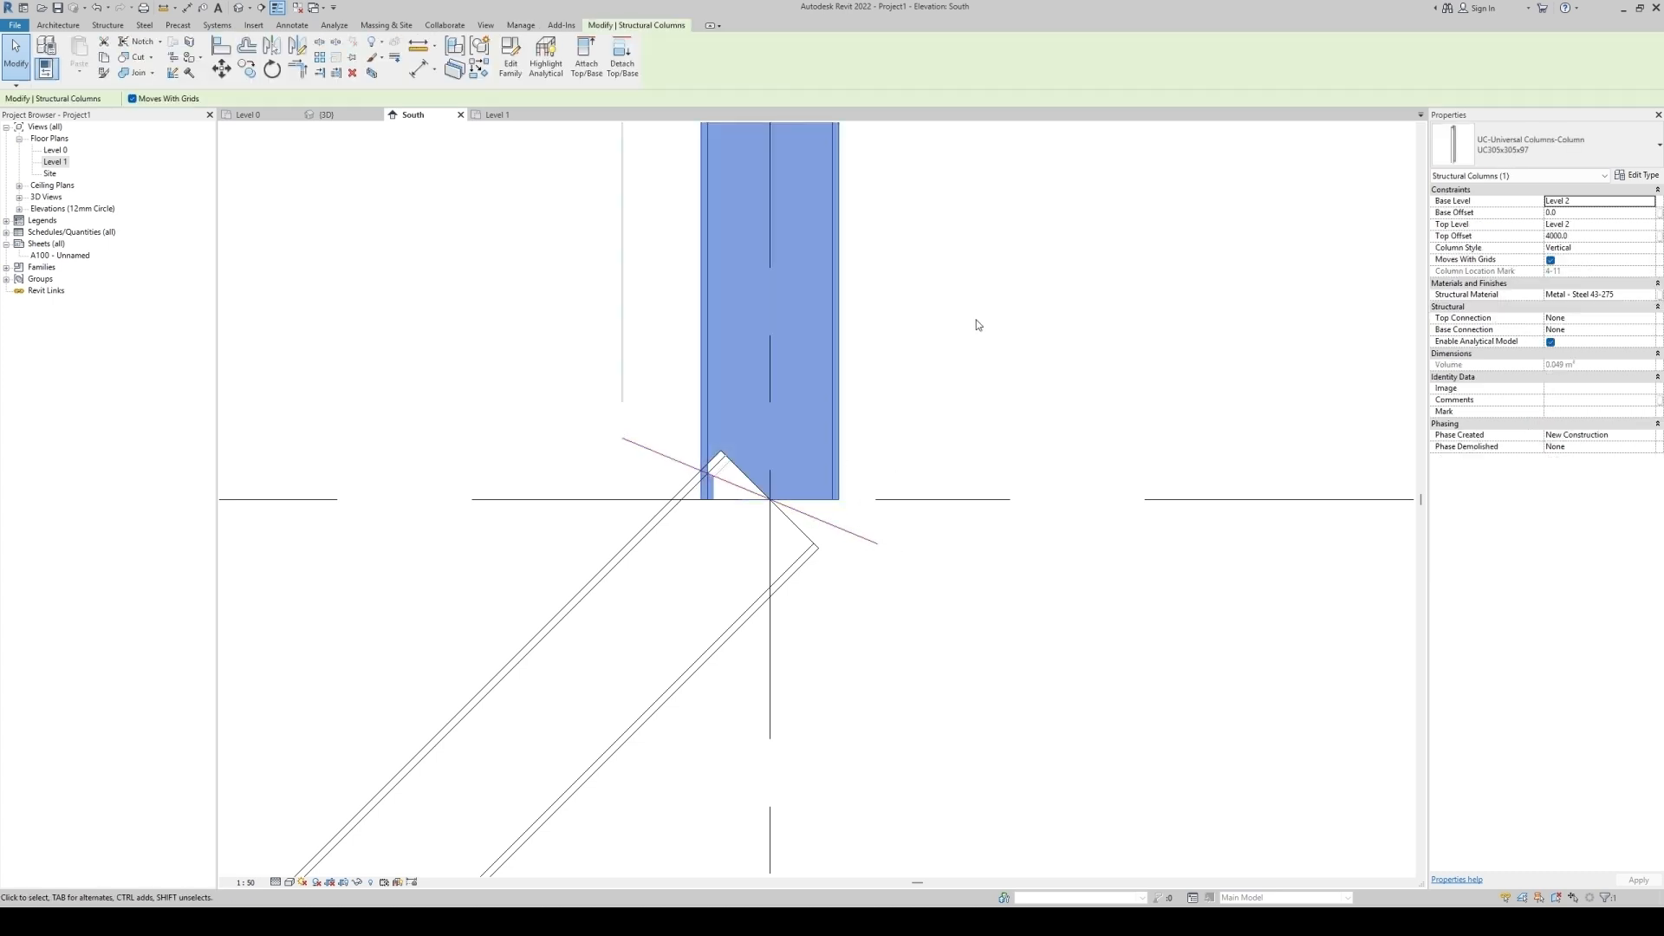
{"action": "left_click", "coordinate": [1195, 404]}
{"action": "key", "text": "d"}
{"action": "key", "text": "l"}
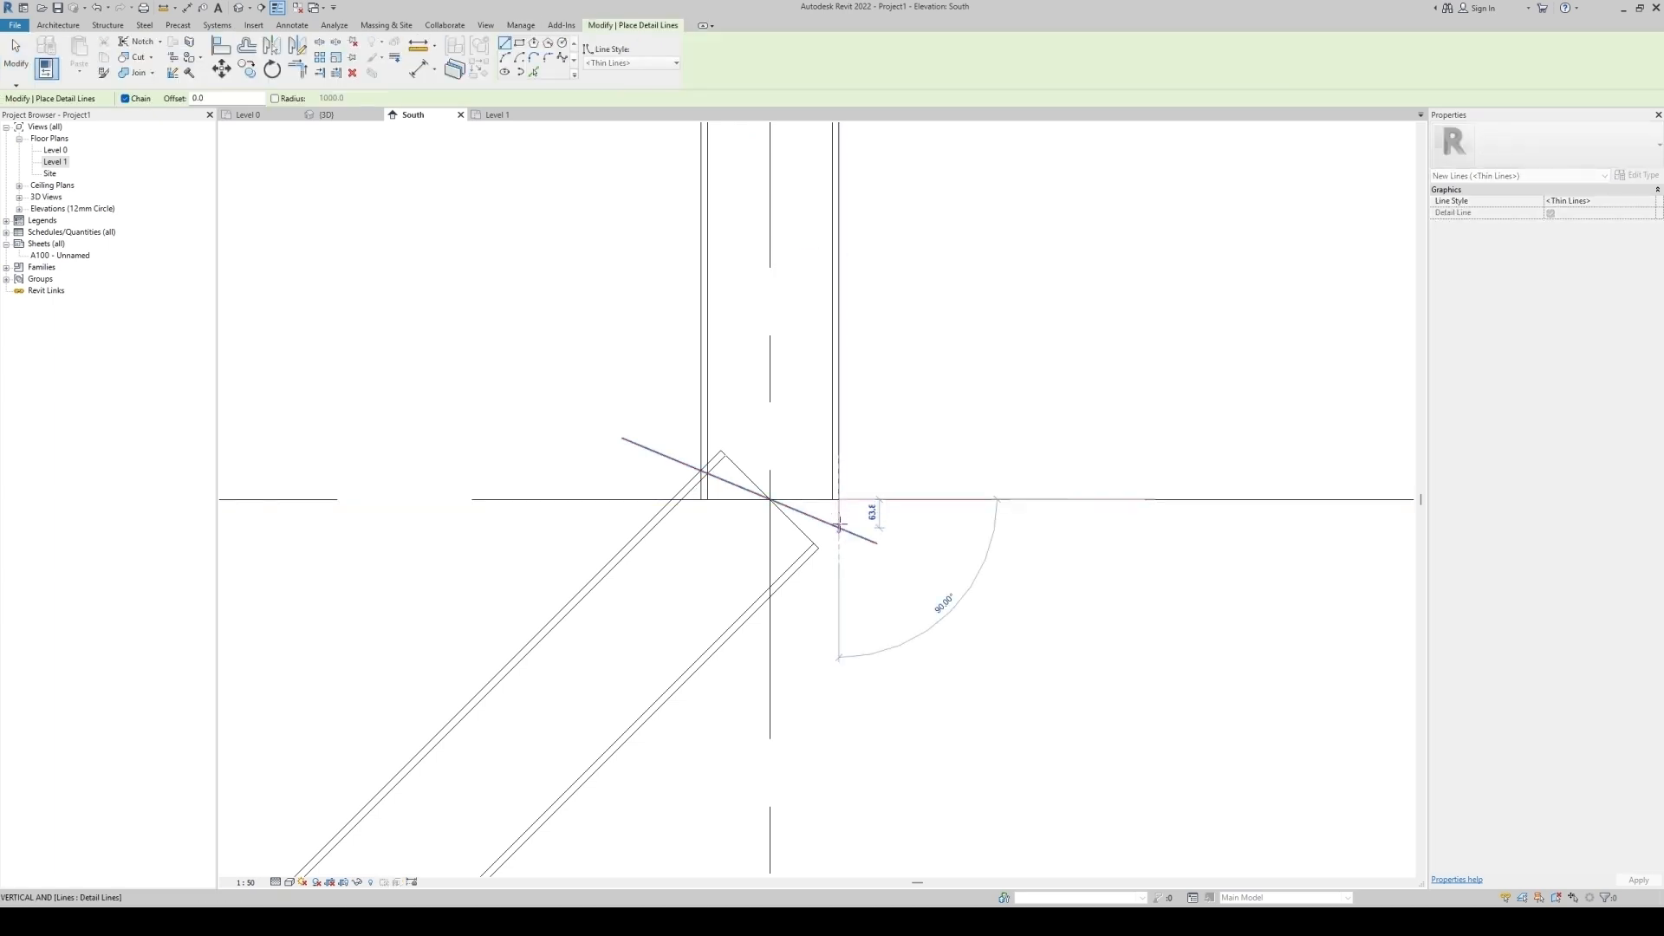
{"action": "key", "text": "Escape"}
{"action": "key", "text": "Escape"}
Extend the upper vertical column's base downward past the joint by changing its base offset.
{"action": "left_click", "coordinate": [839, 459]}
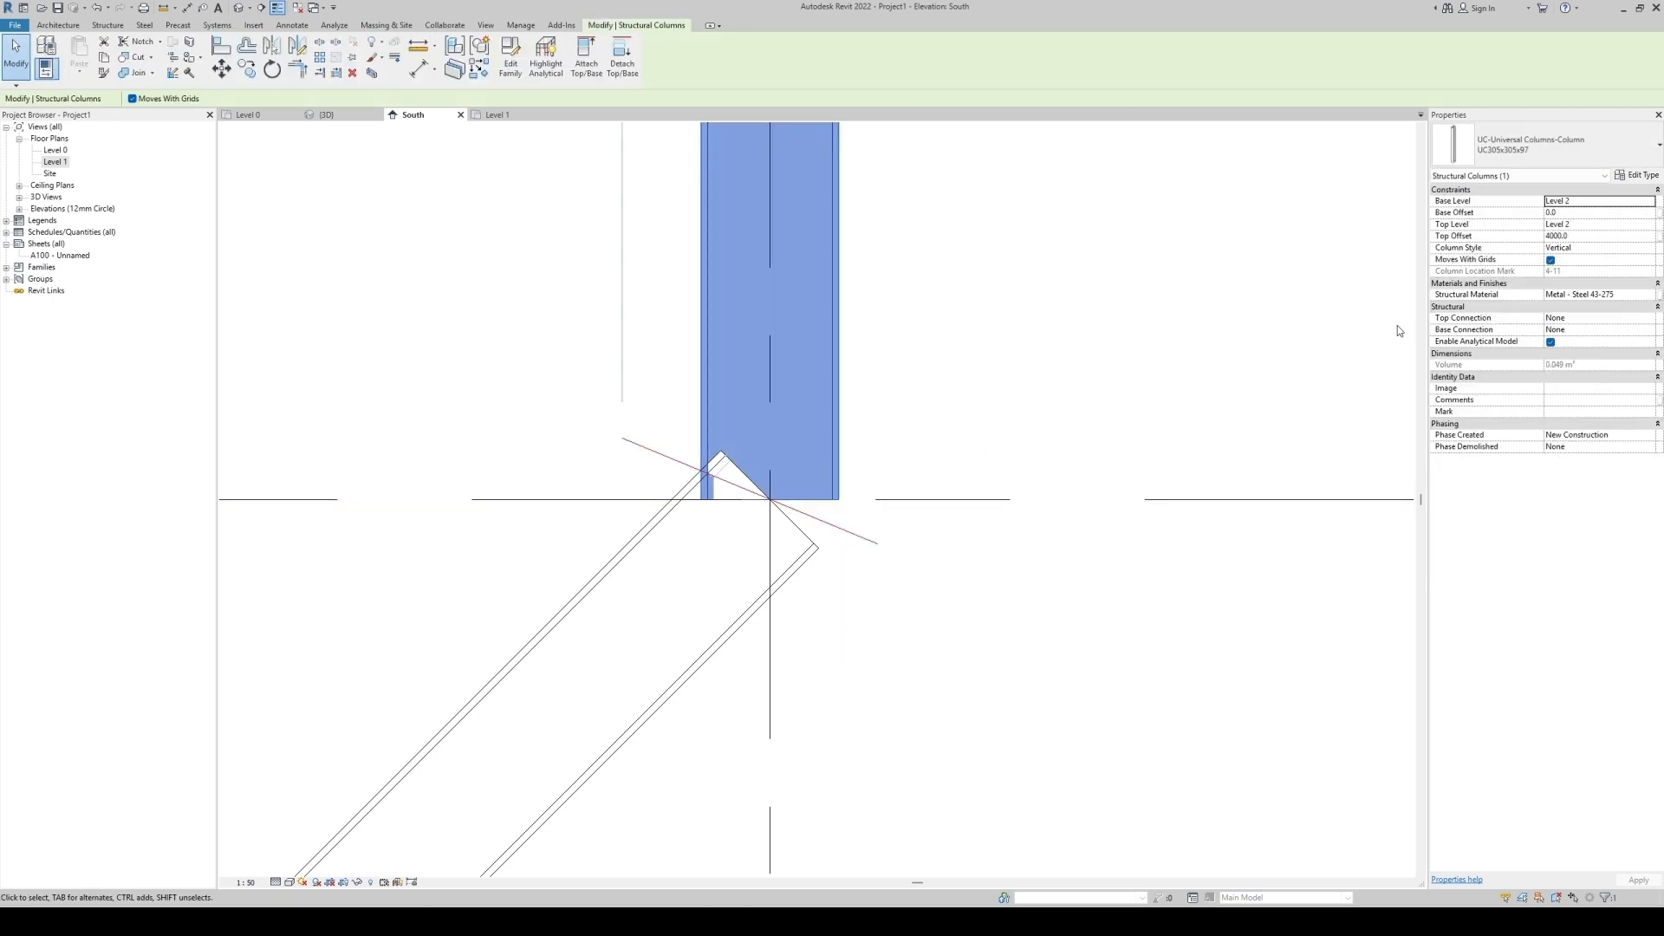
{"action": "left_click", "coordinate": [1578, 213]}
{"action": "left_click", "coordinate": [857, 653]}
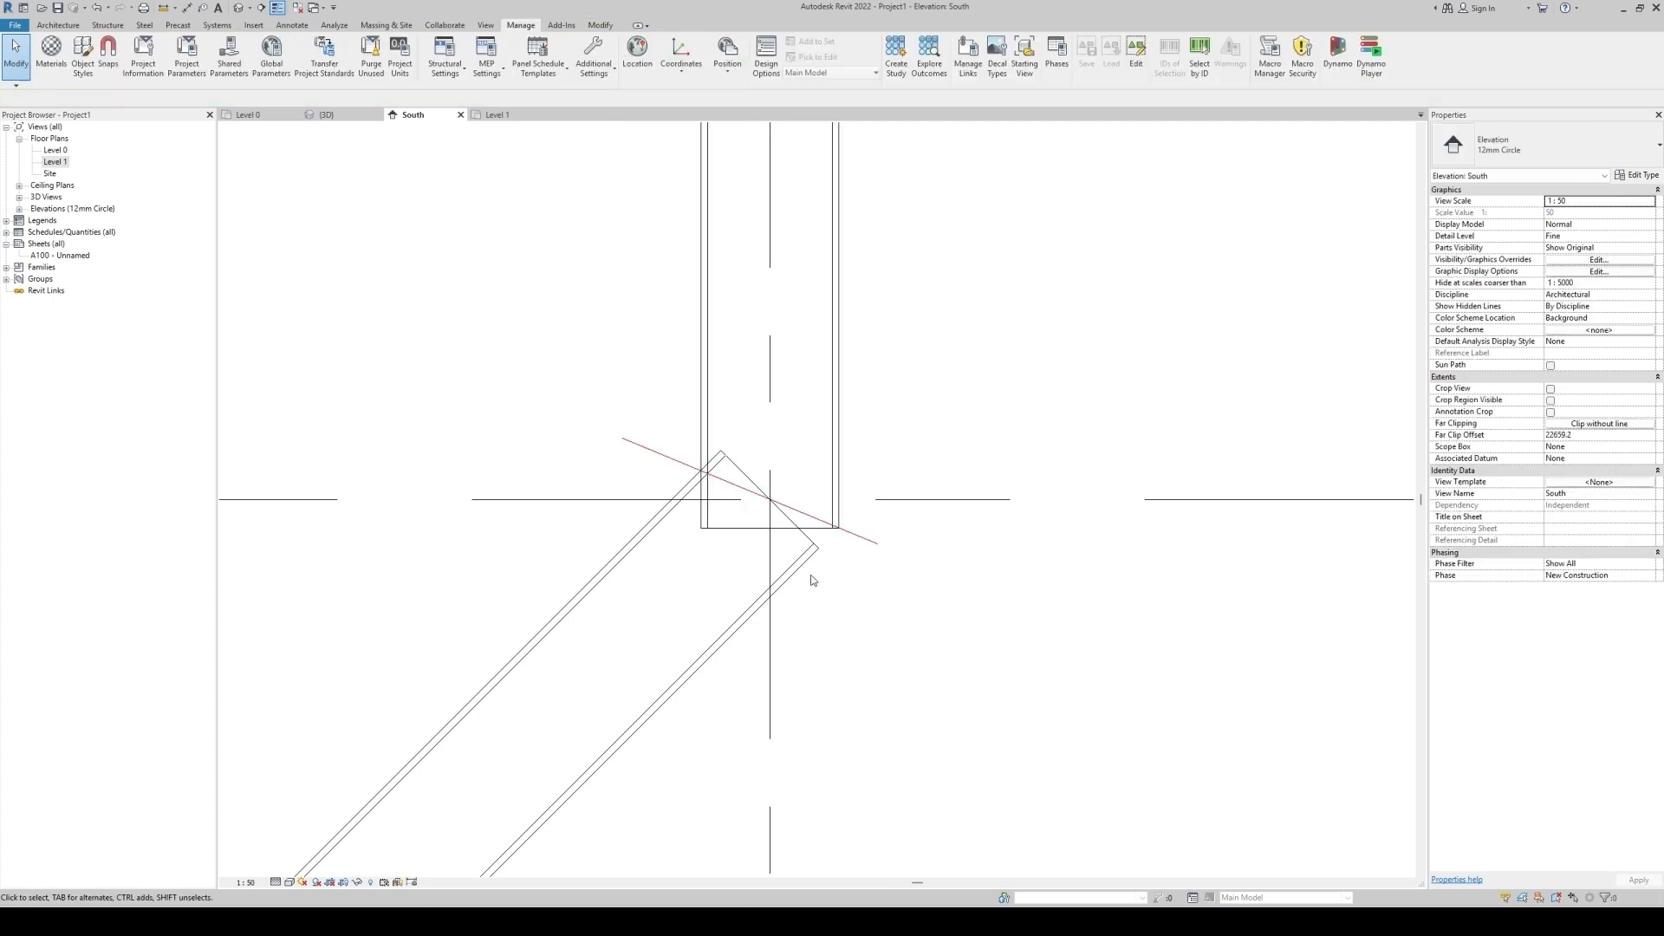
Set the slanted column's top extension to 100 mm.
{"action": "left_click", "coordinate": [743, 483]}
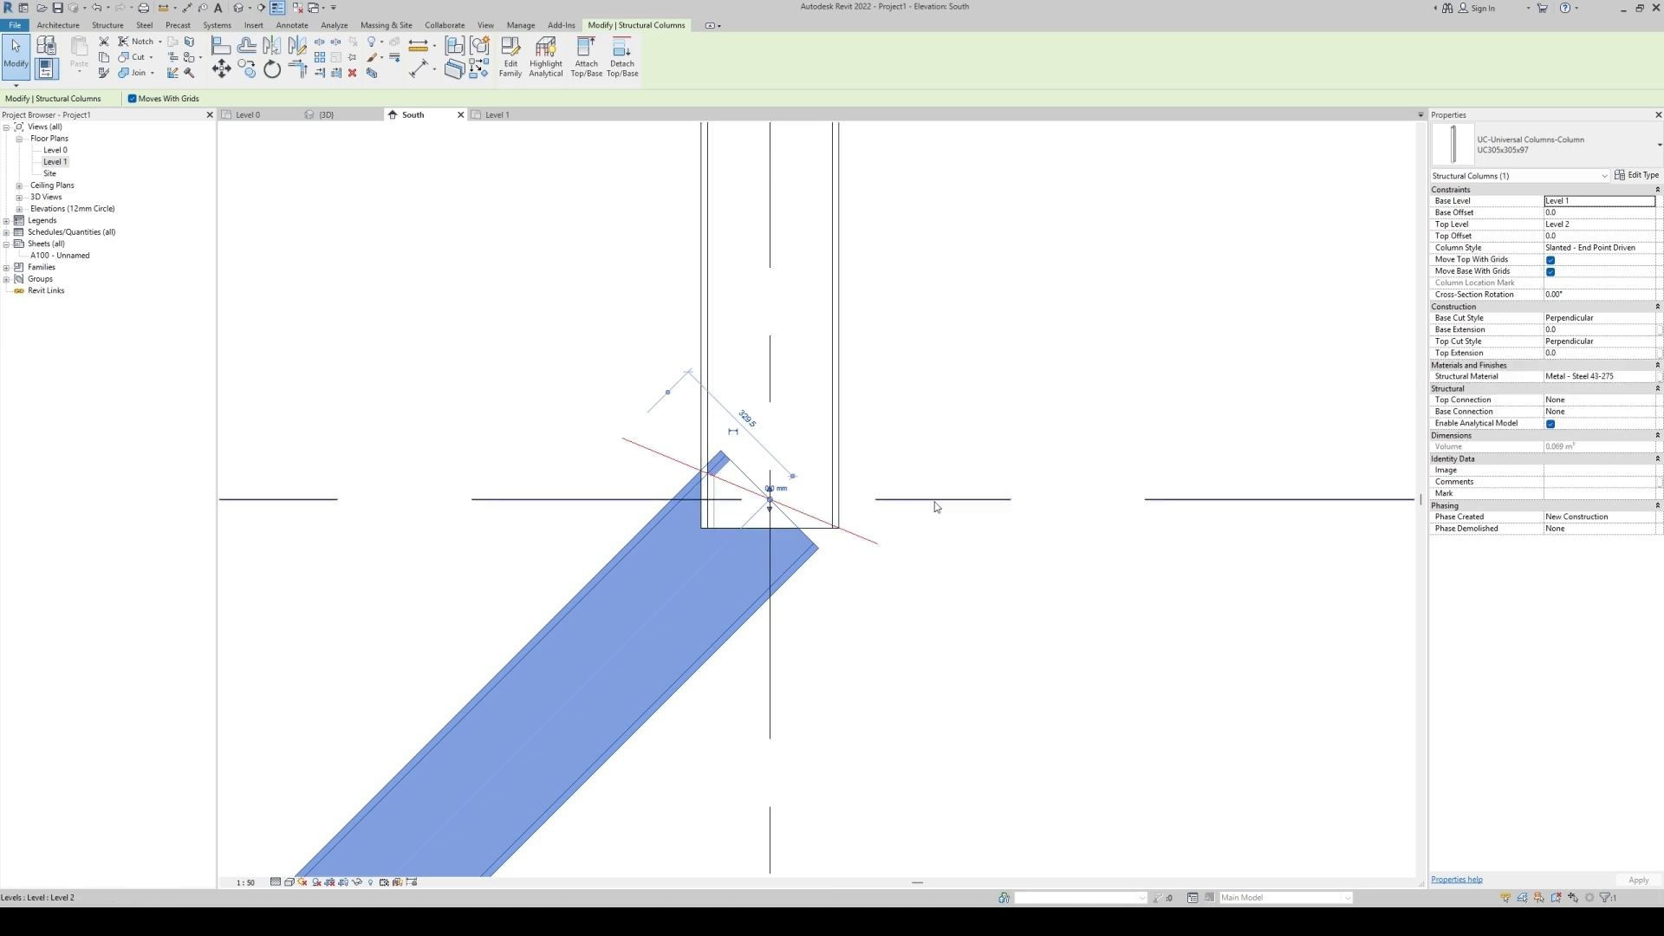
{"action": "left_click", "coordinate": [1579, 354]}
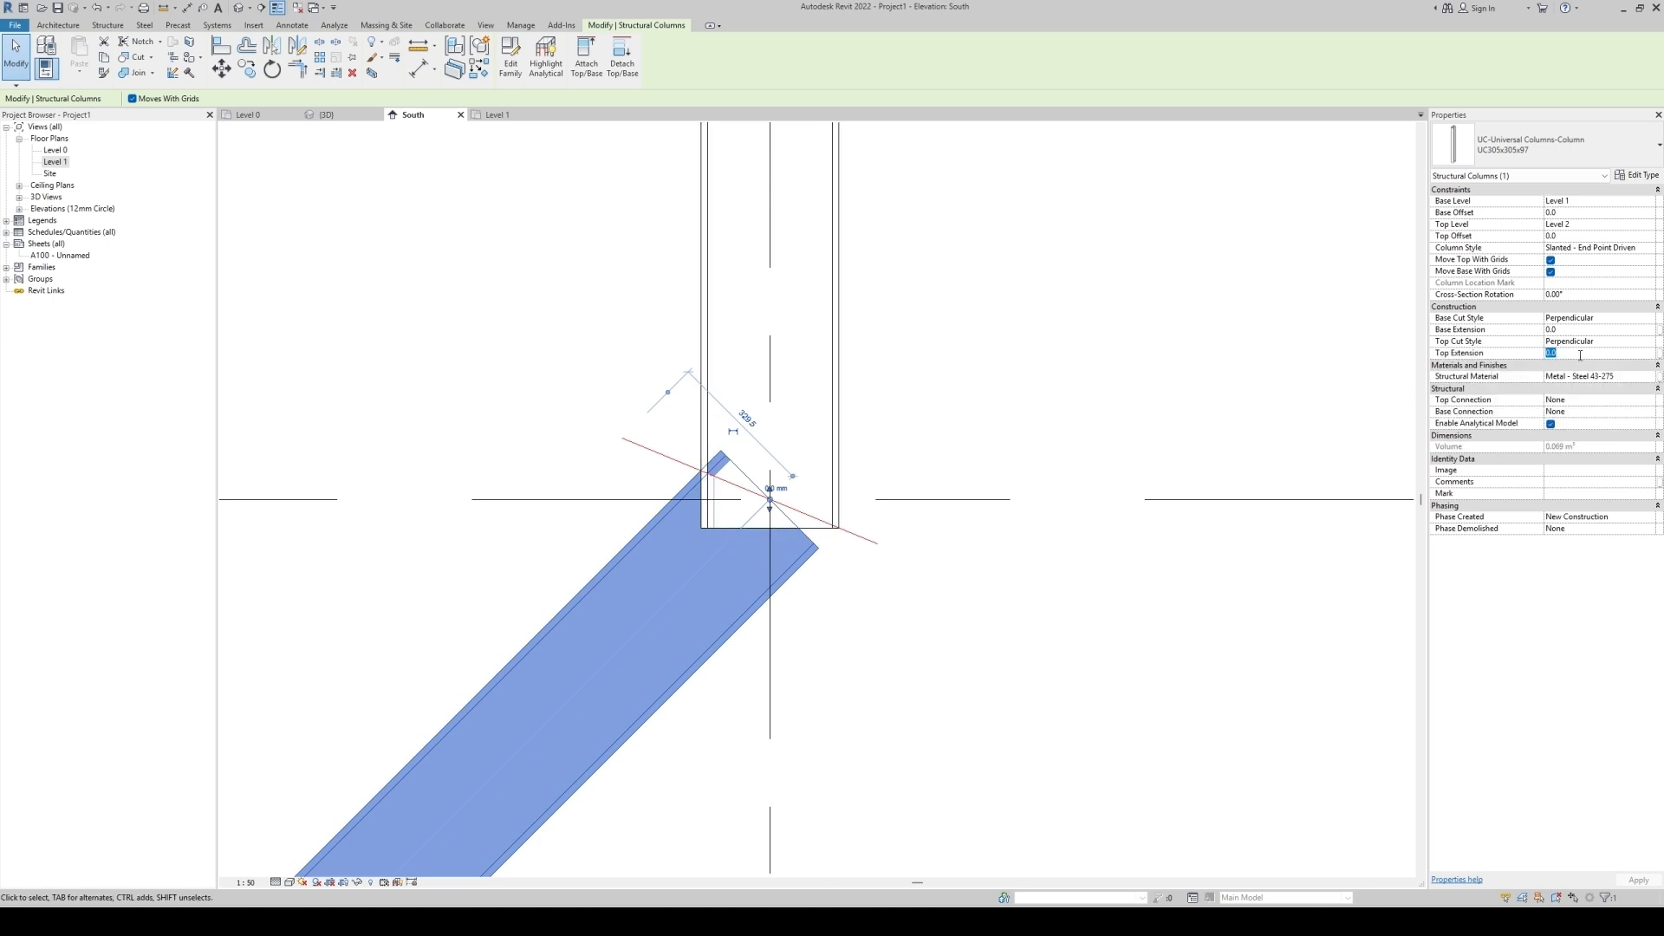
{"action": "key", "text": "Return"}
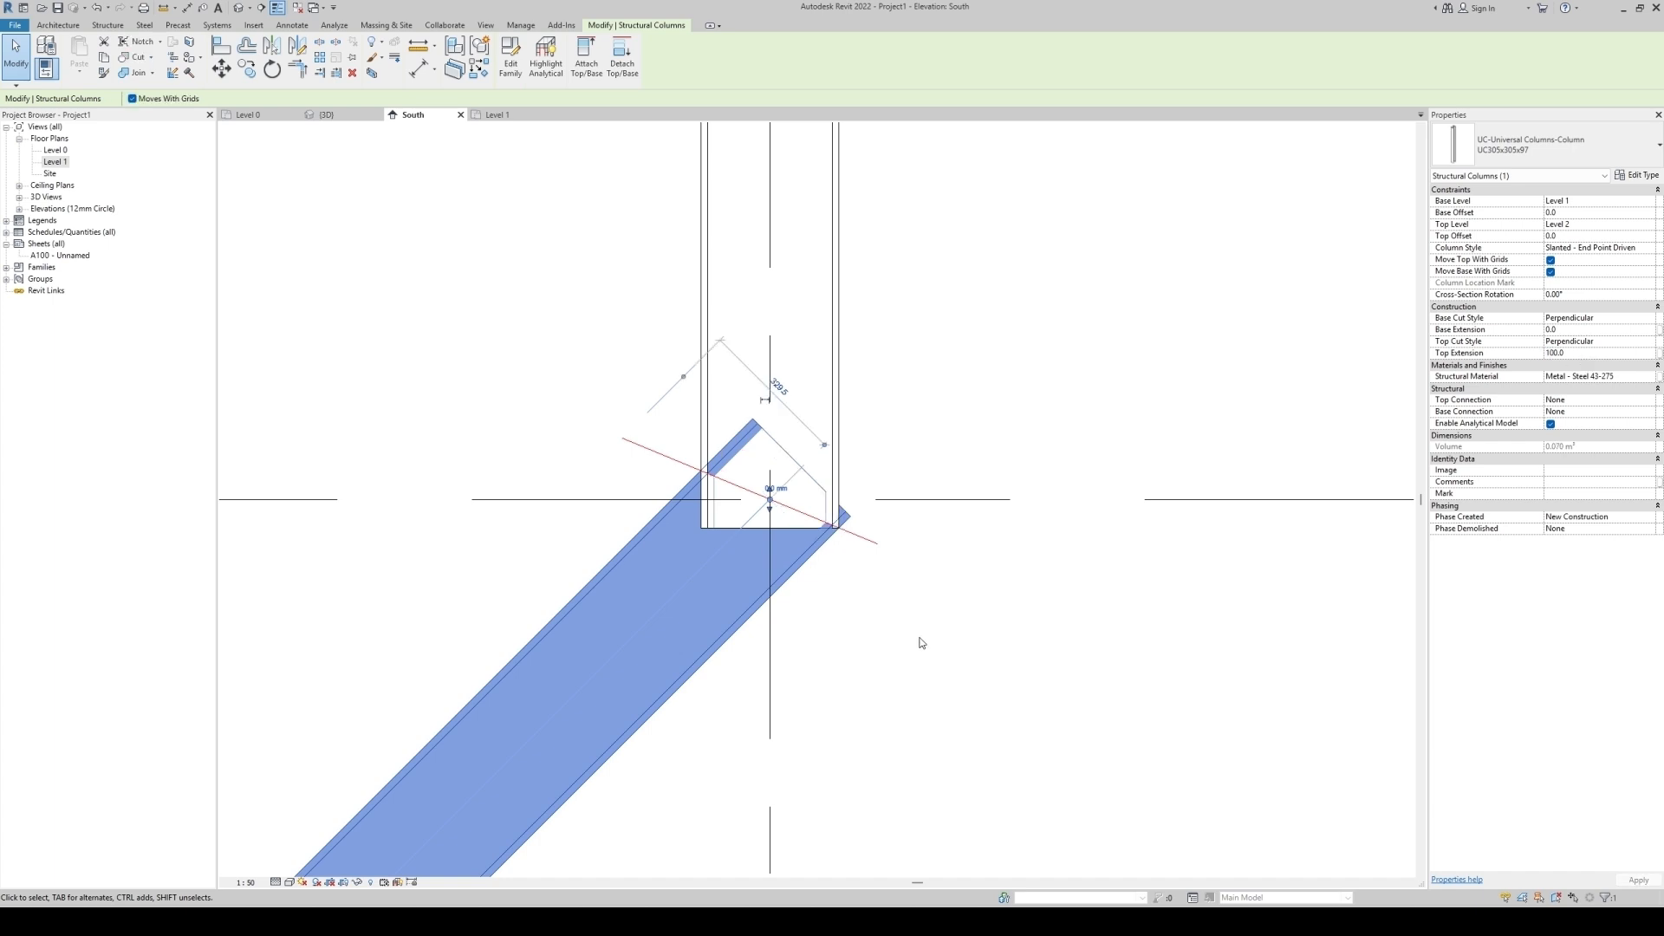
{"action": "left_click", "coordinate": [918, 640]}
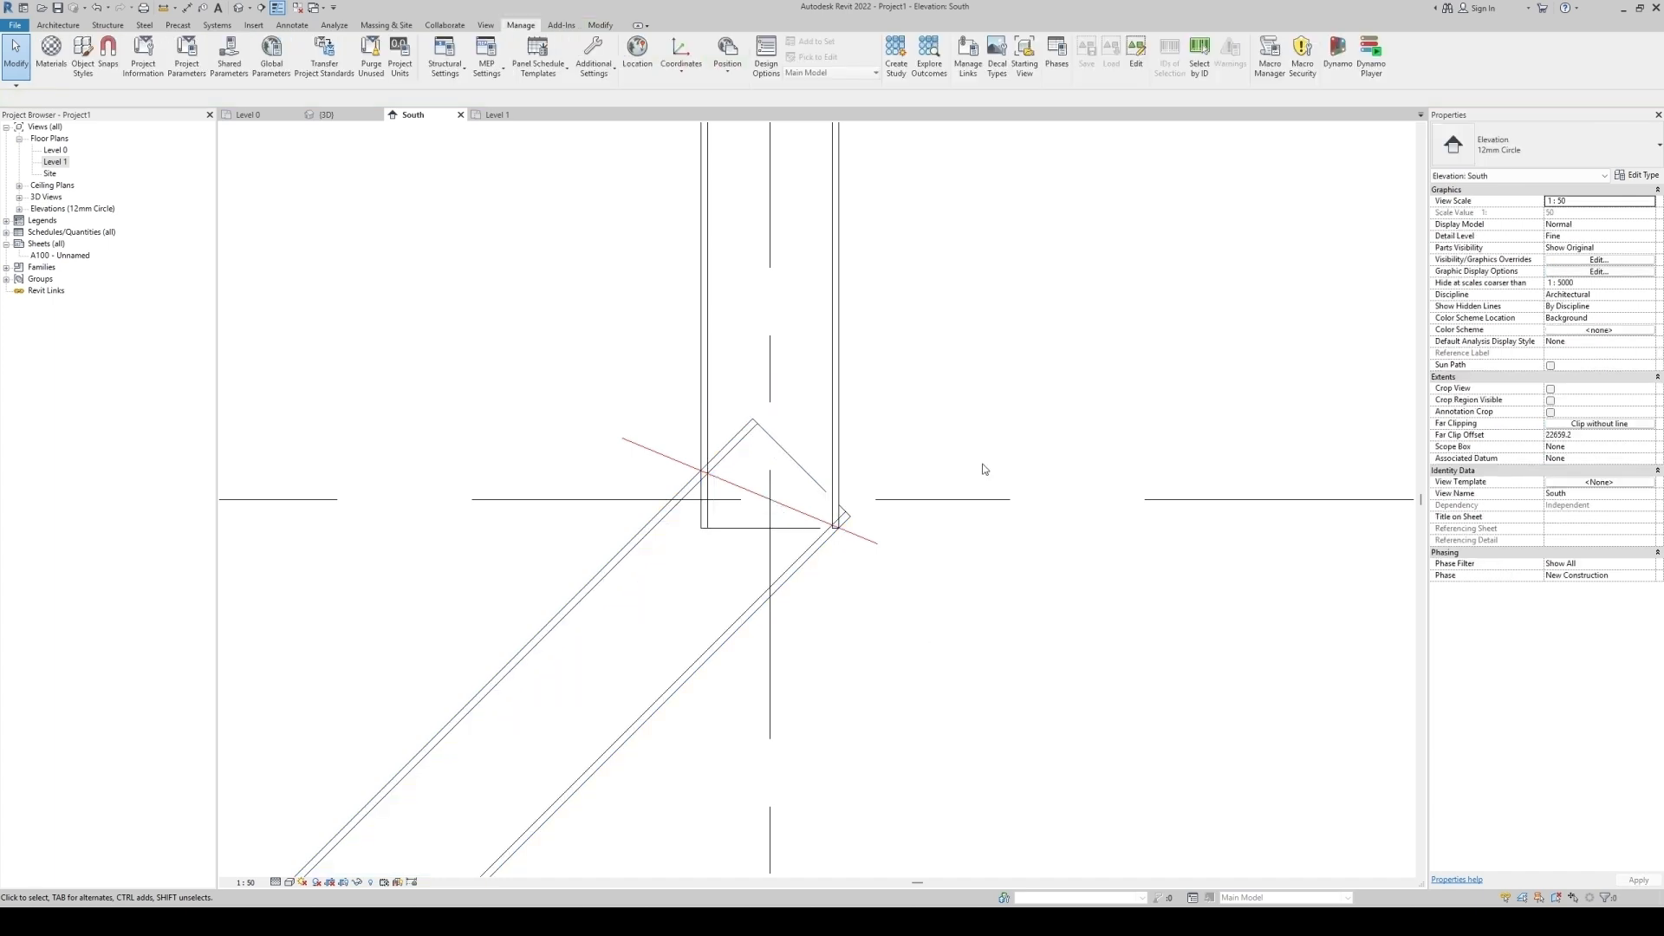
Draw a reference plane along the diagonal joint line at the upper connection.
{"action": "scroll", "coordinate": [971, 488], "scroll_direction": "down", "scroll_amount": 3}
{"action": "scroll", "coordinate": [983, 414], "scroll_direction": "up", "scroll_amount": 3}
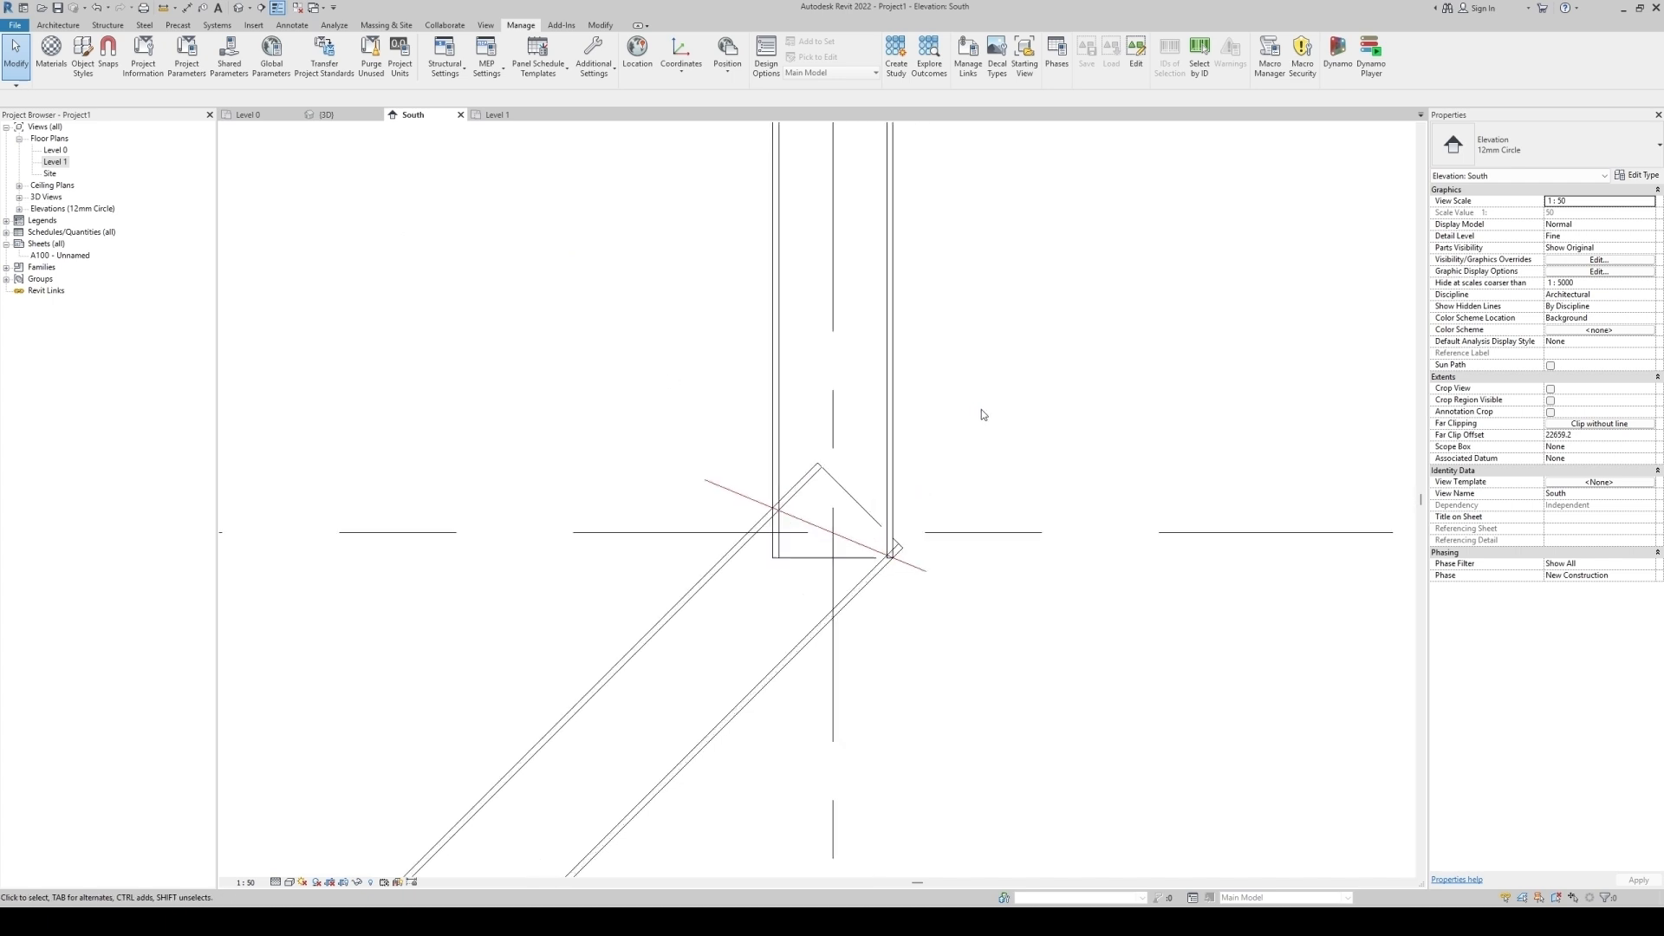
{"action": "key", "text": "r"}
{"action": "key", "text": "p"}
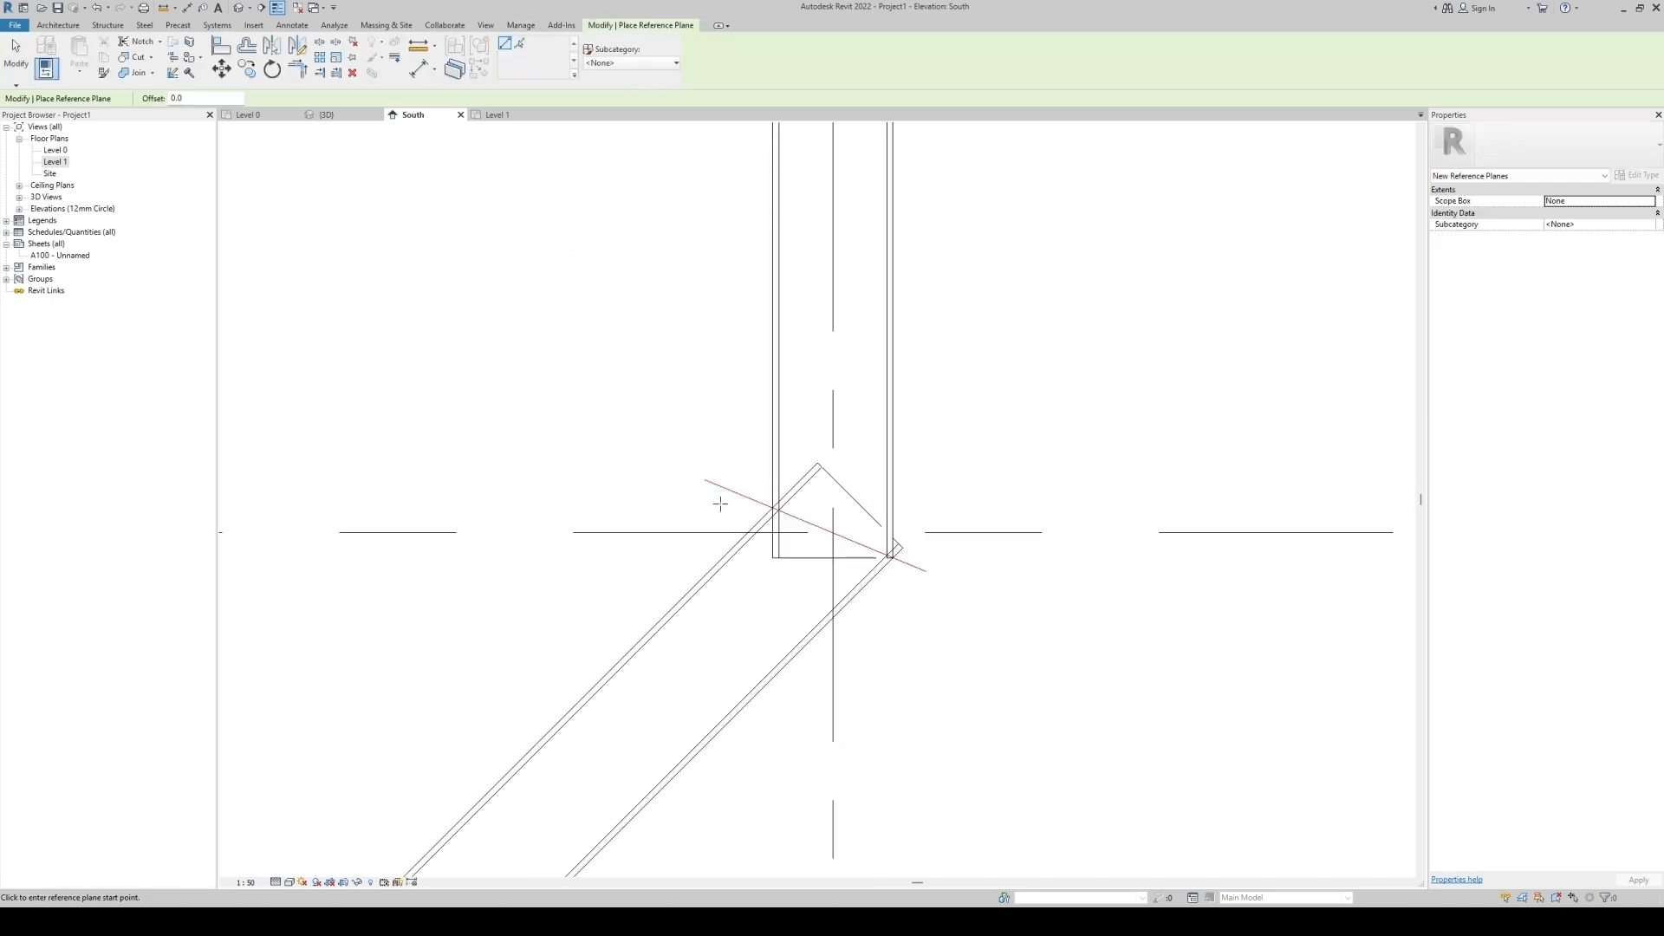
{"action": "left_click", "coordinate": [705, 479]}
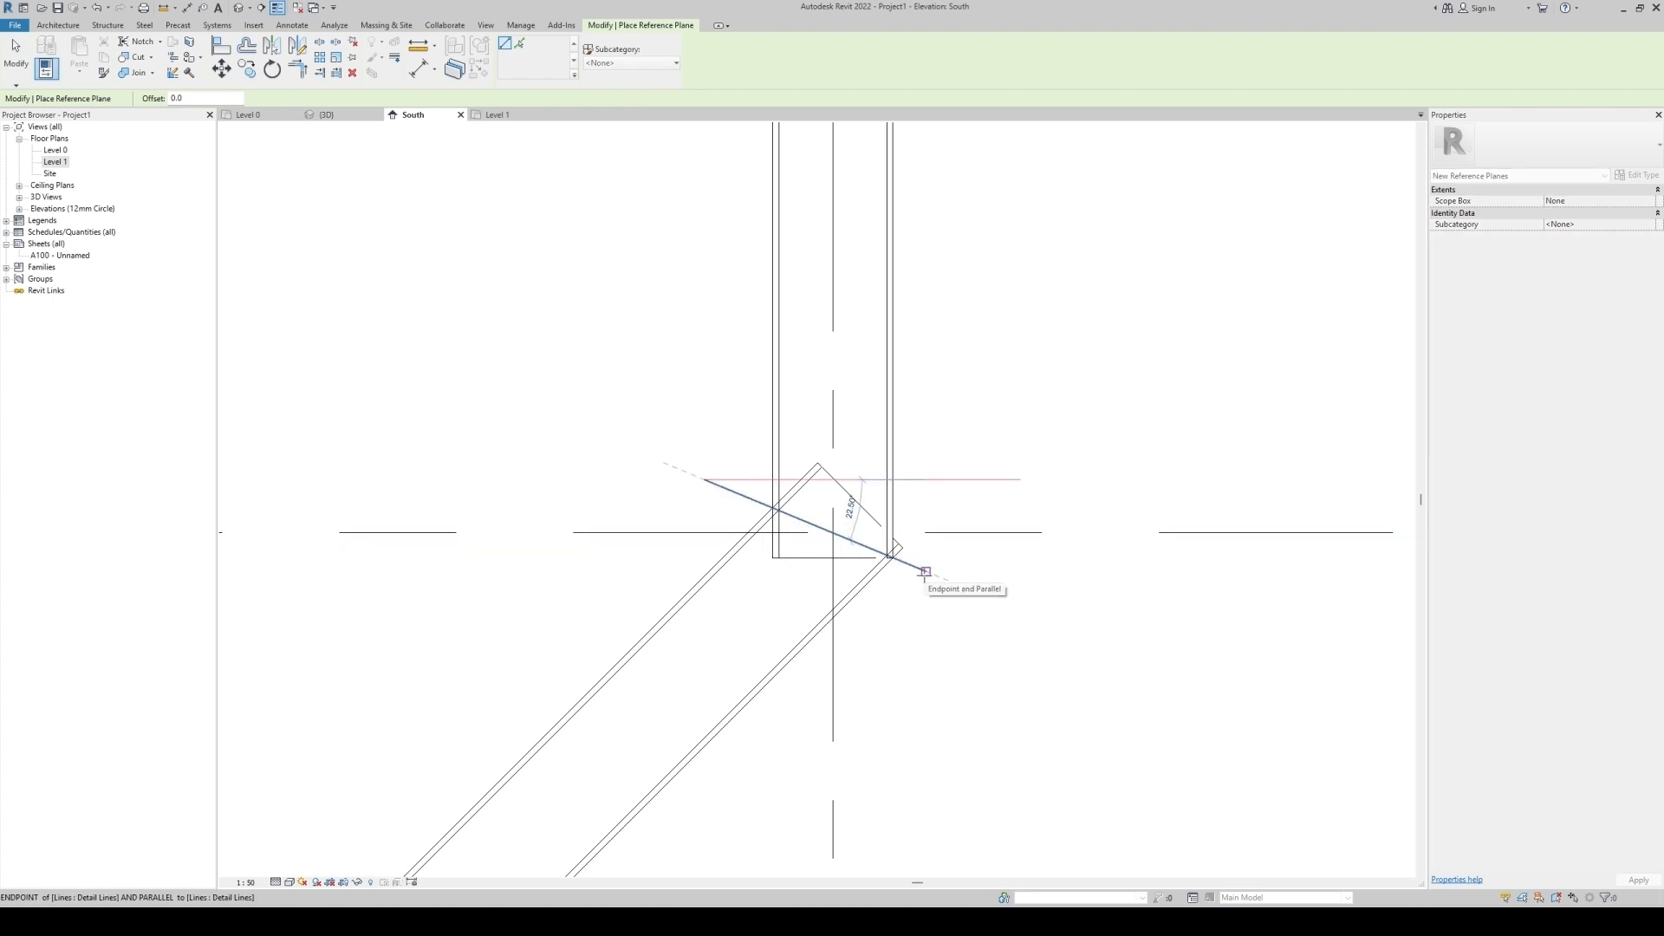
{"action": "left_click", "coordinate": [926, 571]}
{"action": "key", "text": "Escape"}
{"action": "key", "text": "Escape"}
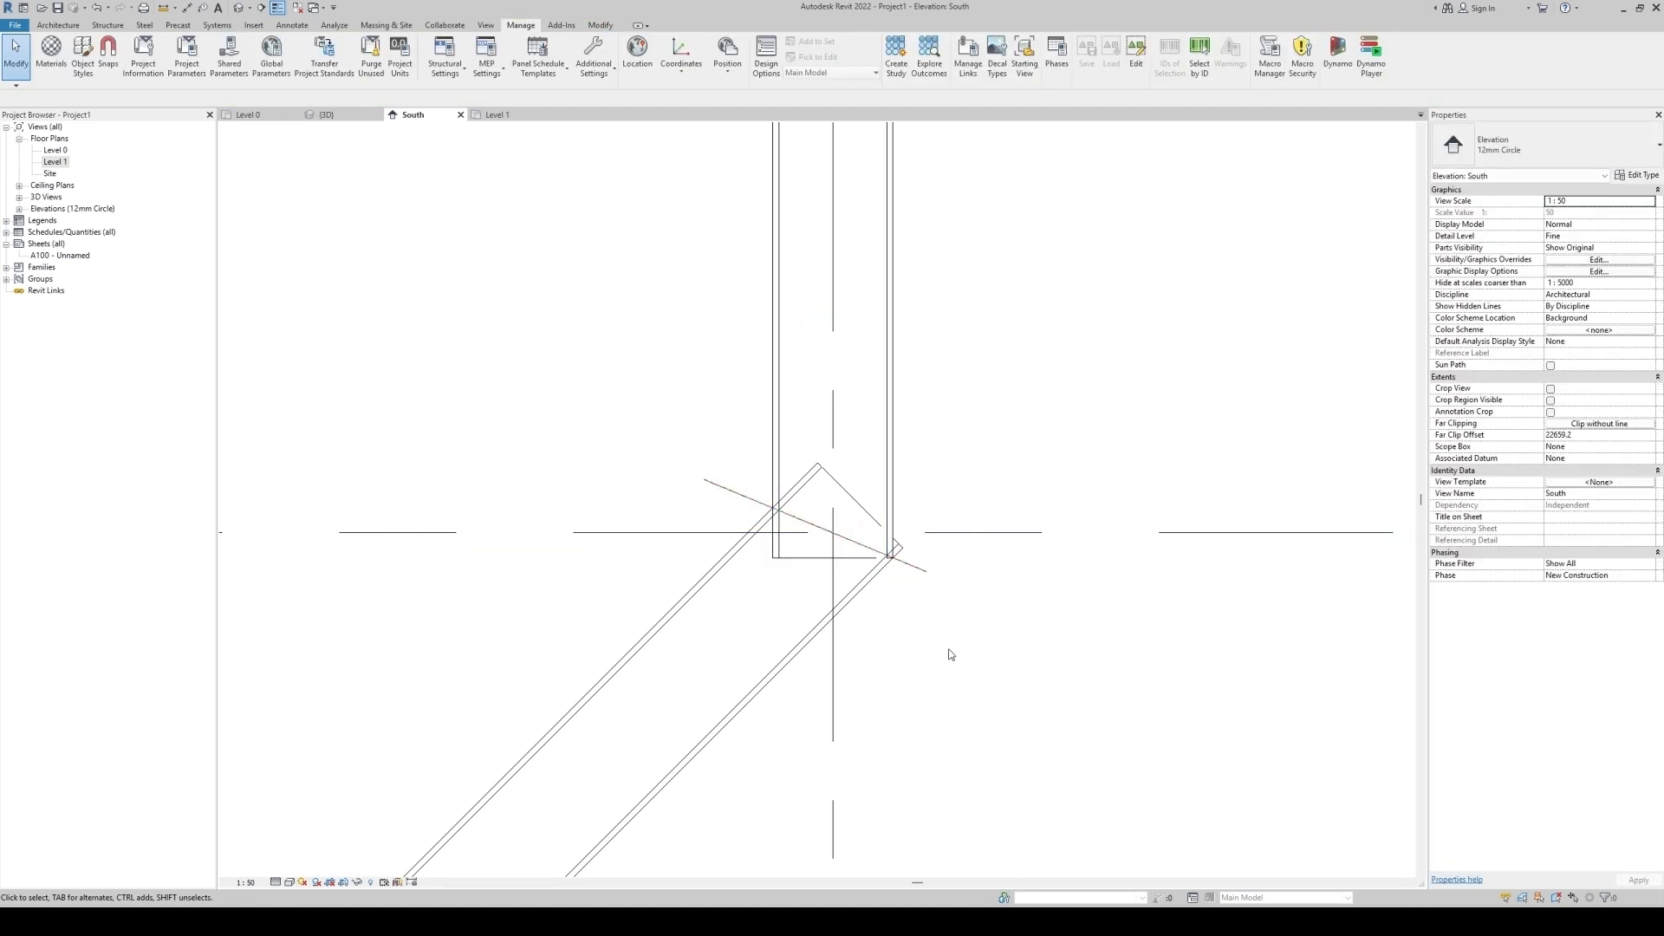
Cut the upper vertical column and the slanted column with the diagonal reference plane using Cut Geometry.
{"action": "left_click", "coordinate": [607, 28]}
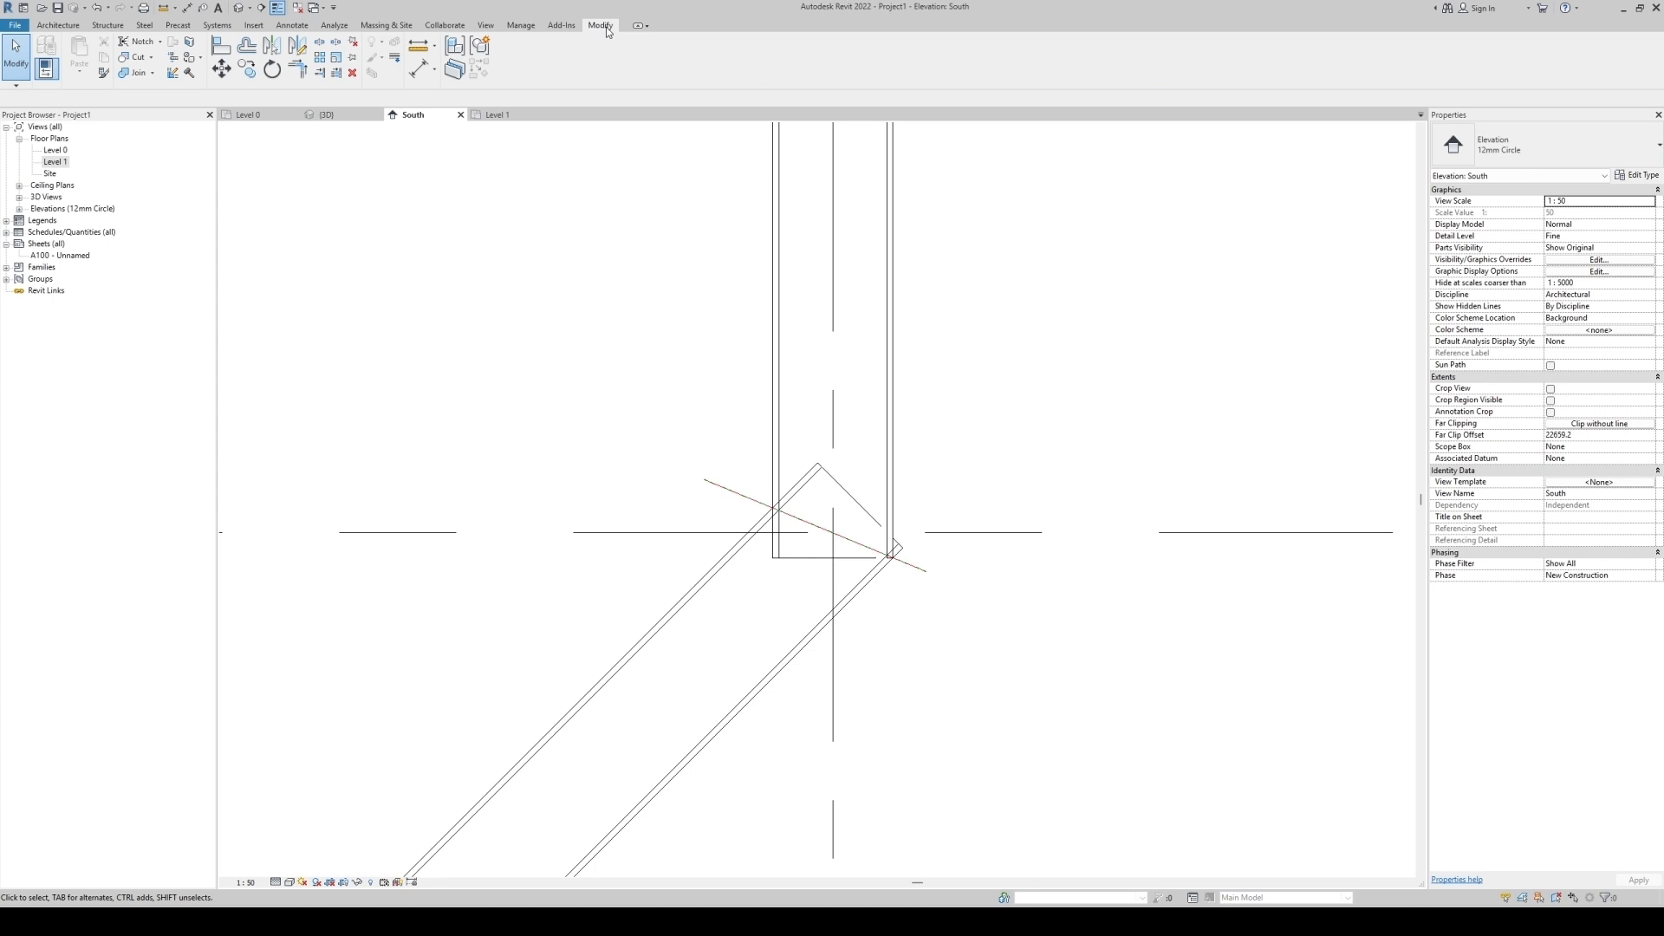
{"action": "left_click", "coordinate": [137, 58]}
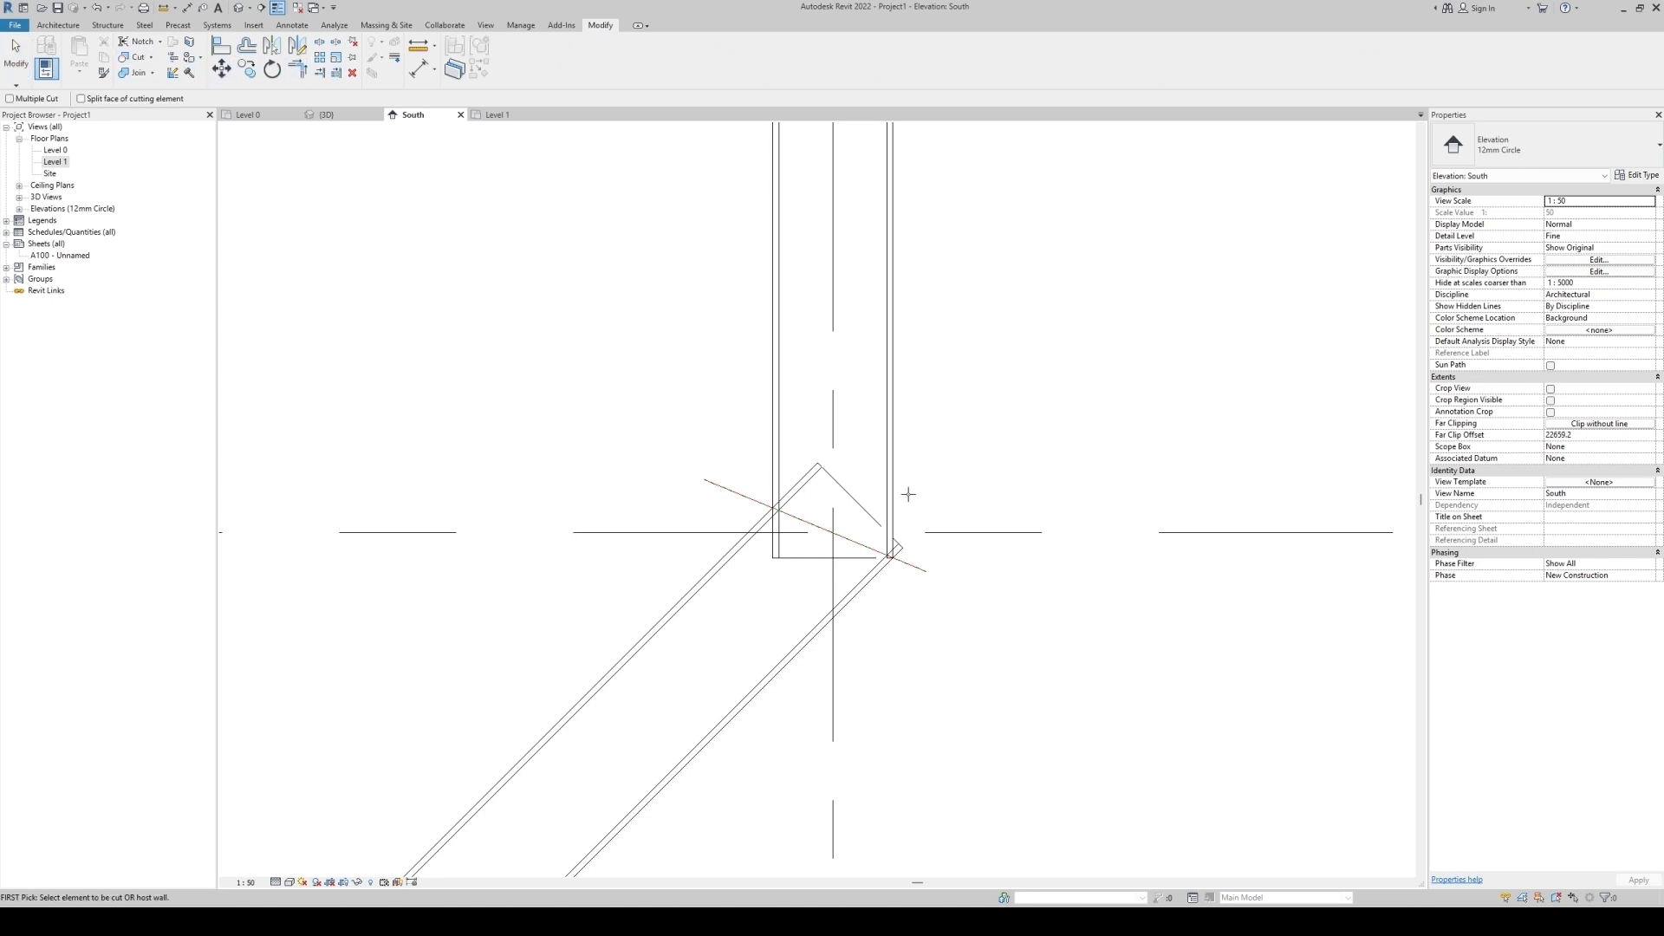
{"action": "left_click", "coordinate": [895, 462]}
{"action": "left_click", "coordinate": [739, 494]}
{"action": "left_click", "coordinate": [812, 637]}
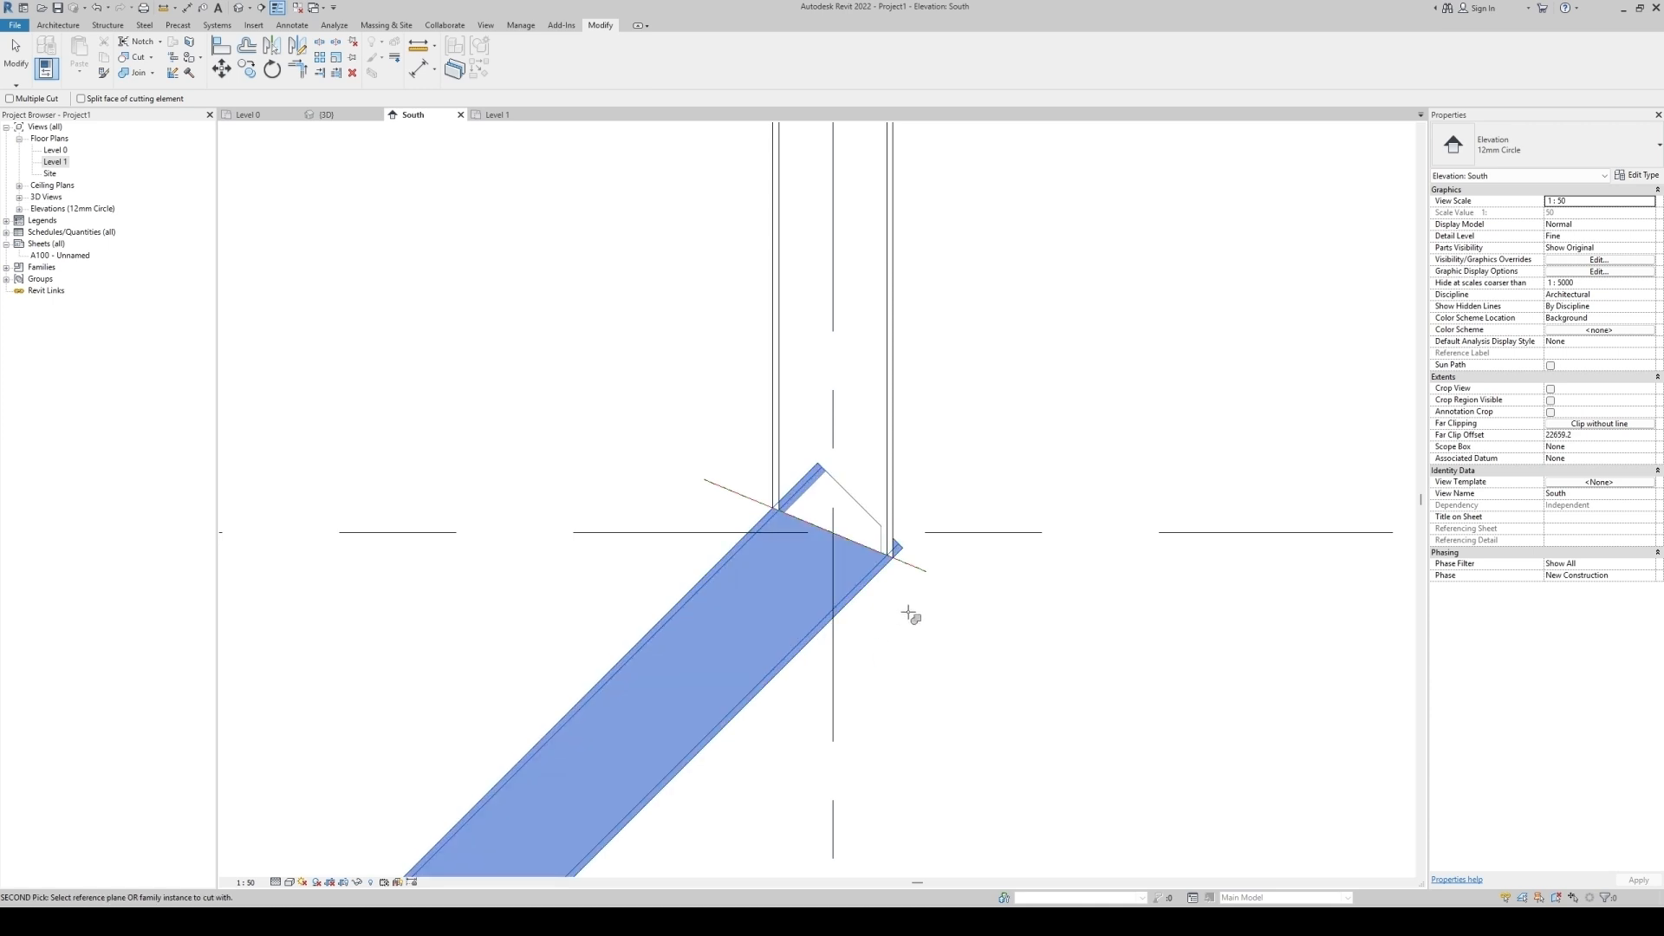
{"action": "left_click", "coordinate": [917, 569]}
{"action": "key", "text": "Escape"}
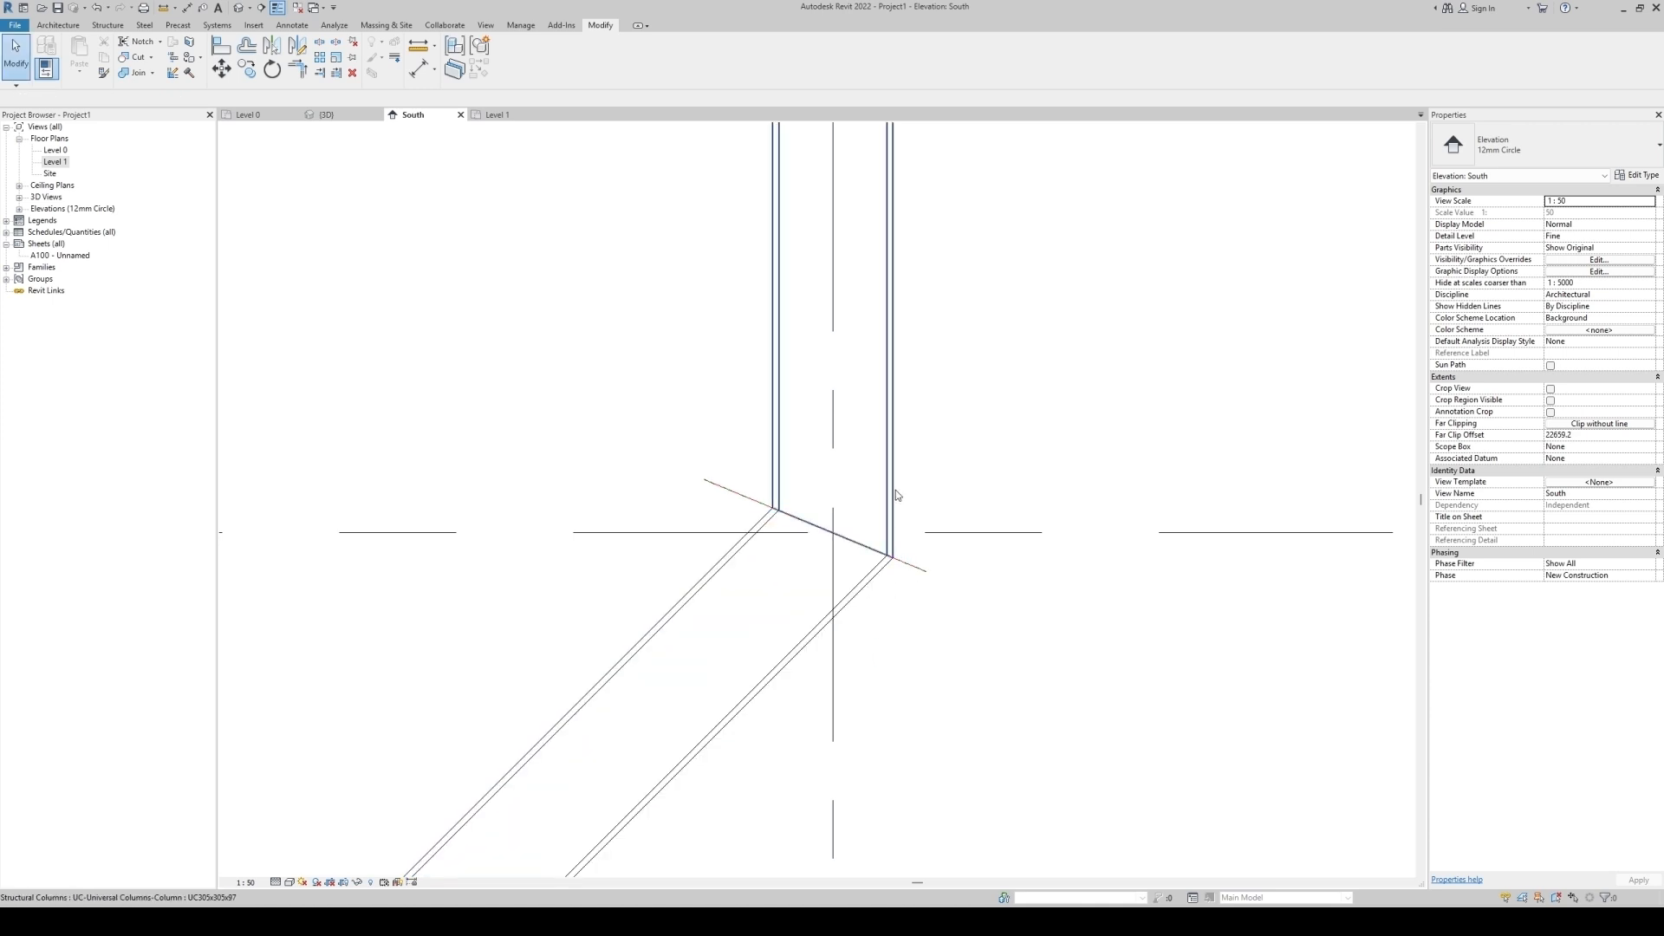
Inspect the trimmed upper joint in the 3D view, then navigate to the lower joint in the South elevation.
{"action": "scroll", "coordinate": [888, 485], "scroll_direction": "up", "scroll_amount": 1}
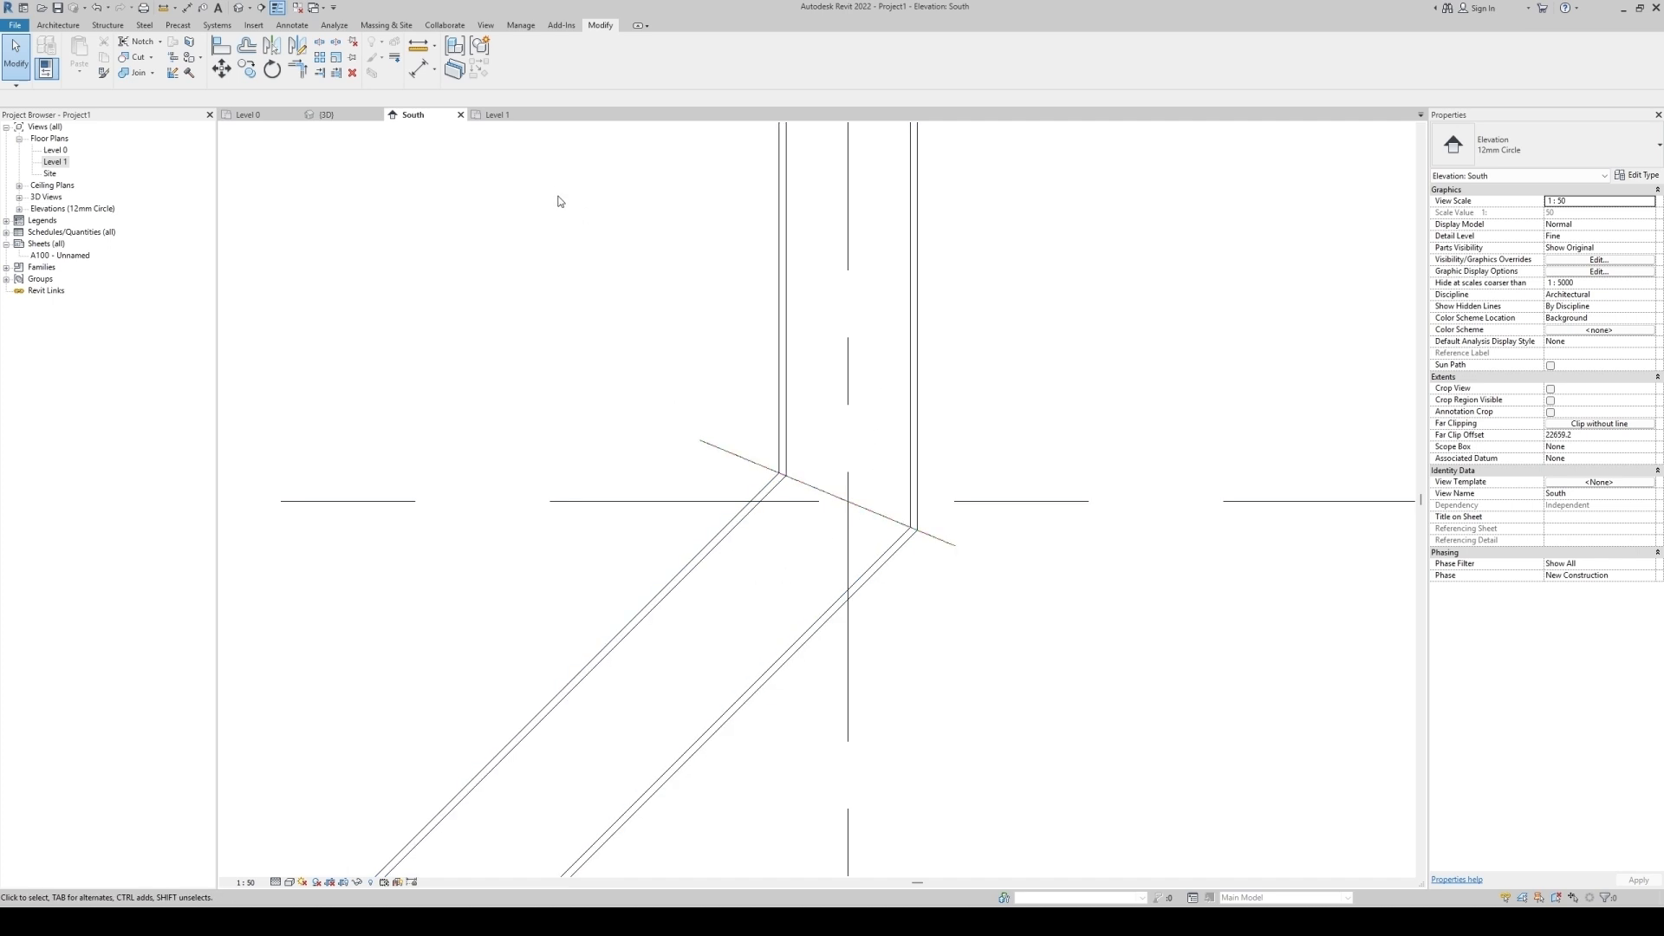
{"action": "left_click", "coordinate": [338, 114]}
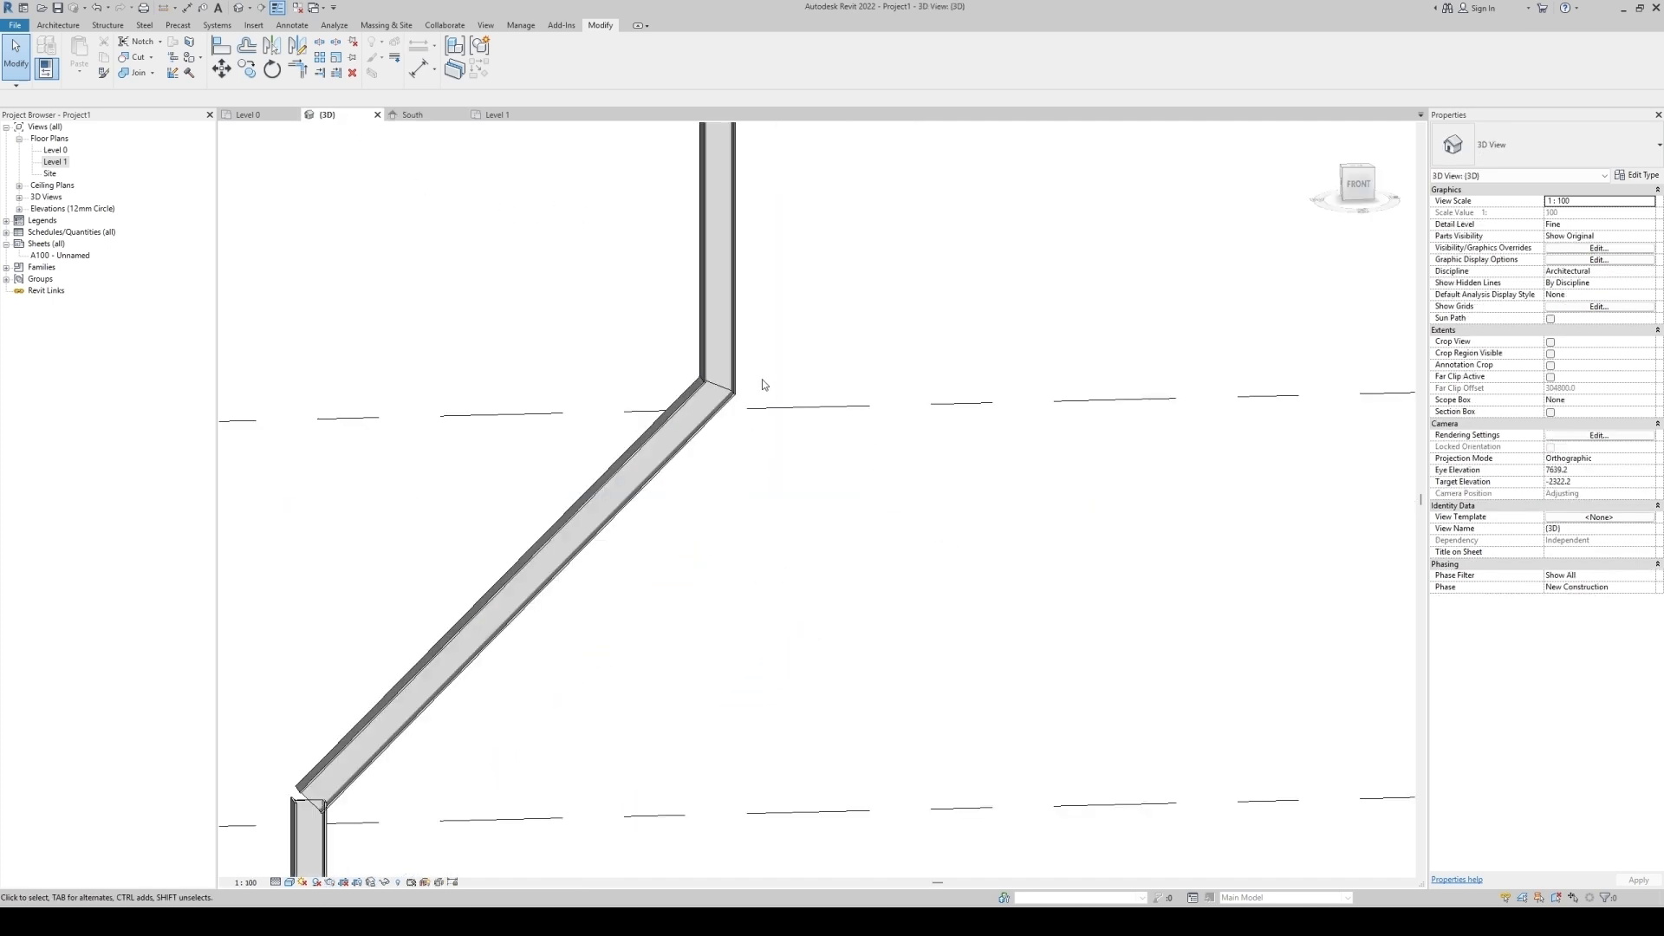
{"action": "scroll", "coordinate": [754, 382], "scroll_direction": "up", "scroll_amount": 4}
{"action": "middle_click_drag", "start_coordinate": [780, 569], "coordinate": [535, 391], "text": "shift"}
{"action": "scroll", "coordinate": [535, 391], "scroll_direction": "down", "scroll_amount": 3}
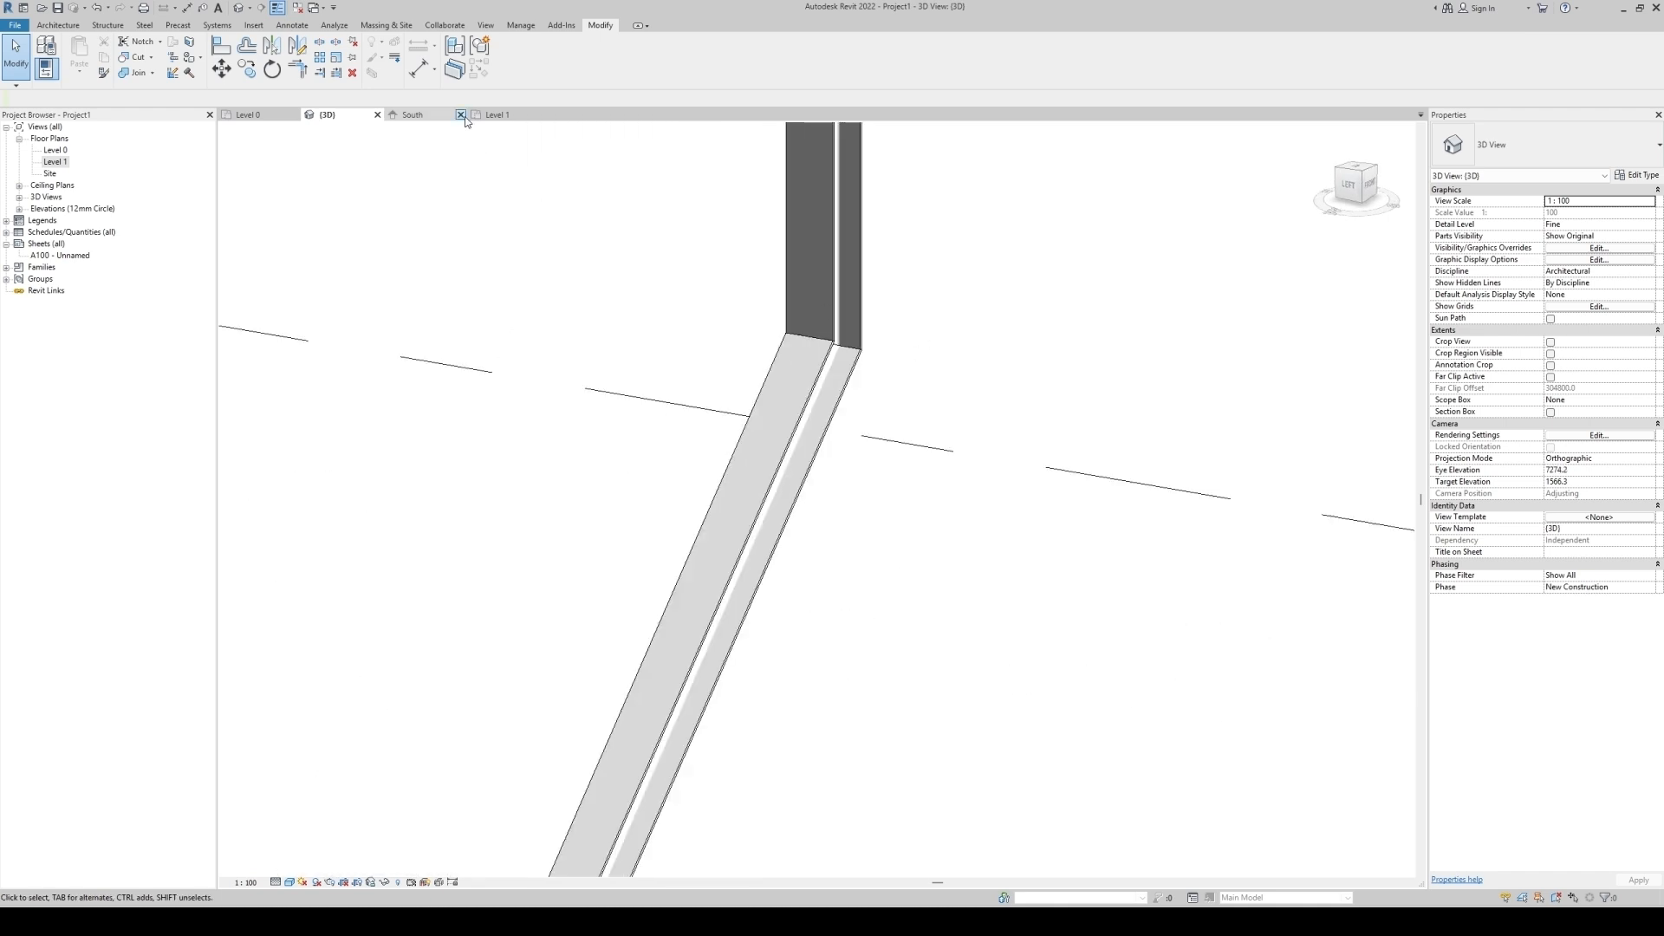
{"action": "left_click", "coordinate": [499, 114]}
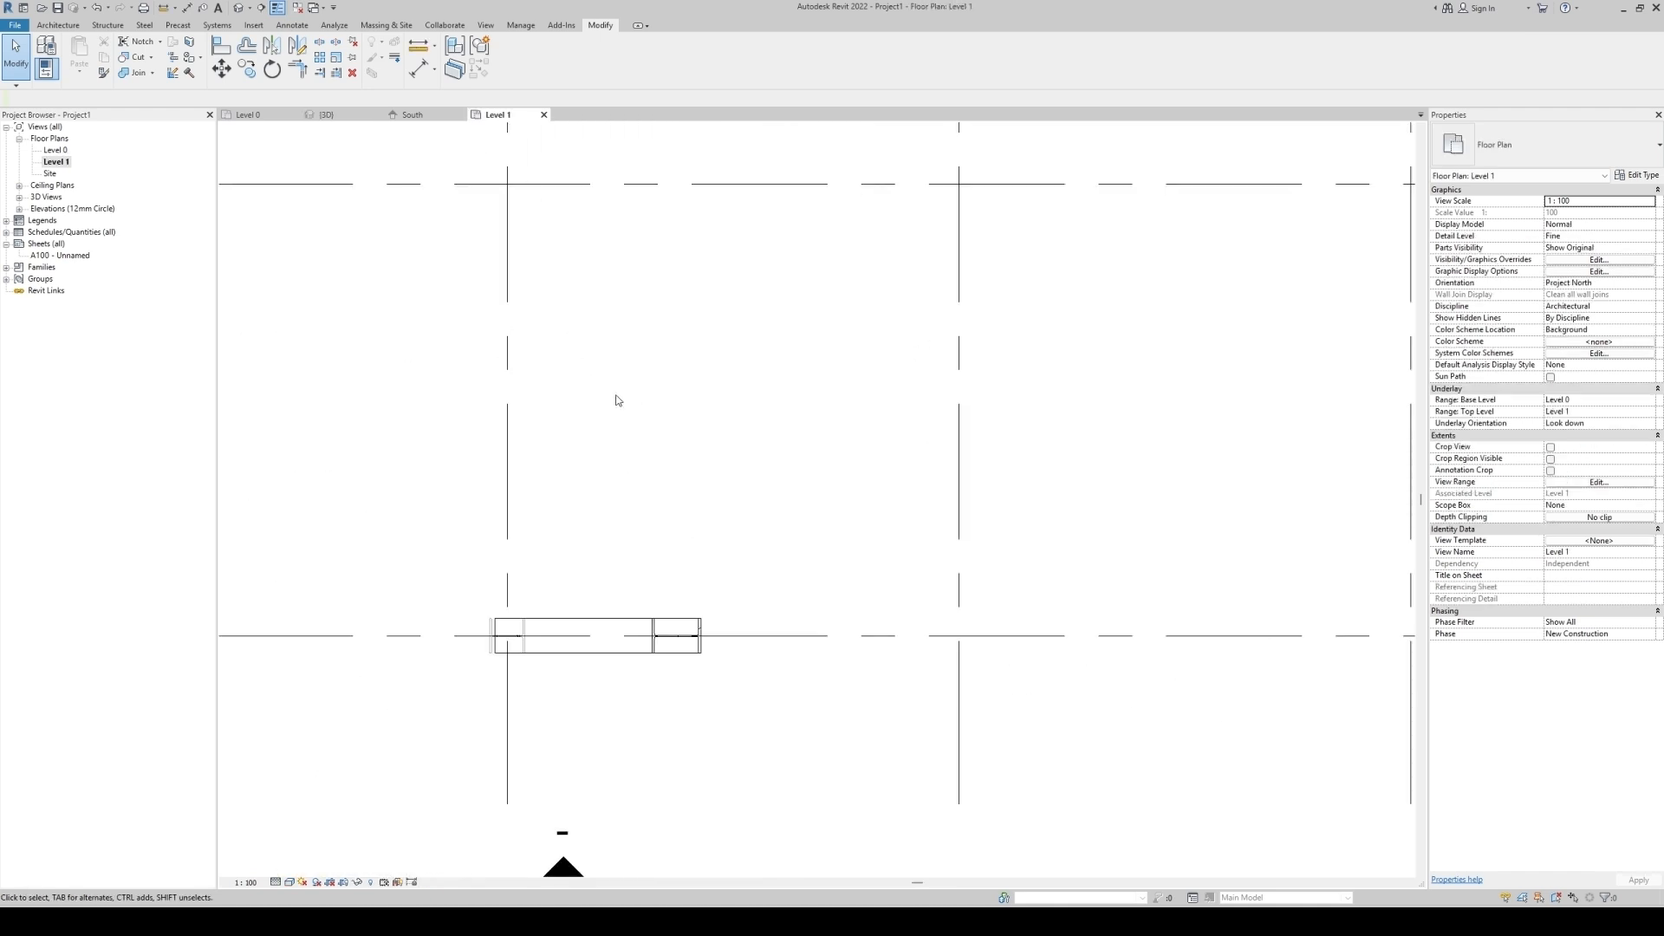
{"action": "scroll", "coordinate": [620, 401], "scroll_direction": "down", "scroll_amount": 3}
{"action": "scroll", "coordinate": [620, 584], "scroll_direction": "down", "scroll_amount": 2}
{"action": "double_click", "coordinate": [595, 605]}
{"action": "scroll", "coordinate": [1096, 252], "scroll_direction": "down", "scroll_amount": 8}
{"action": "scroll", "coordinate": [806, 589], "scroll_direction": "up", "scroll_amount": 5}
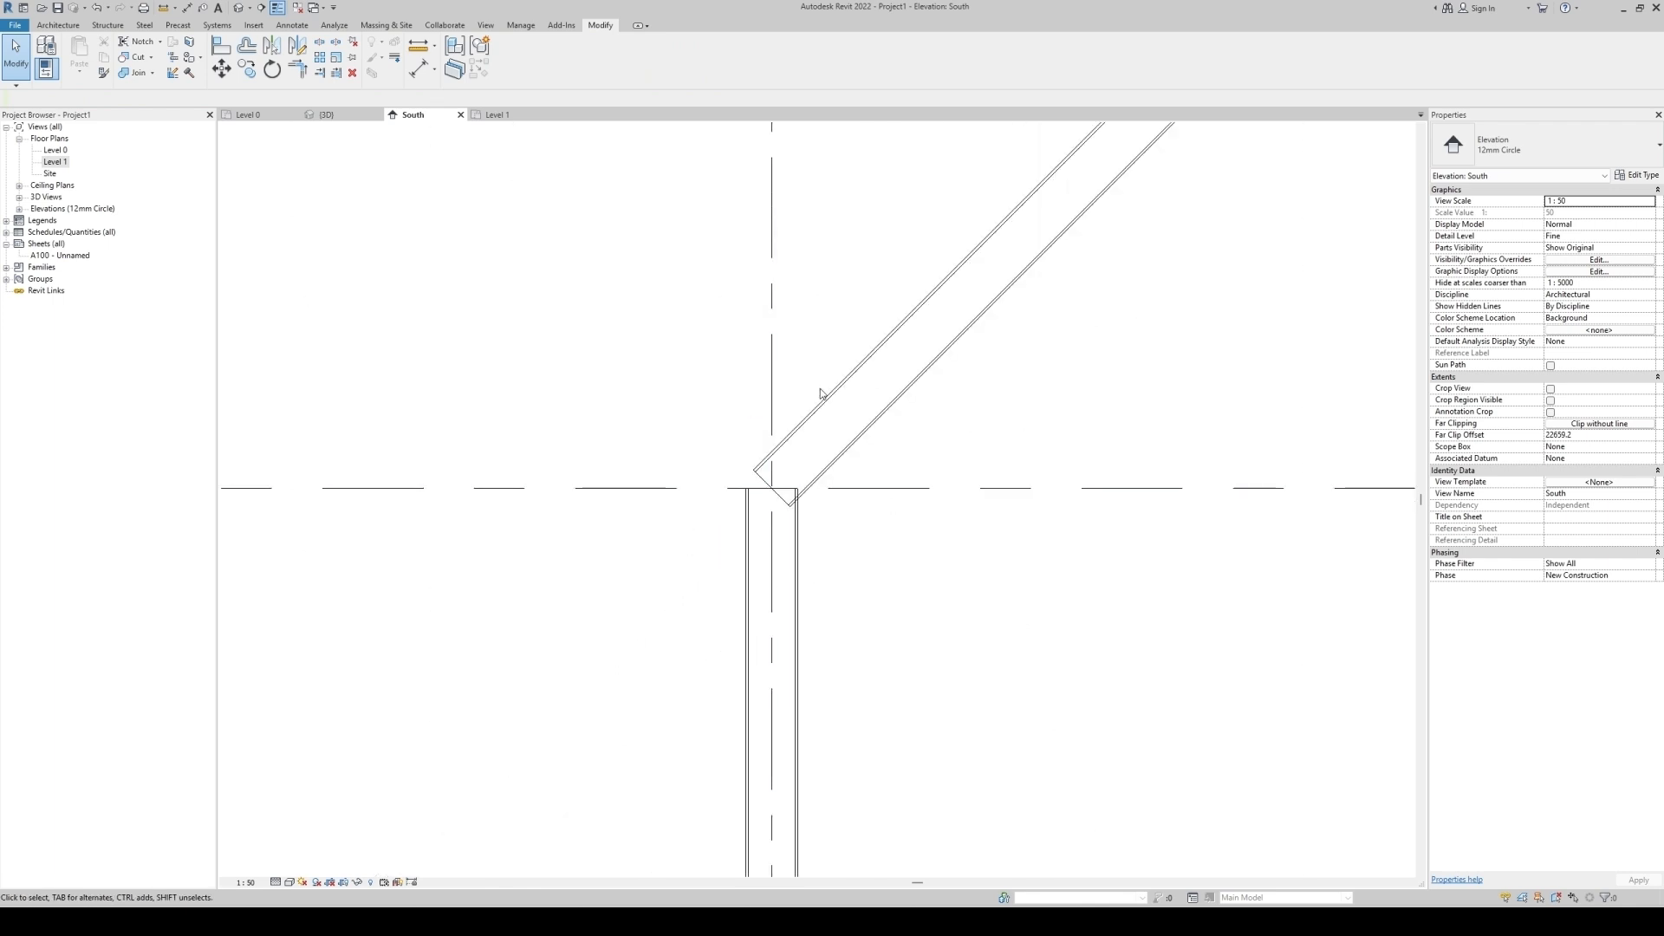
{"action": "scroll", "coordinate": [822, 459], "scroll_direction": "up", "scroll_amount": 3}
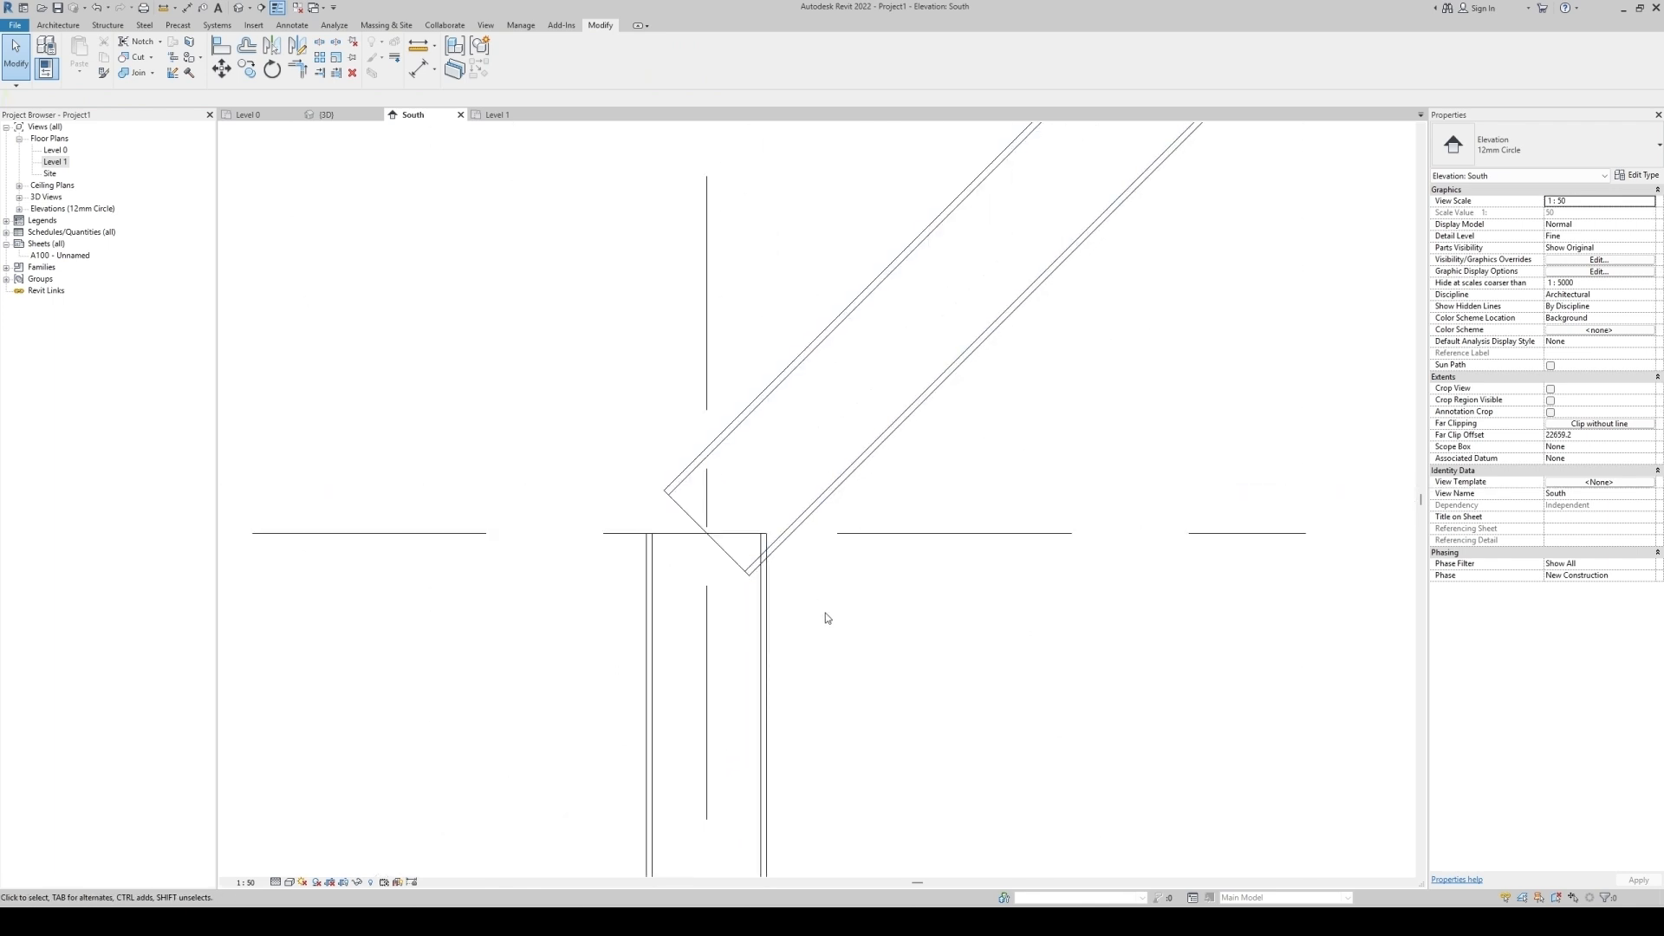
Set the slanted column's base extension to 100 mm.
{"action": "left_click", "coordinate": [814, 511]}
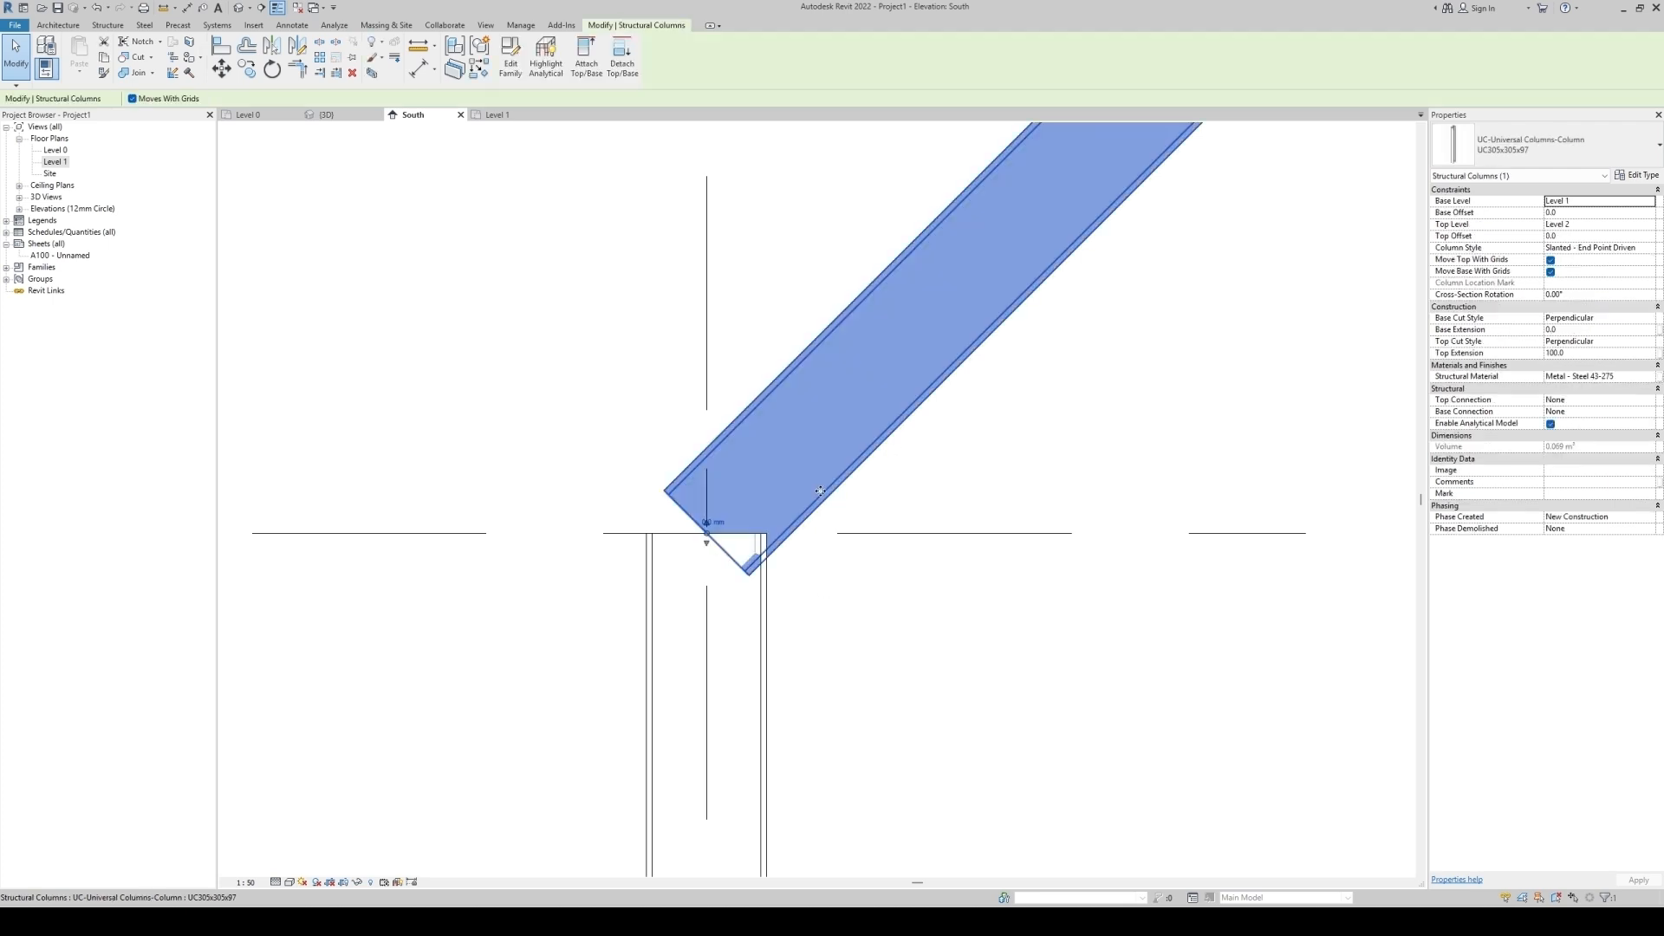
{"action": "left_click", "coordinate": [773, 617]}
{"action": "left_click", "coordinate": [851, 469]}
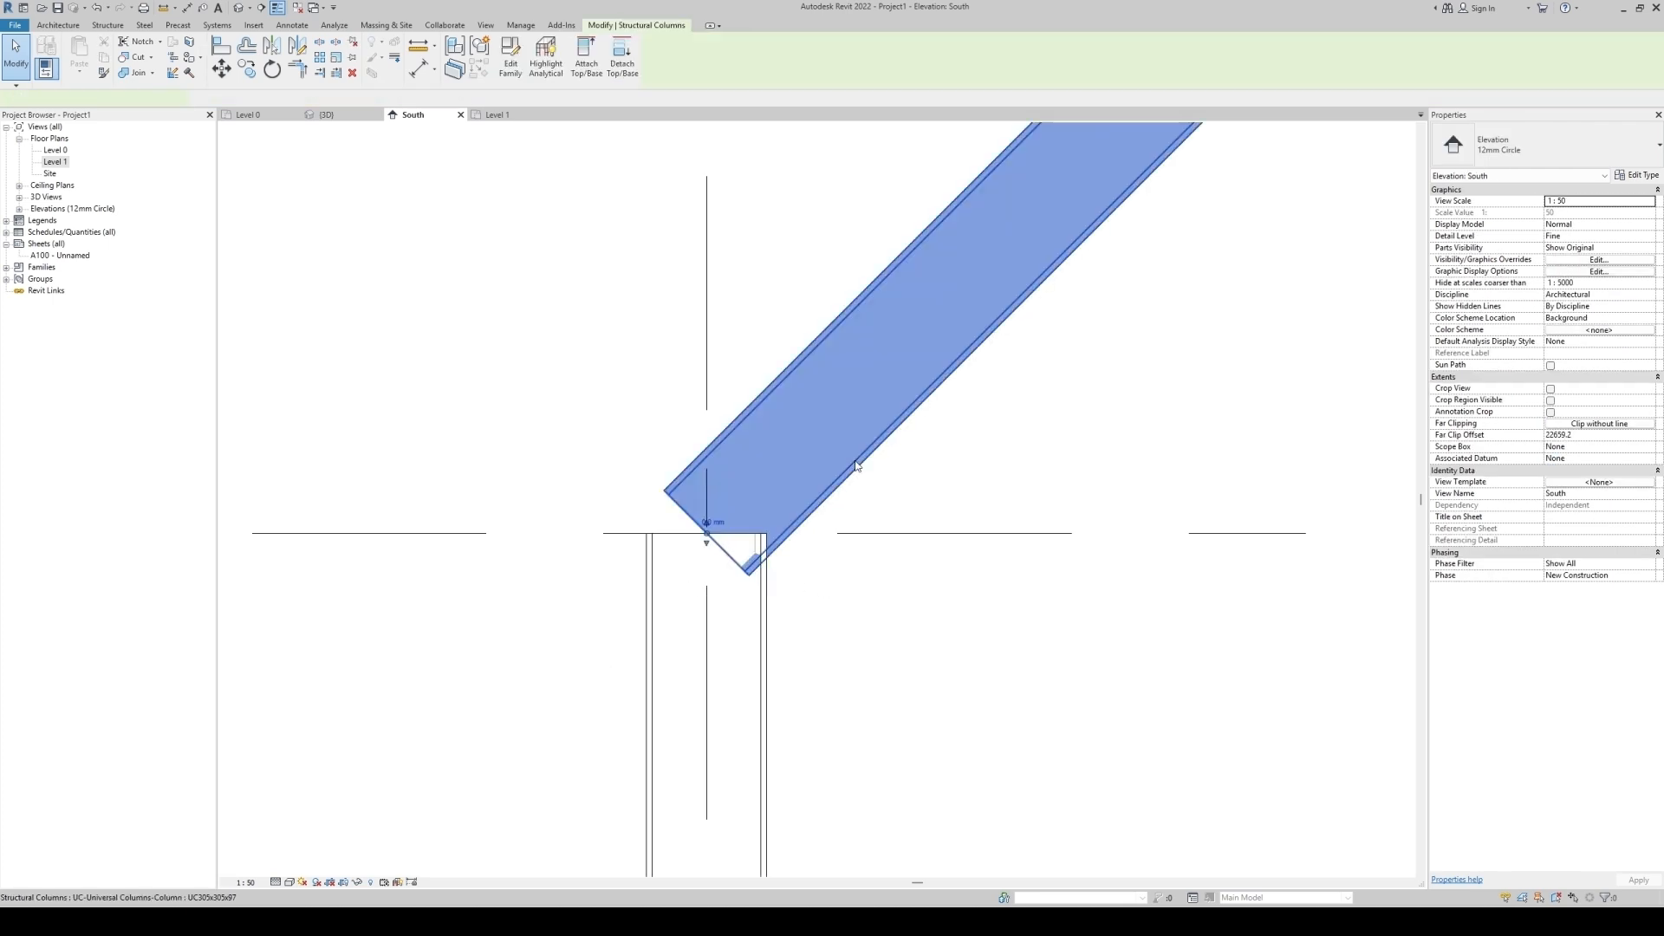
{"action": "left_click", "coordinate": [1578, 330]}
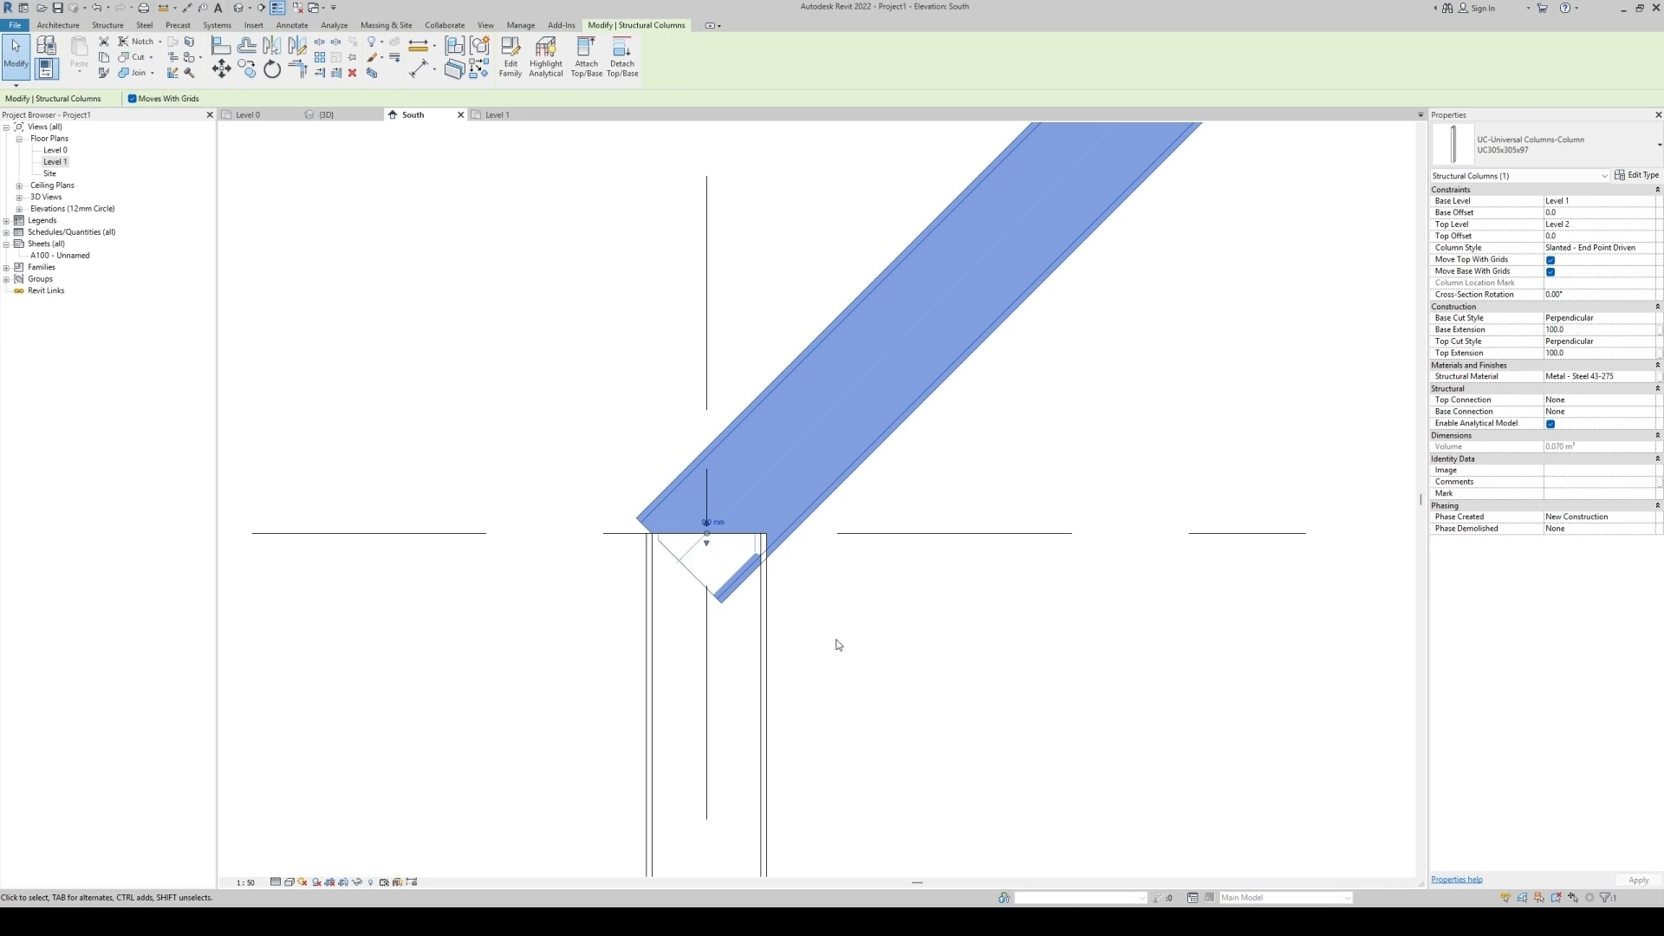
Set the lower vertical column's top offset to 65 mm.
{"action": "left_click", "coordinate": [765, 640]}
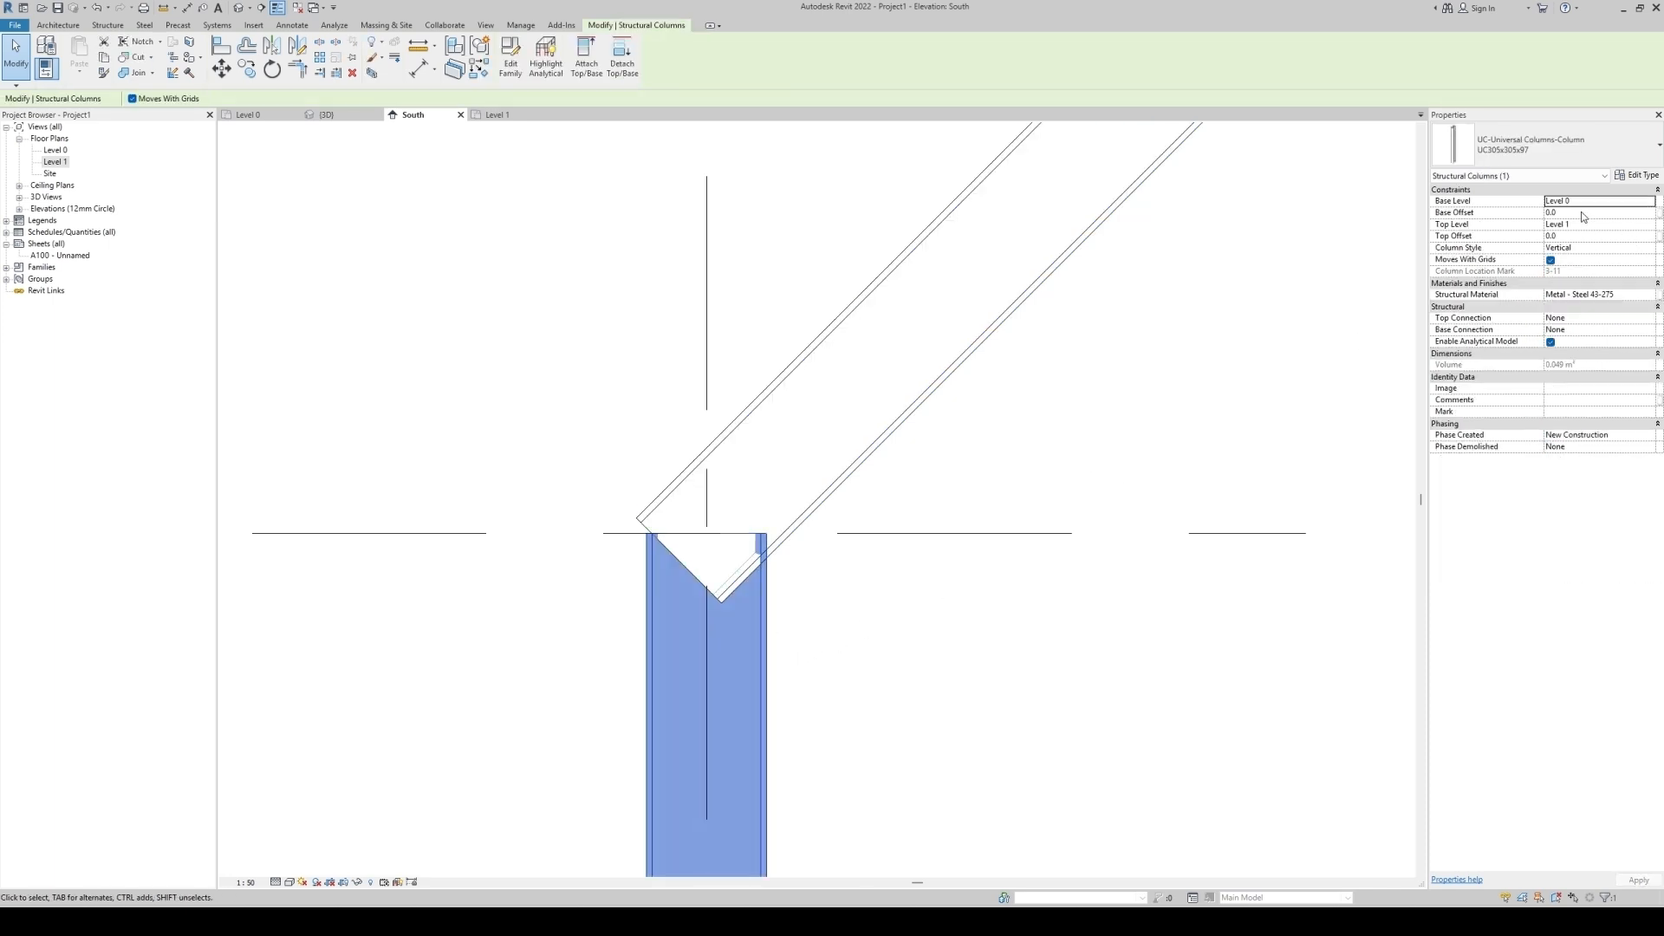
{"action": "left_click", "coordinate": [1585, 236]}
{"action": "type", "text": "65"}
{"action": "scroll", "coordinate": [664, 507], "scroll_direction": "up", "scroll_amount": 8}
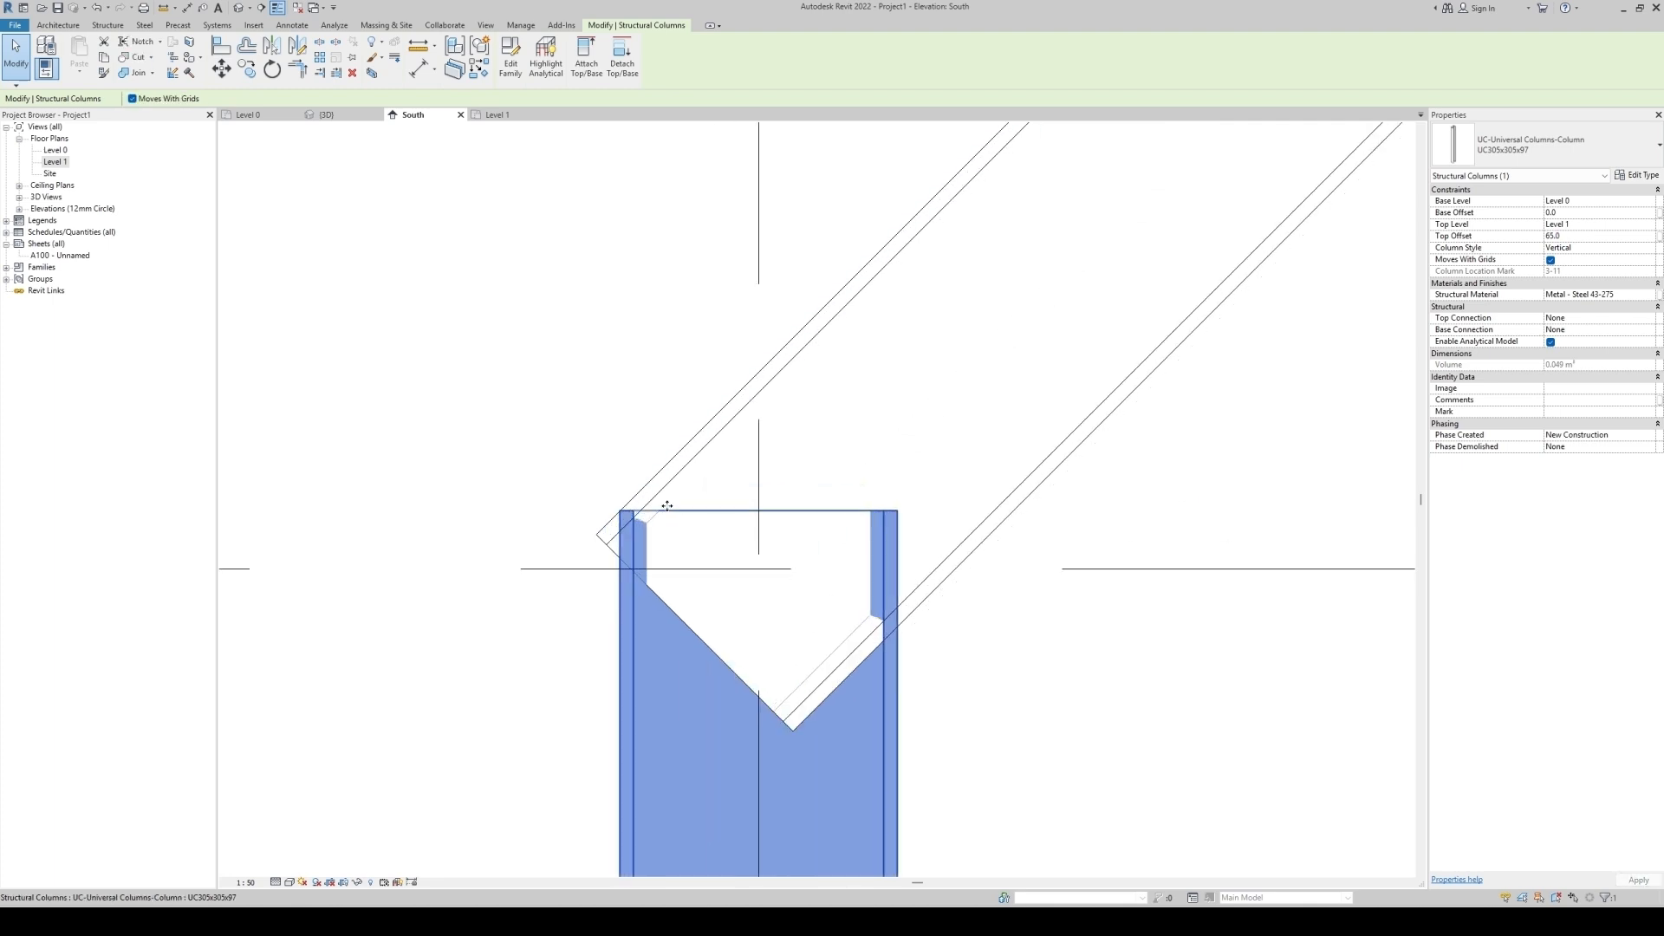
{"action": "left_click", "coordinate": [590, 512]}
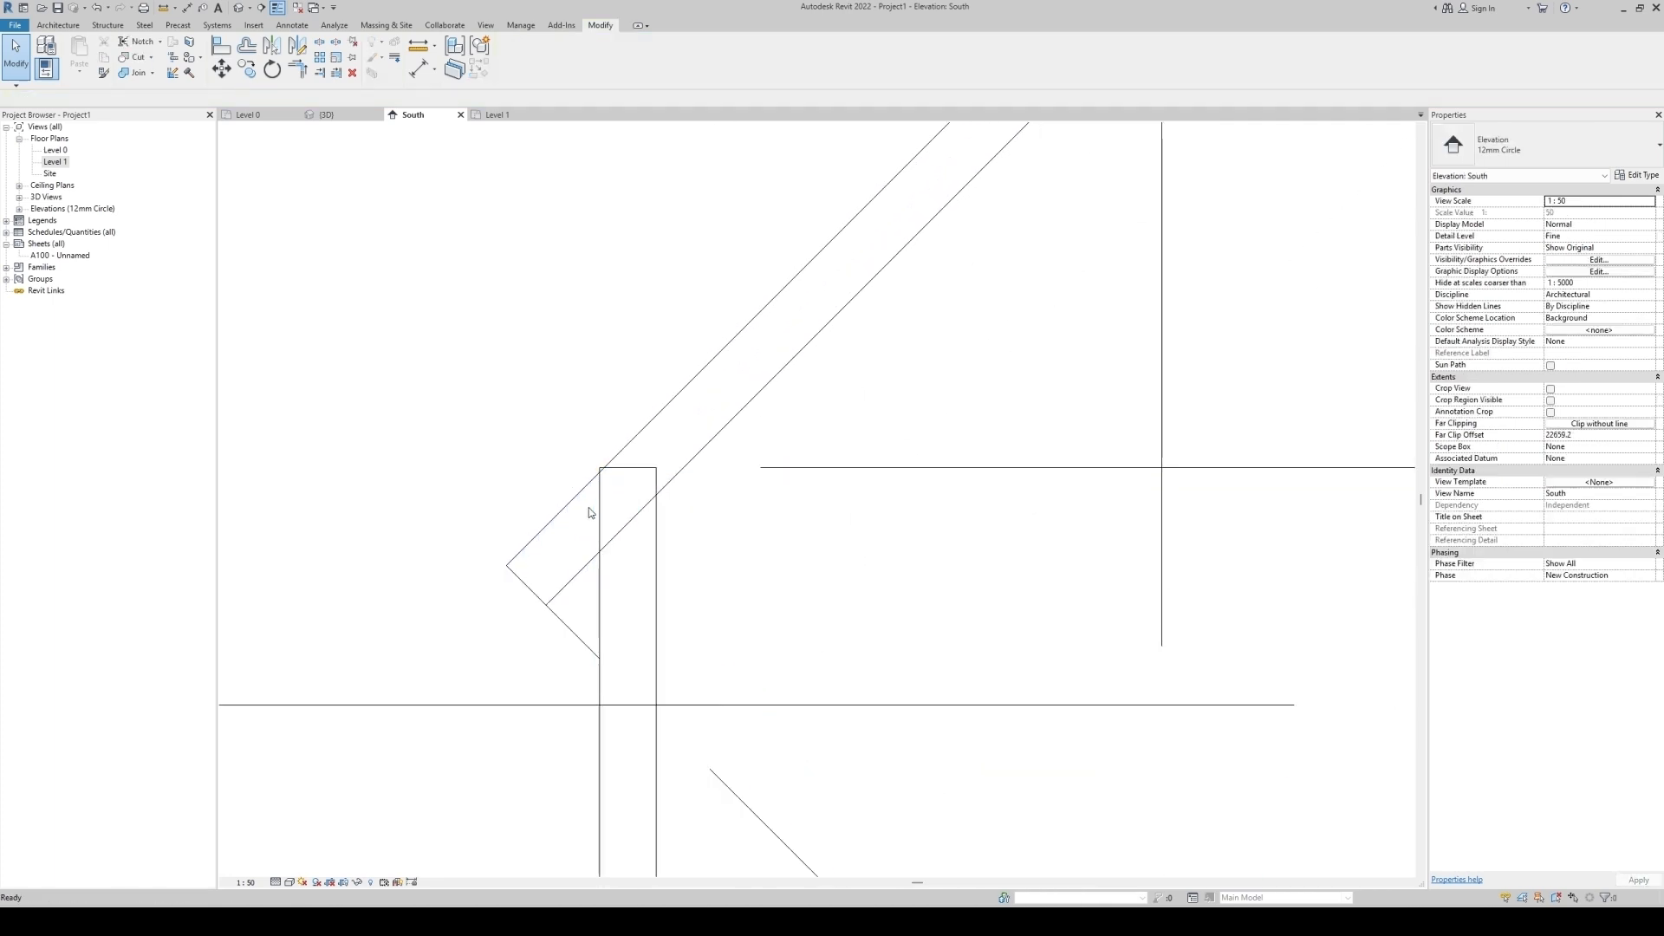
Draw a detail line across the lower joint from the vertical column's corner to the slanted column's face.
{"action": "key", "text": "d"}
{"action": "key", "text": "l"}
{"action": "left_click", "coordinate": [600, 468]}
{"action": "scroll", "coordinate": [572, 416], "scroll_direction": "down", "scroll_amount": 4}
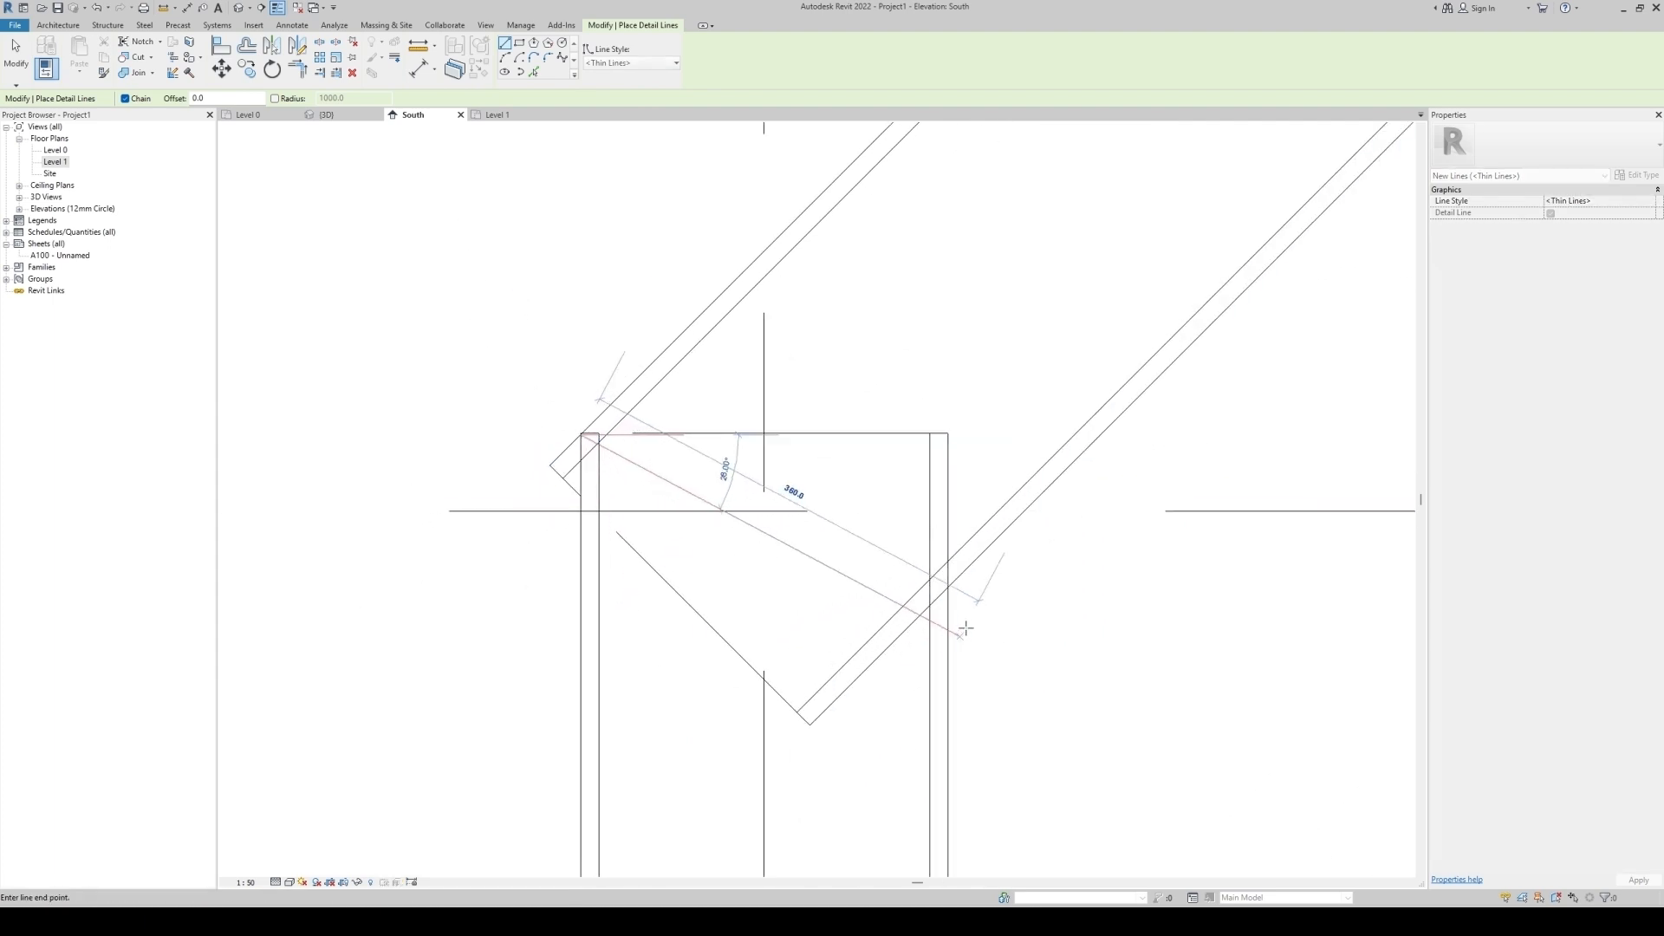
{"action": "left_click", "coordinate": [948, 589]}
{"action": "key", "text": "Escape"}
{"action": "key", "text": "Escape"}
{"action": "scroll", "coordinate": [743, 531], "scroll_direction": "down", "scroll_amount": 3}
Draw a reference plane along the detail line across the lower joint.
{"action": "left_click", "coordinate": [799, 529]}
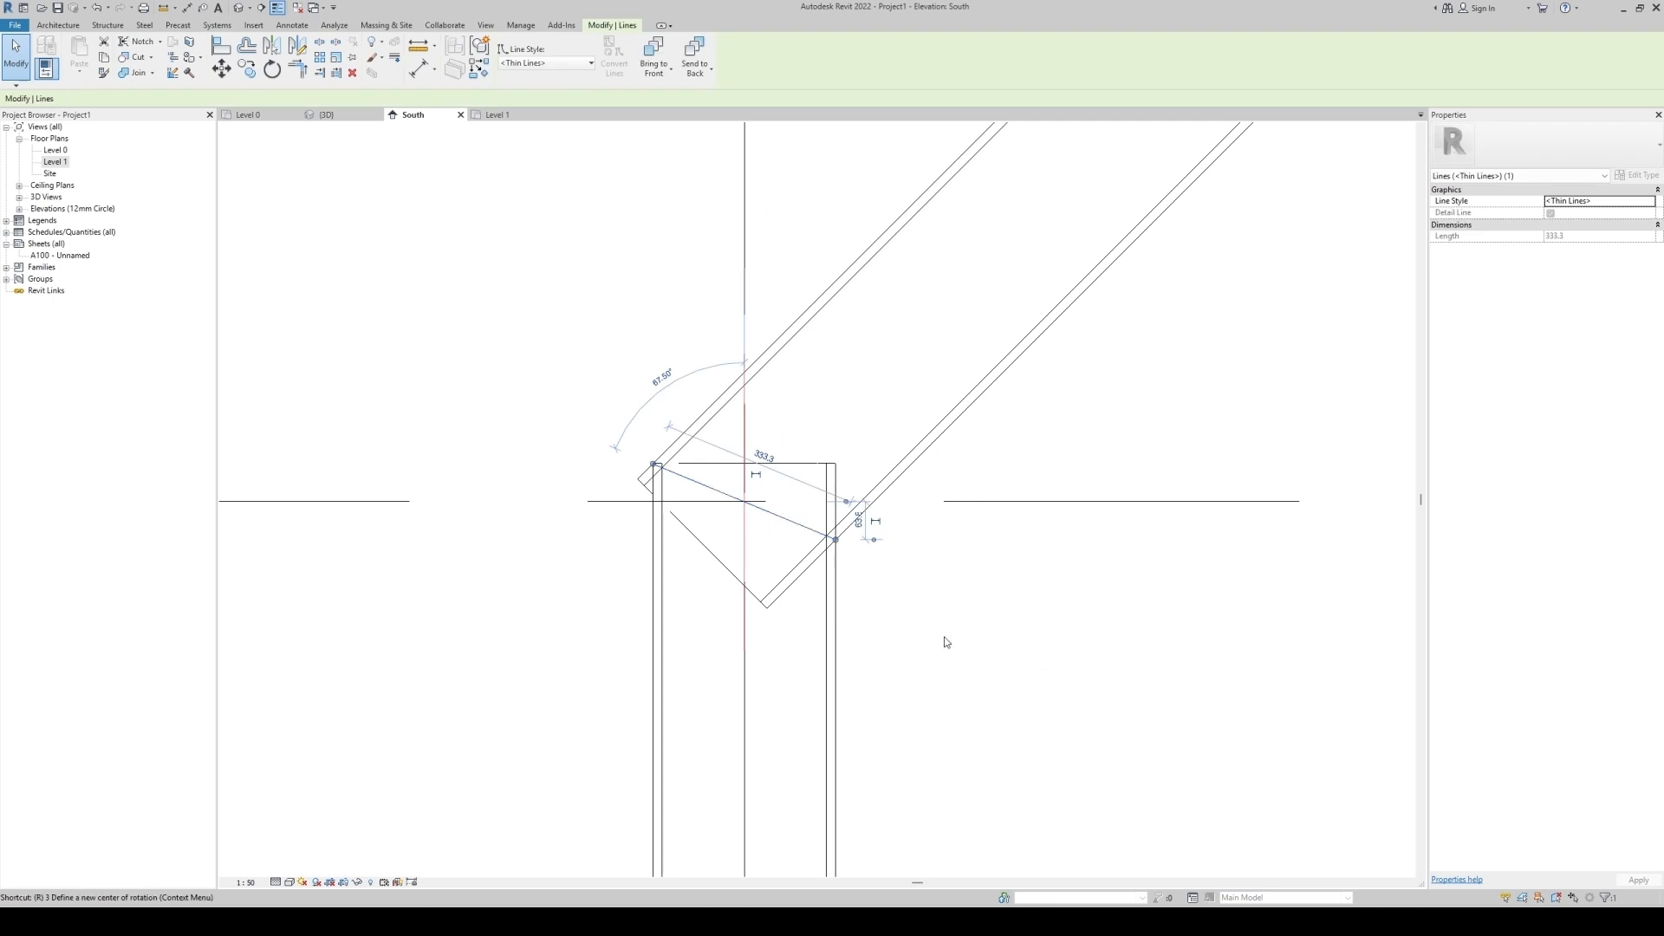
{"action": "key", "text": "r"}
{"action": "key", "text": "p"}
{"action": "scroll", "coordinate": [659, 468], "scroll_direction": "up", "scroll_amount": 5}
{"action": "scroll", "coordinate": [637, 476], "scroll_direction": "up", "scroll_amount": 3}
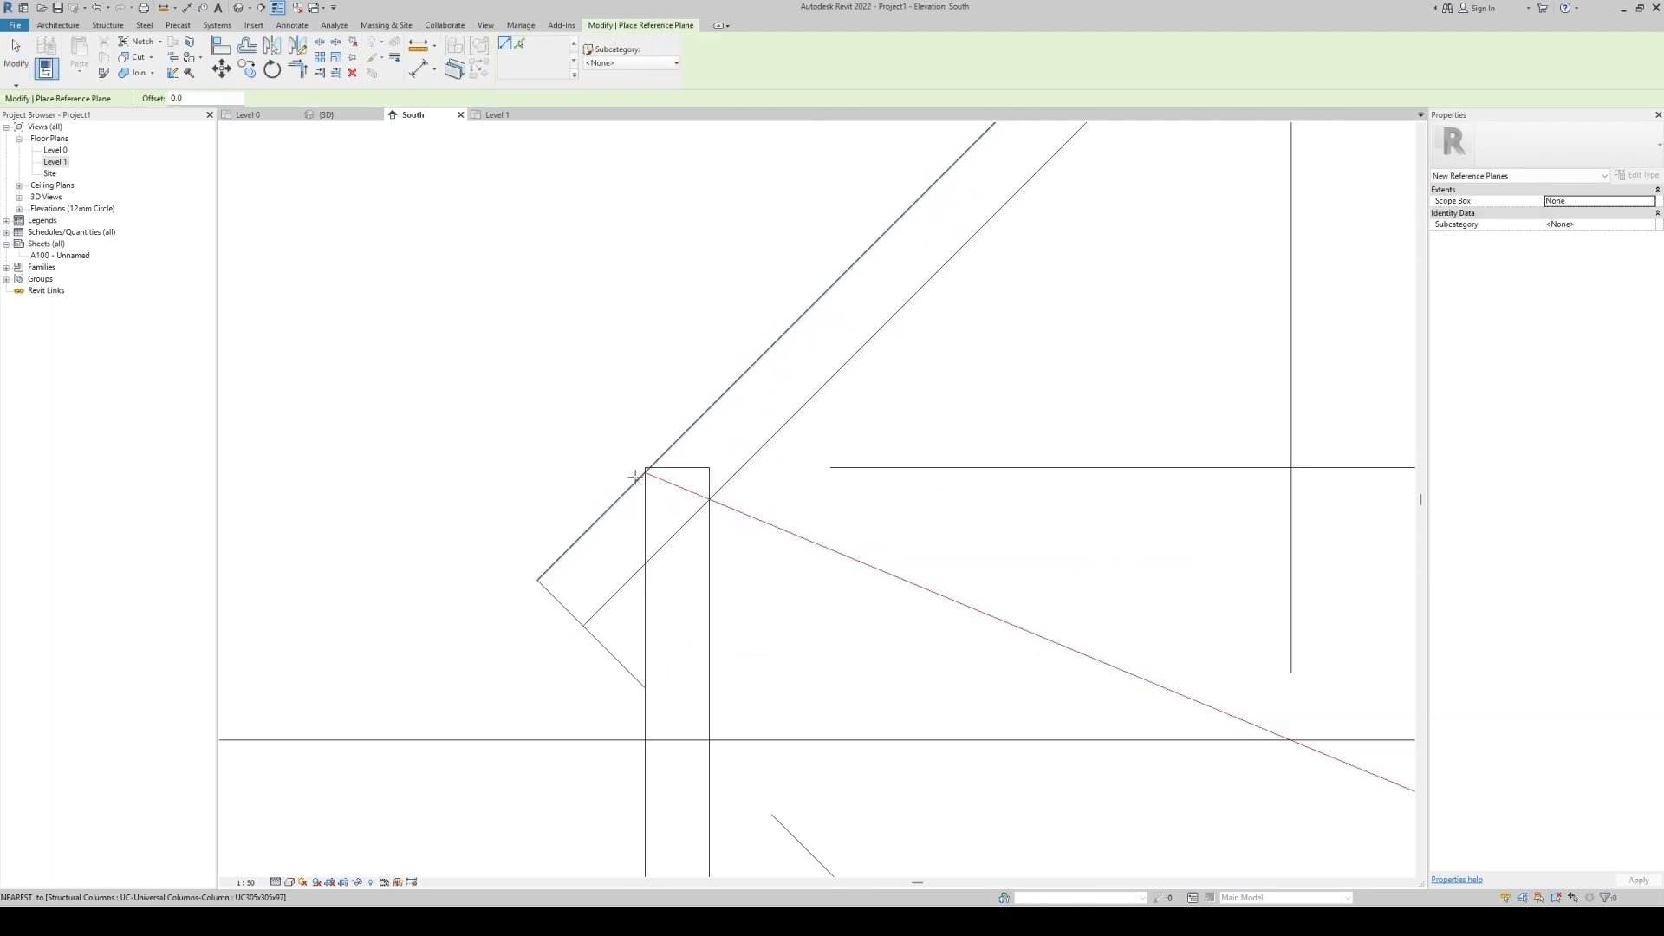
{"action": "left_click", "coordinate": [638, 476]}
{"action": "middle_click_drag", "start_coordinate": [1223, 705], "coordinate": [798, 485]}
{"action": "scroll", "coordinate": [854, 533], "scroll_direction": "down", "scroll_amount": 8}
{"action": "scroll", "coordinate": [1052, 610], "scroll_direction": "up", "scroll_amount": 5}
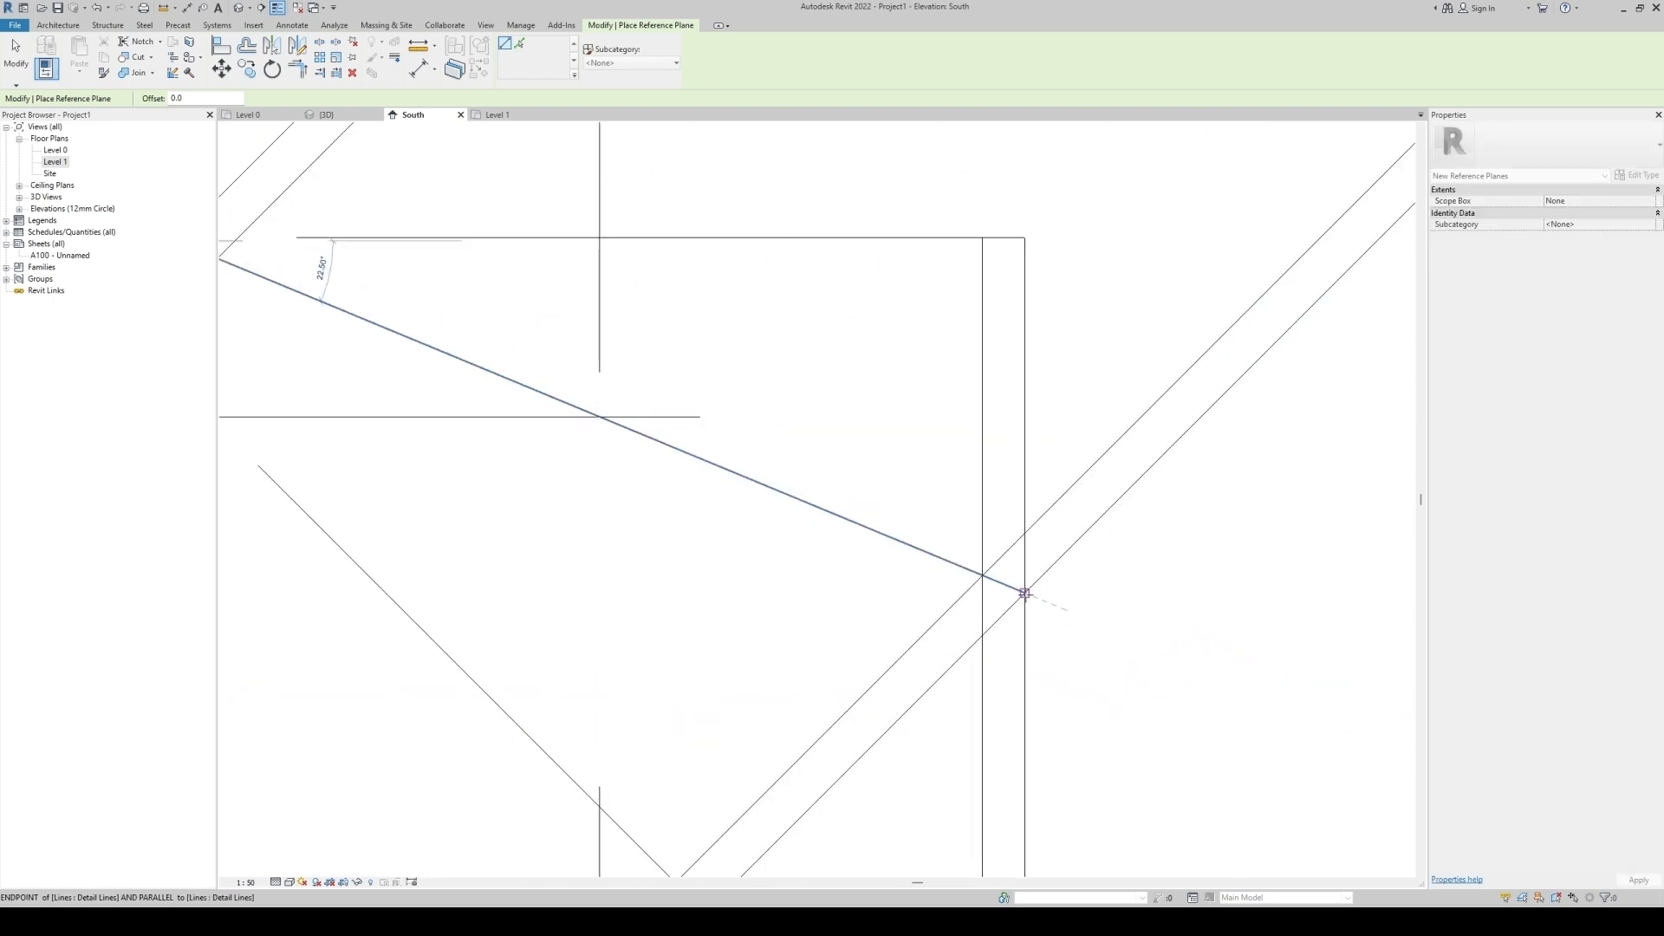
{"action": "left_click", "coordinate": [1025, 594]}
{"action": "scroll", "coordinate": [1073, 639], "scroll_direction": "down", "scroll_amount": 5}
{"action": "key", "text": "Escape"}
{"action": "key", "text": "Escape"}
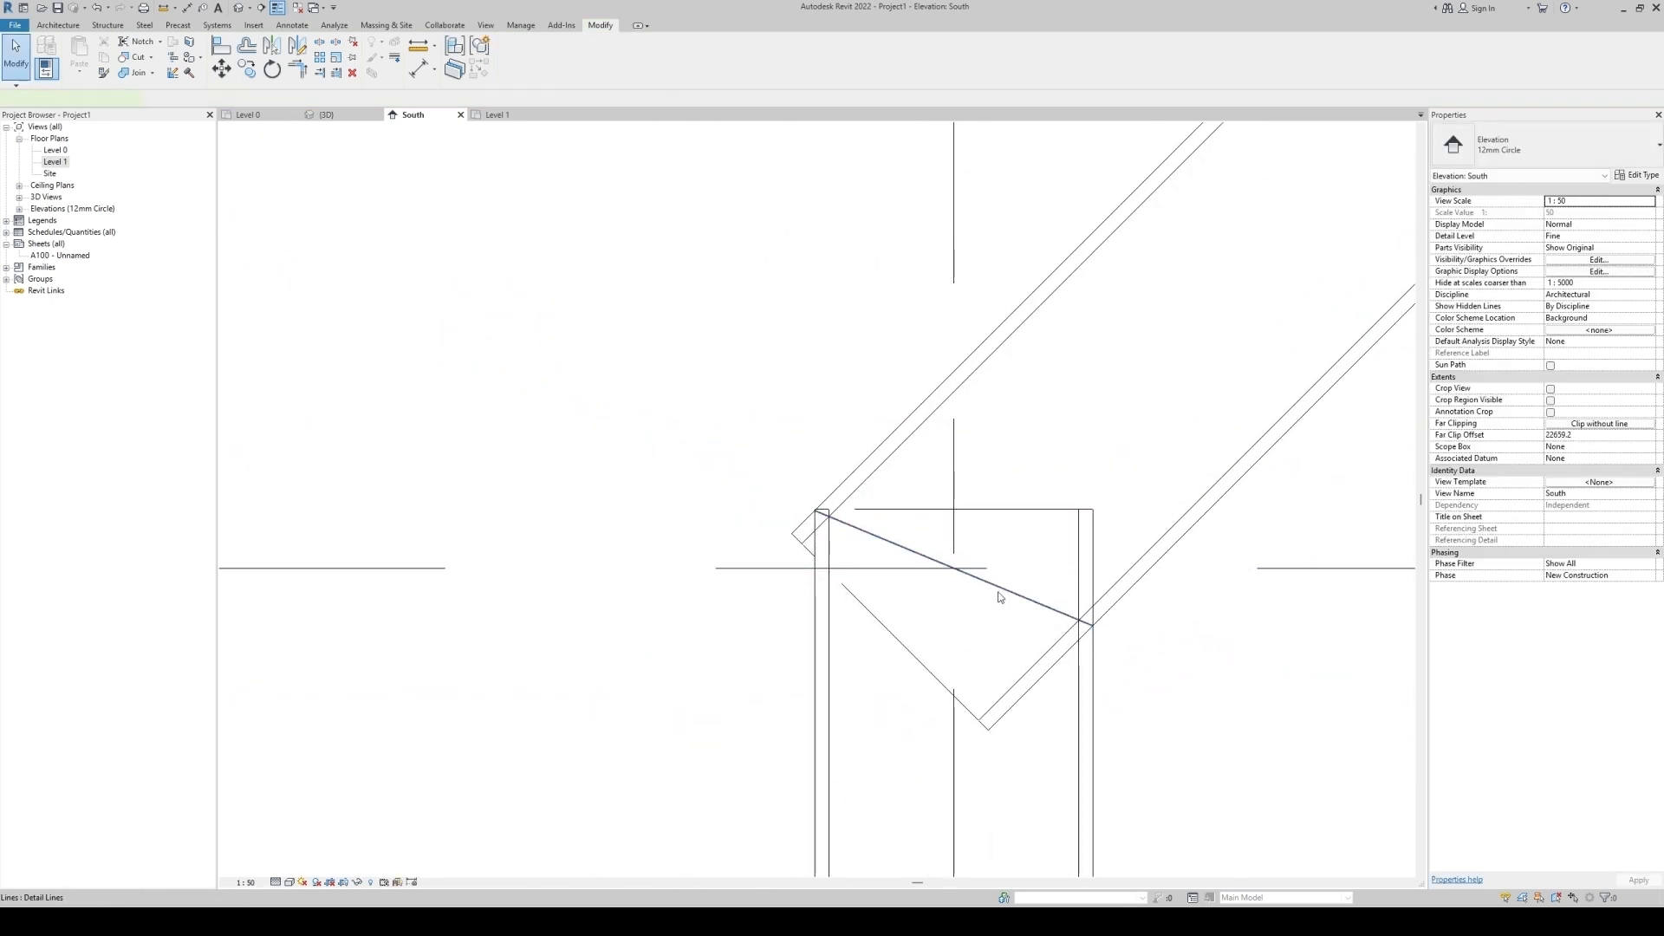
Cut the slanted column and the lower vertical column with the reference plane at the lower joint.
{"action": "left_click", "coordinate": [993, 589]}
{"action": "key", "text": "Escape"}
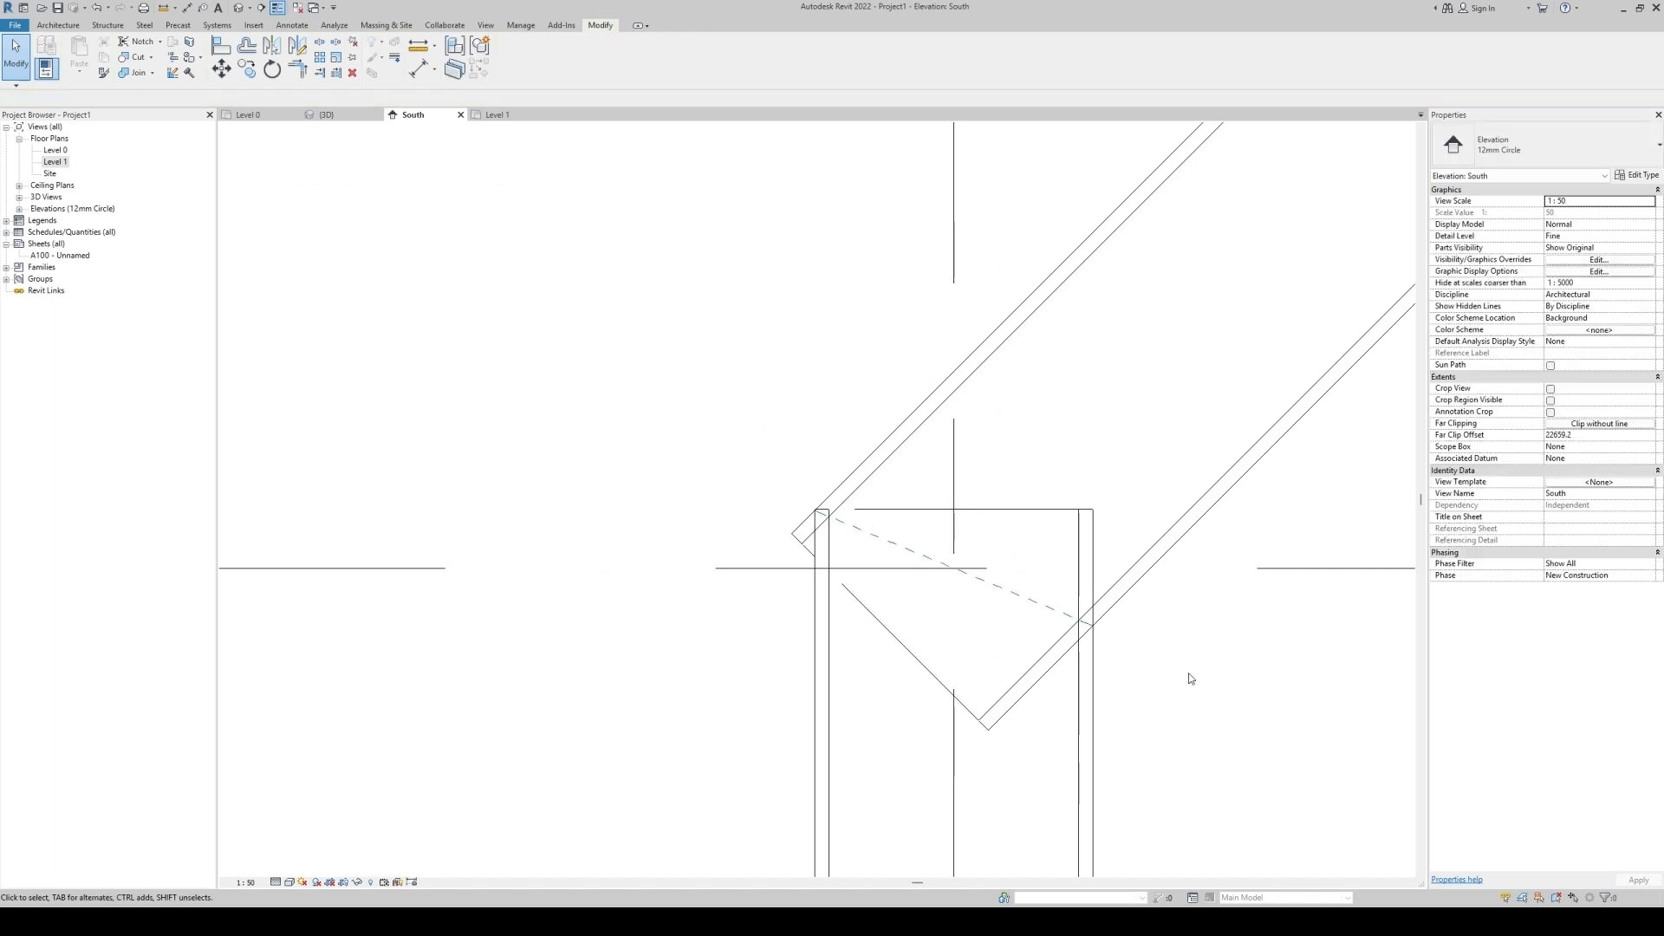
{"action": "left_click", "coordinate": [136, 57]}
{"action": "scroll", "coordinate": [725, 399], "scroll_direction": "down", "scroll_amount": 2}
{"action": "left_click", "coordinate": [895, 346]}
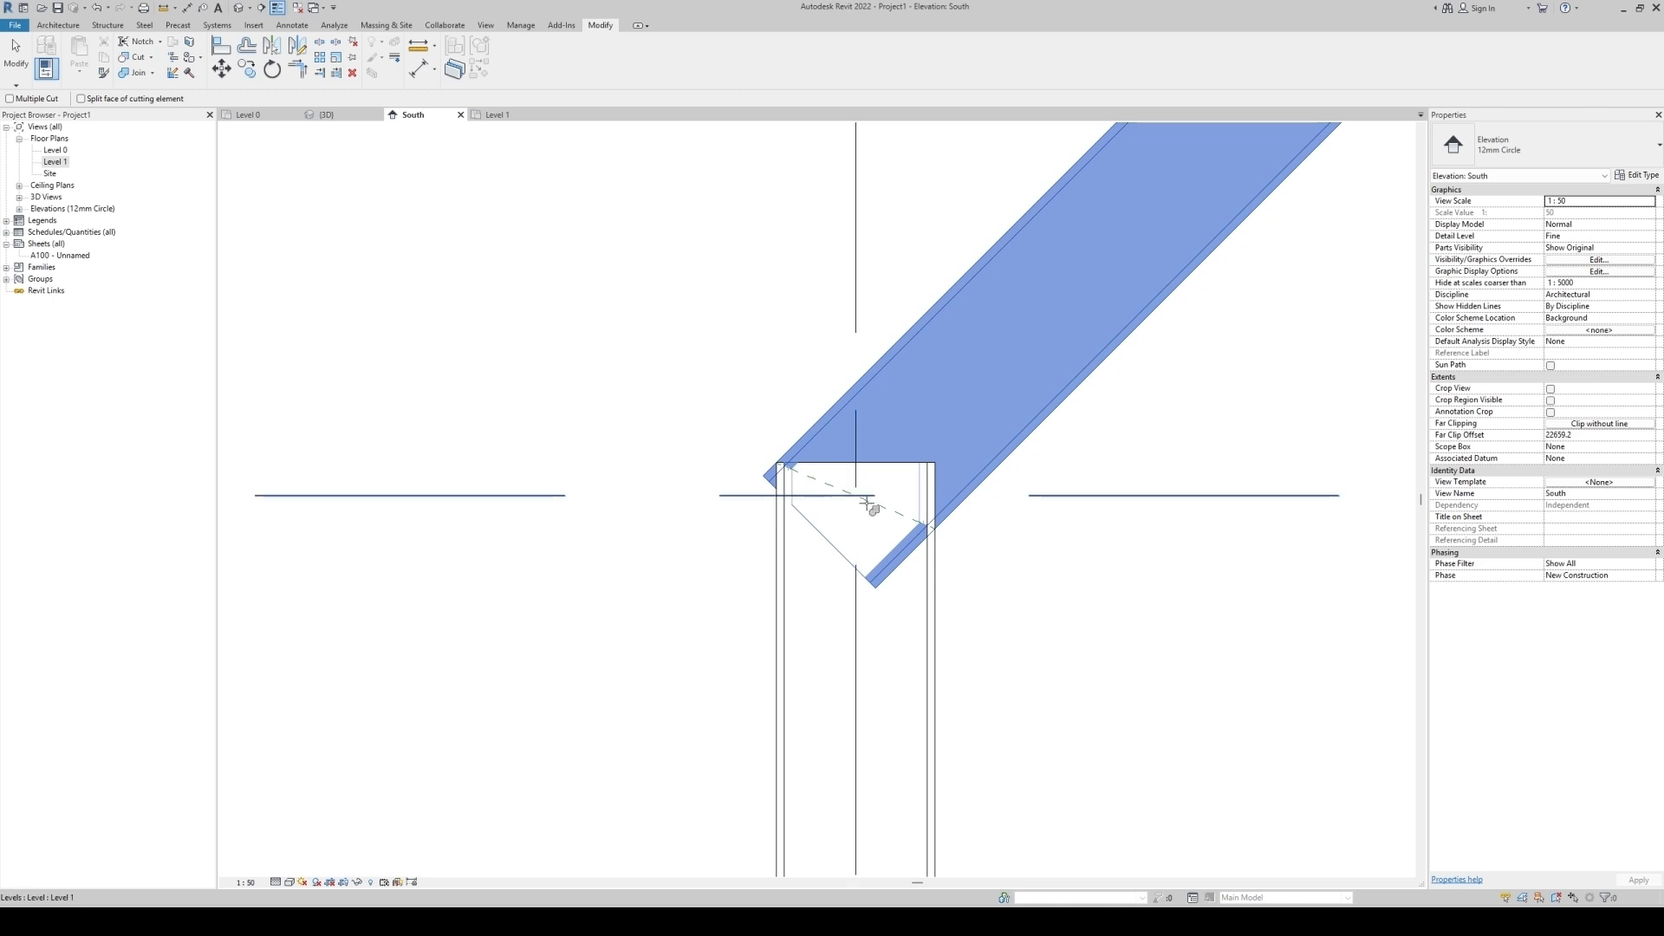
{"action": "left_click", "coordinate": [861, 495]}
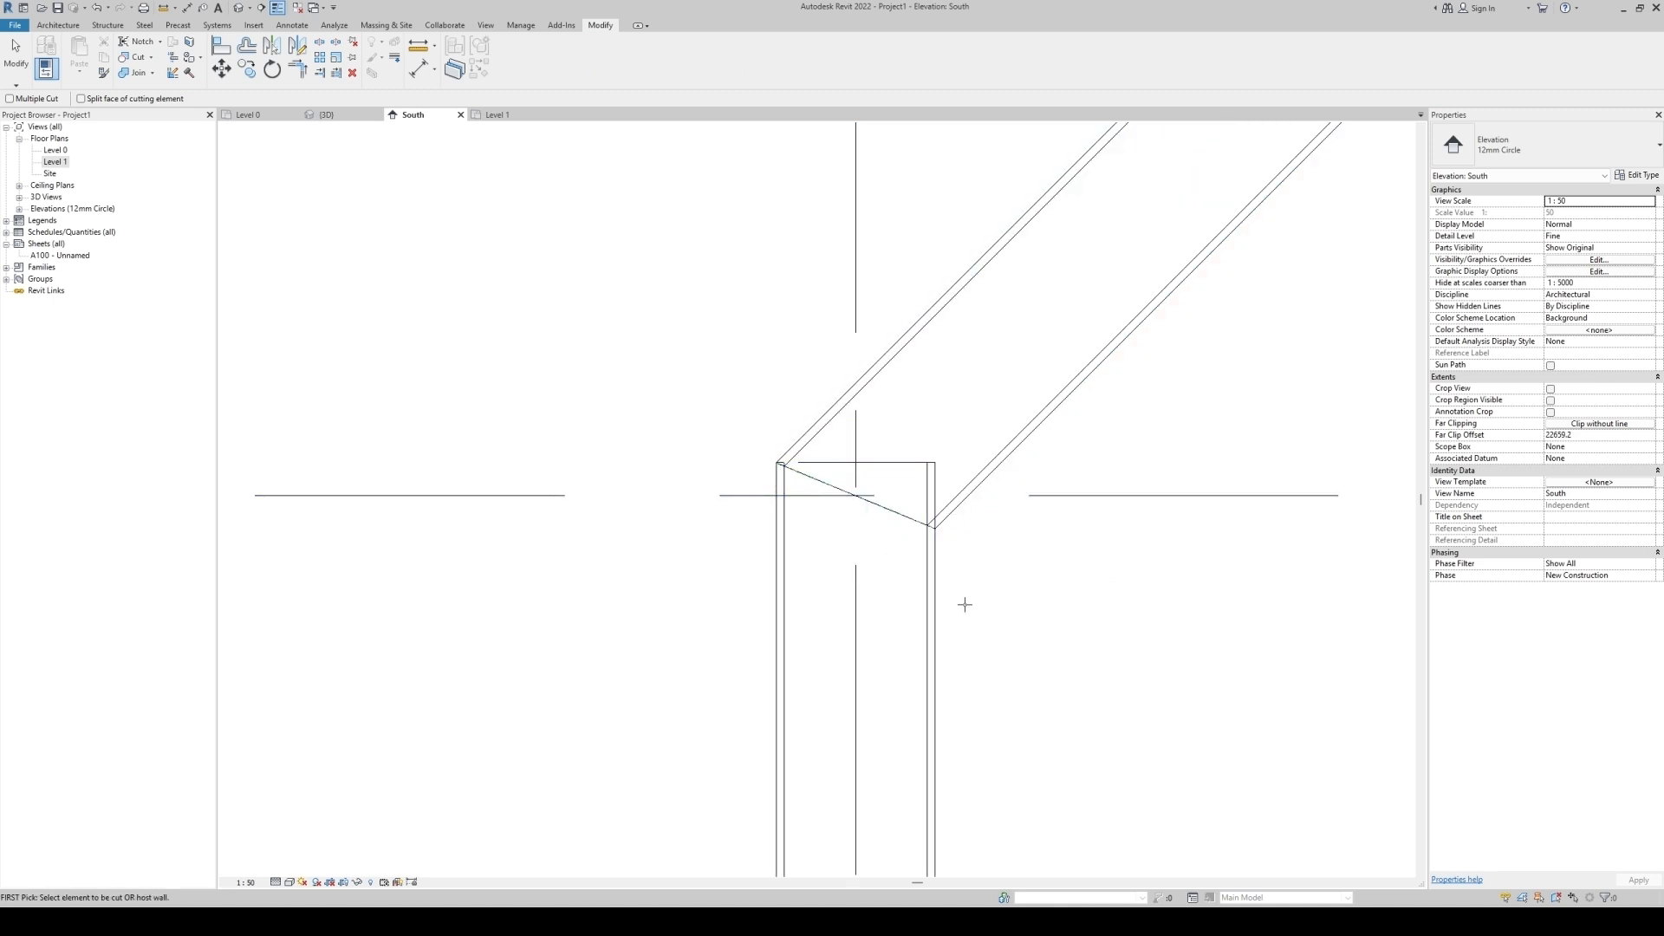
{"action": "left_click", "coordinate": [913, 518]}
{"action": "scroll", "coordinate": [647, 593], "scroll_direction": "down", "scroll_amount": 3}
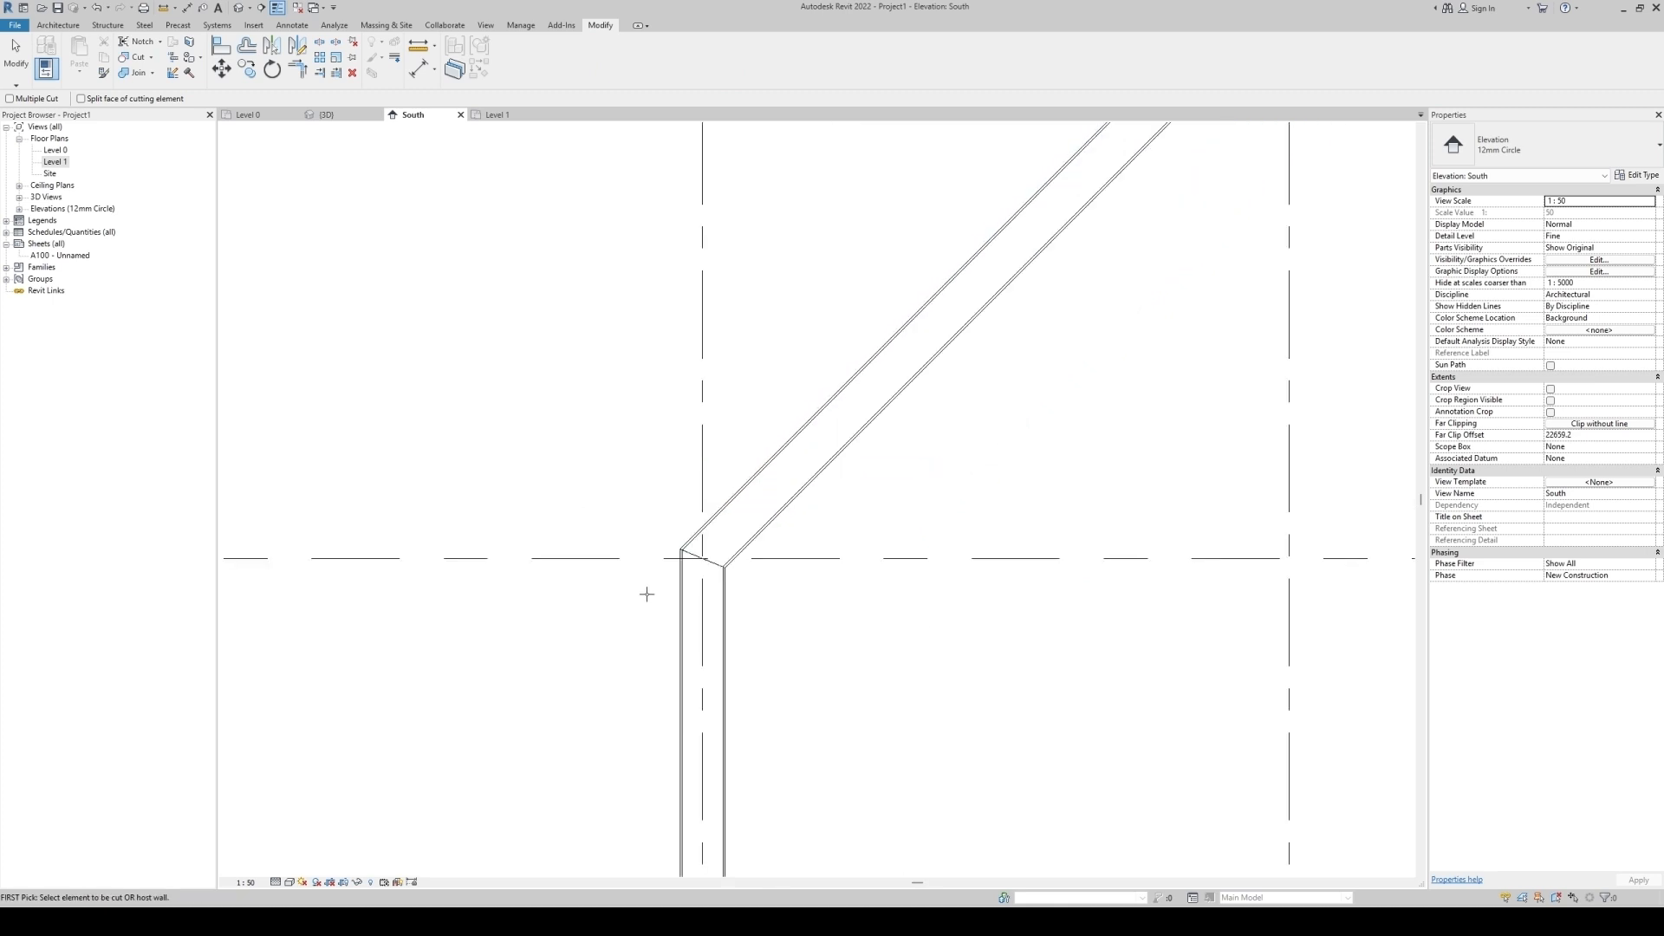
Review the column assembly in the 3D, Level 1 and South views.
{"action": "left_click", "coordinate": [333, 117]}
{"action": "scroll", "coordinate": [748, 390], "scroll_direction": "down", "scroll_amount": 4}
{"action": "middle_click_drag", "start_coordinate": [699, 596], "coordinate": [715, 734], "text": "shift"}
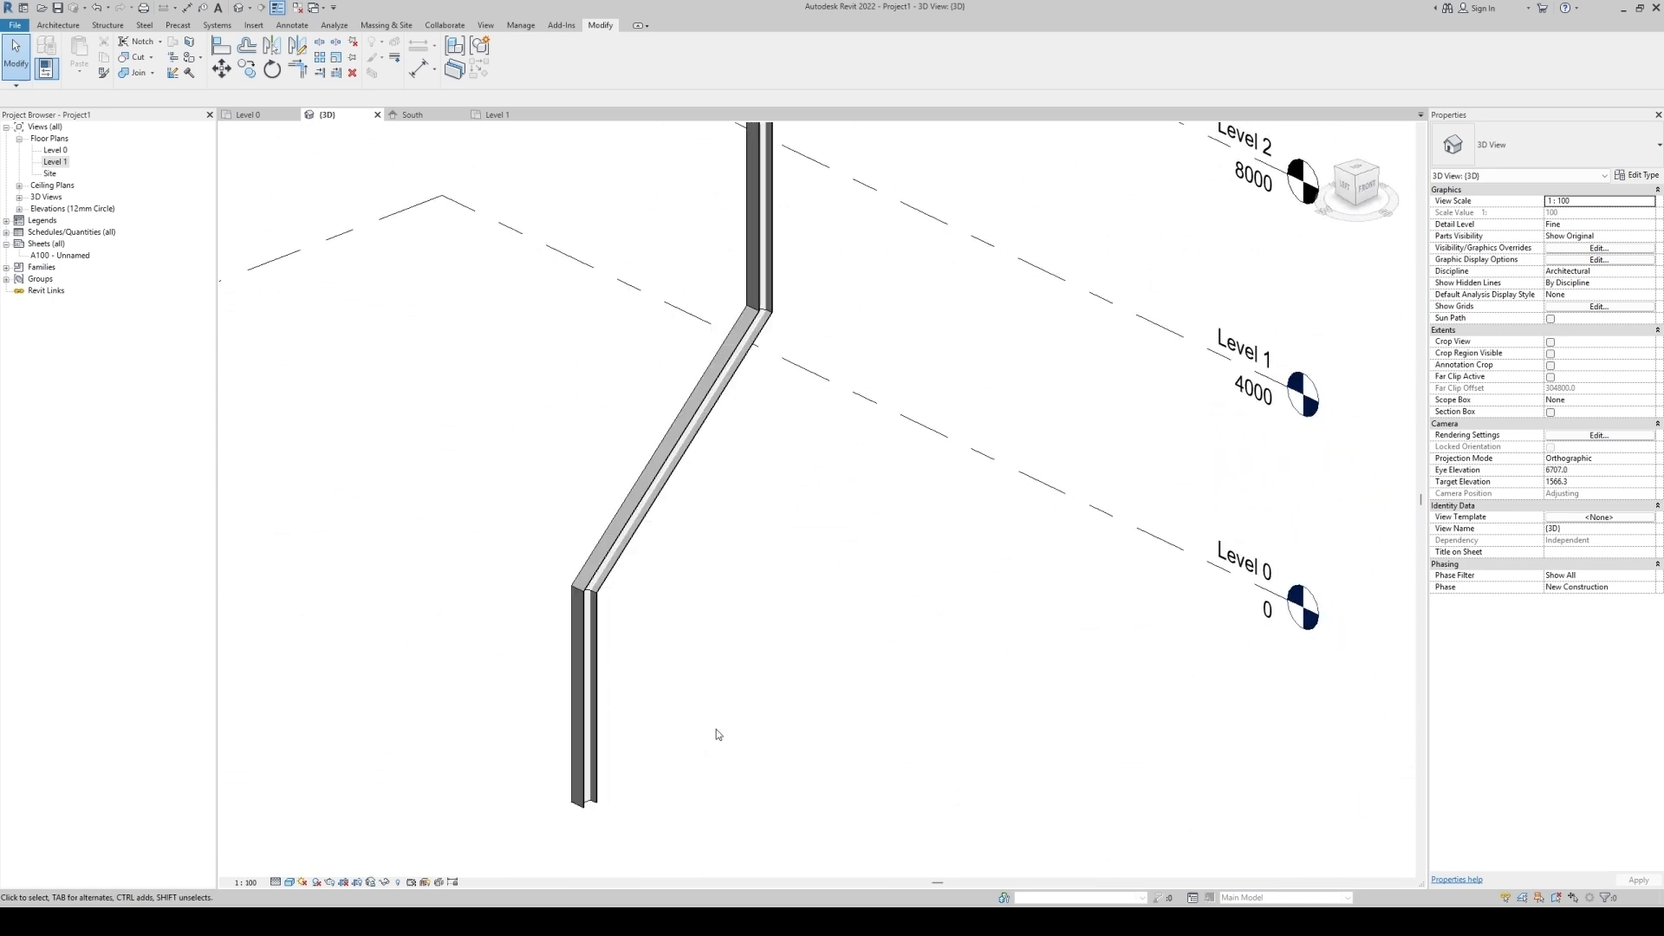
{"action": "left_click", "coordinate": [500, 116]}
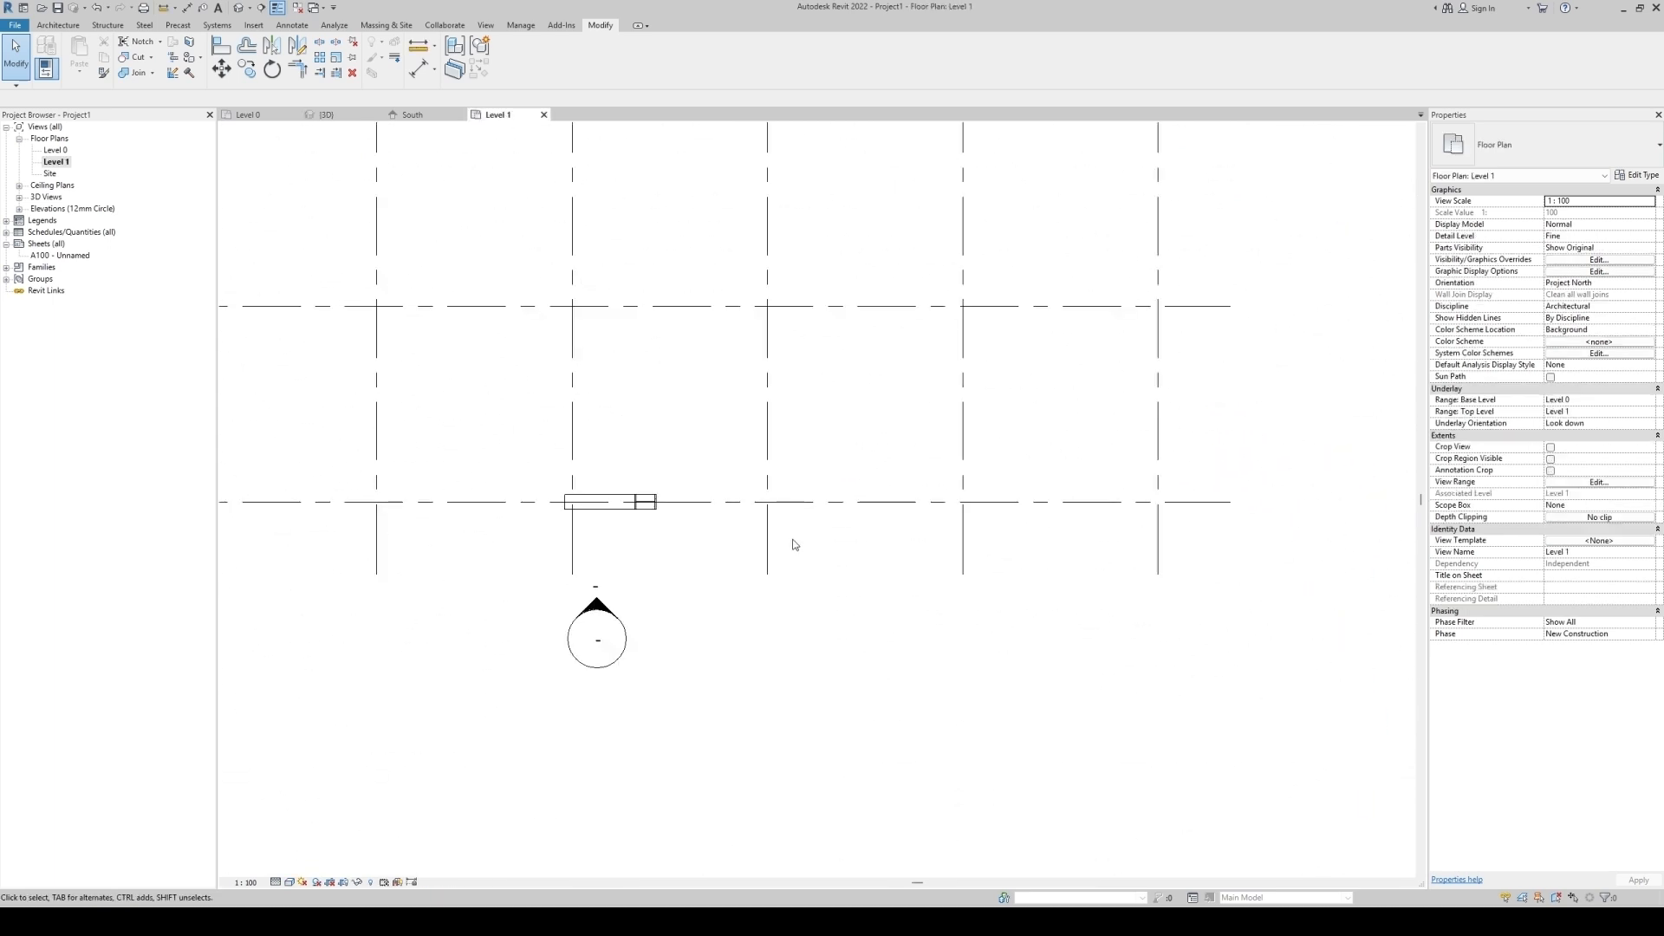
{"action": "left_click", "coordinate": [413, 116]}
{"action": "scroll", "coordinate": [606, 564], "scroll_direction": "down", "scroll_amount": 5}
{"action": "scroll", "coordinate": [694, 485], "scroll_direction": "up", "scroll_amount": 5}
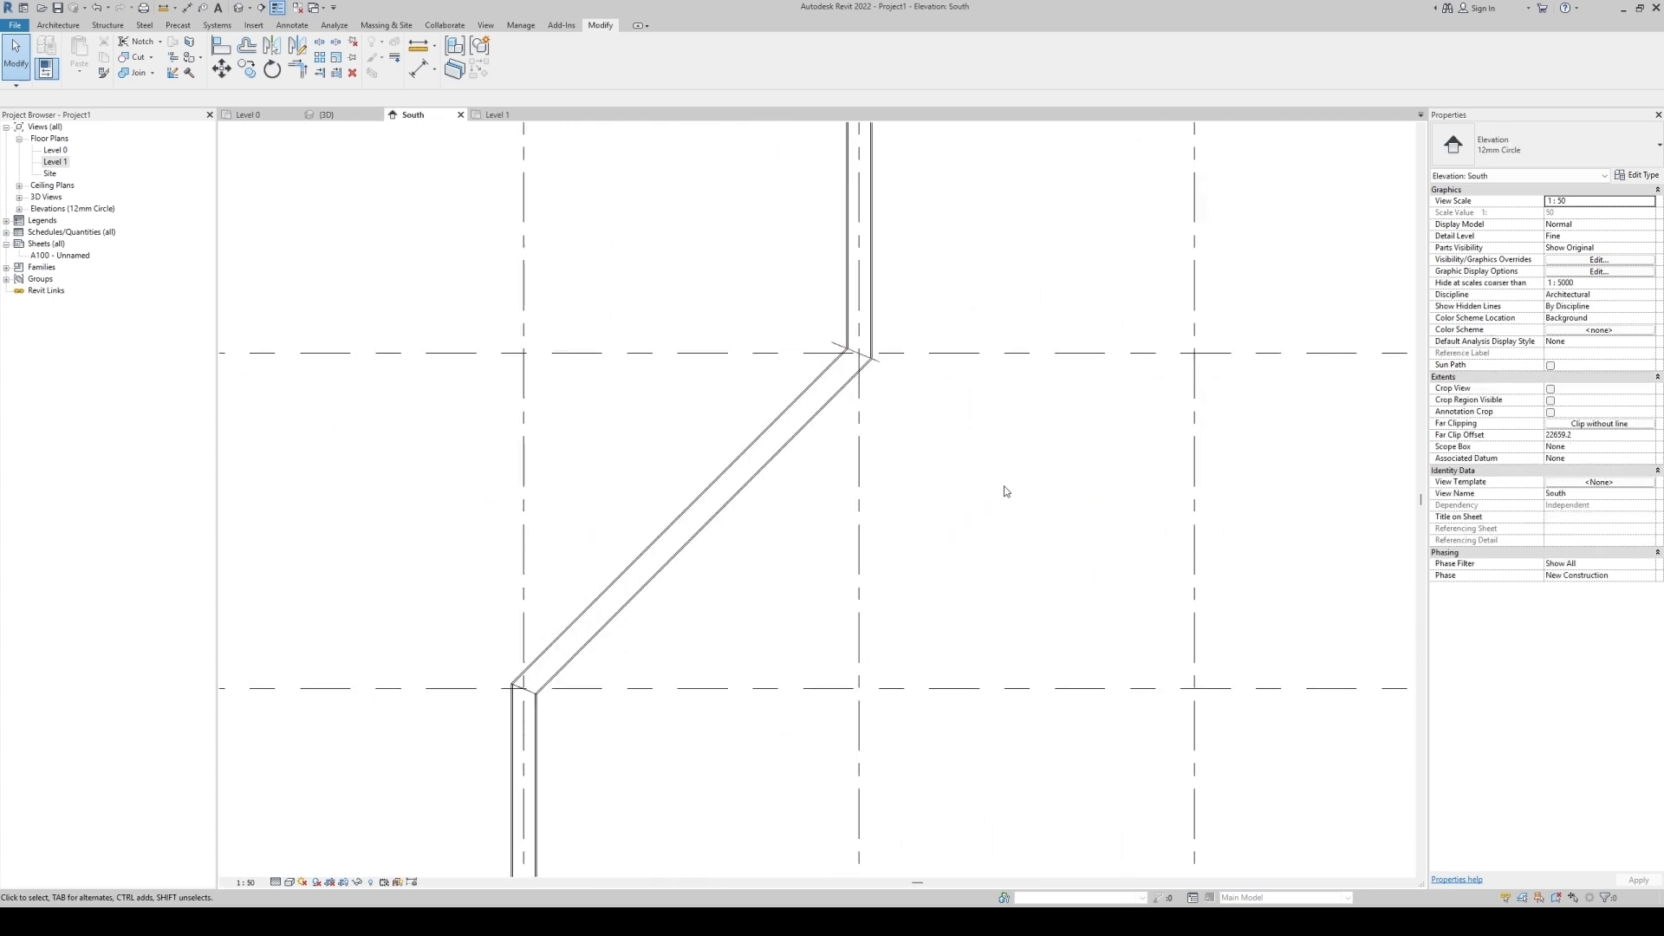
Move the upper vertical column 2000 mm to the left.
{"action": "left_click", "coordinate": [871, 369]}
{"action": "left_click", "coordinate": [914, 474]}
{"action": "scroll", "coordinate": [924, 520], "scroll_direction": "down", "scroll_amount": 2}
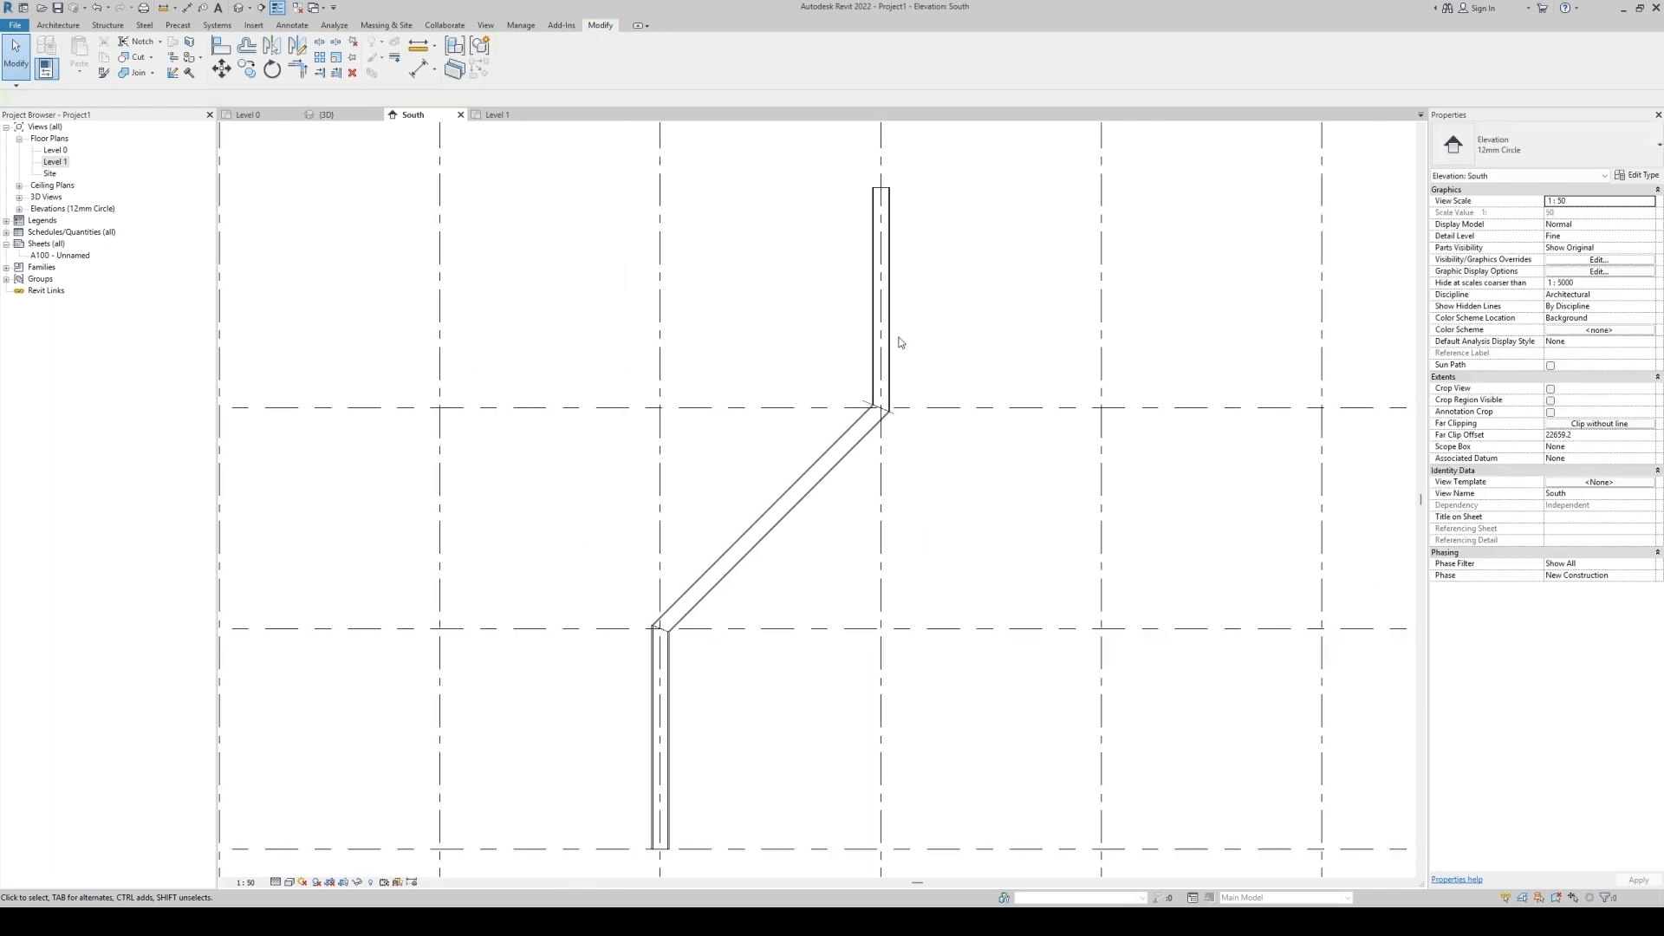
{"action": "left_click", "coordinate": [882, 338]}
{"action": "left_click", "coordinate": [660, 658]}
{"action": "left_click", "coordinate": [884, 347]}
{"action": "left_click", "coordinate": [930, 489]}
{"action": "left_click", "coordinate": [889, 338]}
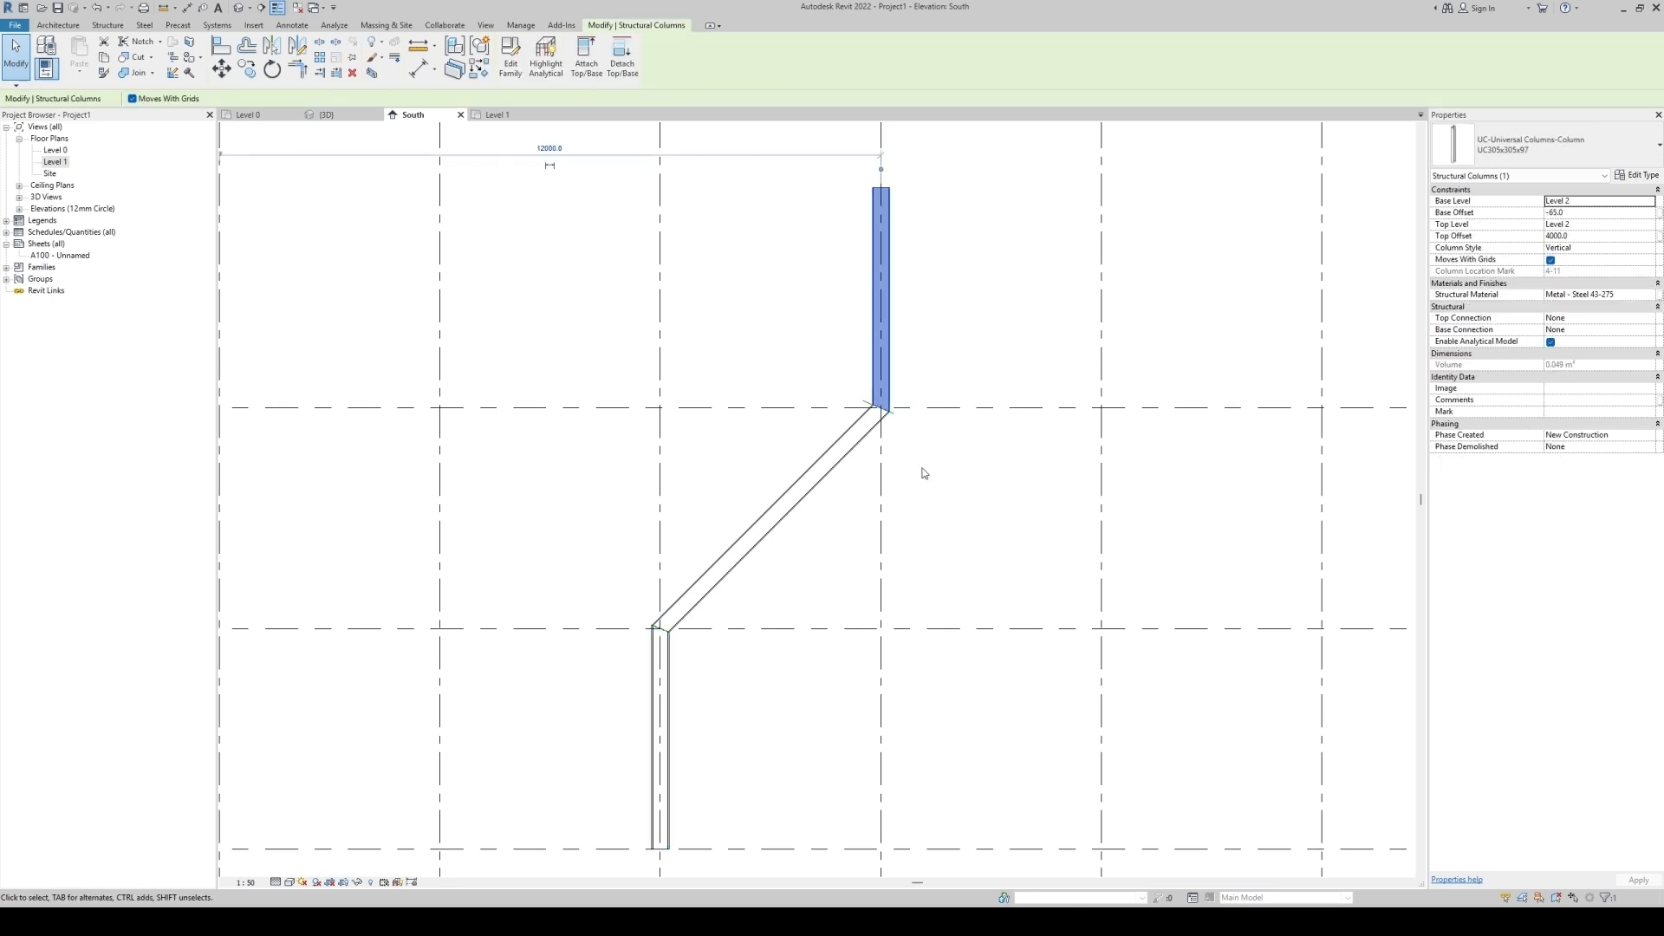
{"action": "middle_click_drag", "start_coordinate": [921, 468], "coordinate": [938, 553]}
{"action": "key", "text": "m"}
{"action": "key", "text": "v"}
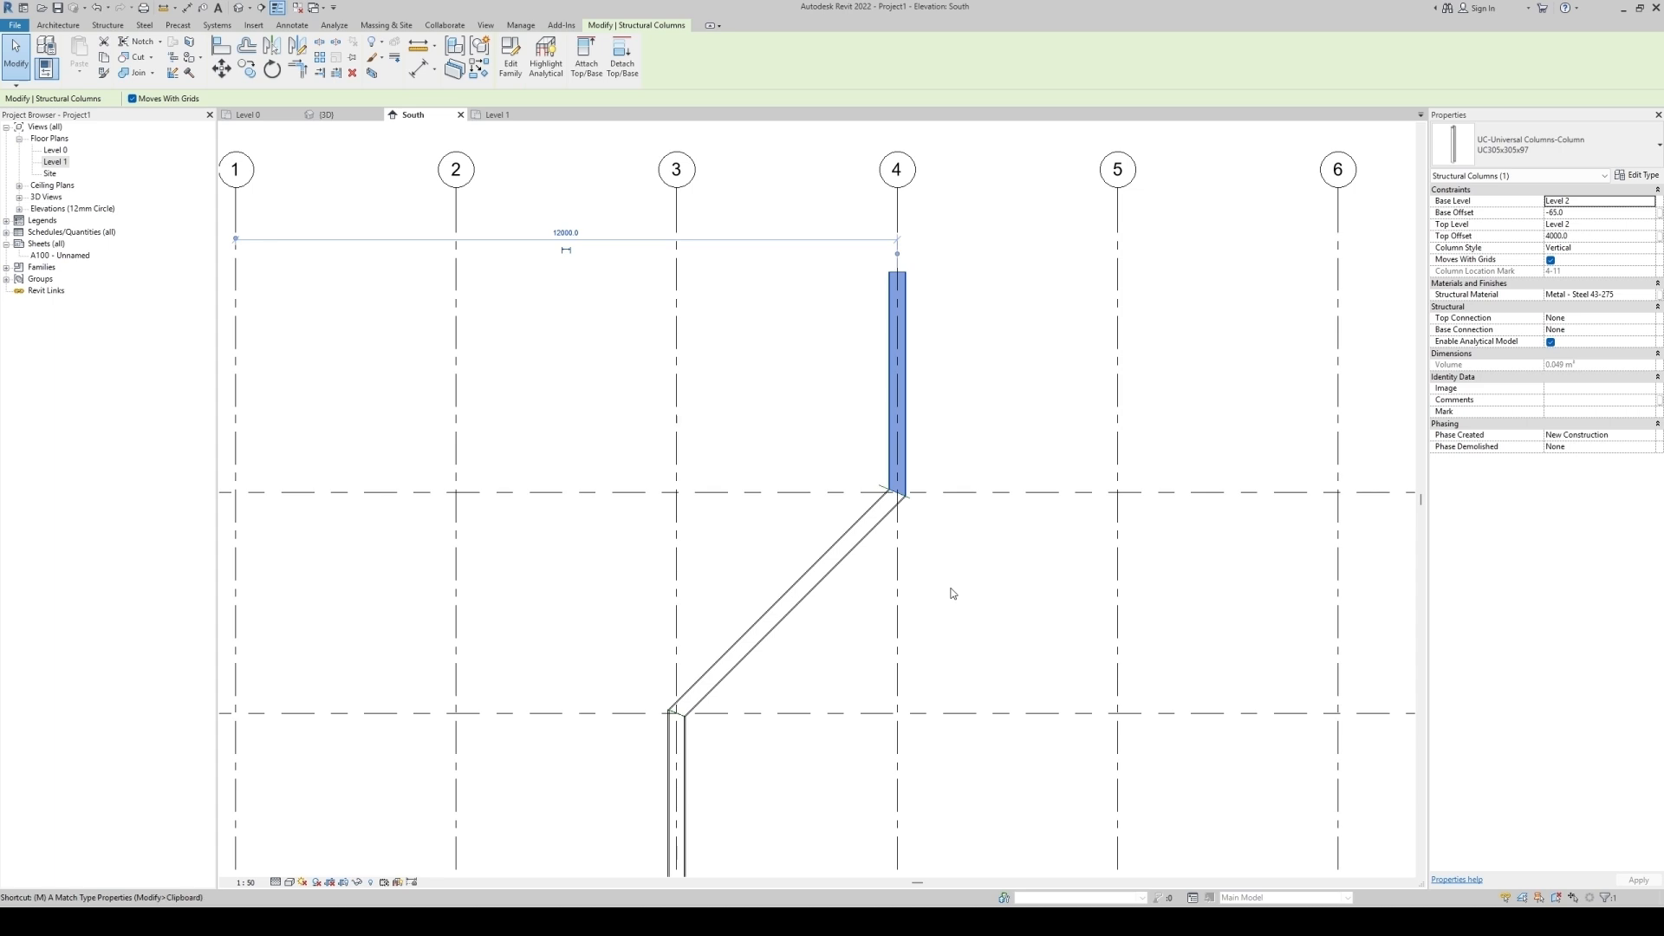
{"action": "left_click", "coordinate": [873, 397]}
{"action": "type", "text": "2000"}
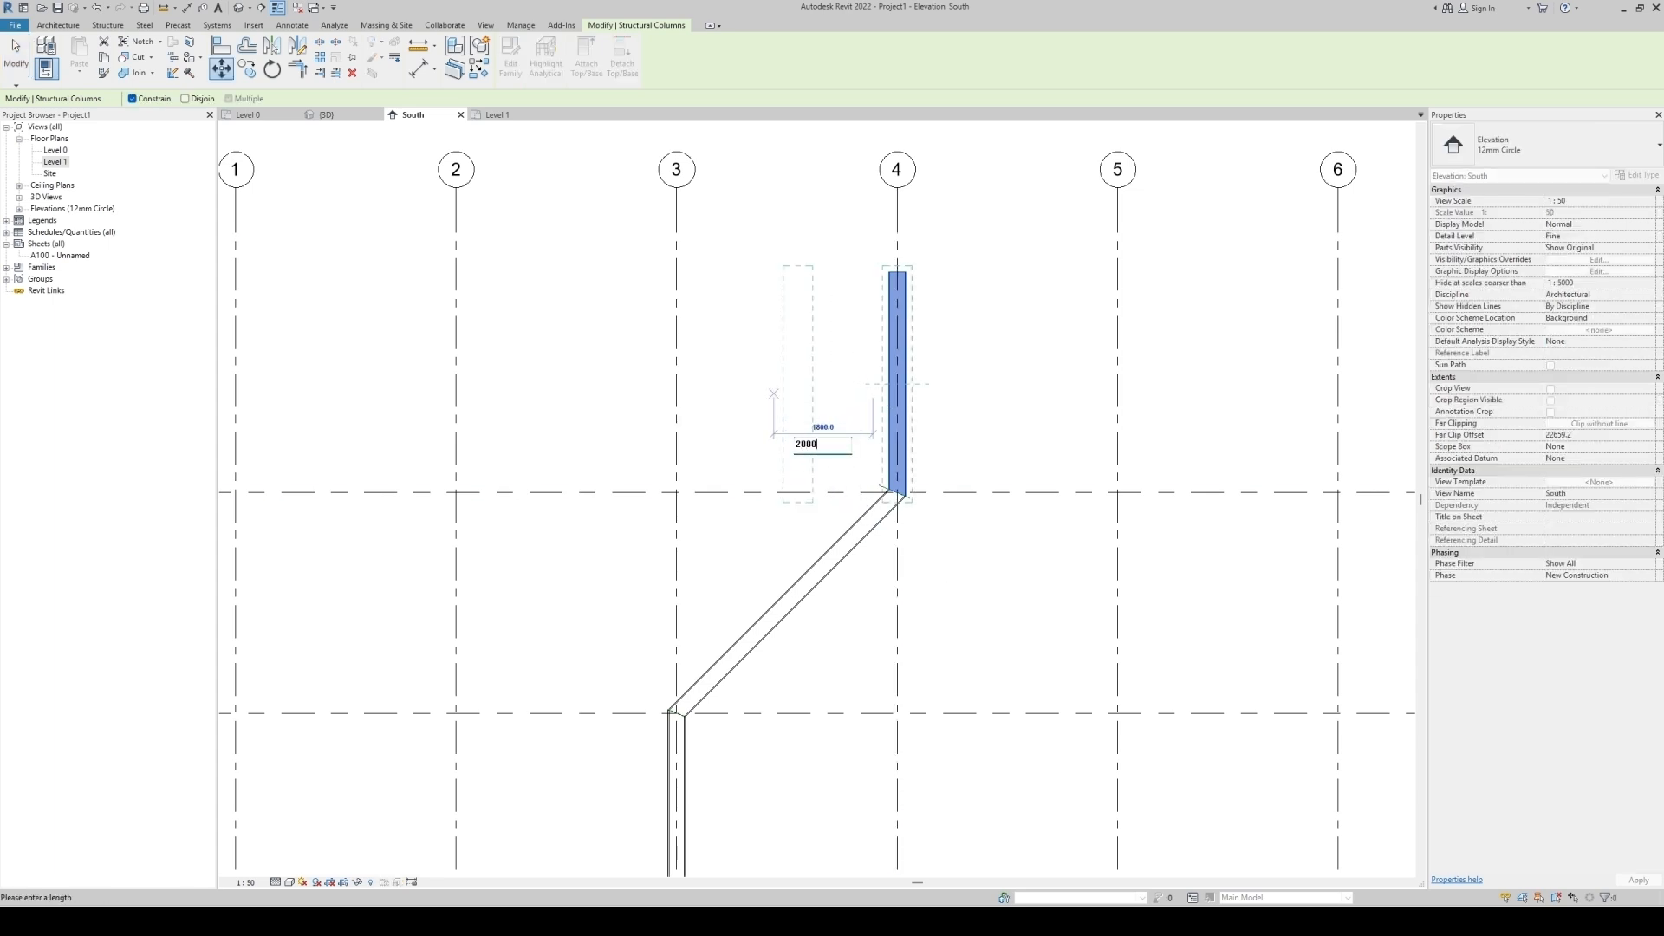
{"action": "key", "text": "Return"}
{"action": "key", "text": "Escape"}
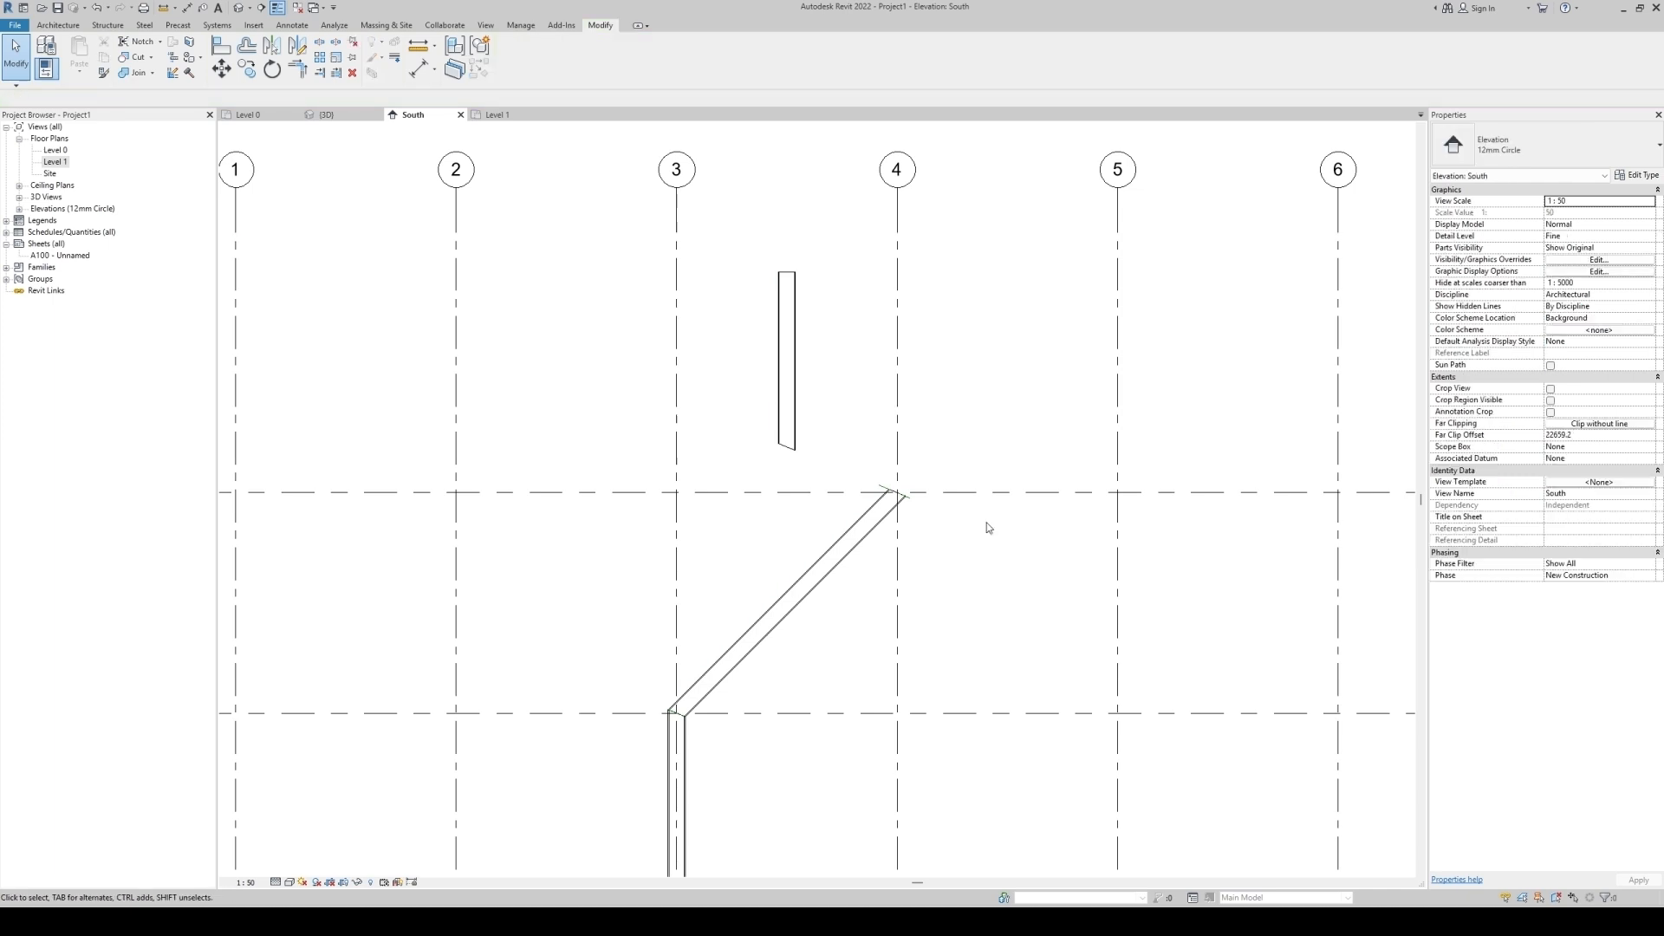
Try dragging the slanted column's top end onto the moved upper vertical column.
{"action": "scroll", "coordinate": [861, 508], "scroll_direction": "up", "scroll_amount": 3}
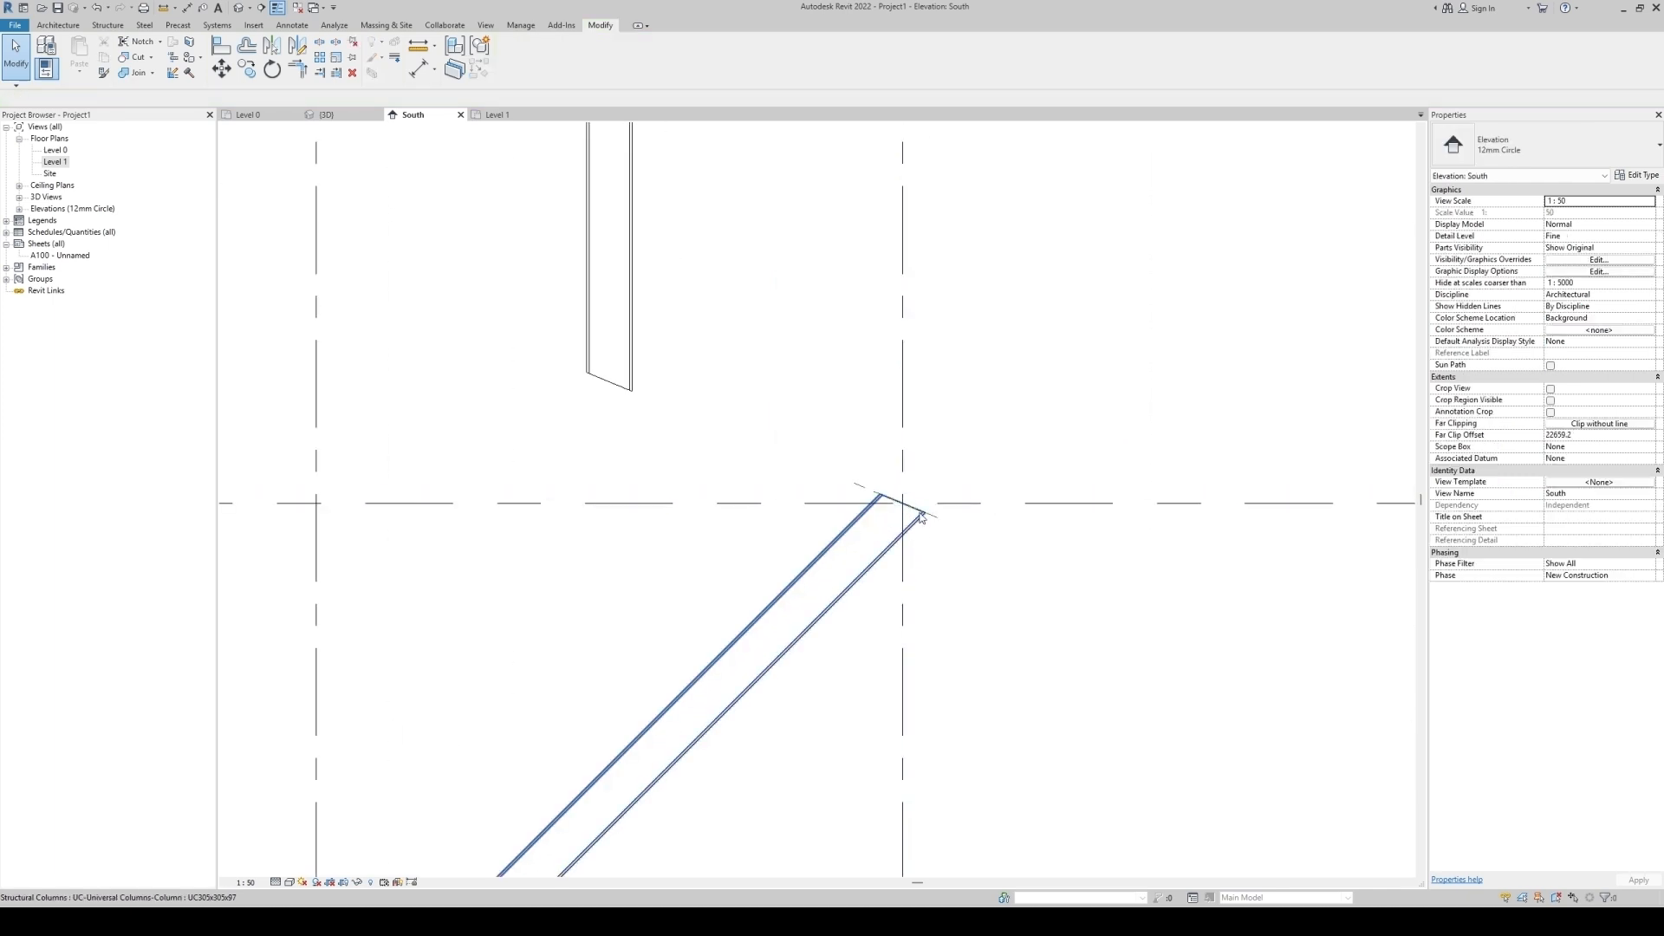
{"action": "left_click", "coordinate": [861, 491]}
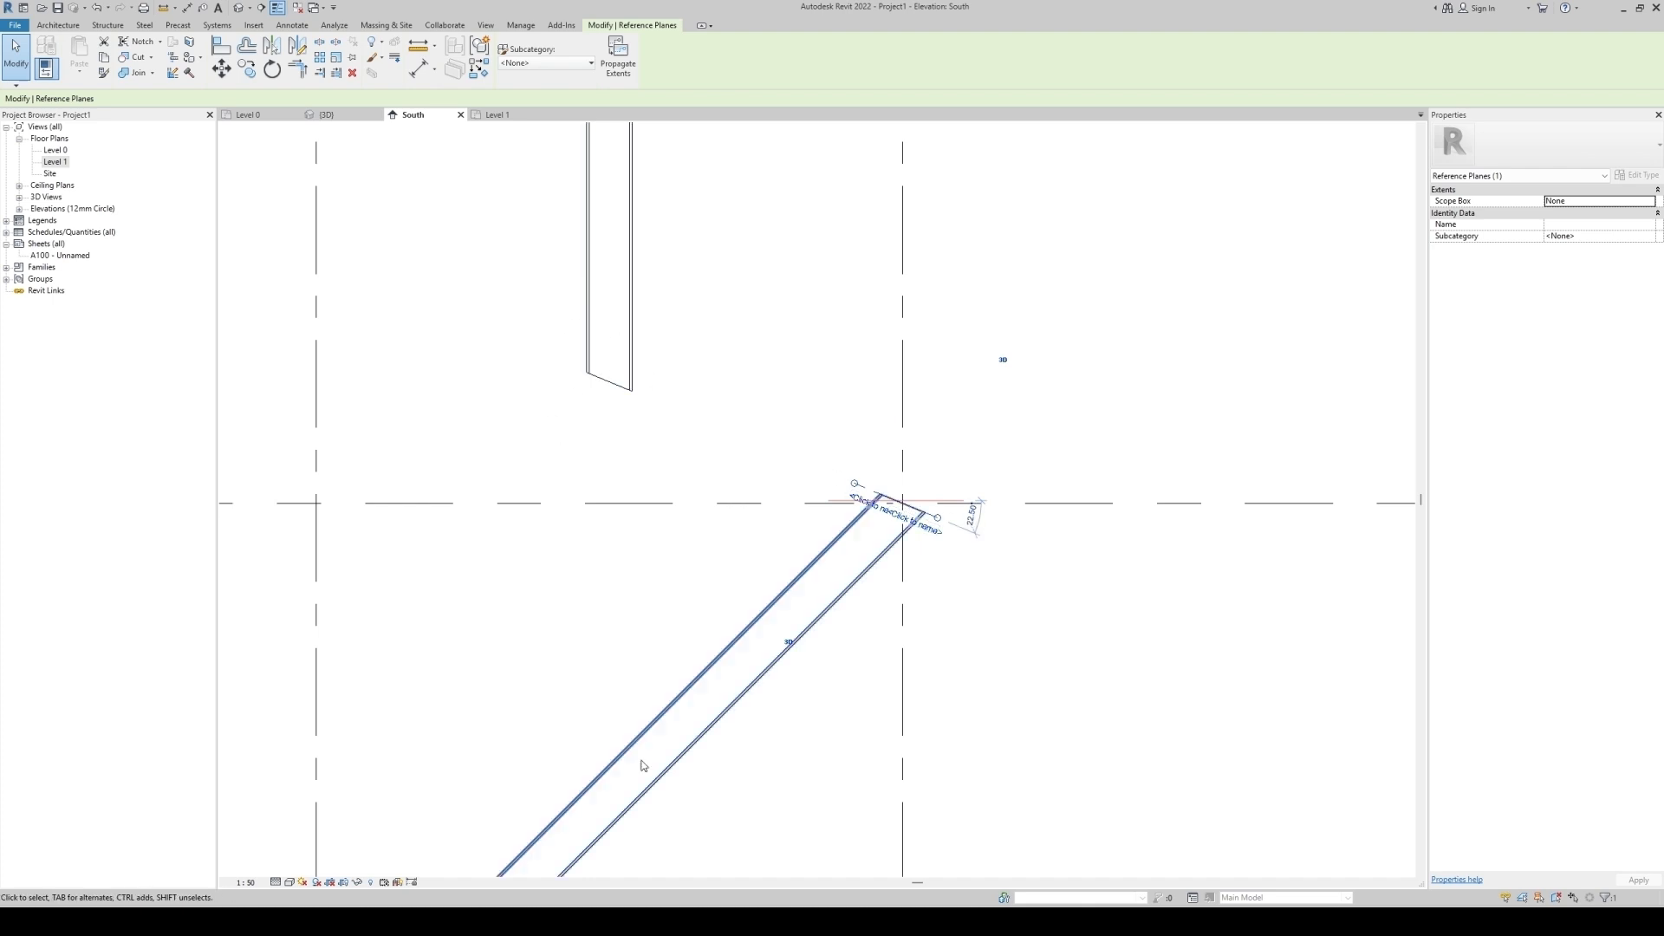
{"action": "scroll", "coordinate": [633, 412], "scroll_direction": "down", "scroll_amount": 3}
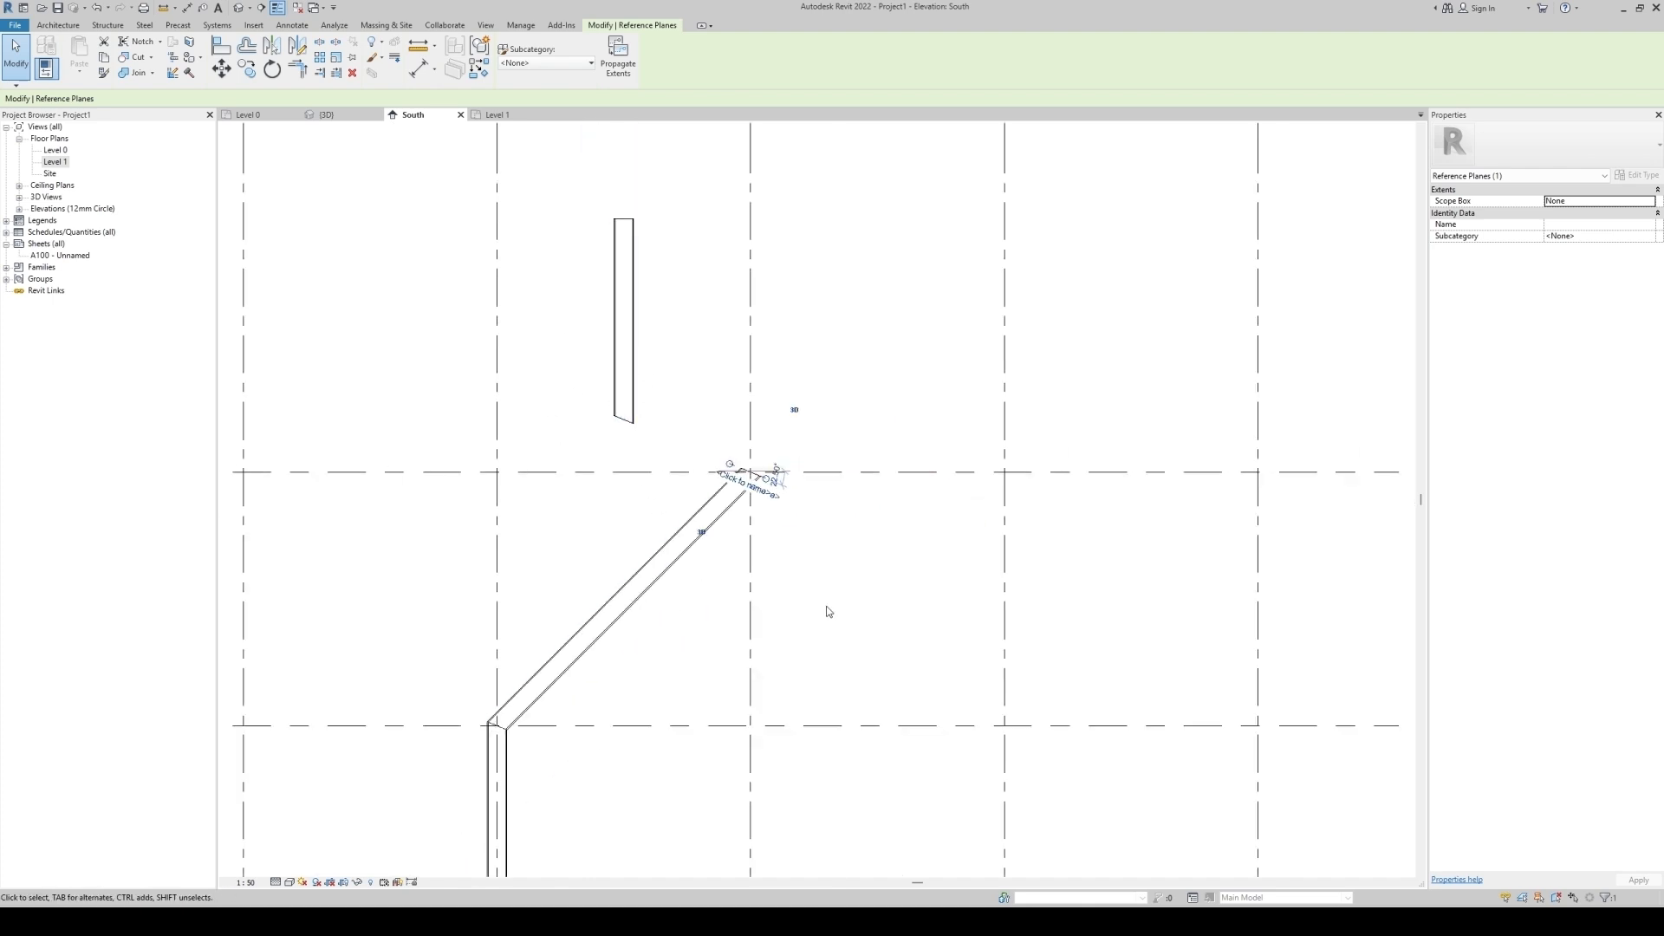
{"action": "key", "text": "Escape"}
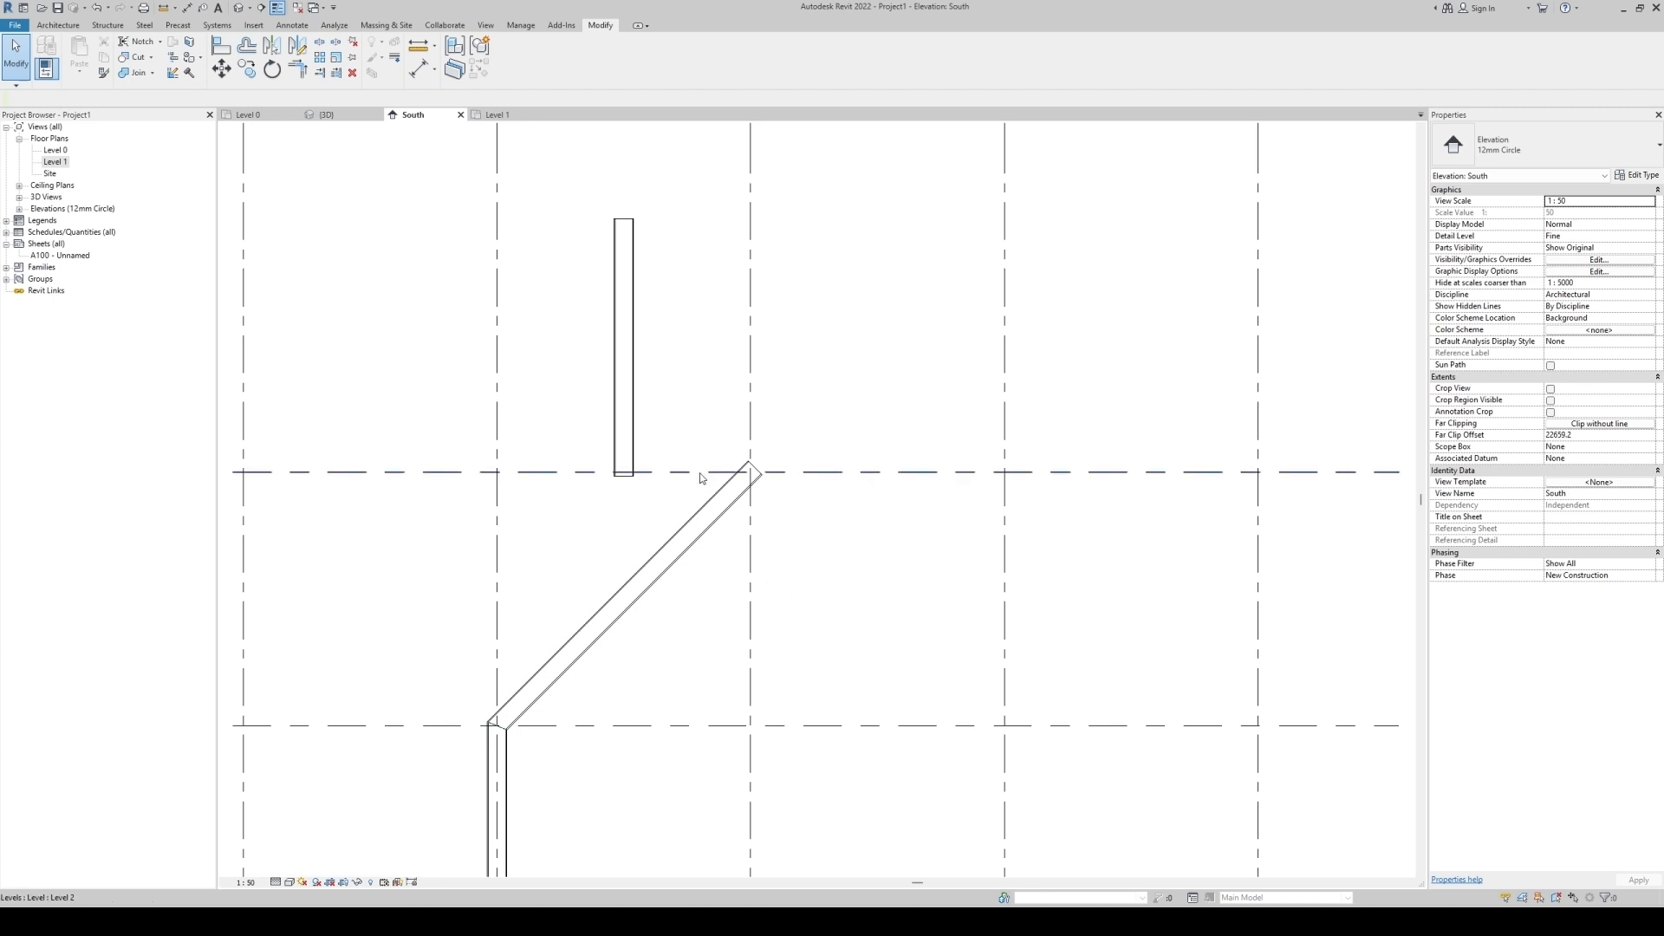
{"action": "scroll", "coordinate": [700, 475], "scroll_direction": "up", "scroll_amount": 3}
{"action": "left_click", "coordinate": [789, 485]}
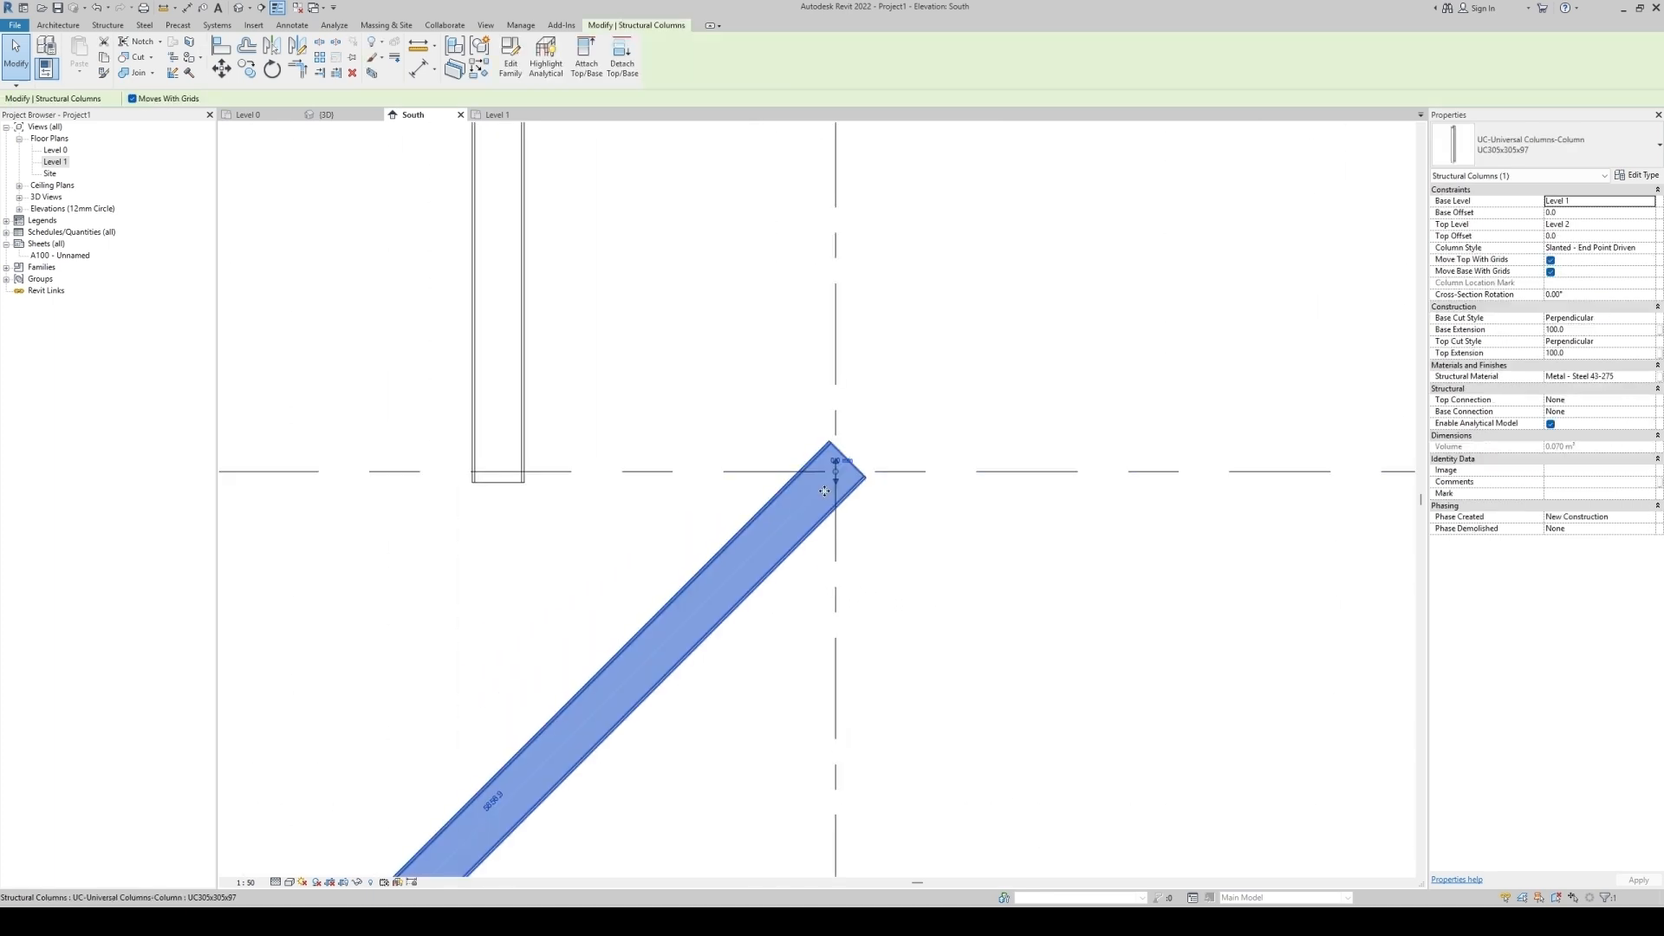
{"action": "left_click_drag", "start_coordinate": [840, 468], "coordinate": [499, 472]}
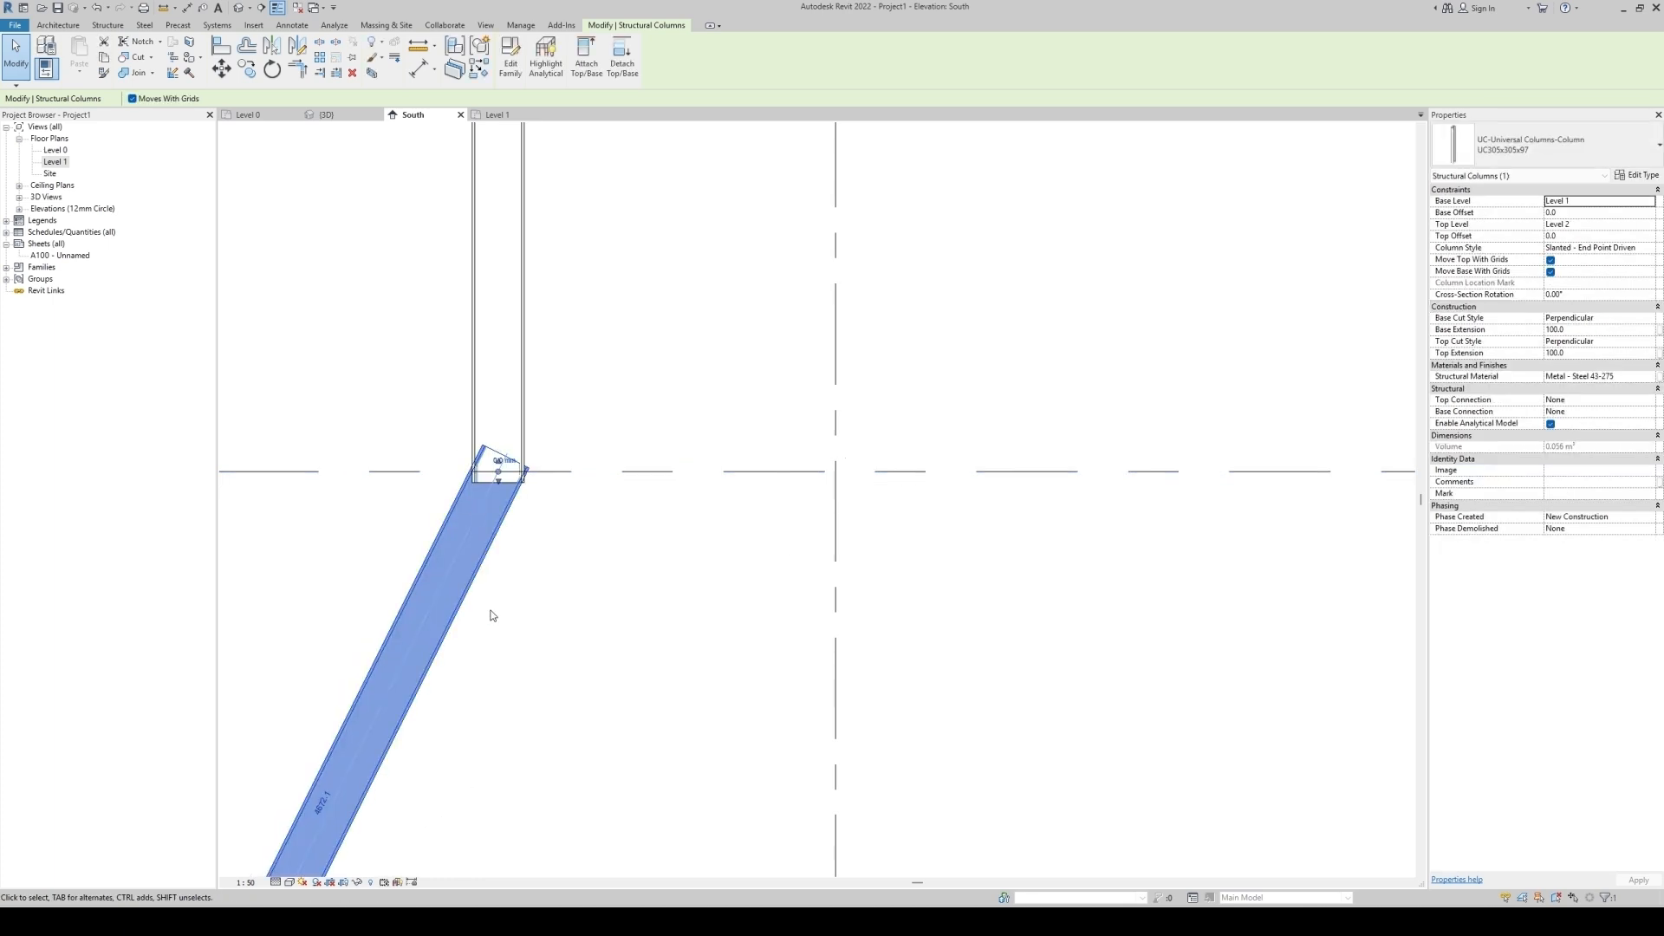
{"action": "left_click", "coordinate": [622, 628]}
{"action": "scroll", "coordinate": [735, 564], "scroll_direction": "down", "scroll_amount": 3}
{"action": "middle_click_drag", "start_coordinate": [691, 620], "coordinate": [803, 503]}
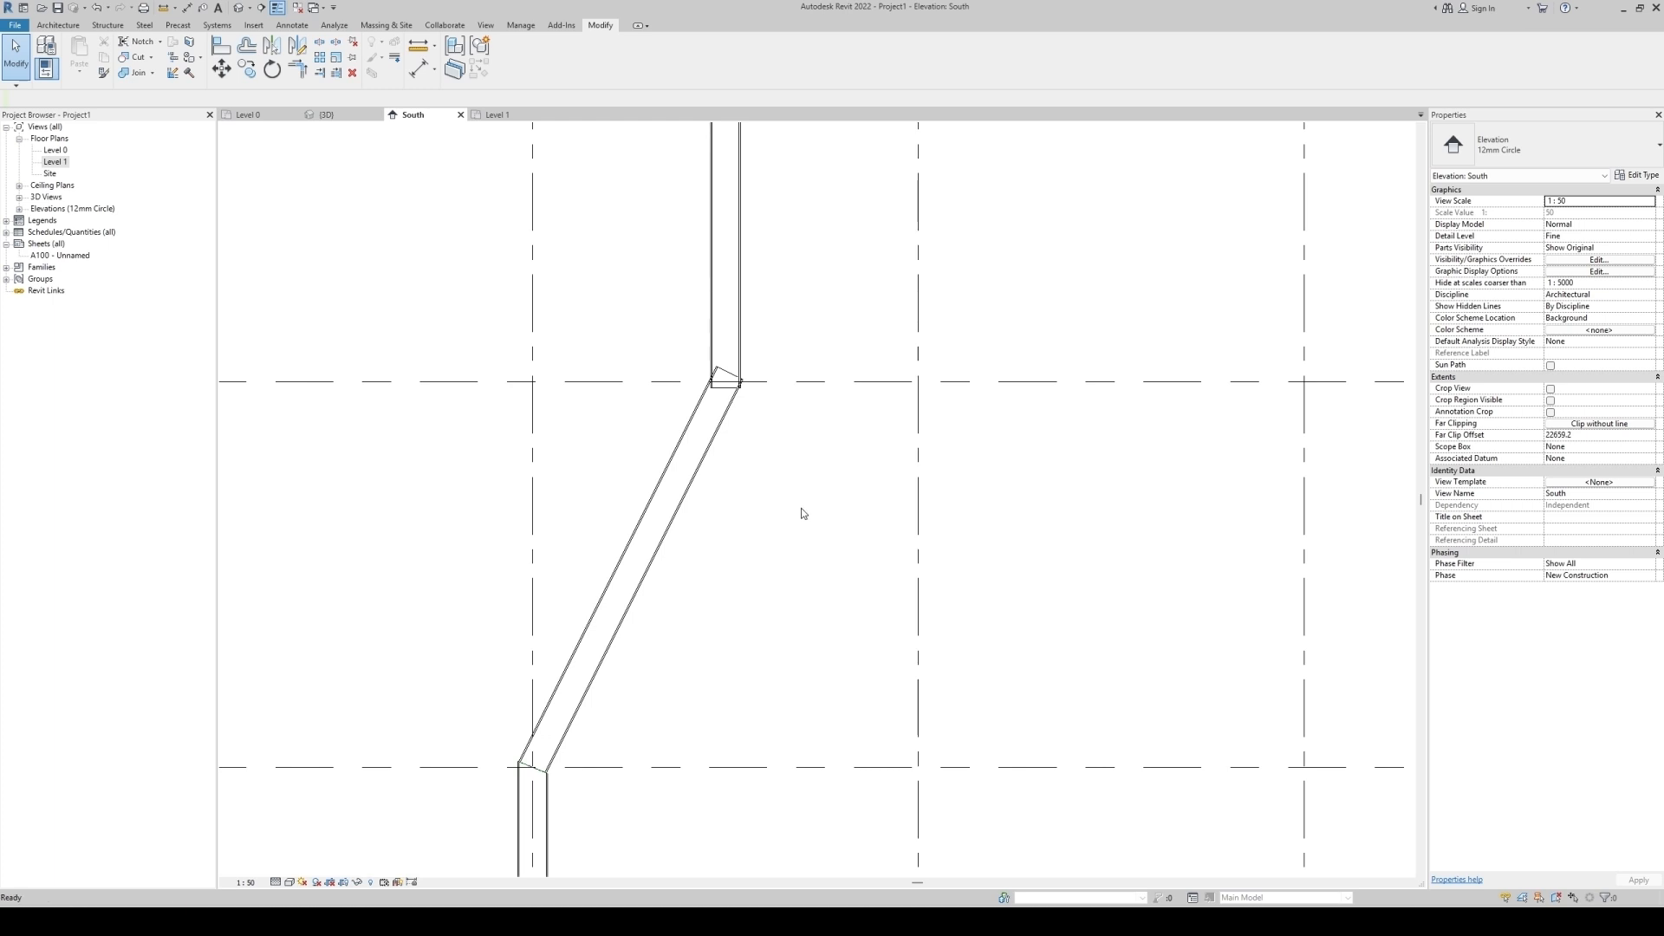
{"action": "key", "text": "ctrl+z"}
Try to trim the slanted column to the upper vertical column.
{"action": "scroll", "coordinate": [862, 592], "scroll_direction": "down", "scroll_amount": 2}
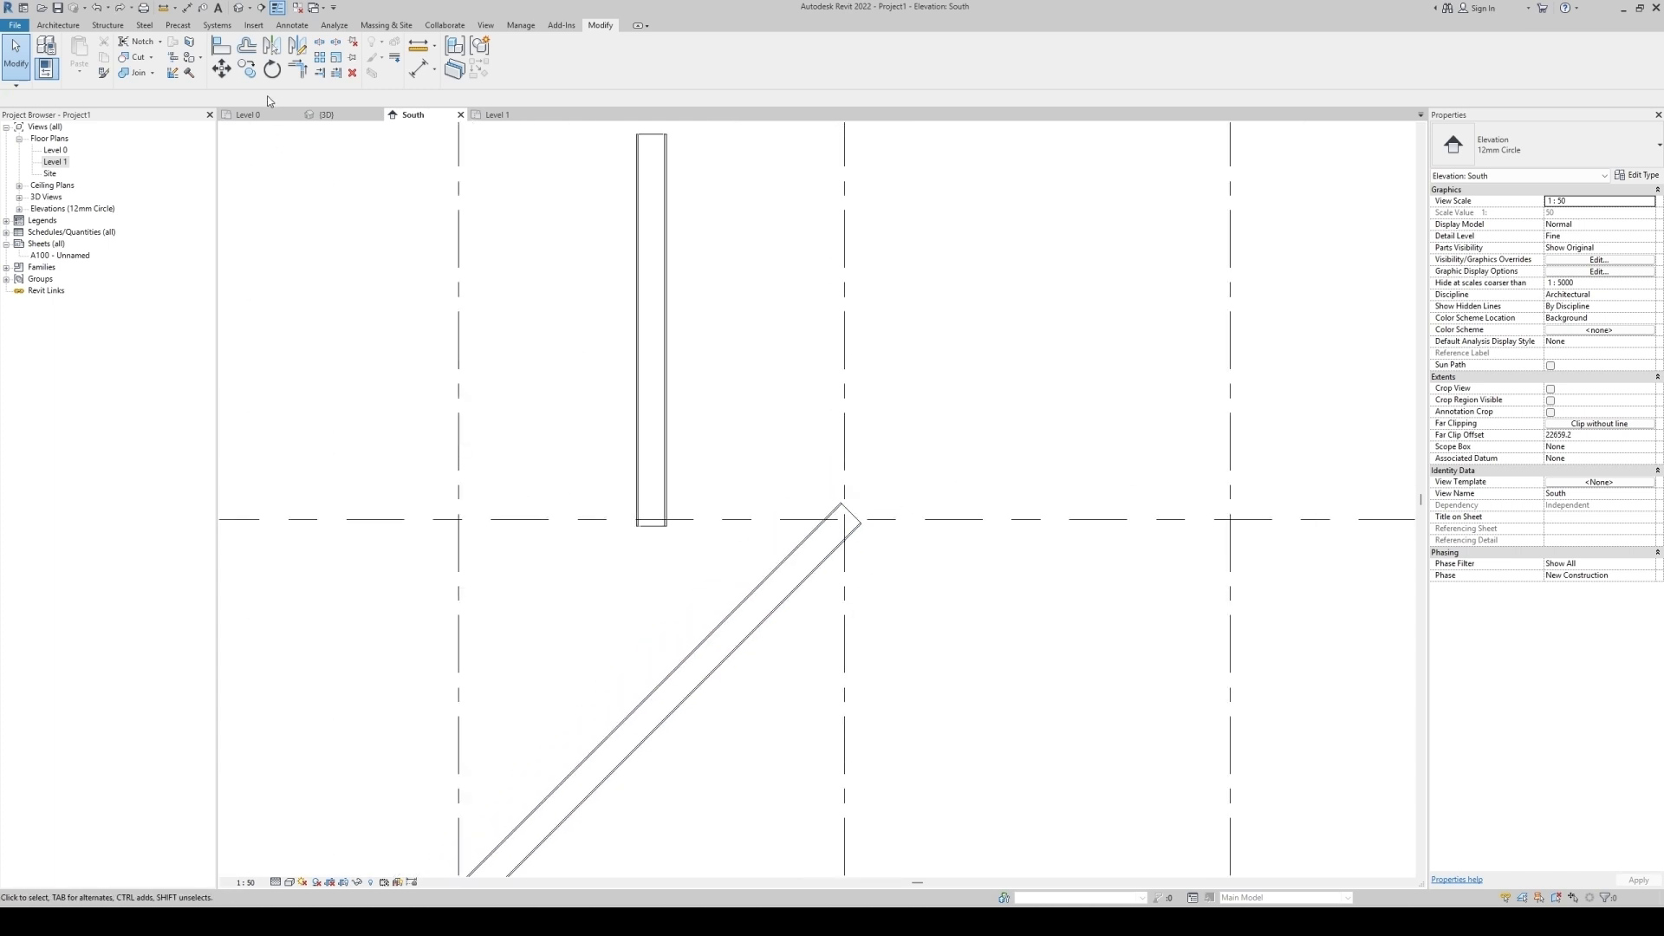
{"action": "left_click", "coordinate": [649, 423]}
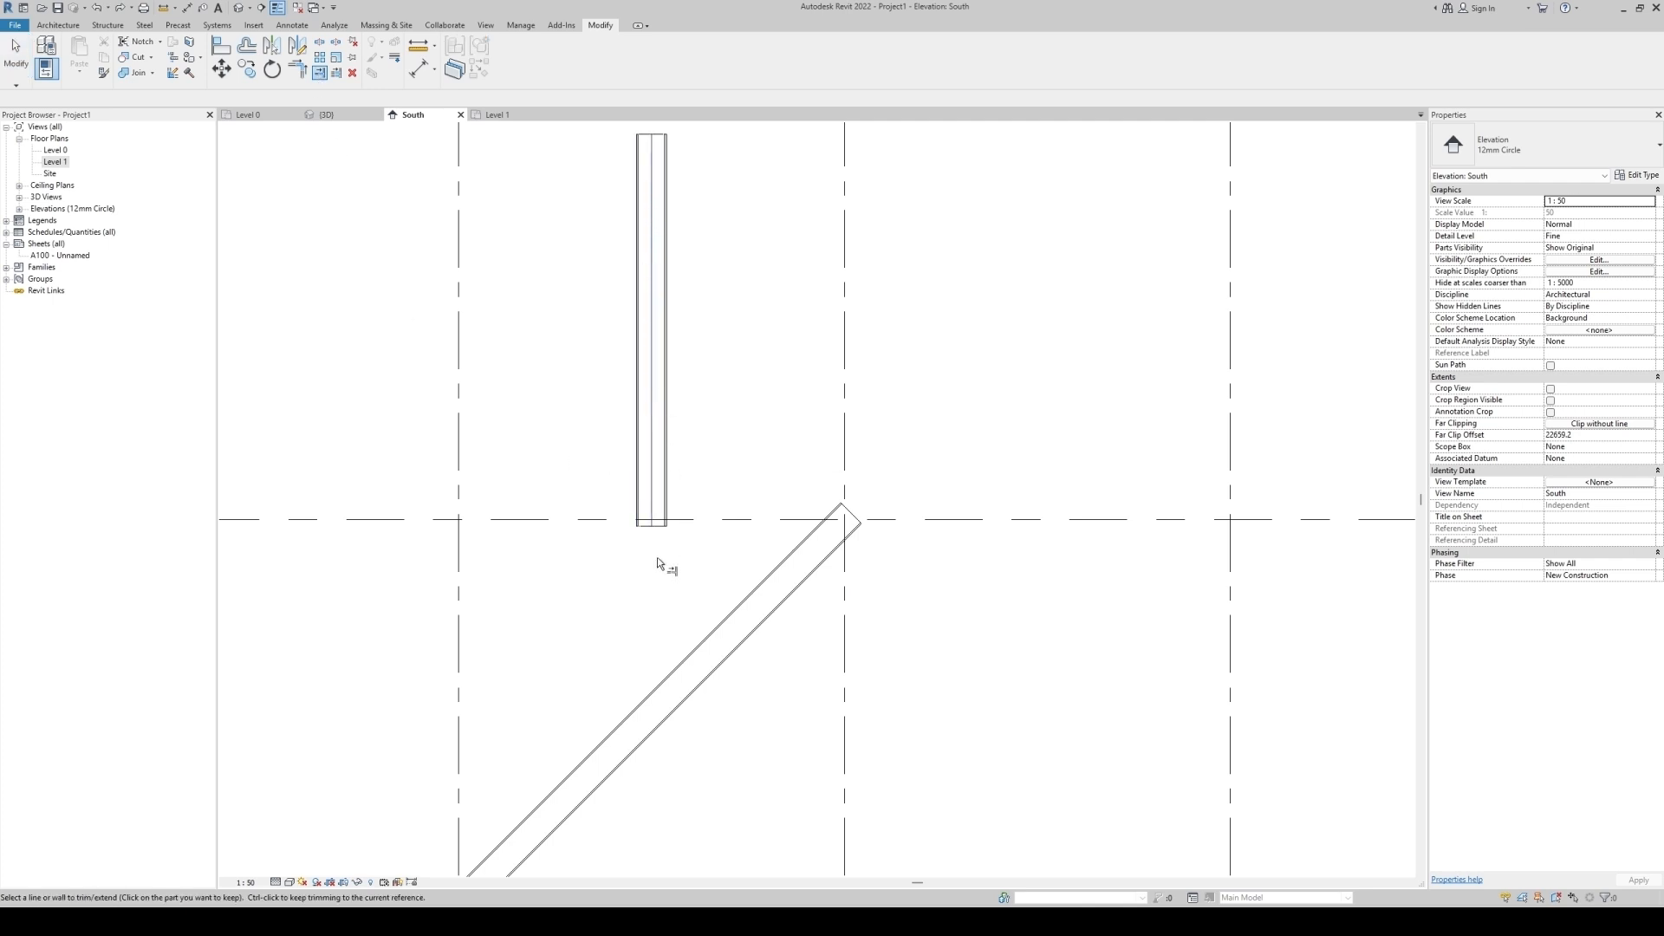
{"action": "scroll", "coordinate": [661, 456], "scroll_direction": "down", "scroll_amount": 2}
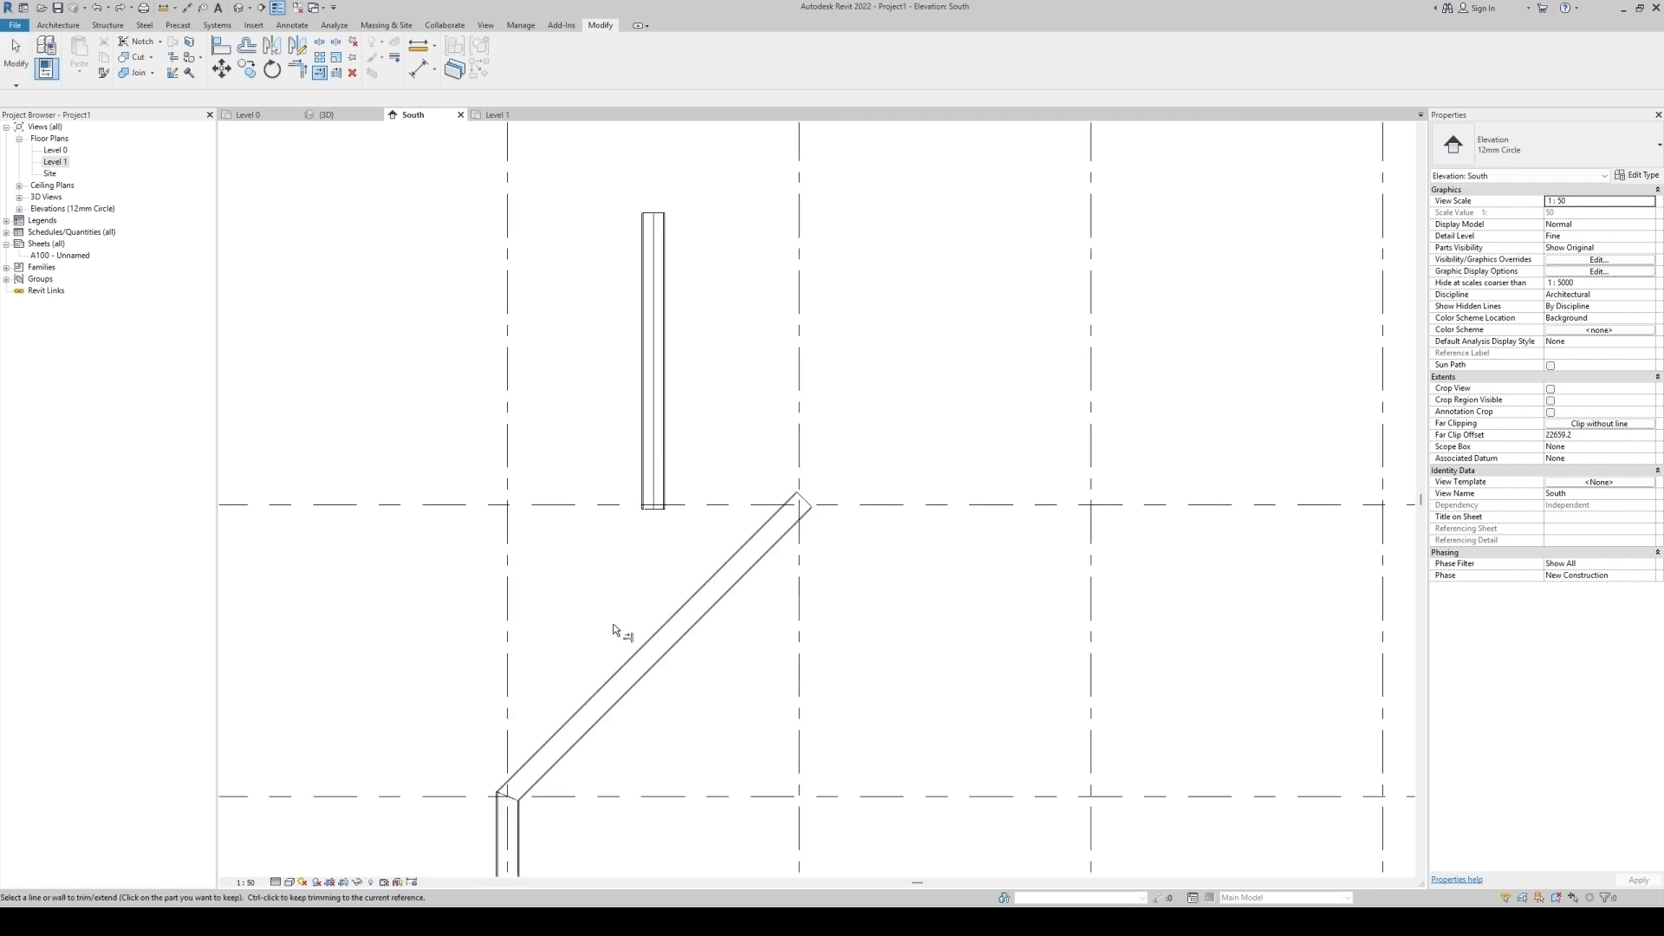
{"action": "left_click", "coordinate": [595, 698]}
{"action": "key", "text": "Escape"}
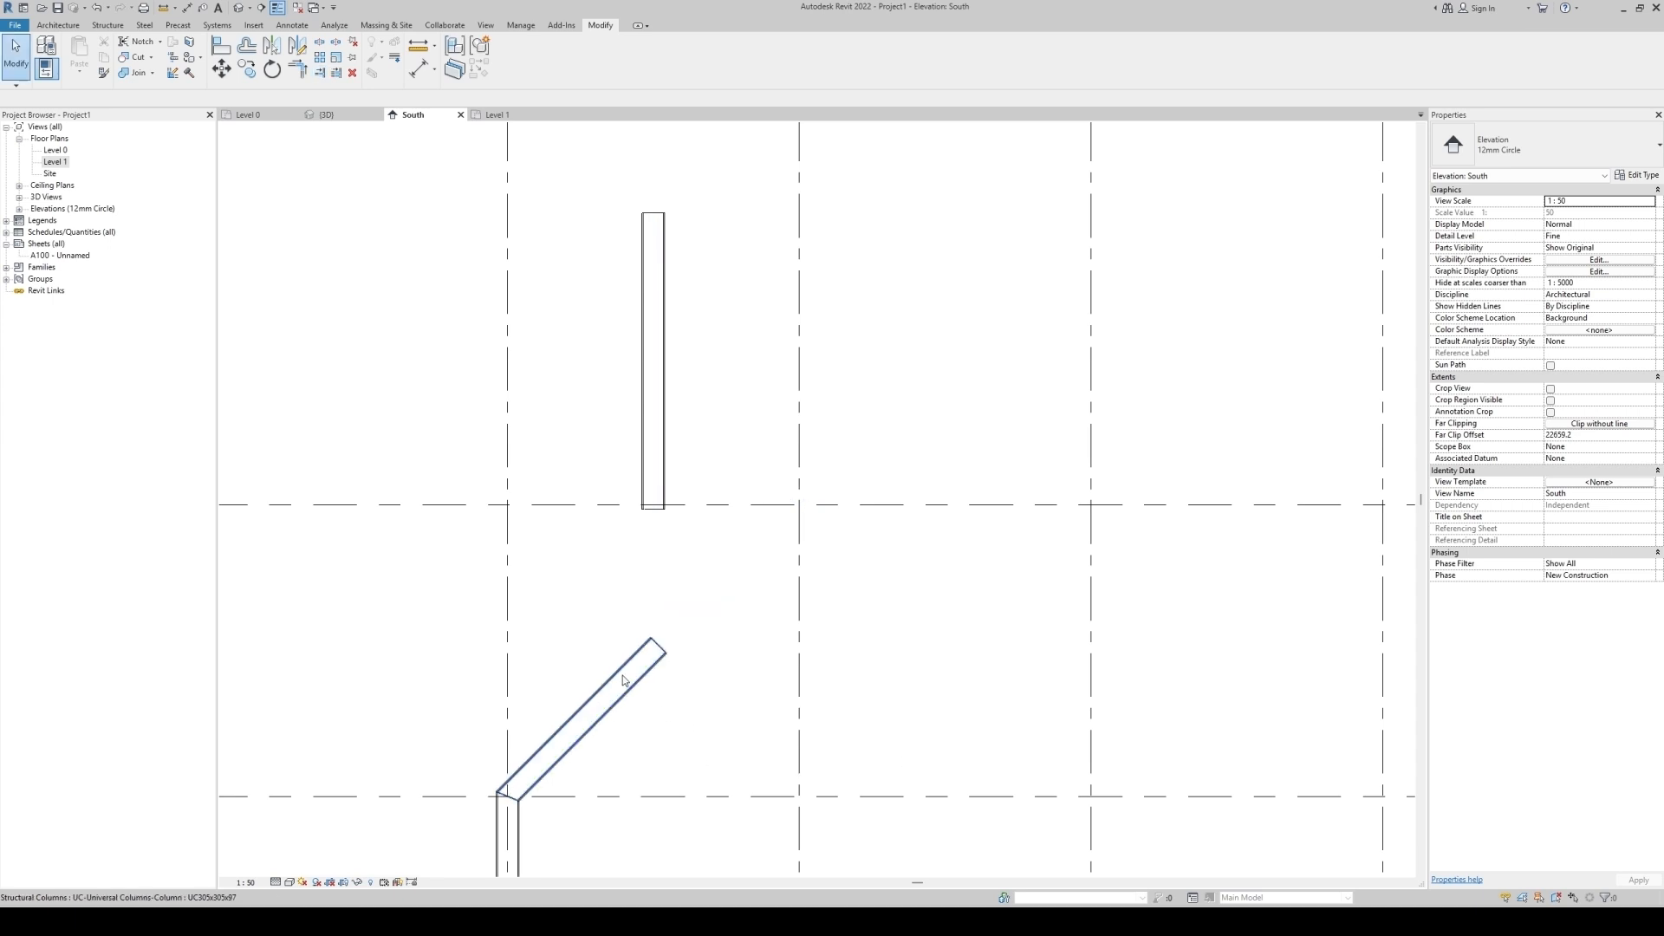
Set the slanted column's top offset to 0.
{"action": "left_click", "coordinate": [623, 675]}
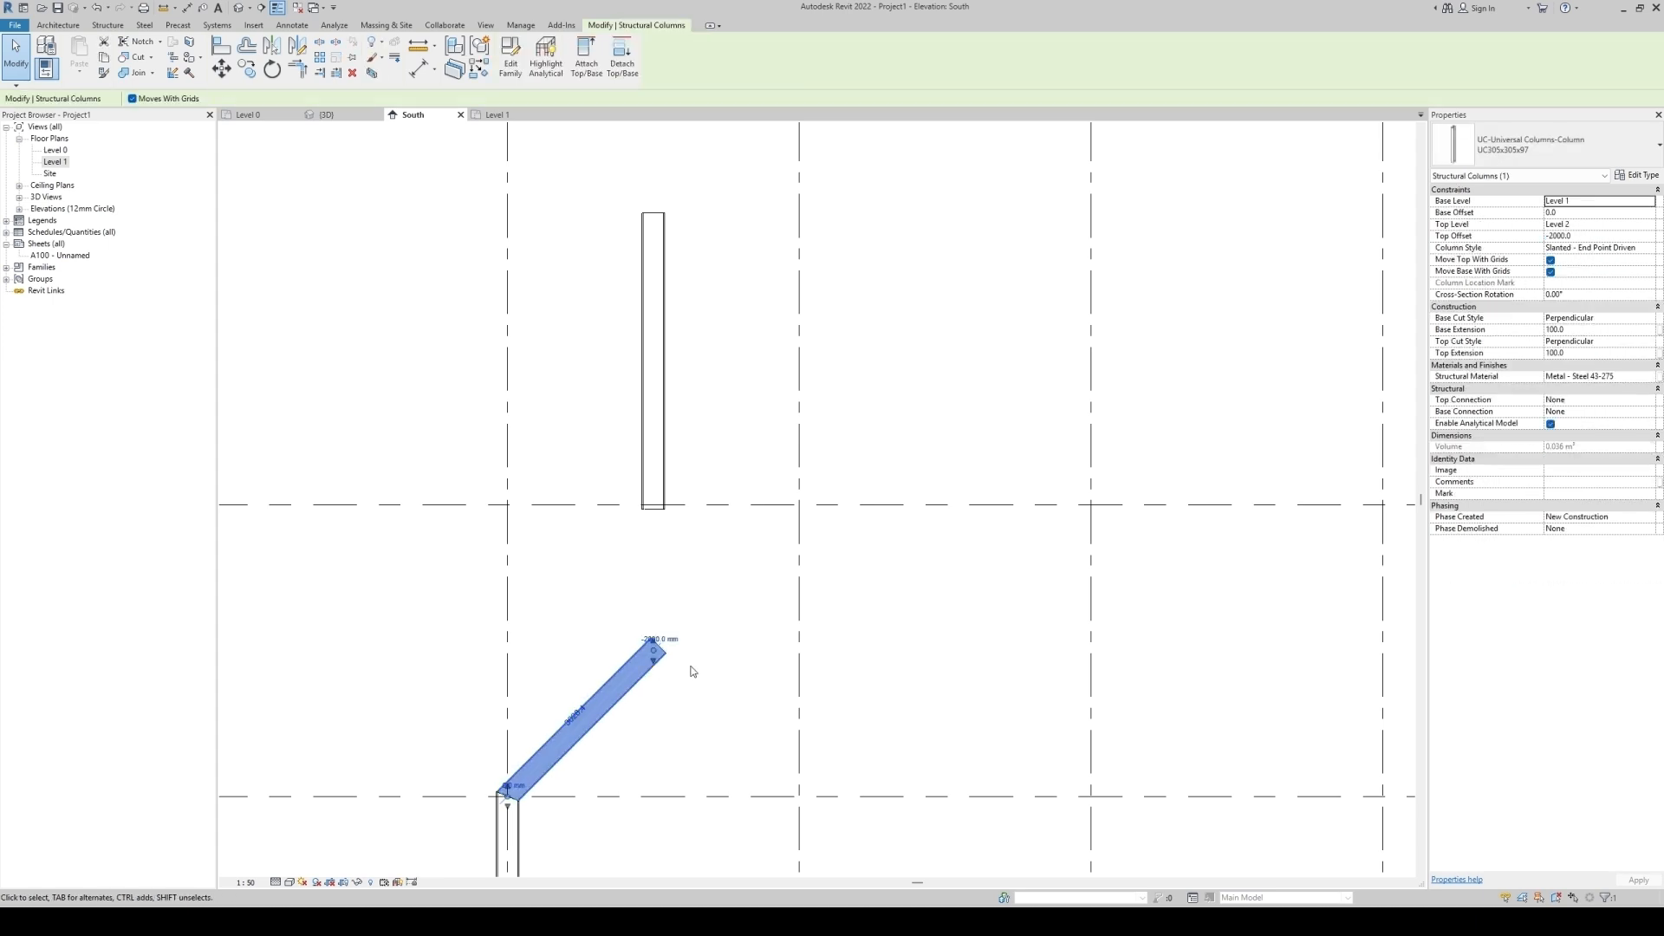
{"action": "left_click", "coordinate": [1600, 237]}
{"action": "type", "text": "0"}
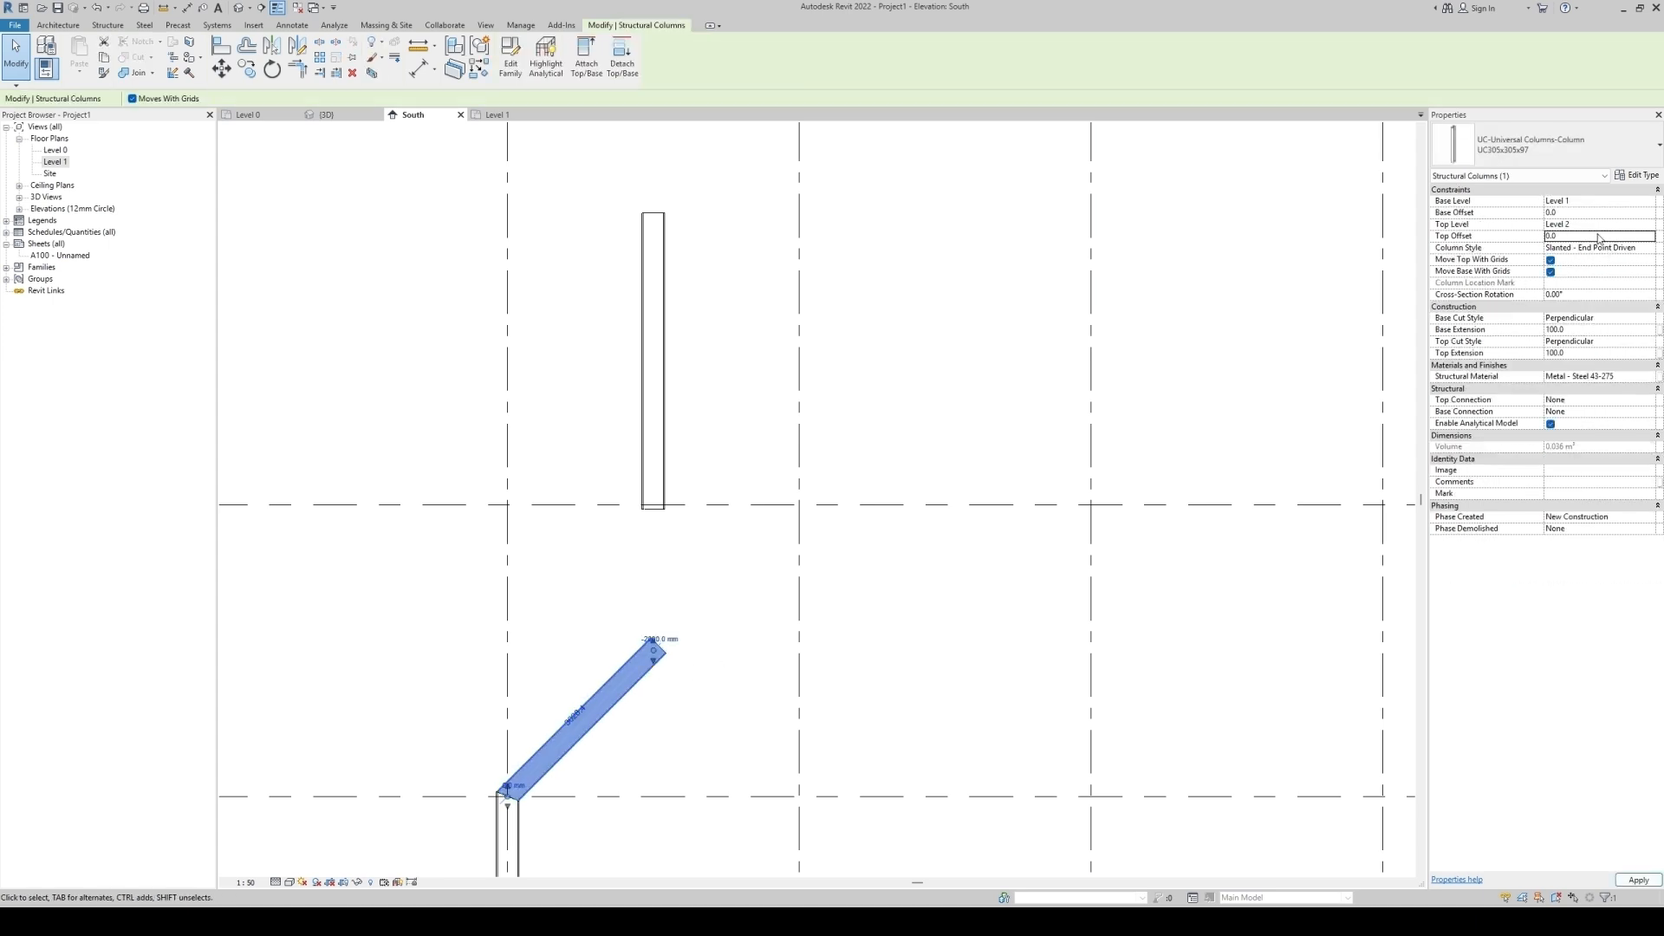
{"action": "key", "text": "Escape"}
{"action": "scroll", "coordinate": [665, 478], "scroll_direction": "up", "scroll_amount": 5}
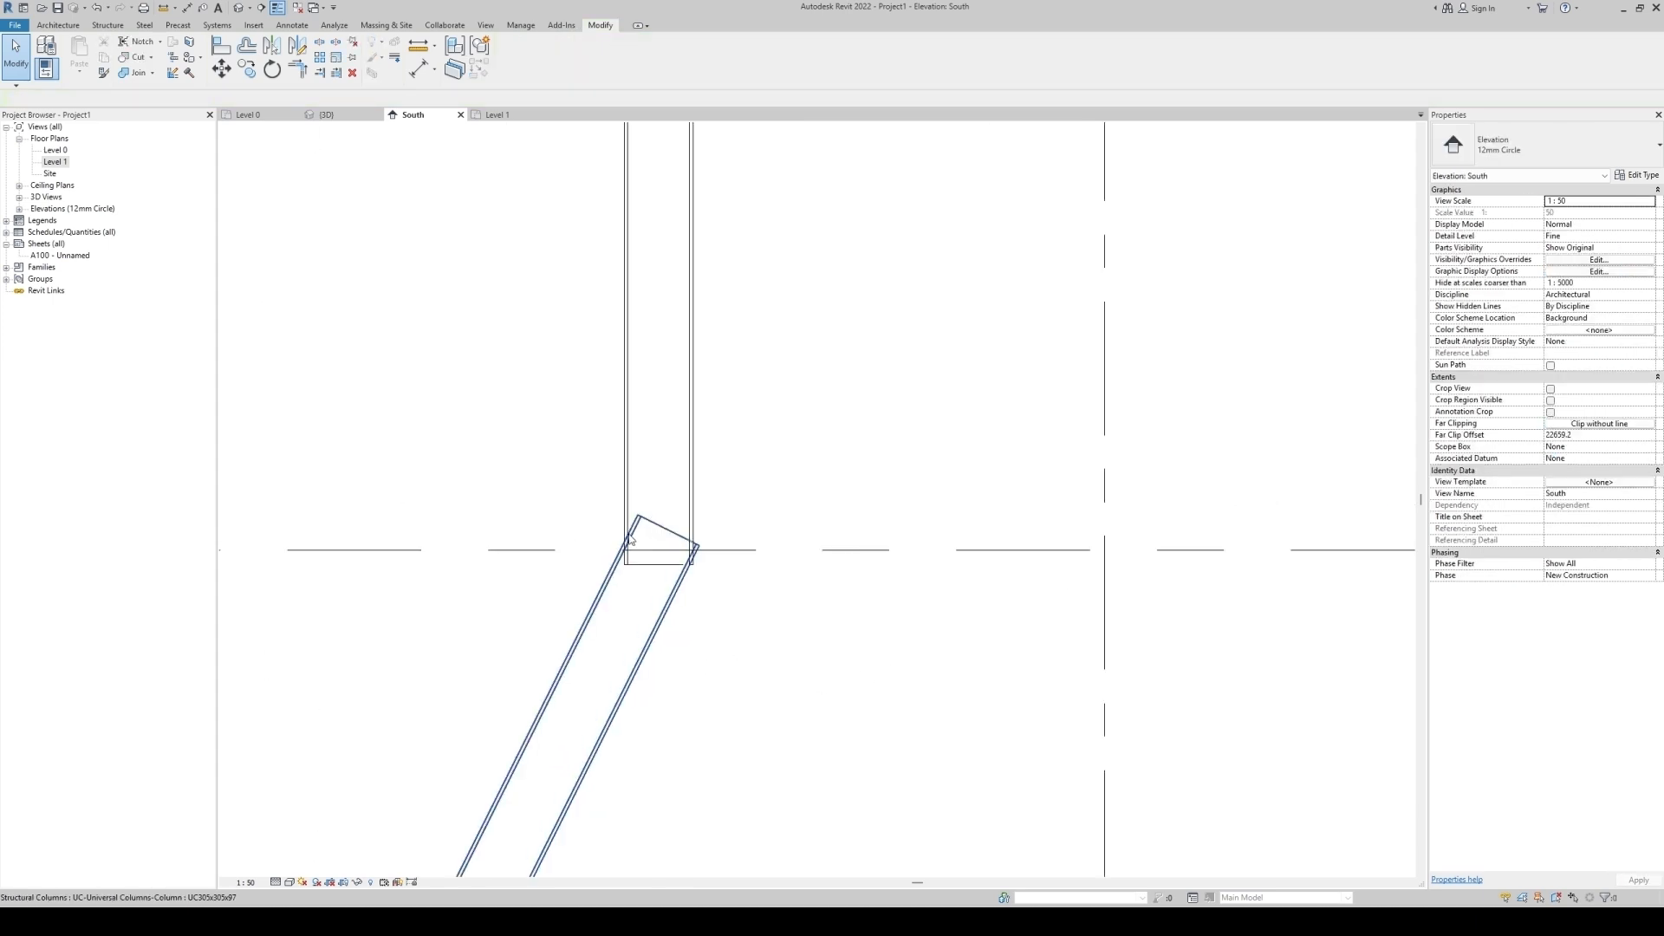
{"action": "scroll", "coordinate": [656, 551], "scroll_direction": "down", "scroll_amount": 2}
{"action": "key", "text": "d"}
{"action": "key", "text": "l"}
{"action": "scroll", "coordinate": [644, 562], "scroll_direction": "up", "scroll_amount": 5}
{"action": "key", "text": "Escape"}
Draw a reference plane across the upper joint from the vertical column's corner to the slanted column's face.
{"action": "key", "text": "r"}
{"action": "key", "text": "p"}
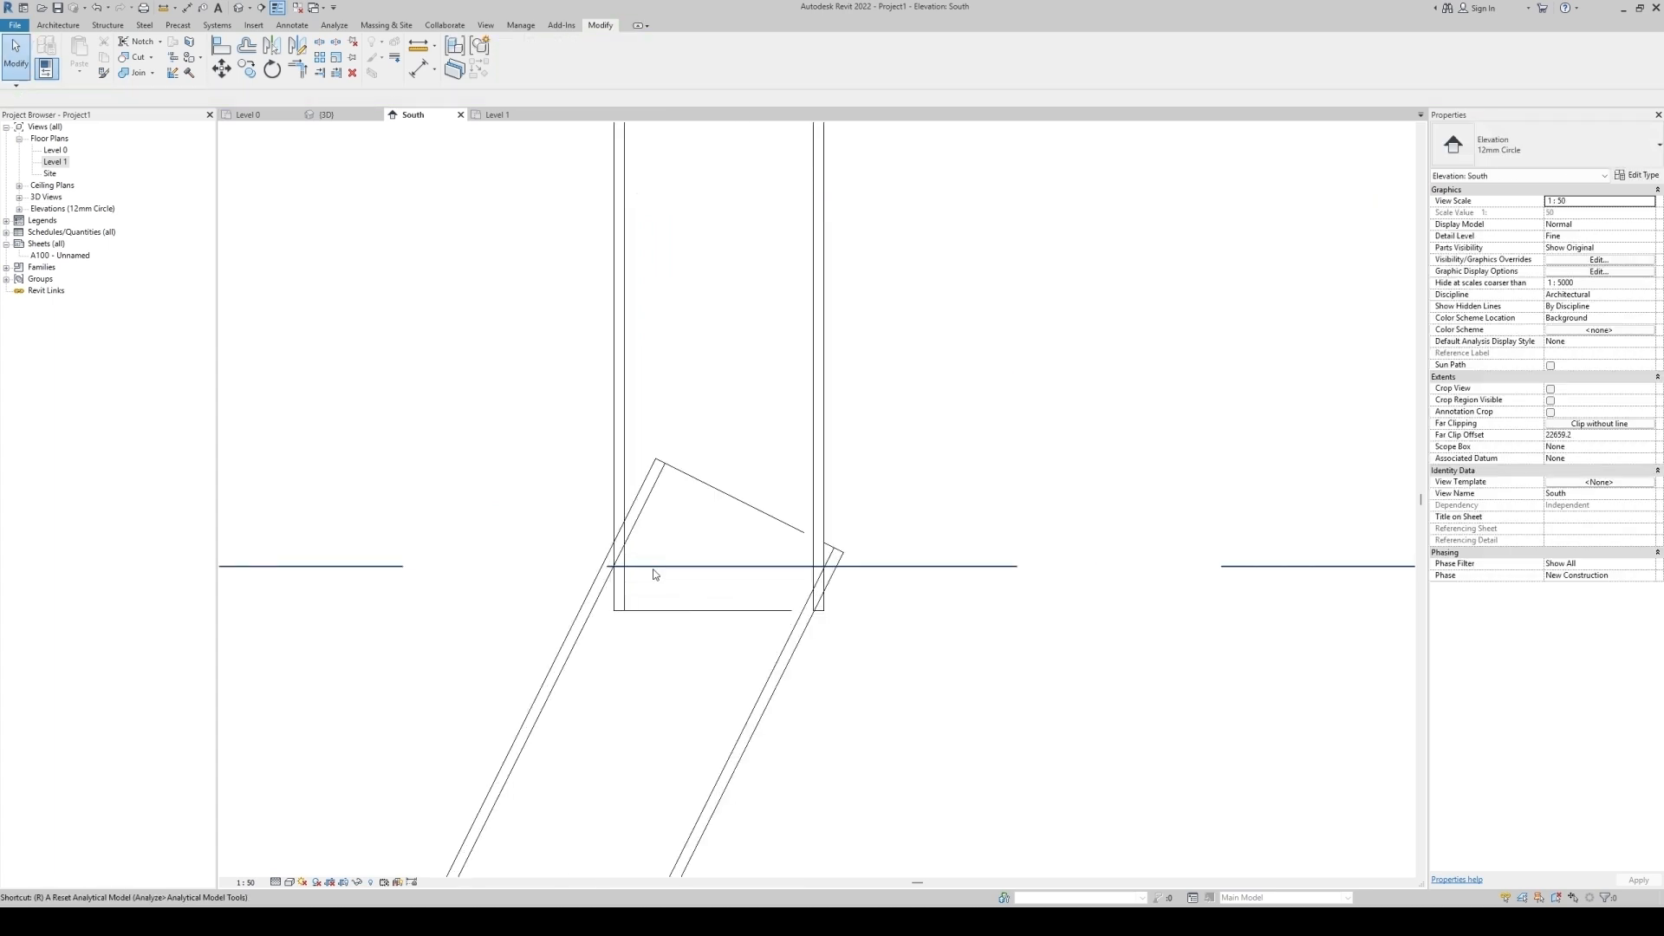
{"action": "scroll", "coordinate": [642, 572], "scroll_direction": "up", "scroll_amount": 3}
{"action": "left_click", "coordinate": [635, 523]}
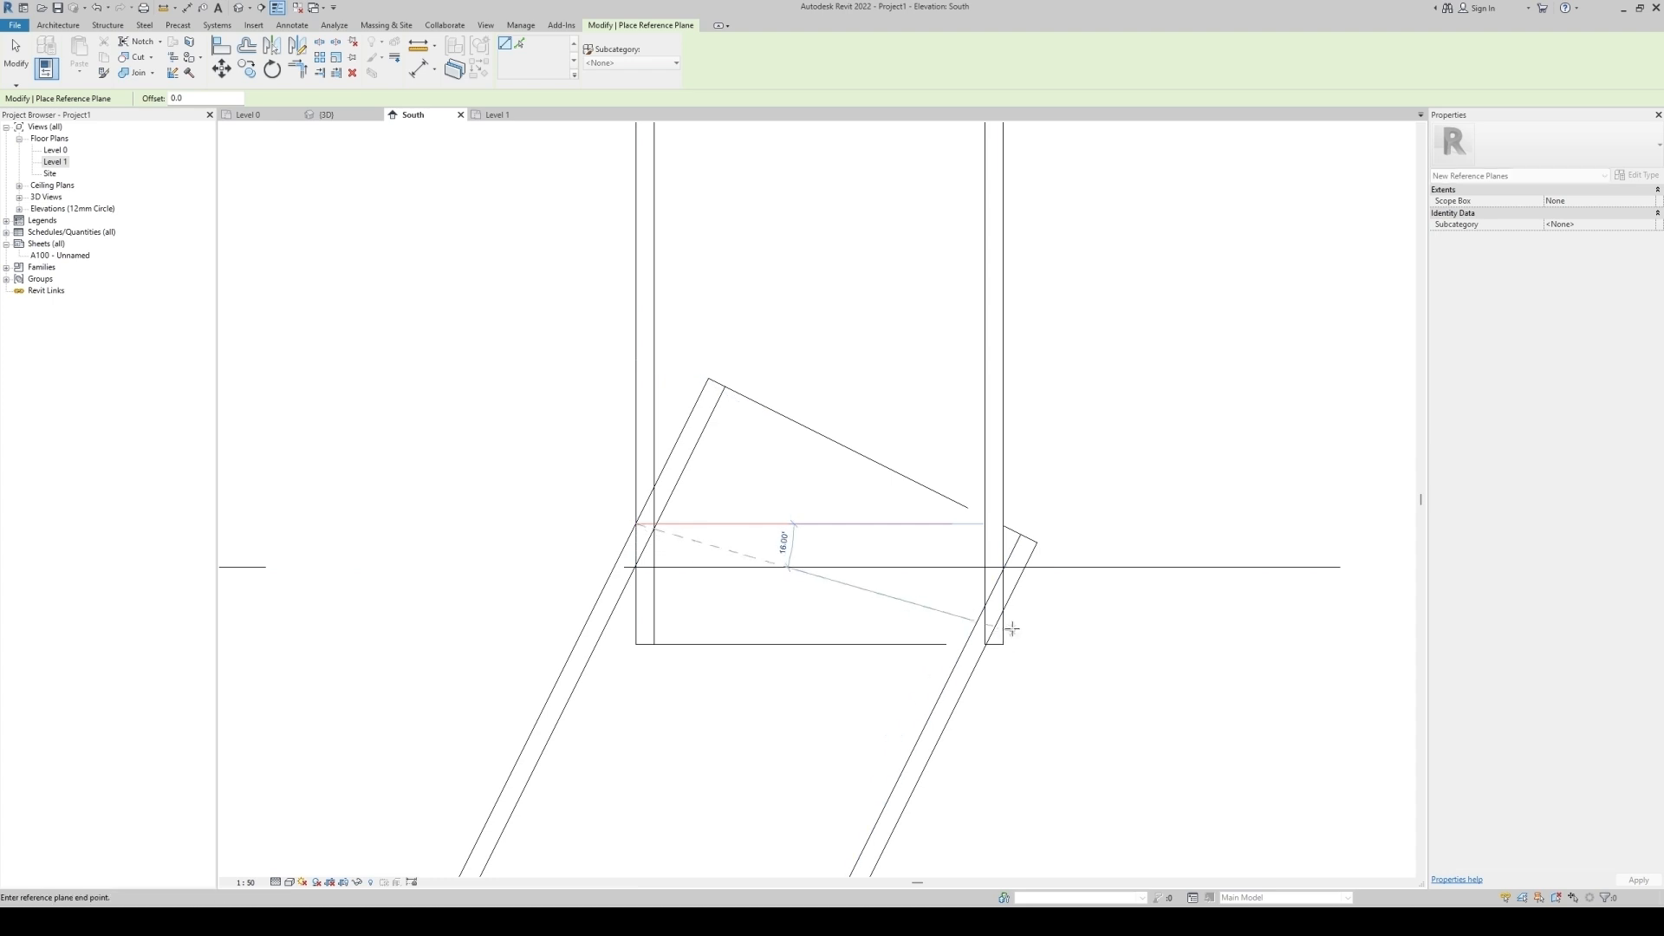
{"action": "left_click", "coordinate": [1003, 609]}
{"action": "key", "text": "Escape"}
Cut the slanted column and the upper vertical column with the reference plane at the upper joint.
{"action": "left_click", "coordinate": [137, 57]}
{"action": "scroll", "coordinate": [504, 378], "scroll_direction": "down", "scroll_amount": 2}
{"action": "left_click", "coordinate": [636, 501]}
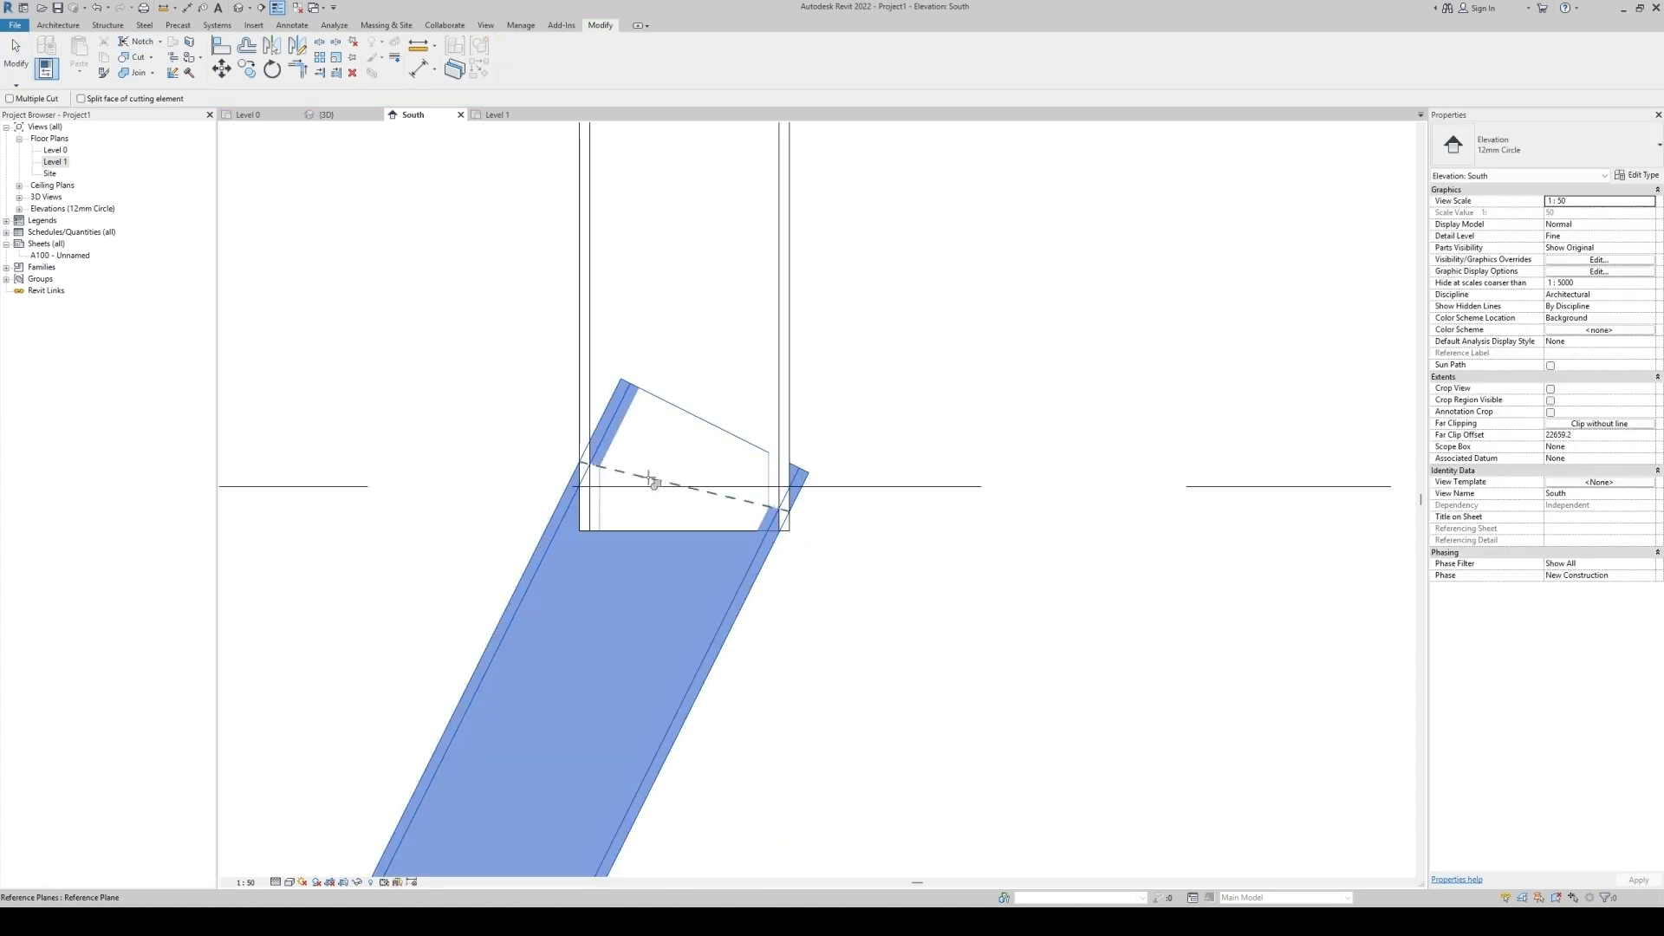
{"action": "left_click", "coordinate": [656, 482]}
{"action": "left_click", "coordinate": [624, 462]}
{"action": "left_click", "coordinate": [638, 480]}
{"action": "key", "text": "Escape"}
{"action": "scroll", "coordinate": [825, 507], "scroll_direction": "down", "scroll_amount": 4}
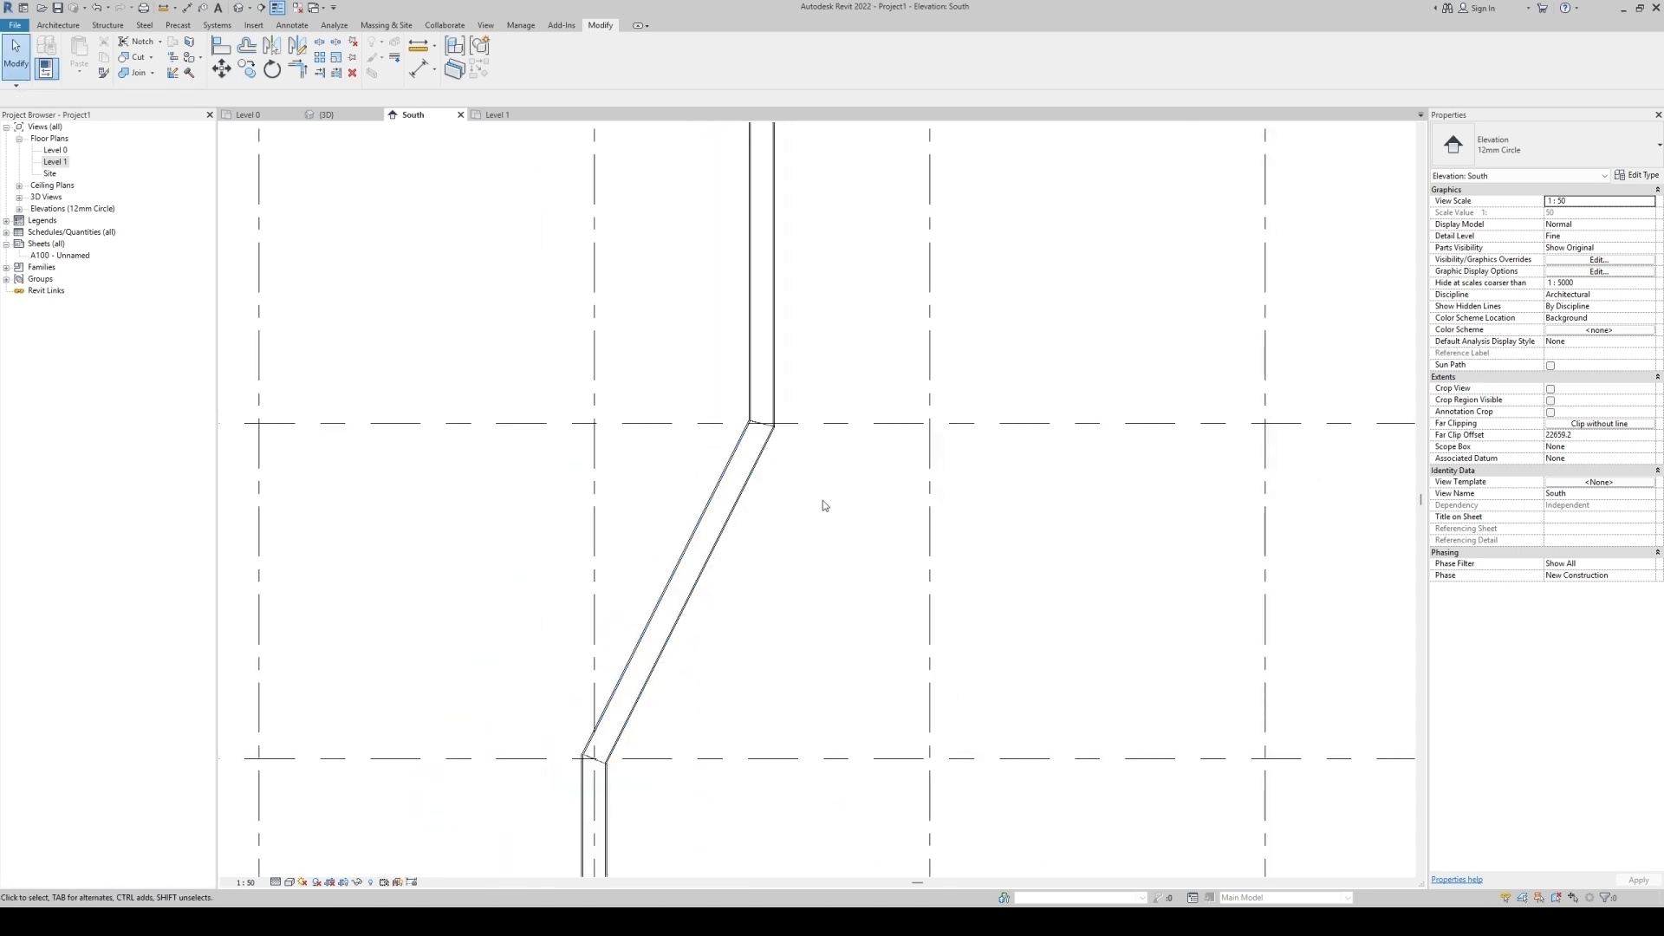
Inspect the trimmed upper and lower joints of the slanted column.
{"action": "middle_click_drag", "start_coordinate": [724, 678], "coordinate": [761, 546]}
{"action": "scroll", "coordinate": [607, 564], "scroll_direction": "up", "scroll_amount": 5}
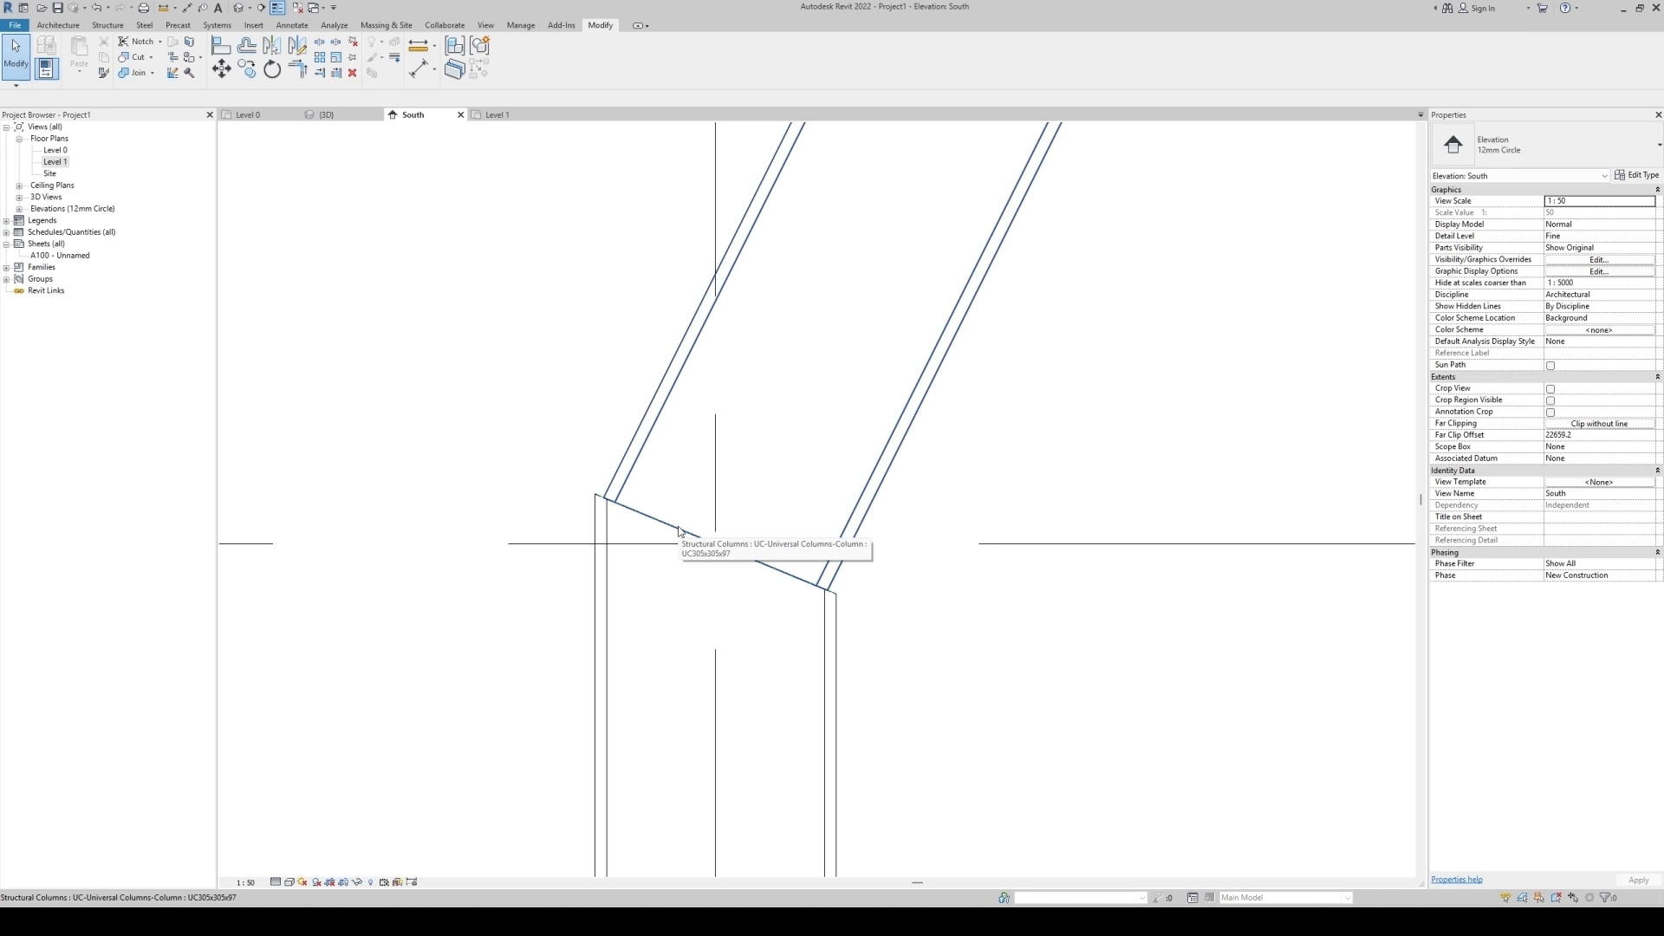
{"action": "scroll", "coordinate": [650, 679], "scroll_direction": "down", "scroll_amount": 6}
{"action": "scroll", "coordinate": [810, 280], "scroll_direction": "up", "scroll_amount": 3}
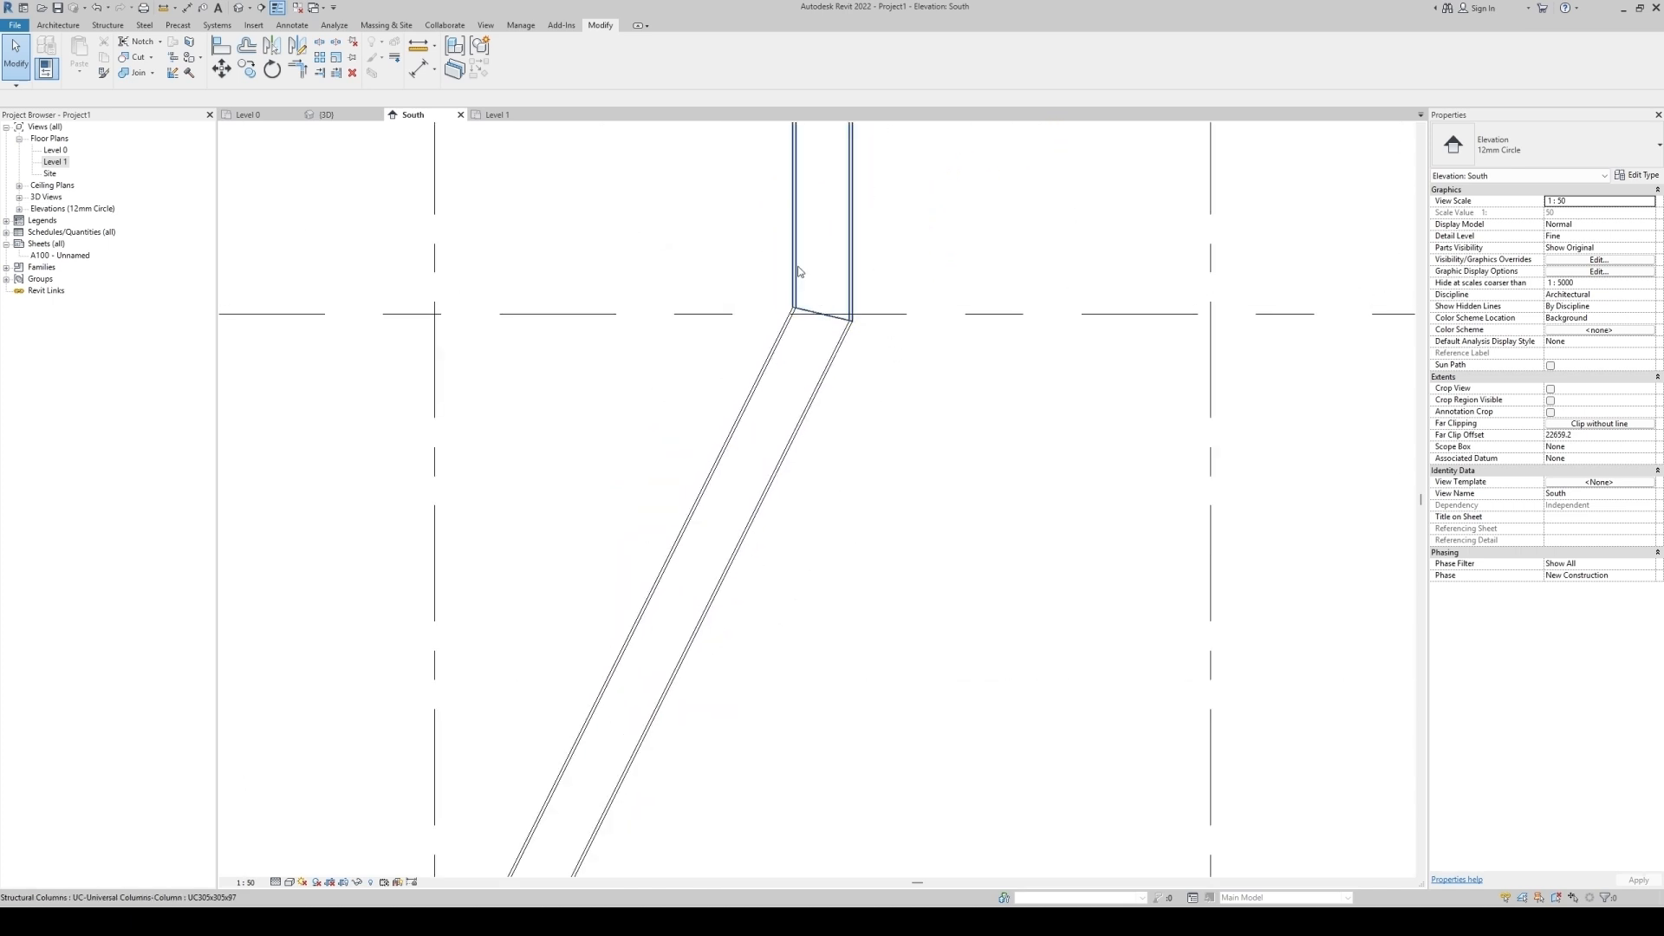
{"action": "mouse_move", "coordinate": [693, 215]}
{"action": "left_mouse_down"}
{"action": "mouse_move", "coordinate": [923, 436]}
{"action": "mouse_move", "coordinate": [718, 229]}
{"action": "left_mouse_up"}
{"action": "scroll", "coordinate": [714, 226], "scroll_direction": "down", "scroll_amount": 3}
{"action": "scroll", "coordinate": [624, 639], "scroll_direction": "up", "scroll_amount": 3}
{"action": "scroll", "coordinate": [632, 577], "scroll_direction": "up", "scroll_amount": 5}
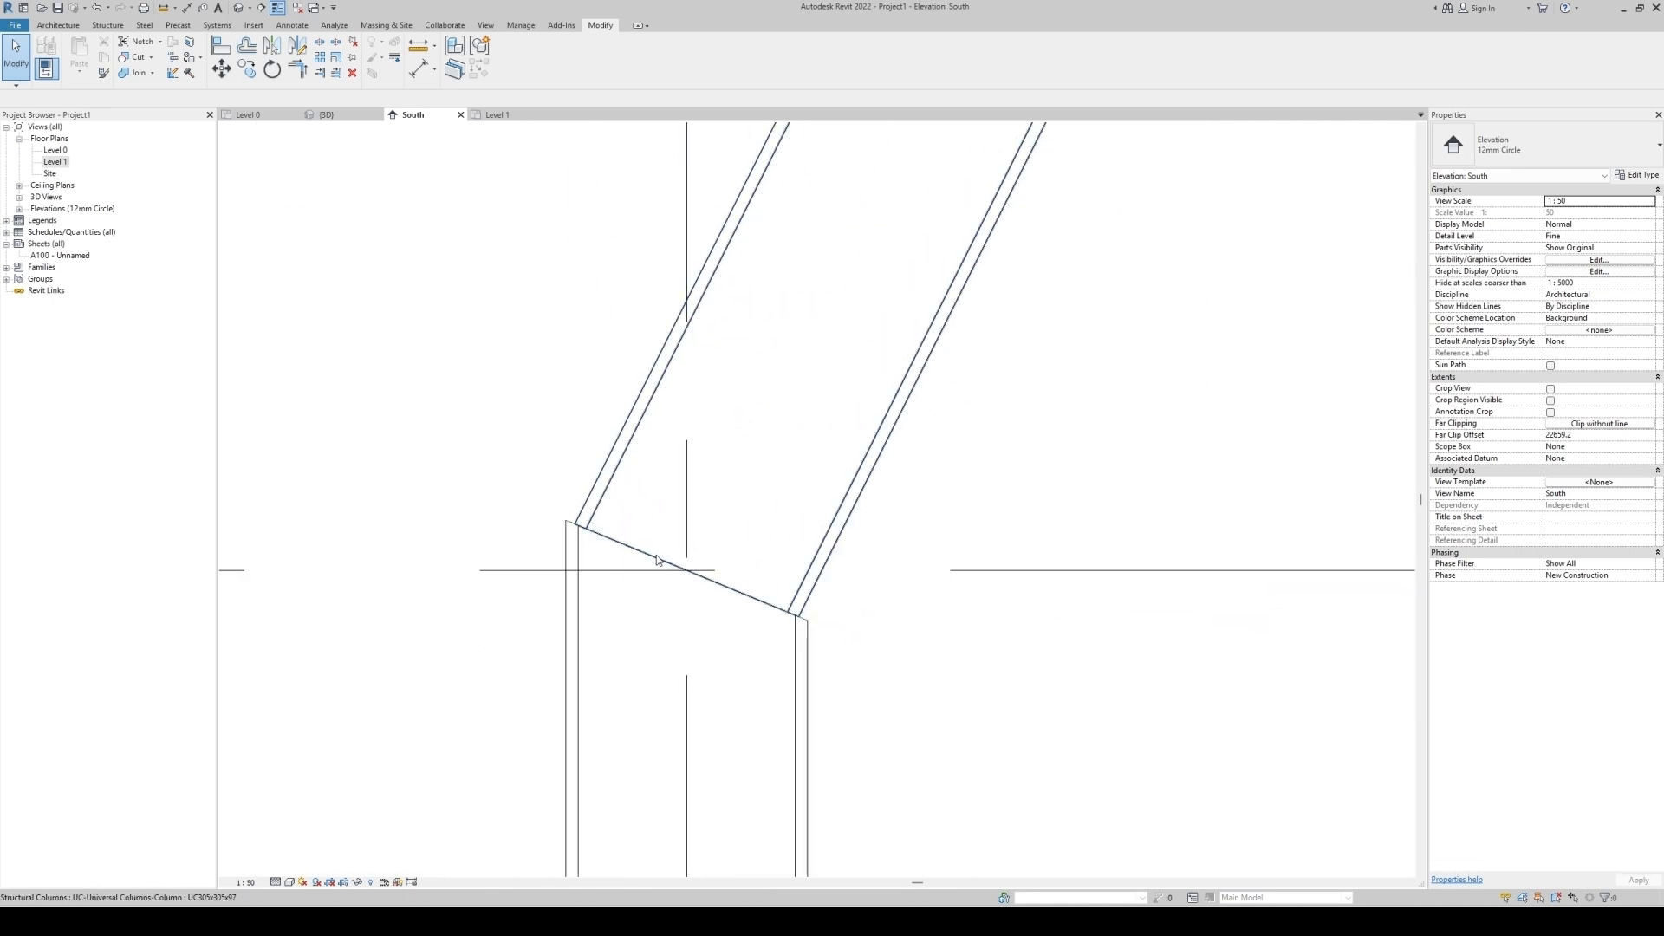
Extend the lower joint's reference plane beyond both columns.
{"action": "left_click", "coordinate": [657, 564]}
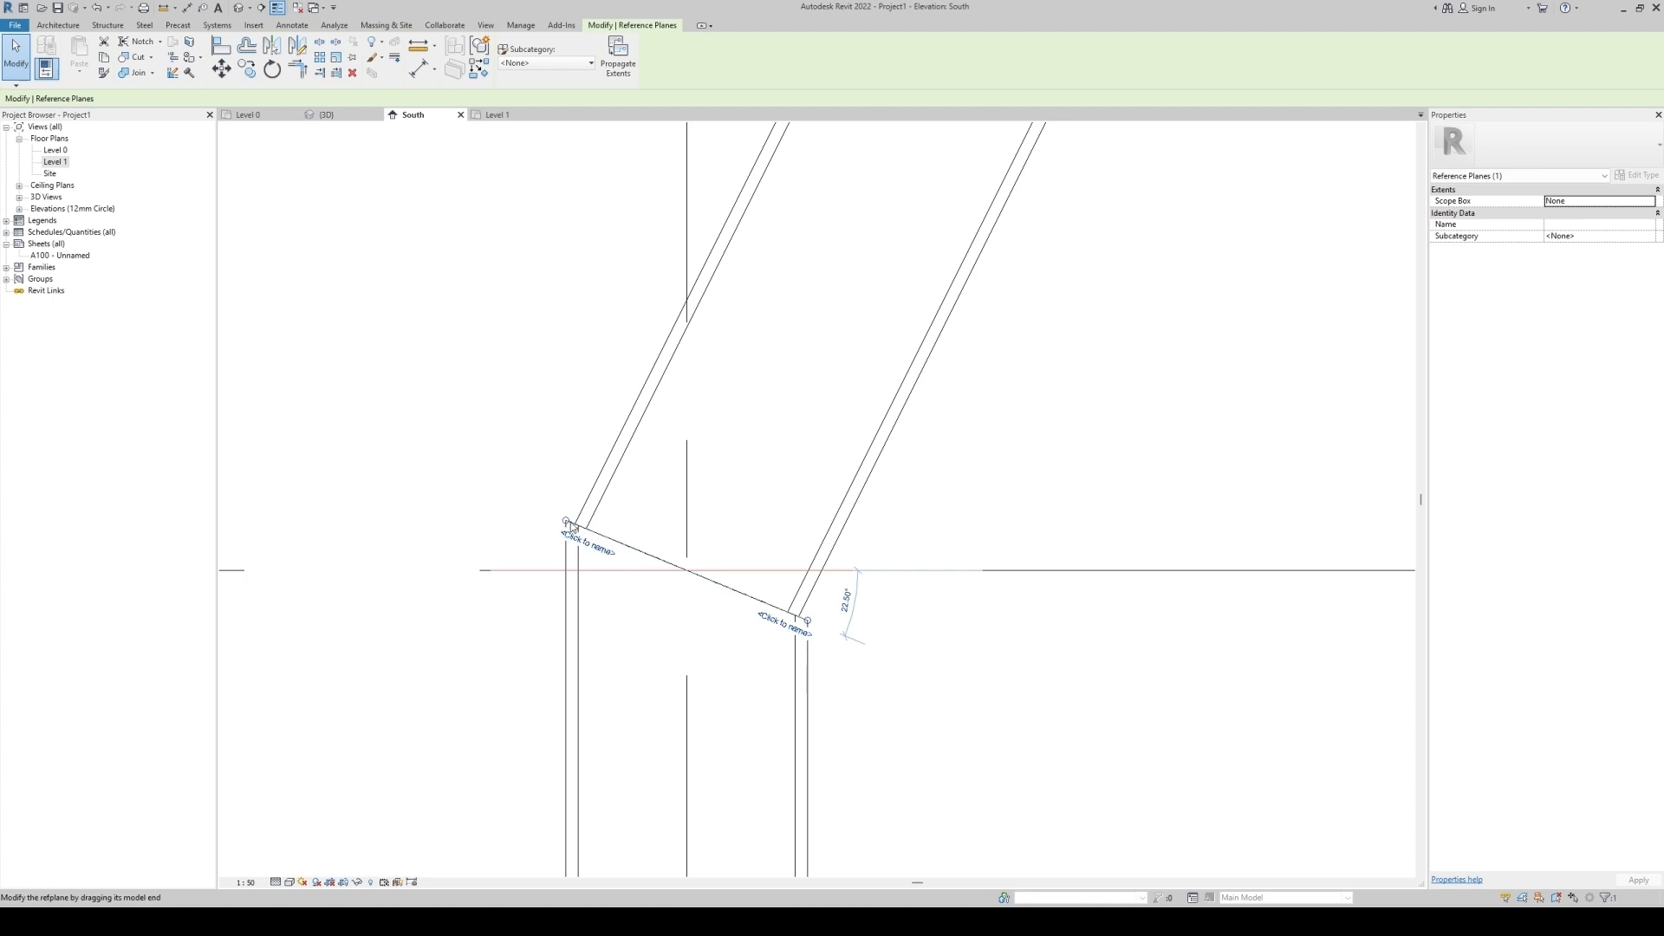
{"action": "left_click_drag", "start_coordinate": [809, 623], "coordinate": [895, 656]}
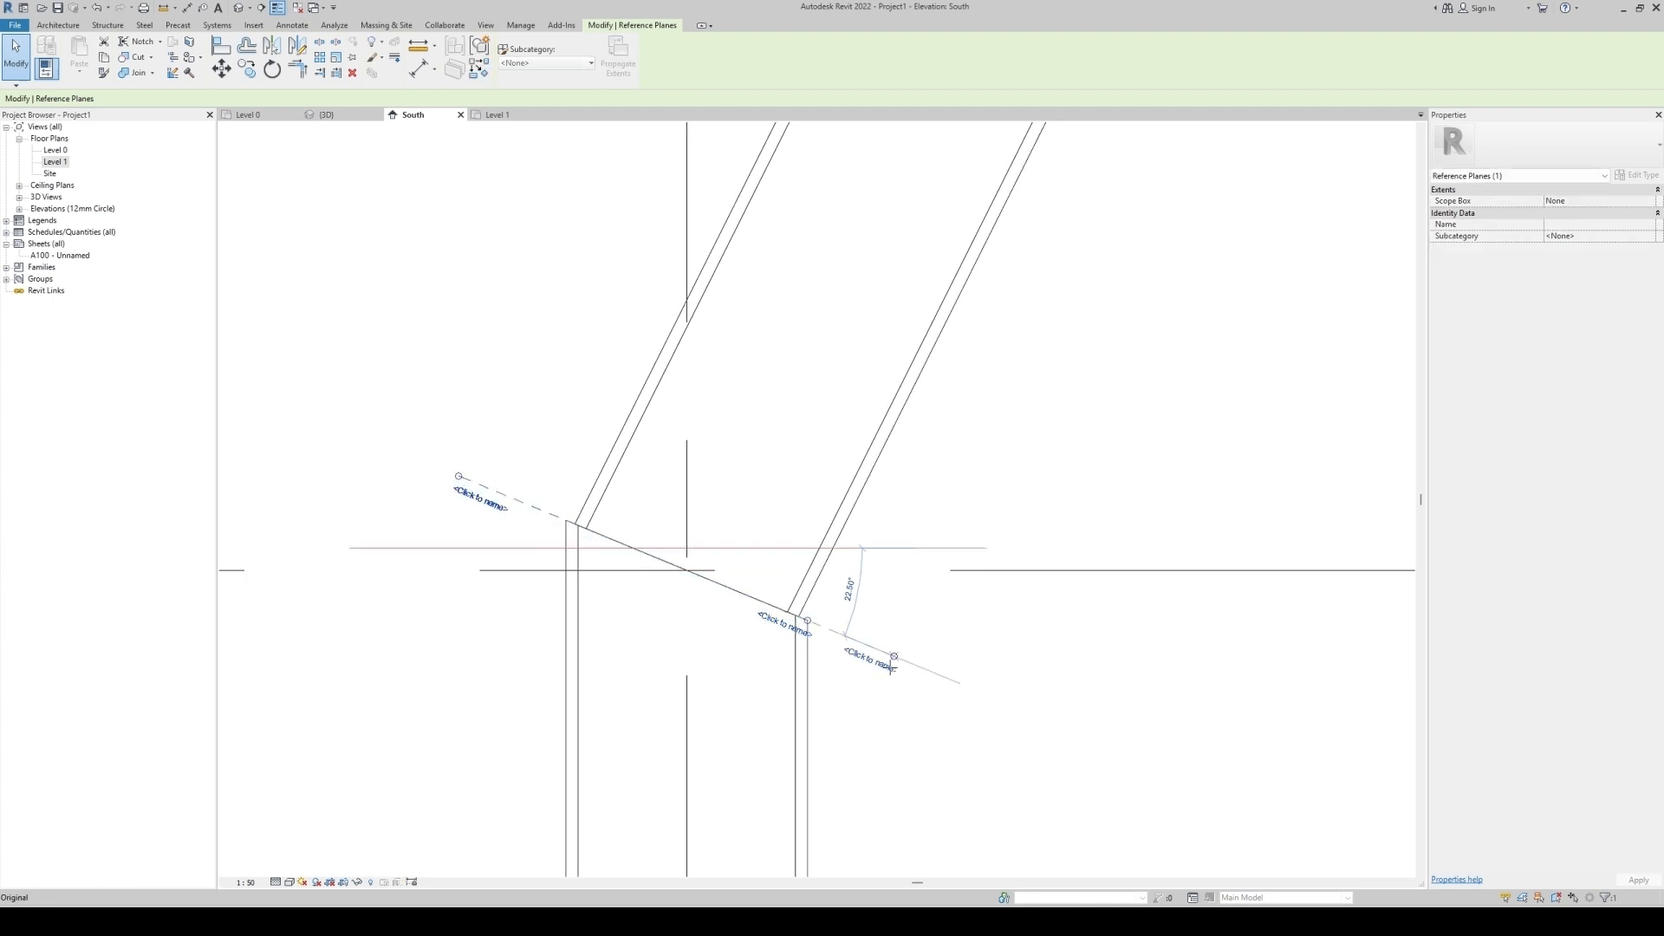
Trace the edges of the slanted column and the lower vertical column near the lower joint with detail lines.
{"action": "left_click", "coordinate": [361, 305]}
{"action": "key", "text": "d"}
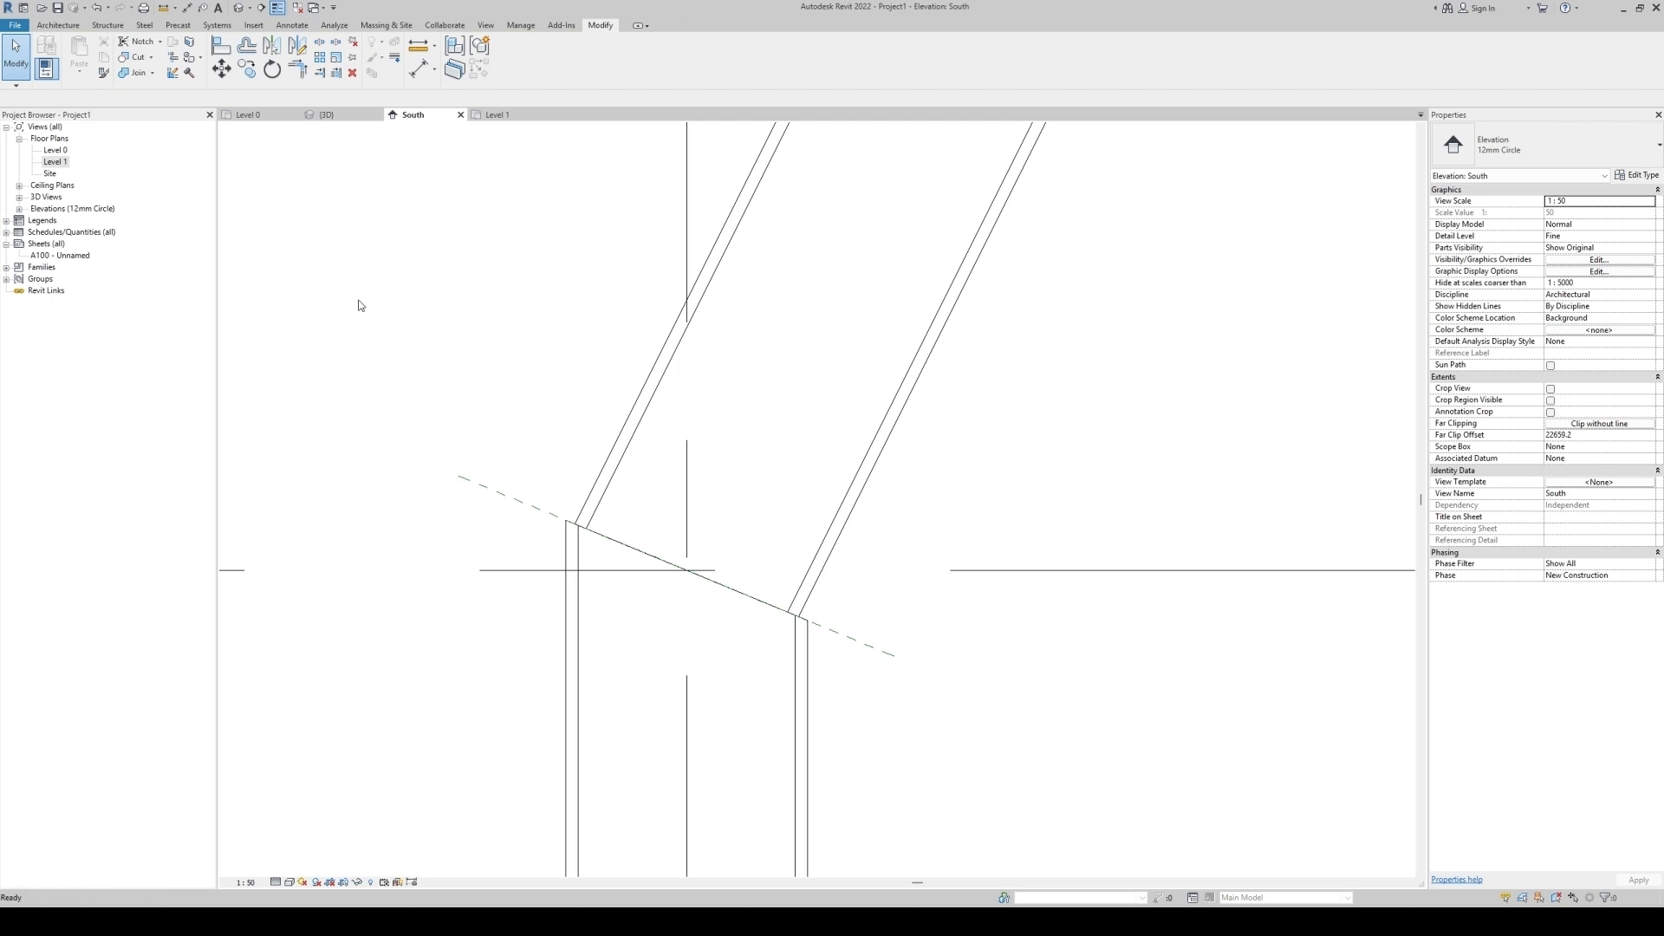
{"action": "key", "text": "l"}
{"action": "left_click", "coordinate": [748, 183]}
{"action": "scroll", "coordinate": [580, 507], "scroll_direction": "up", "scroll_amount": 2}
{"action": "left_click", "coordinate": [581, 521]}
{"action": "scroll", "coordinate": [507, 667], "scroll_direction": "down", "scroll_amount": 2}
{"action": "left_click", "coordinate": [543, 712]}
{"action": "left_click", "coordinate": [544, 272]}
{"action": "key", "text": "Escape"}
{"action": "left_click", "coordinate": [757, 751]}
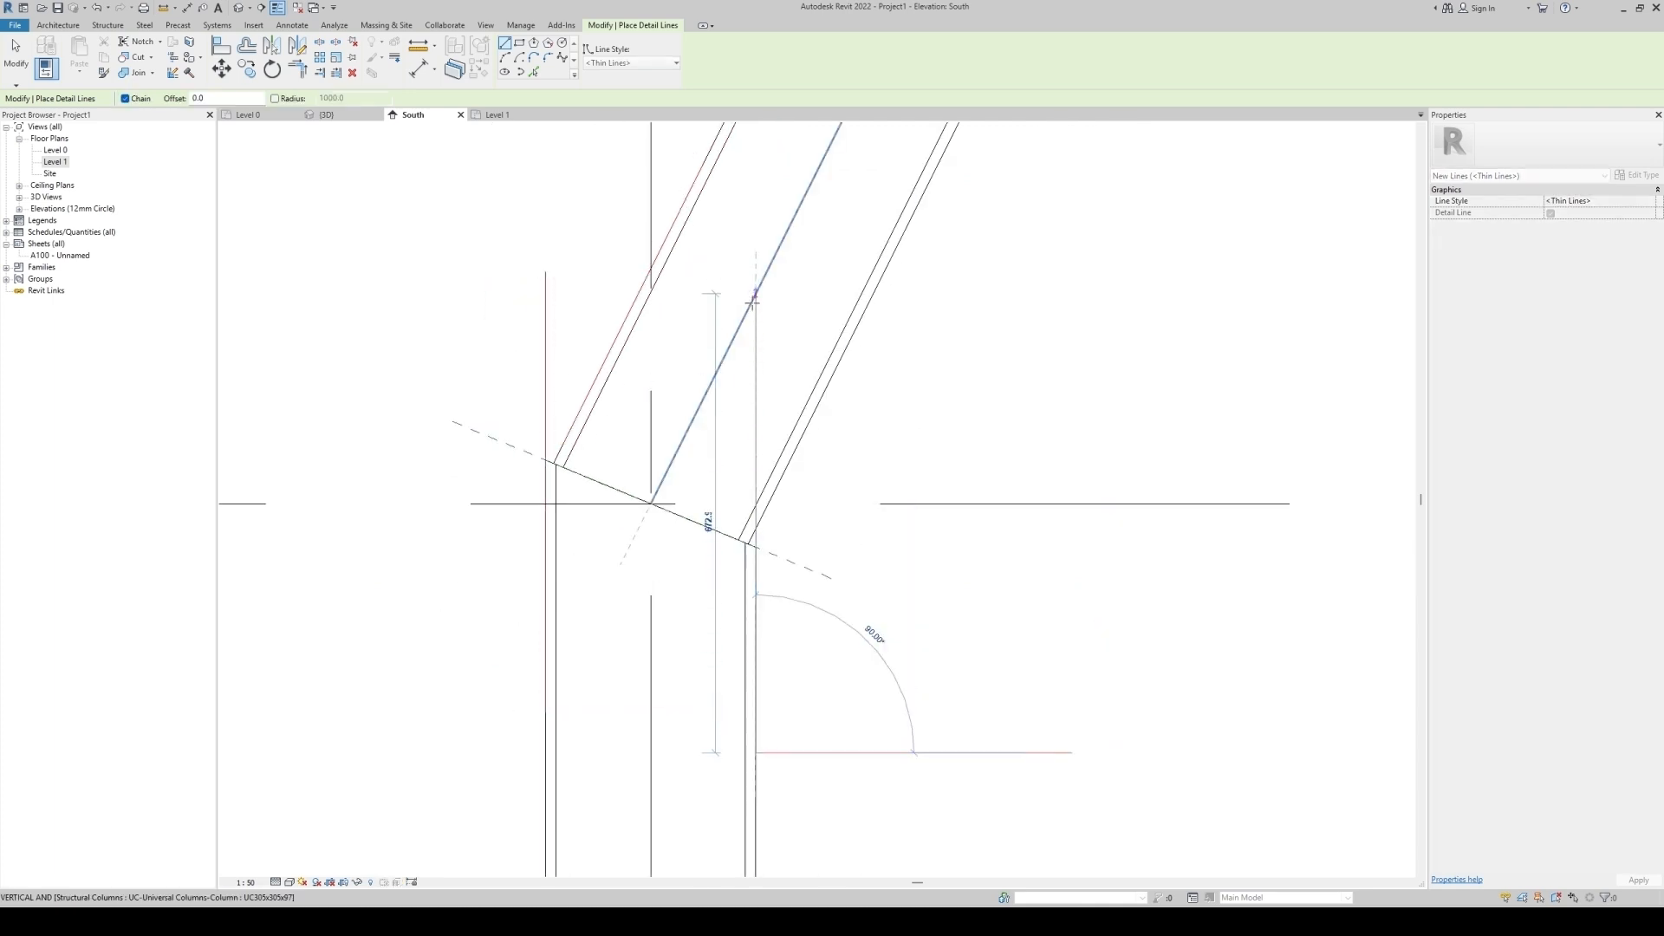
{"action": "left_click", "coordinate": [756, 323]}
{"action": "key", "text": "Escape"}
{"action": "left_click", "coordinate": [880, 284]}
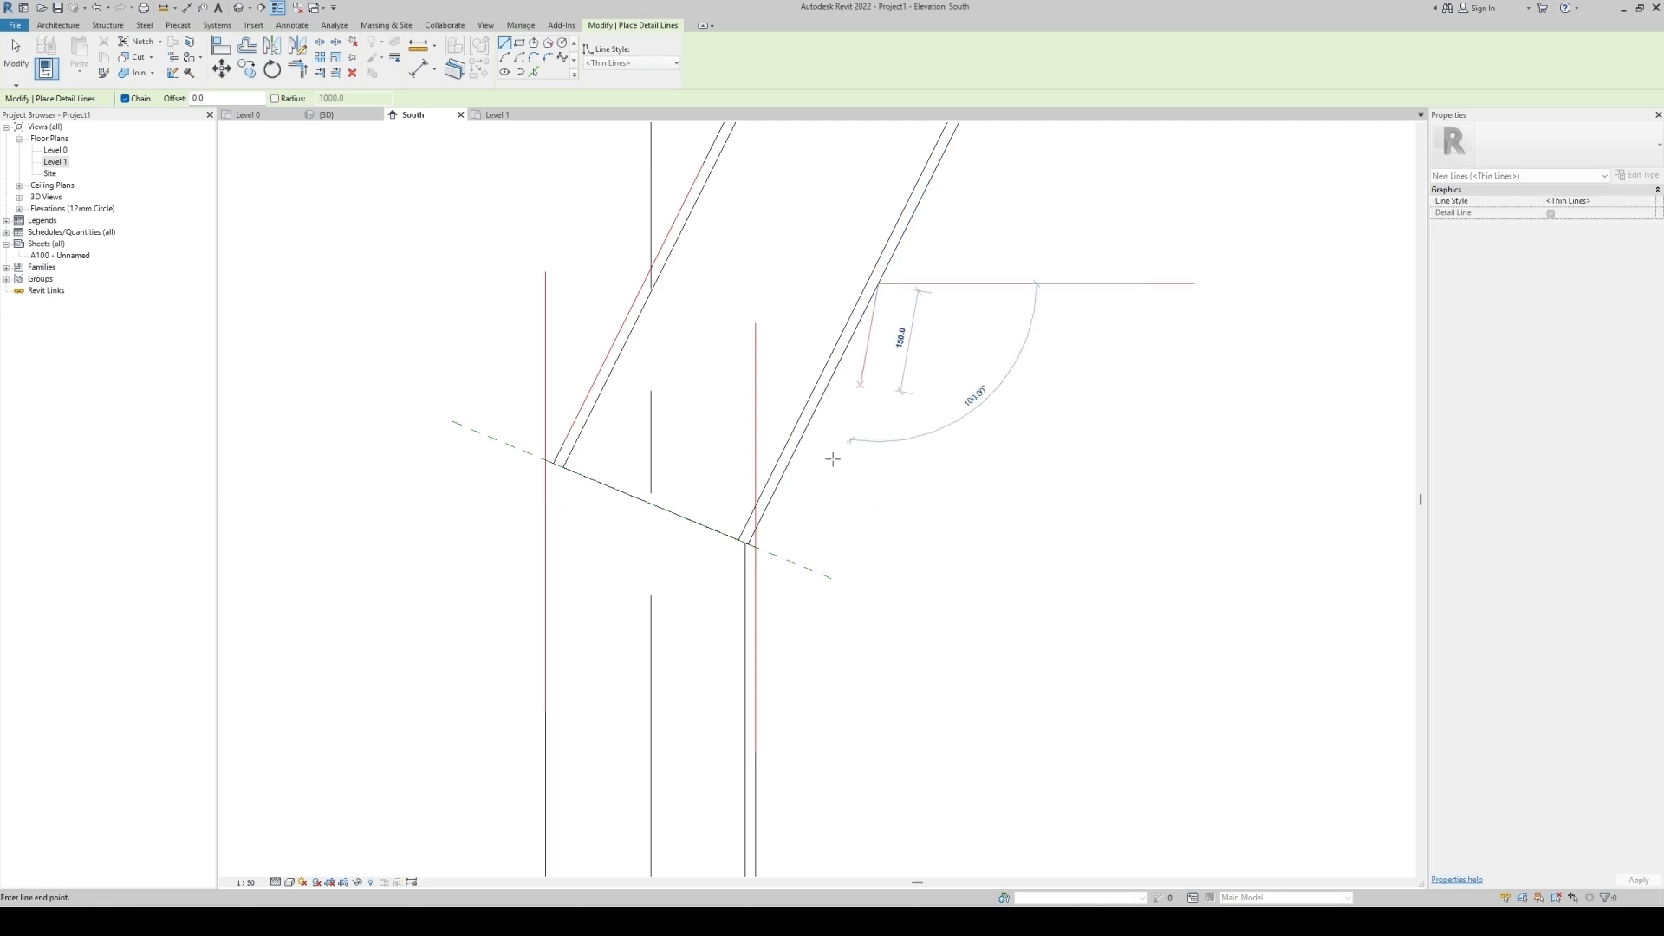
{"action": "key", "text": "Escape"}
{"action": "key", "text": "Escape"}
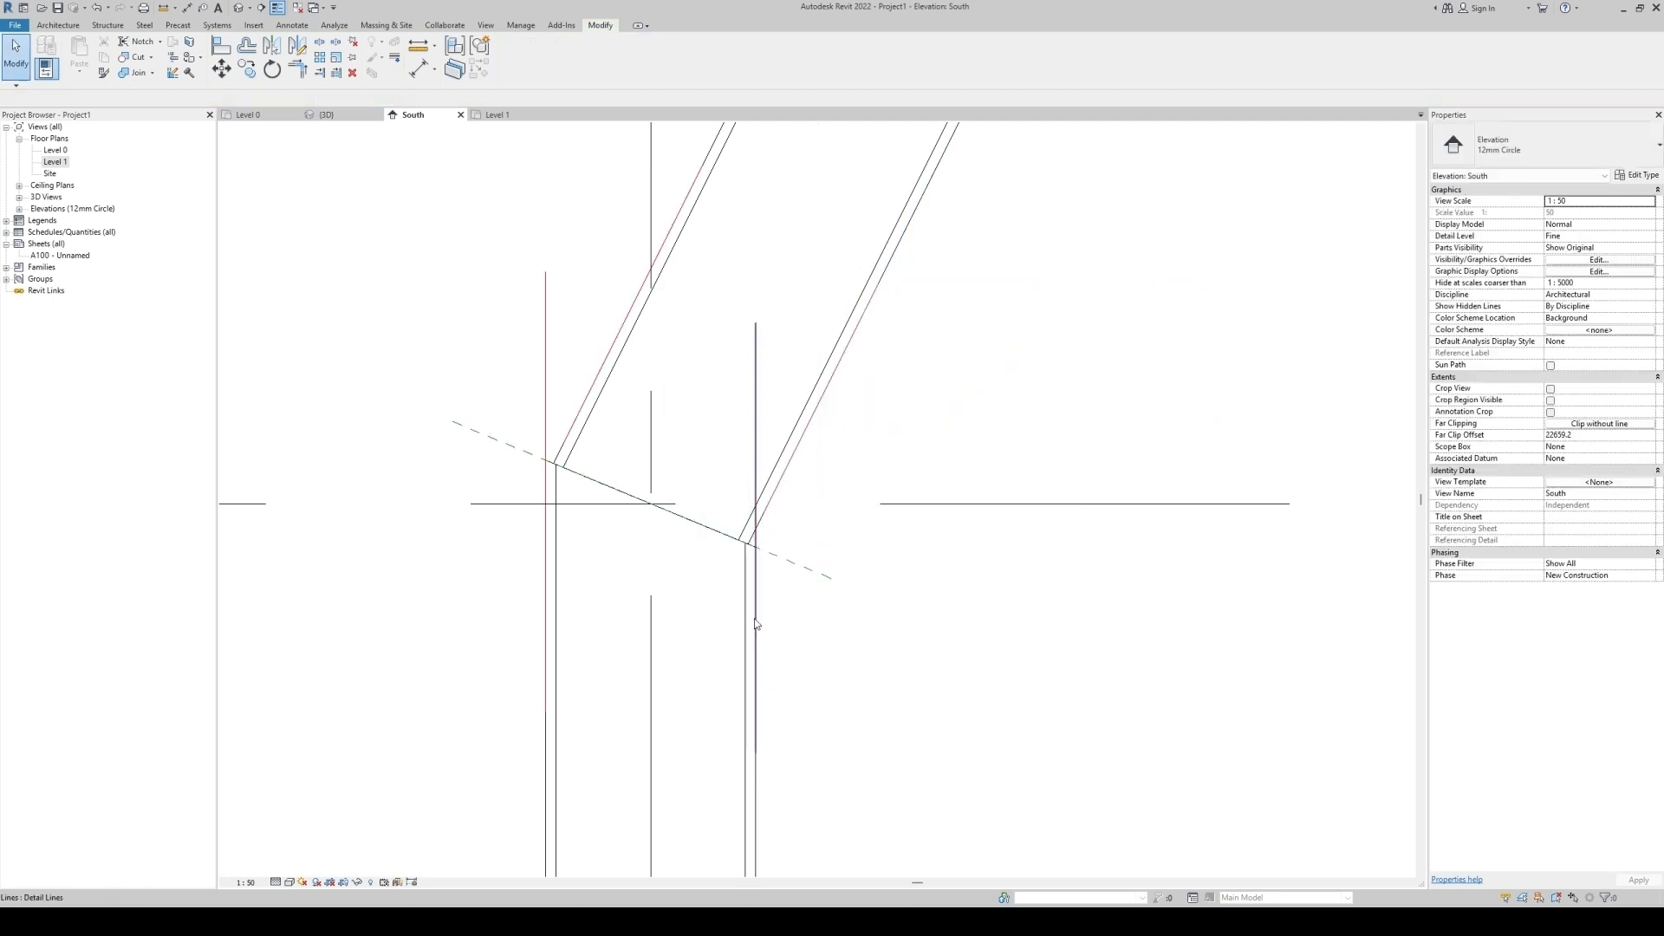
Temporarily isolate the four traced detail lines and trim them into corners where the column edges meet.
{"action": "left_click", "coordinate": [756, 625]}
{"action": "left_click", "coordinate": [774, 491]}
{"action": "left_click", "coordinate": [757, 425], "text": "ctrl"}
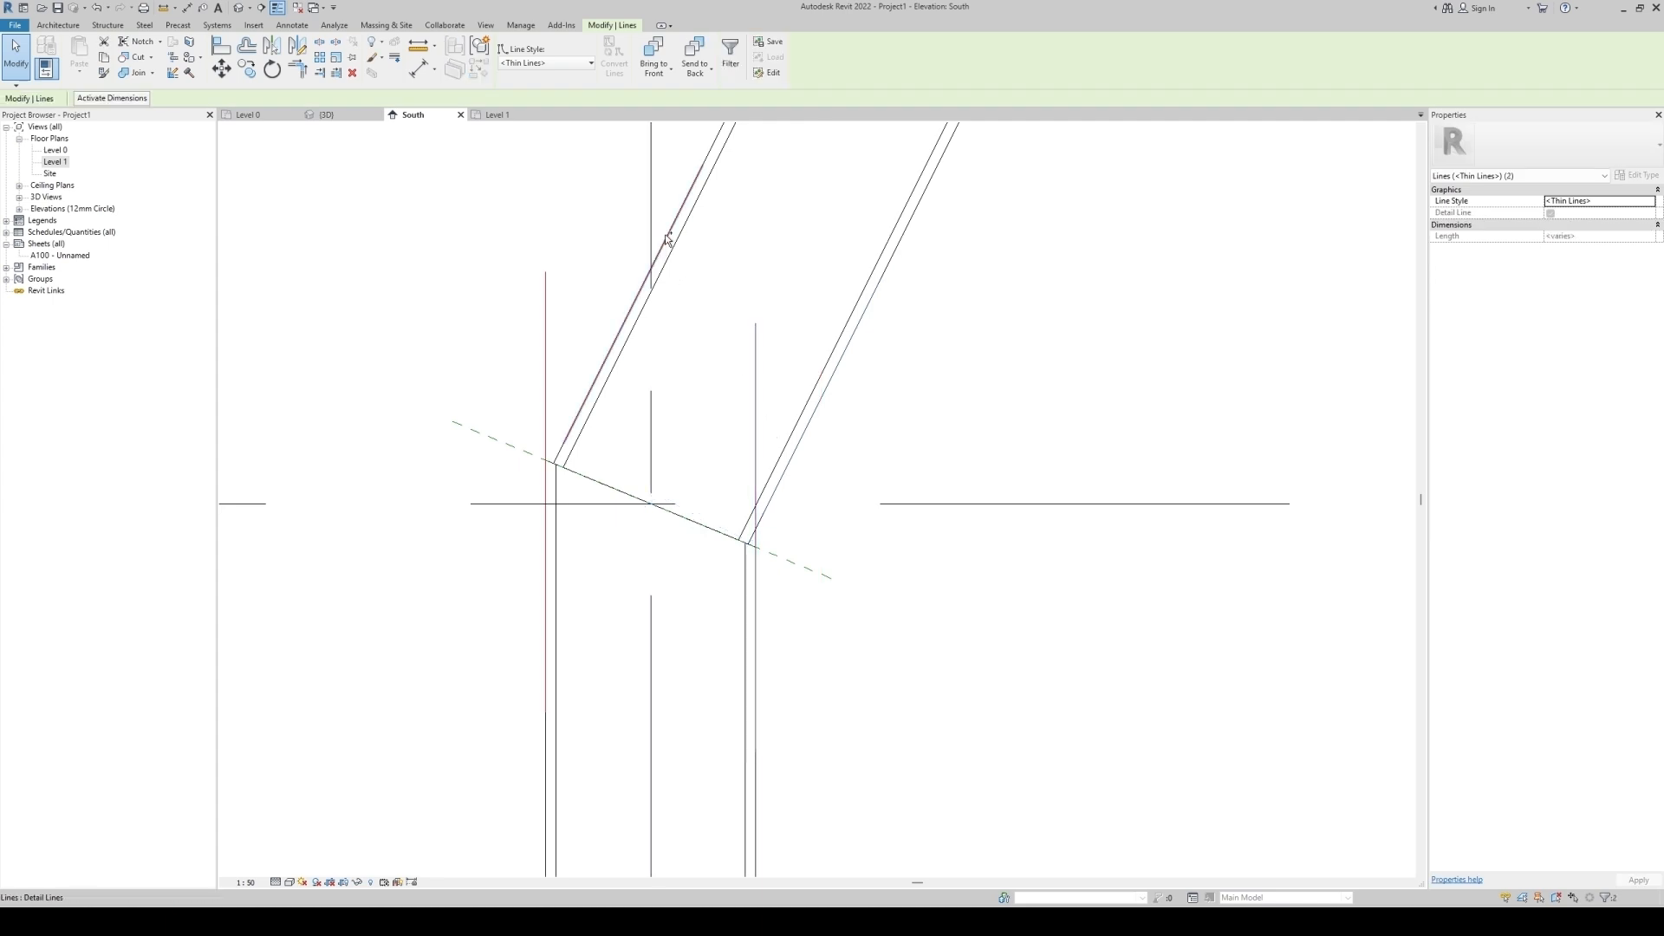
{"action": "left_click", "coordinate": [546, 364], "text": "ctrl"}
{"action": "key", "text": "h"}
{"action": "key", "text": "i"}
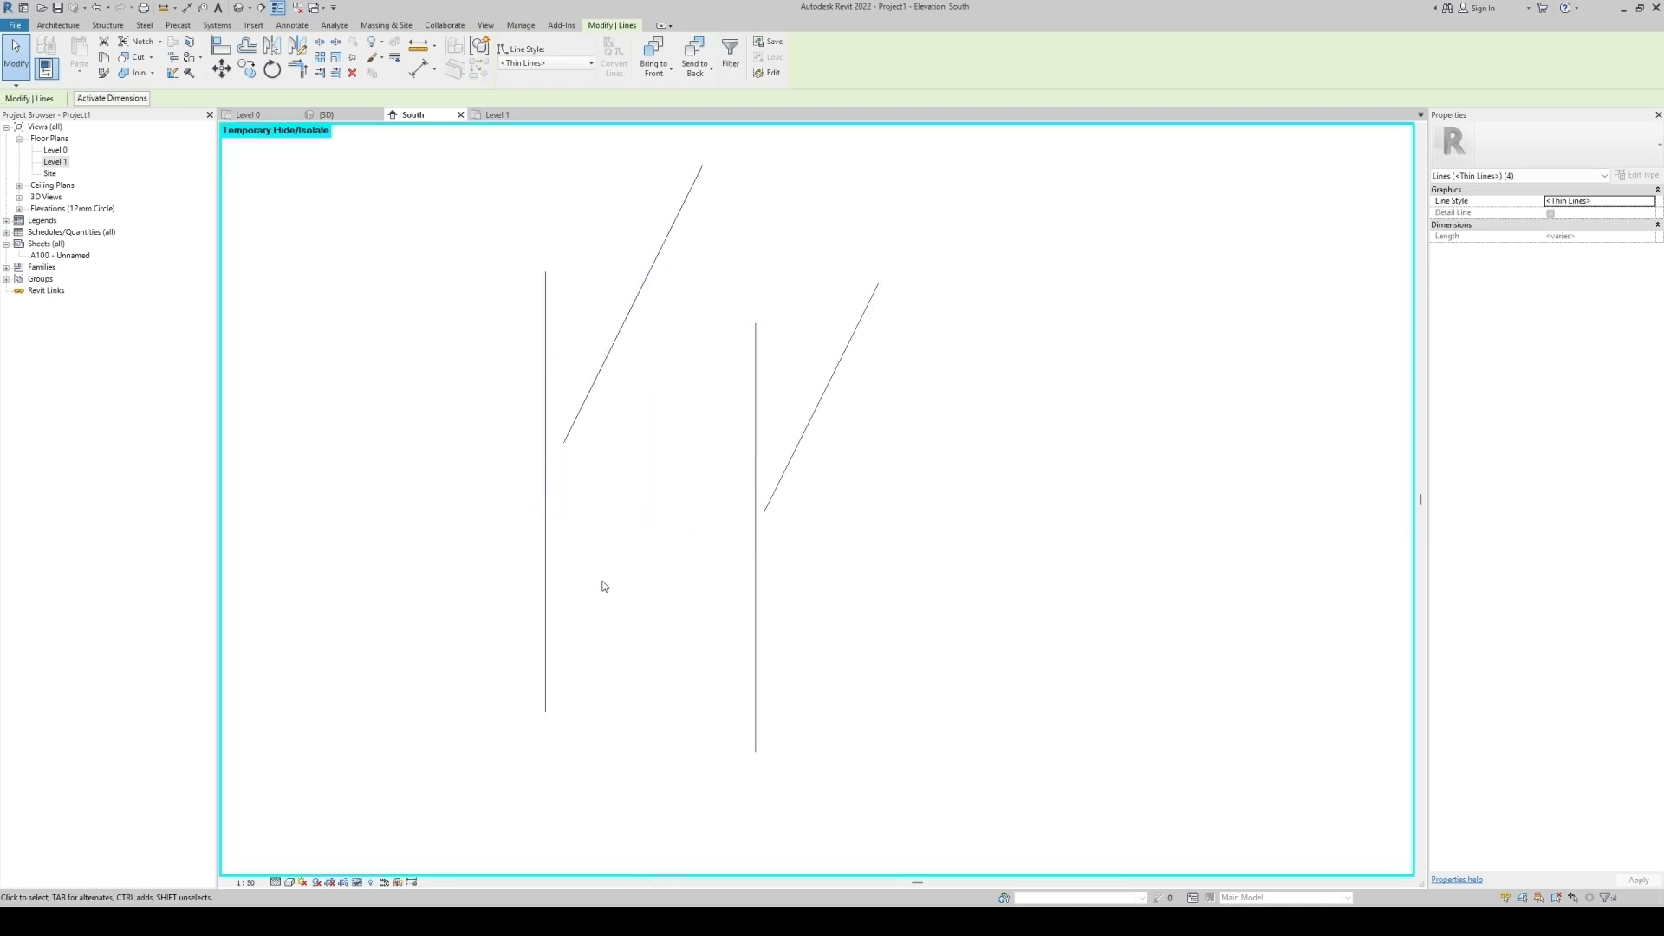
{"action": "left_click", "coordinate": [604, 587]}
{"action": "key", "text": "t"}
{"action": "key", "text": "r"}
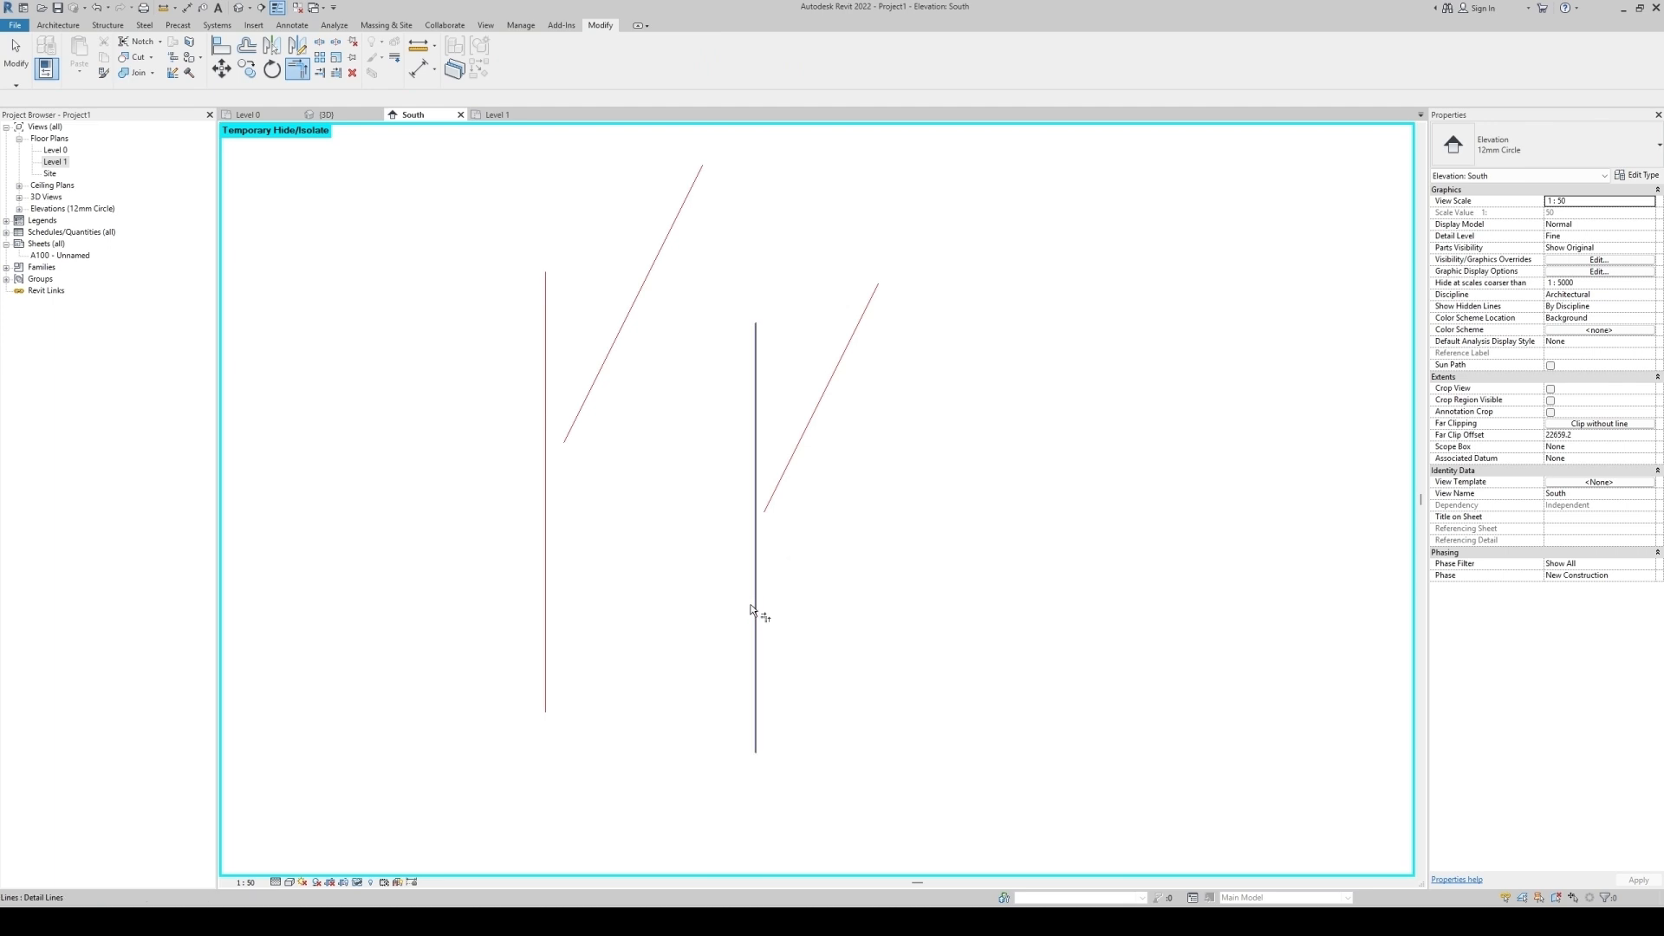
{"action": "left_click", "coordinate": [754, 632]}
{"action": "left_click", "coordinate": [811, 429]}
{"action": "left_click", "coordinate": [637, 316]}
{"action": "left_click", "coordinate": [546, 600]}
{"action": "key", "text": "Escape"}
Draw a detail line connecting the two corners across the lower joint.
{"action": "key", "text": "d"}
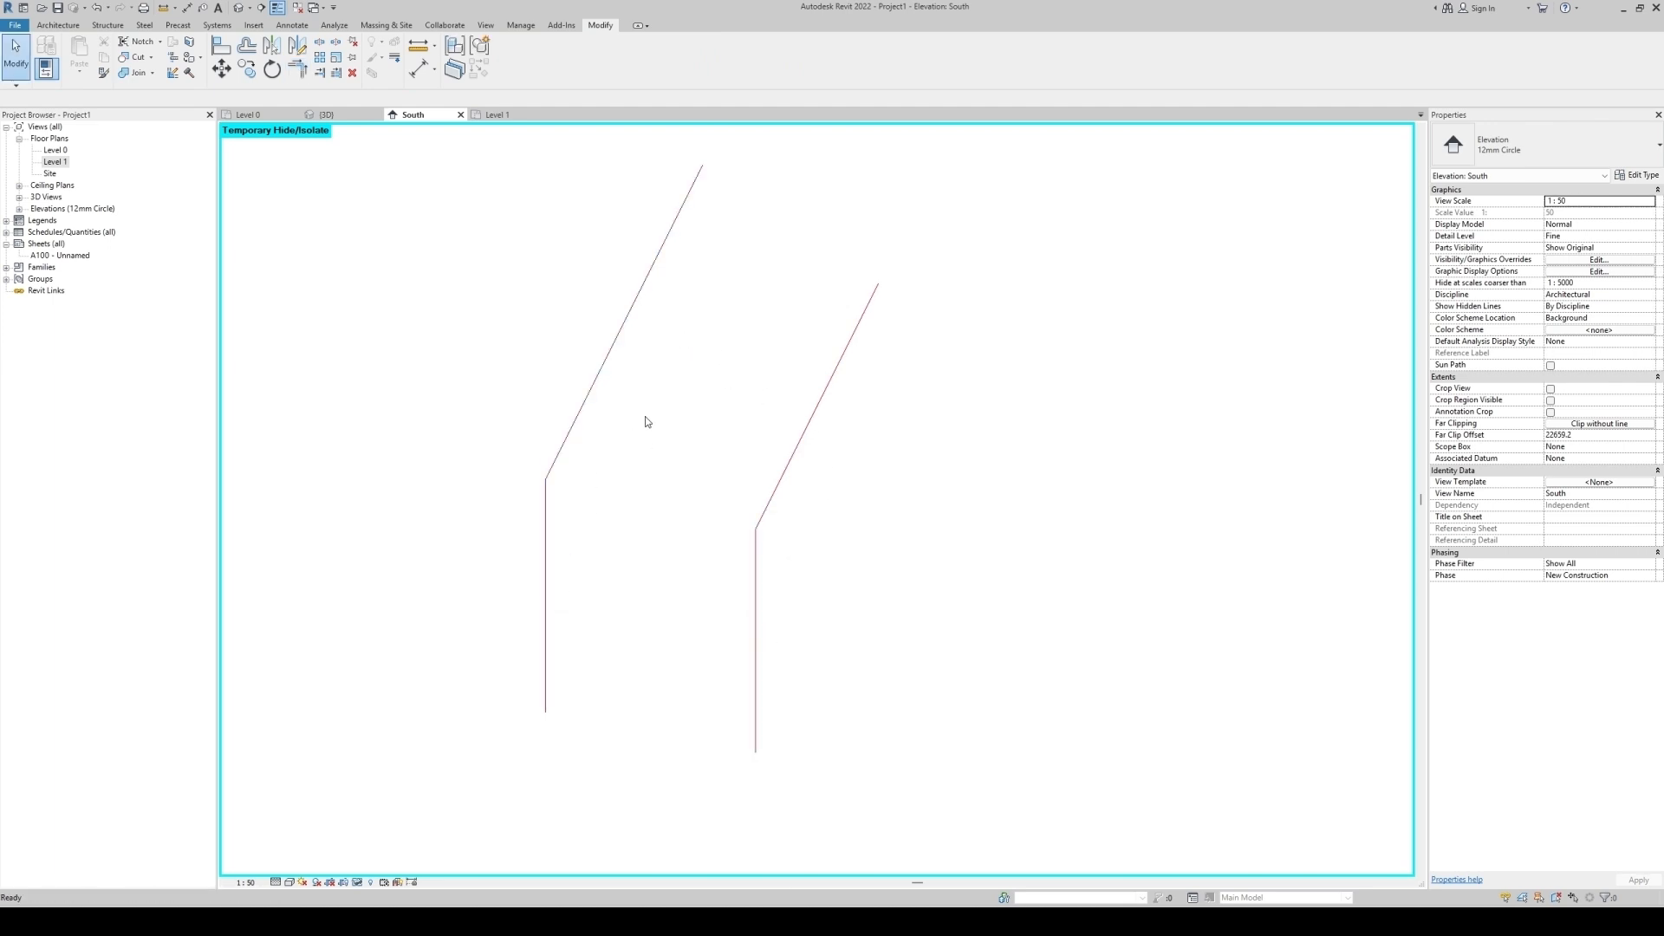
{"action": "key", "text": "l"}
{"action": "left_click", "coordinate": [545, 479]}
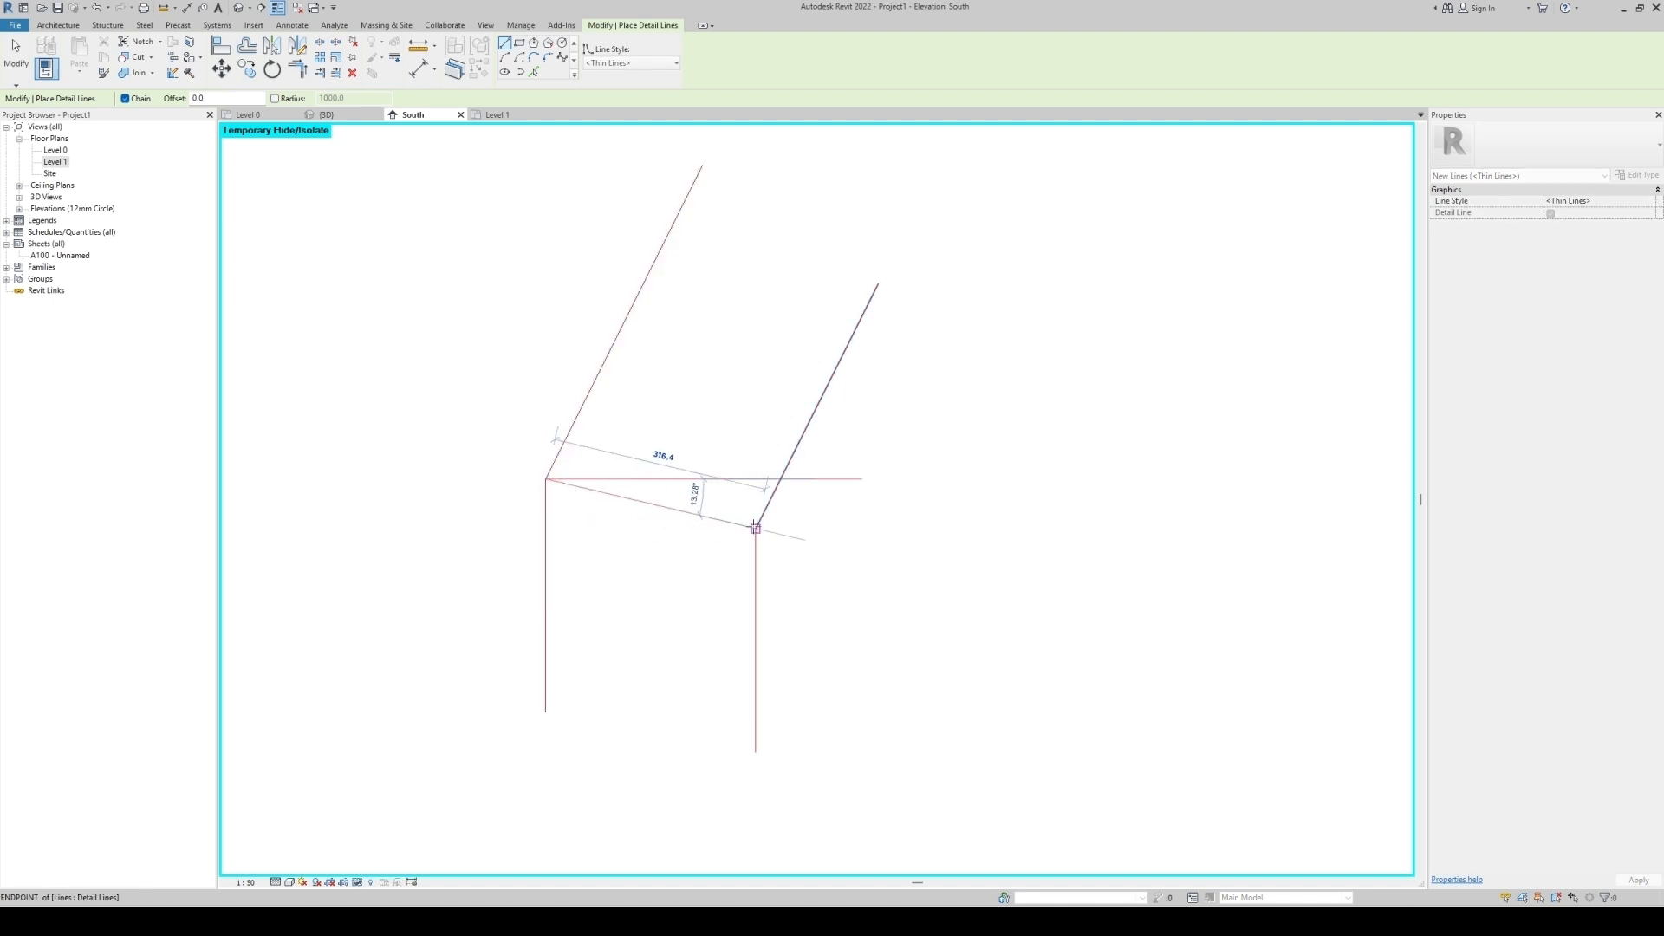
{"action": "left_click", "coordinate": [756, 527]}
{"action": "key", "text": "Escape"}
{"action": "key", "text": "Escape"}
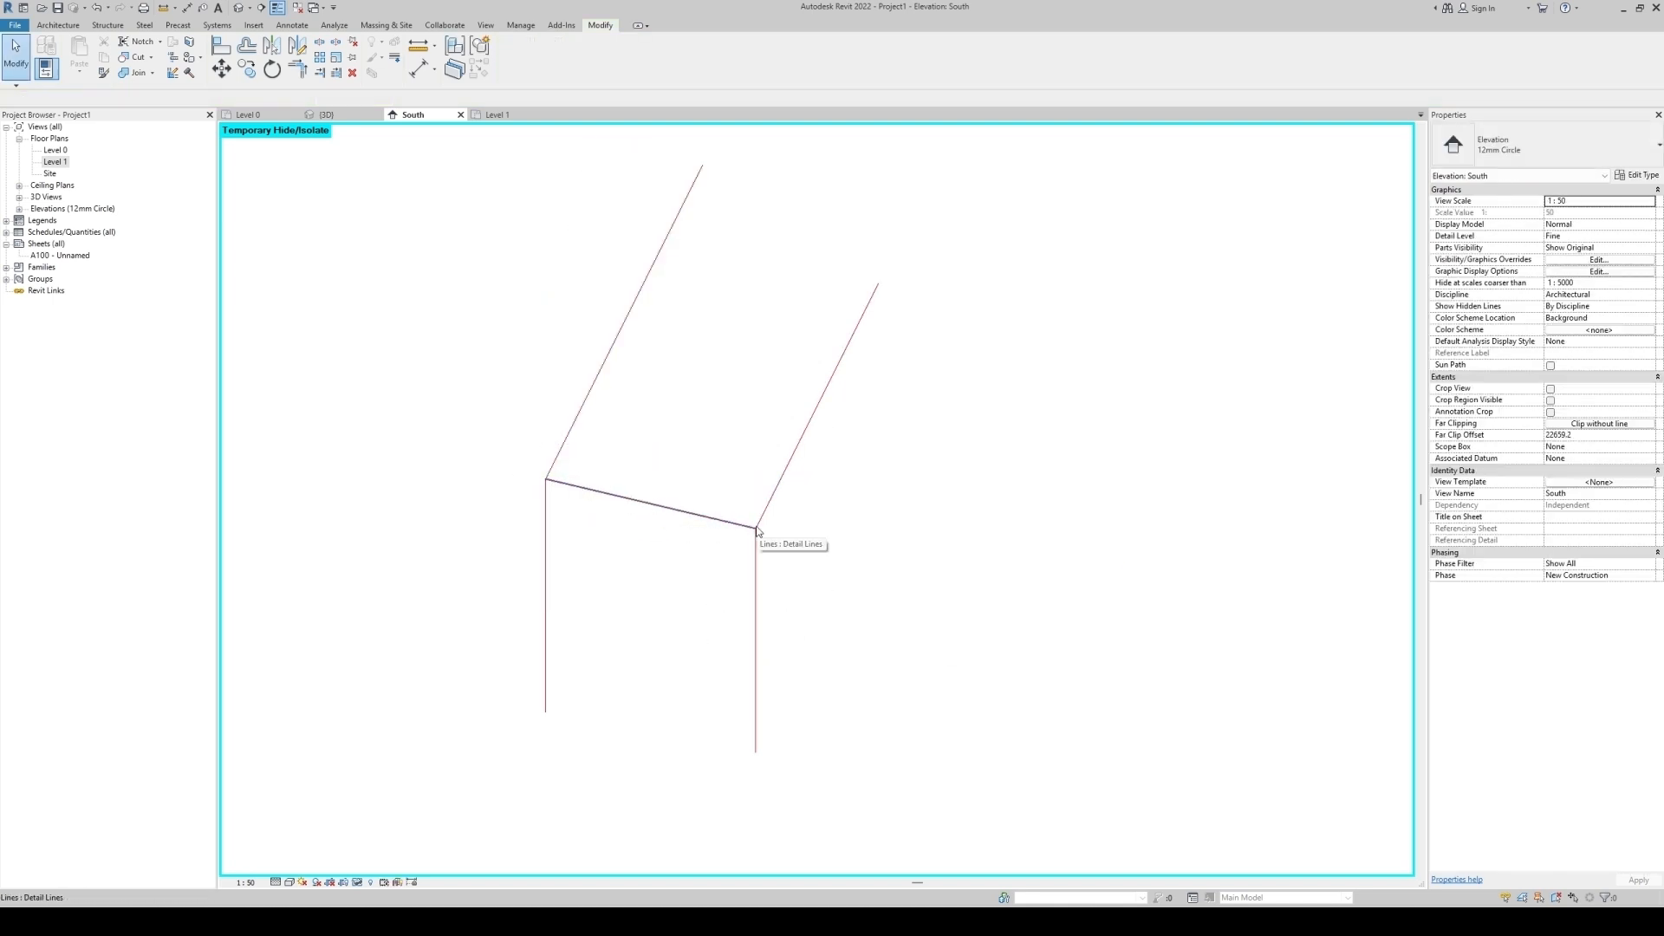
Delete the traced edge lines, keeping only the connecting line, and reset the temporary isolation.
{"action": "left_click_drag", "start_coordinate": [905, 375], "coordinate": [589, 323]}
{"action": "key", "text": "Delete"}
{"action": "left_click_drag", "start_coordinate": [848, 767], "coordinate": [519, 637]}
{"action": "key", "text": "Delete"}
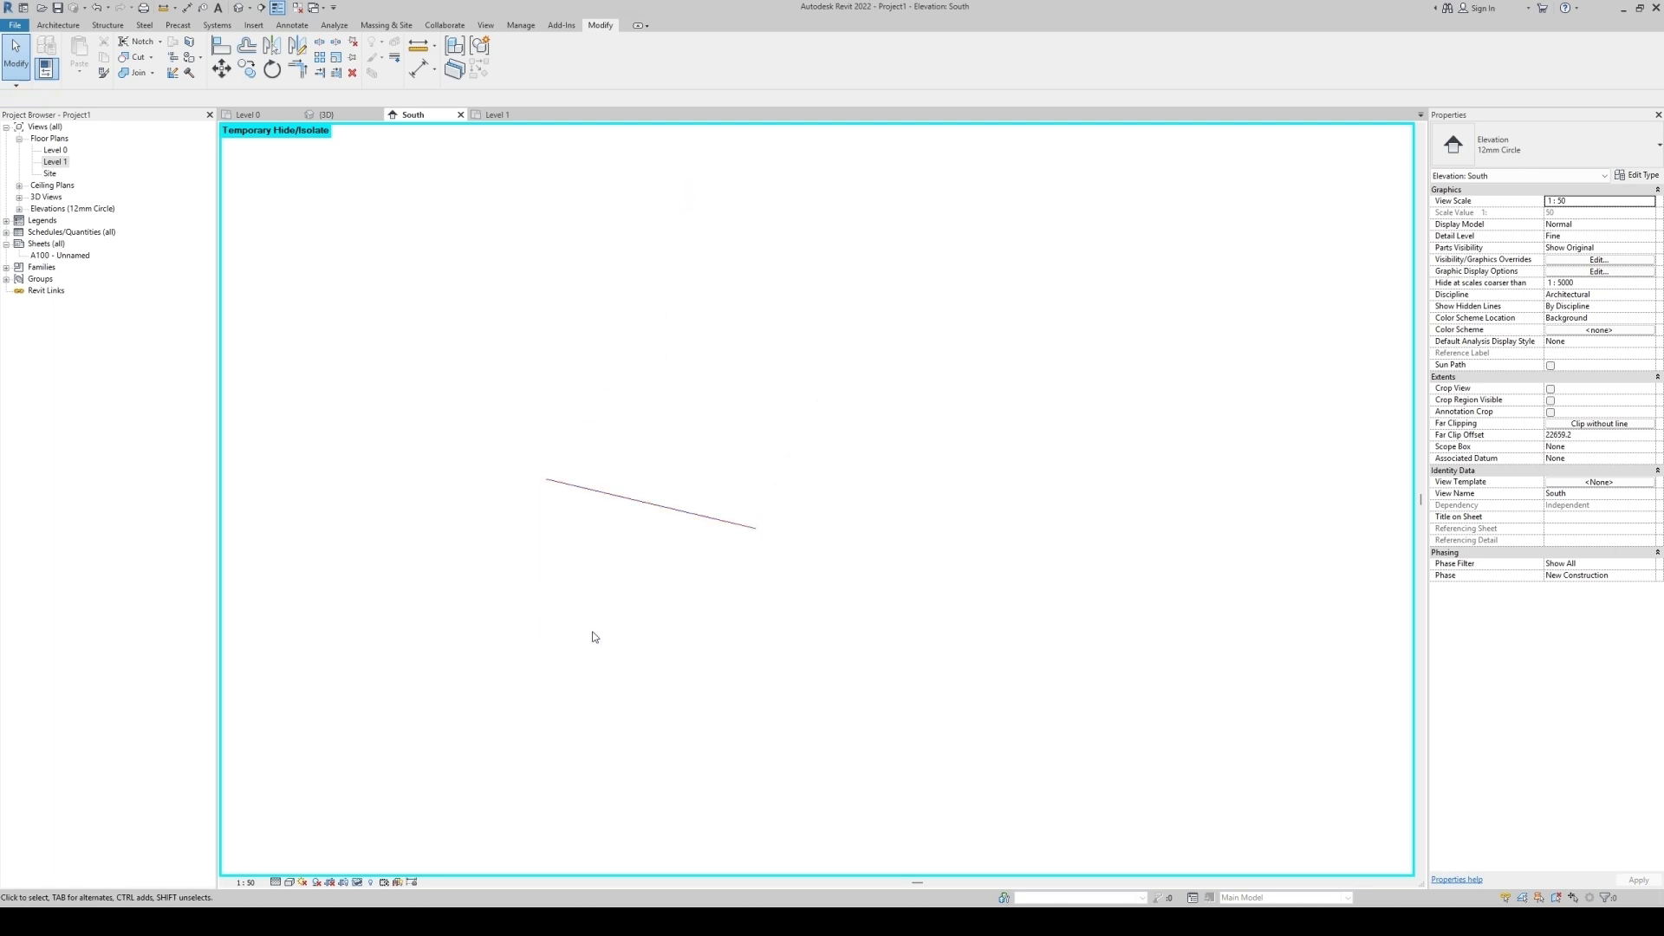
{"action": "key", "text": "h"}
{"action": "key", "text": "r"}
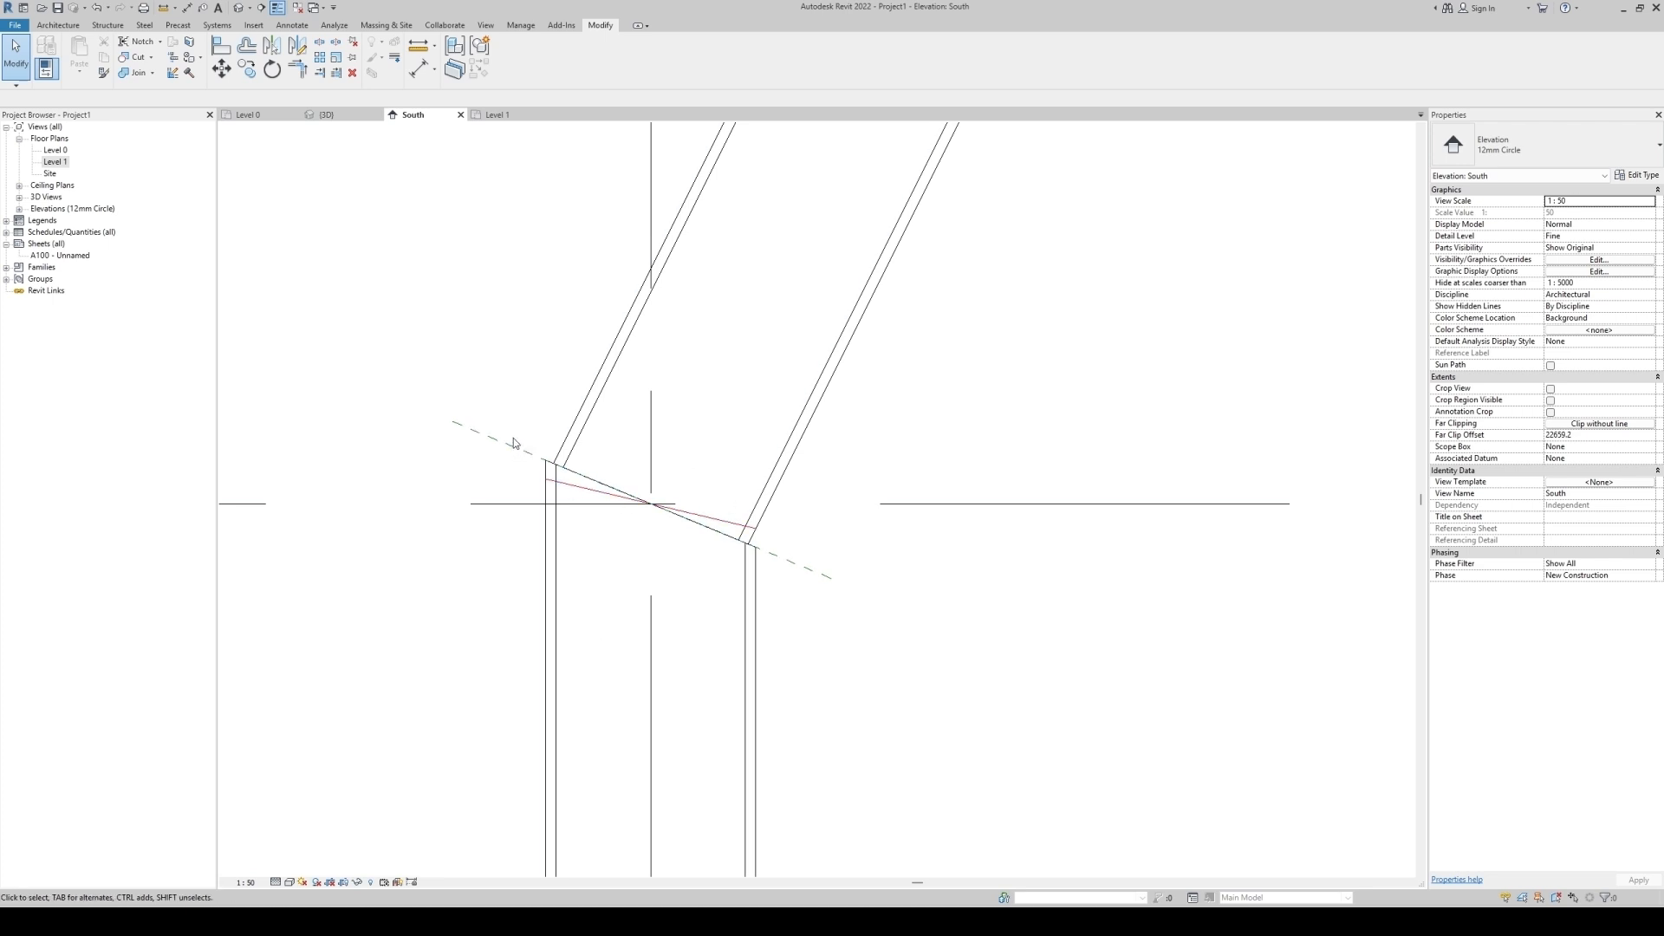
Align the lower joint's reference plane to the connecting detail line.
{"action": "key", "text": "a"}
{"action": "key", "text": "l"}
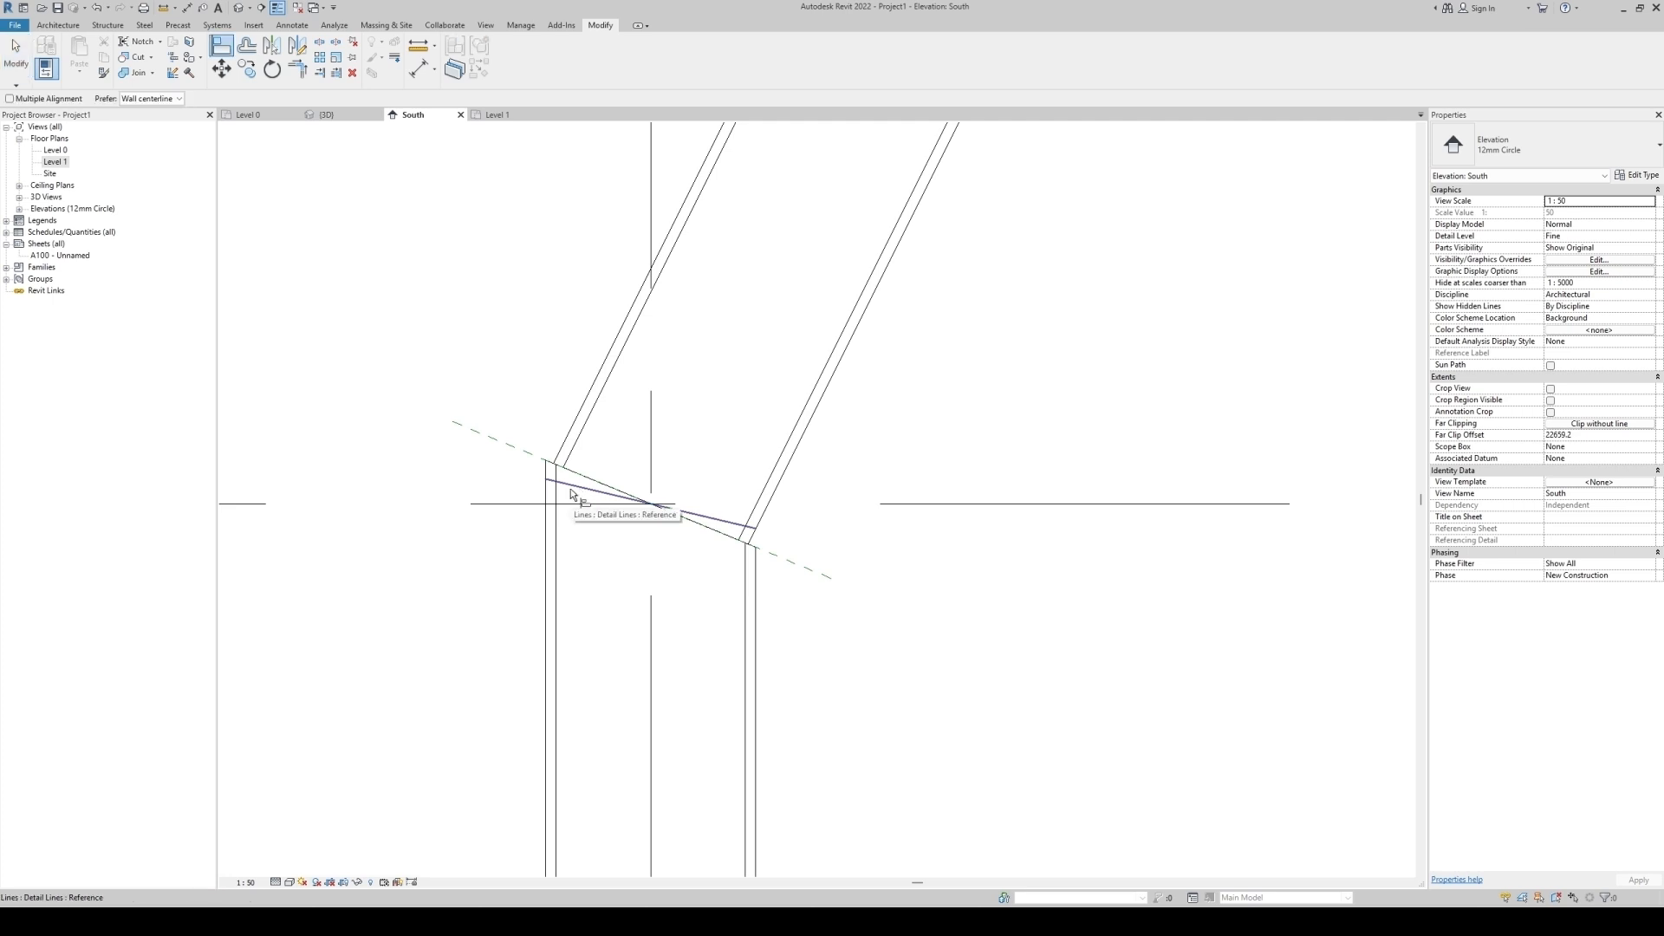
{"action": "left_click", "coordinate": [578, 488]}
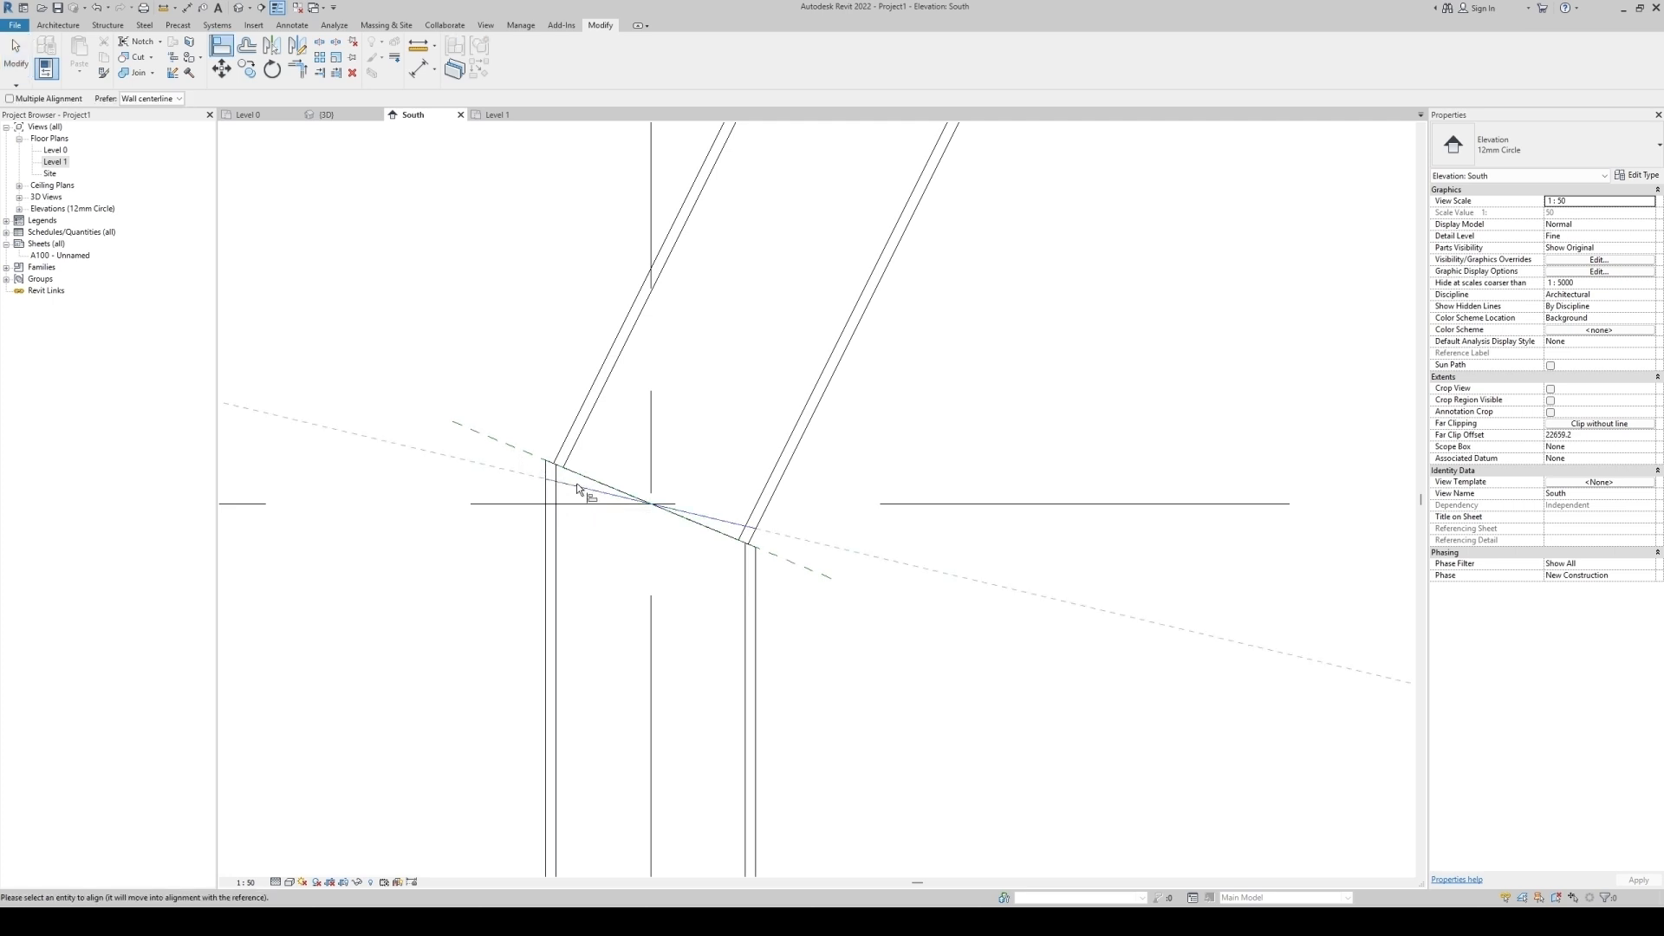
{"action": "left_click", "coordinate": [531, 466]}
{"action": "key", "text": "Escape"}
{"action": "key", "text": "Escape"}
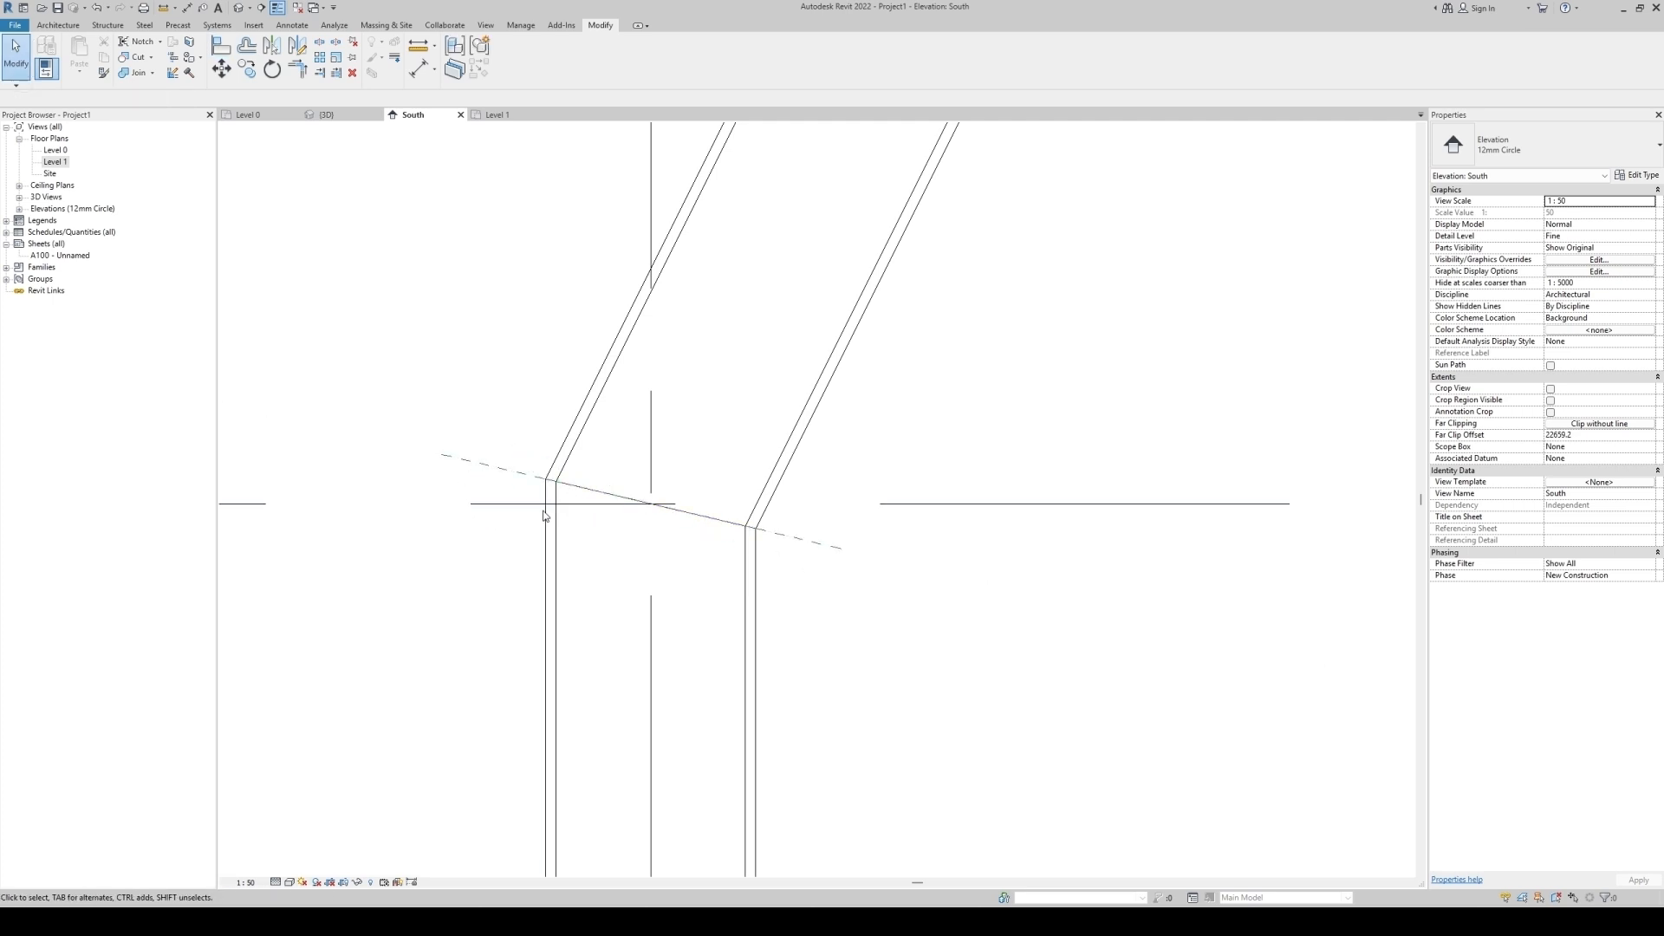
Temporarily hide the levels and grids to examine the column profile, then restore them.
{"action": "left_click", "coordinate": [608, 499]}
{"action": "left_click", "coordinate": [875, 654]}
{"action": "scroll", "coordinate": [658, 599], "scroll_direction": "down", "scroll_amount": 6}
{"action": "left_click", "coordinate": [765, 591]}
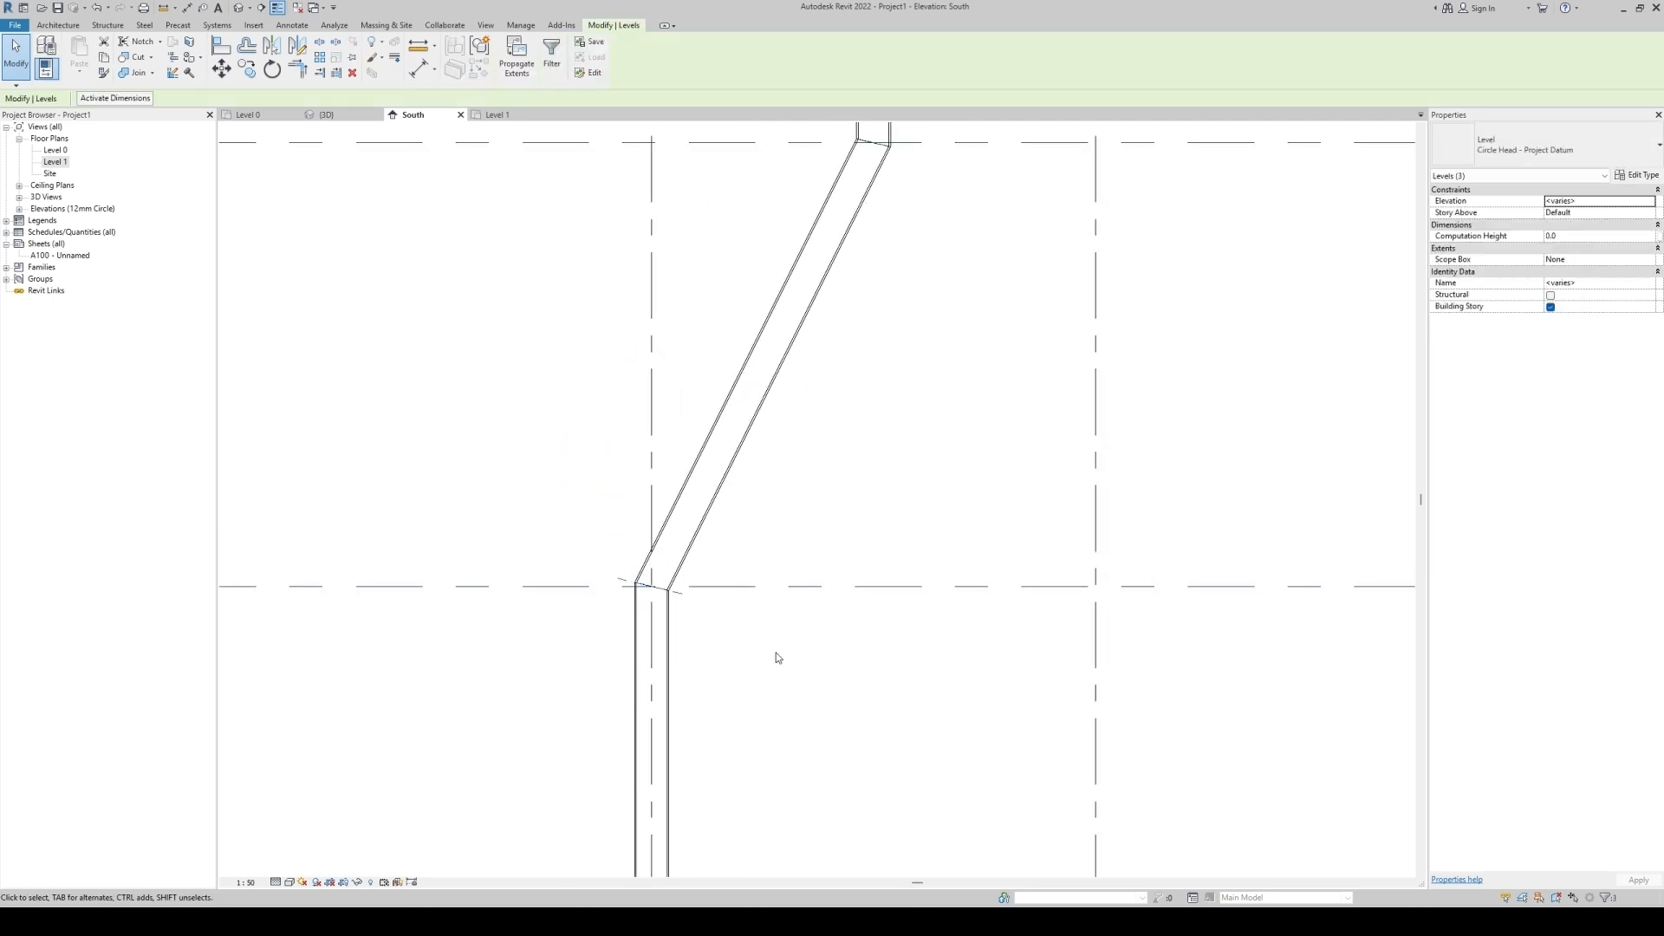
{"action": "key", "text": "h"}
{"action": "key", "text": "h"}
{"action": "left_click", "coordinate": [1095, 632]}
{"action": "key", "text": "s"}
{"action": "key", "text": "a"}
{"action": "key", "text": "h"}
{"action": "key", "text": "h"}
{"action": "scroll", "coordinate": [616, 704], "scroll_direction": "down", "scroll_amount": 1}
{"action": "left_click", "coordinate": [673, 608]}
{"action": "key", "text": "h"}
{"action": "key", "text": "h"}
{"action": "left_click_drag", "start_coordinate": [774, 174], "coordinate": [930, 293]}
{"action": "key", "text": "h"}
{"action": "key", "text": "h"}
{"action": "scroll", "coordinate": [963, 191], "scroll_direction": "down", "scroll_amount": 2}
{"action": "middle_click_drag", "start_coordinate": [977, 320], "coordinate": [896, 527]}
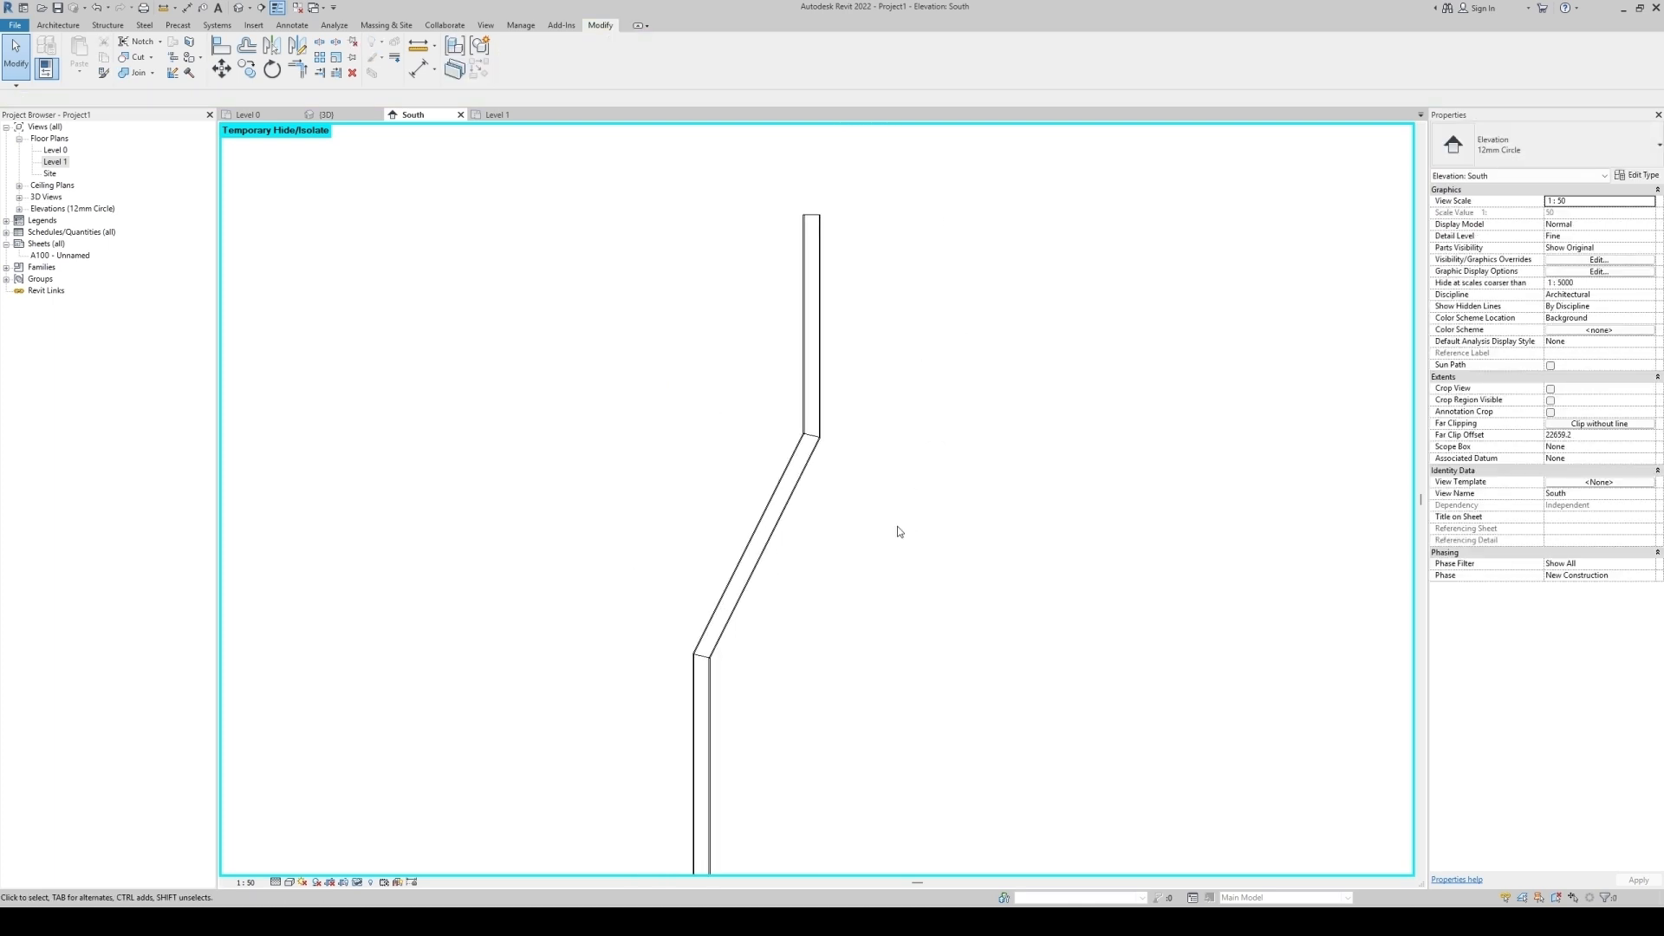
{"action": "key", "text": "h"}
{"action": "key", "text": "r"}
{"action": "scroll", "coordinate": [737, 703], "scroll_direction": "up", "scroll_amount": 3}
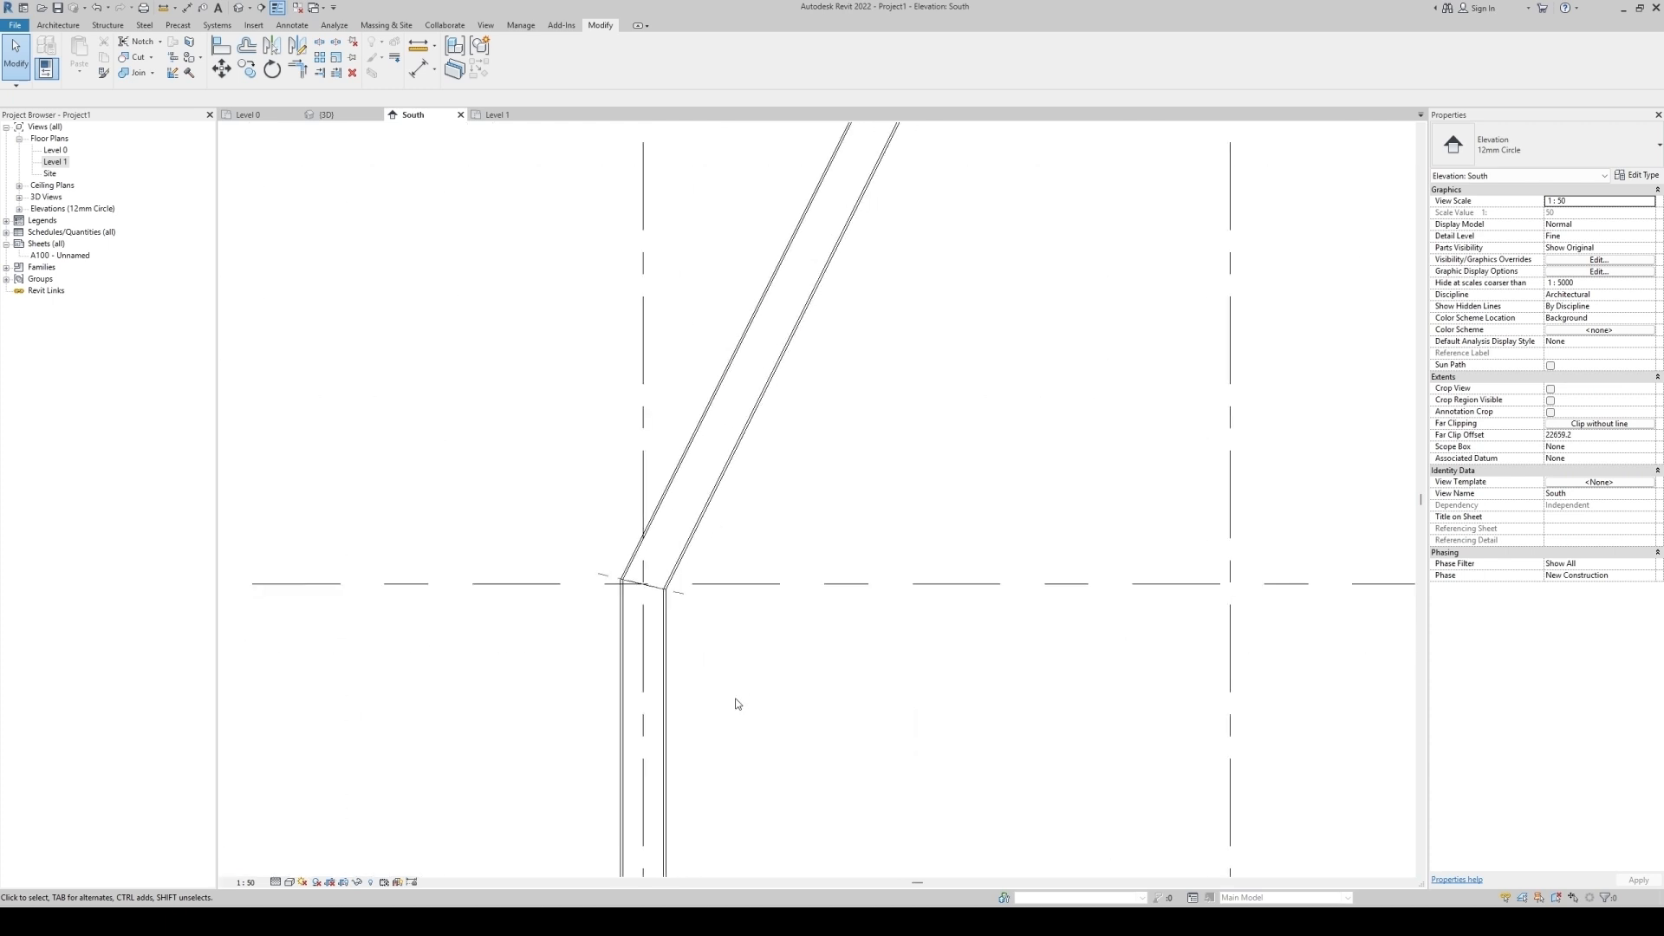
{"action": "scroll", "coordinate": [736, 704], "scroll_direction": "down", "scroll_amount": 3}
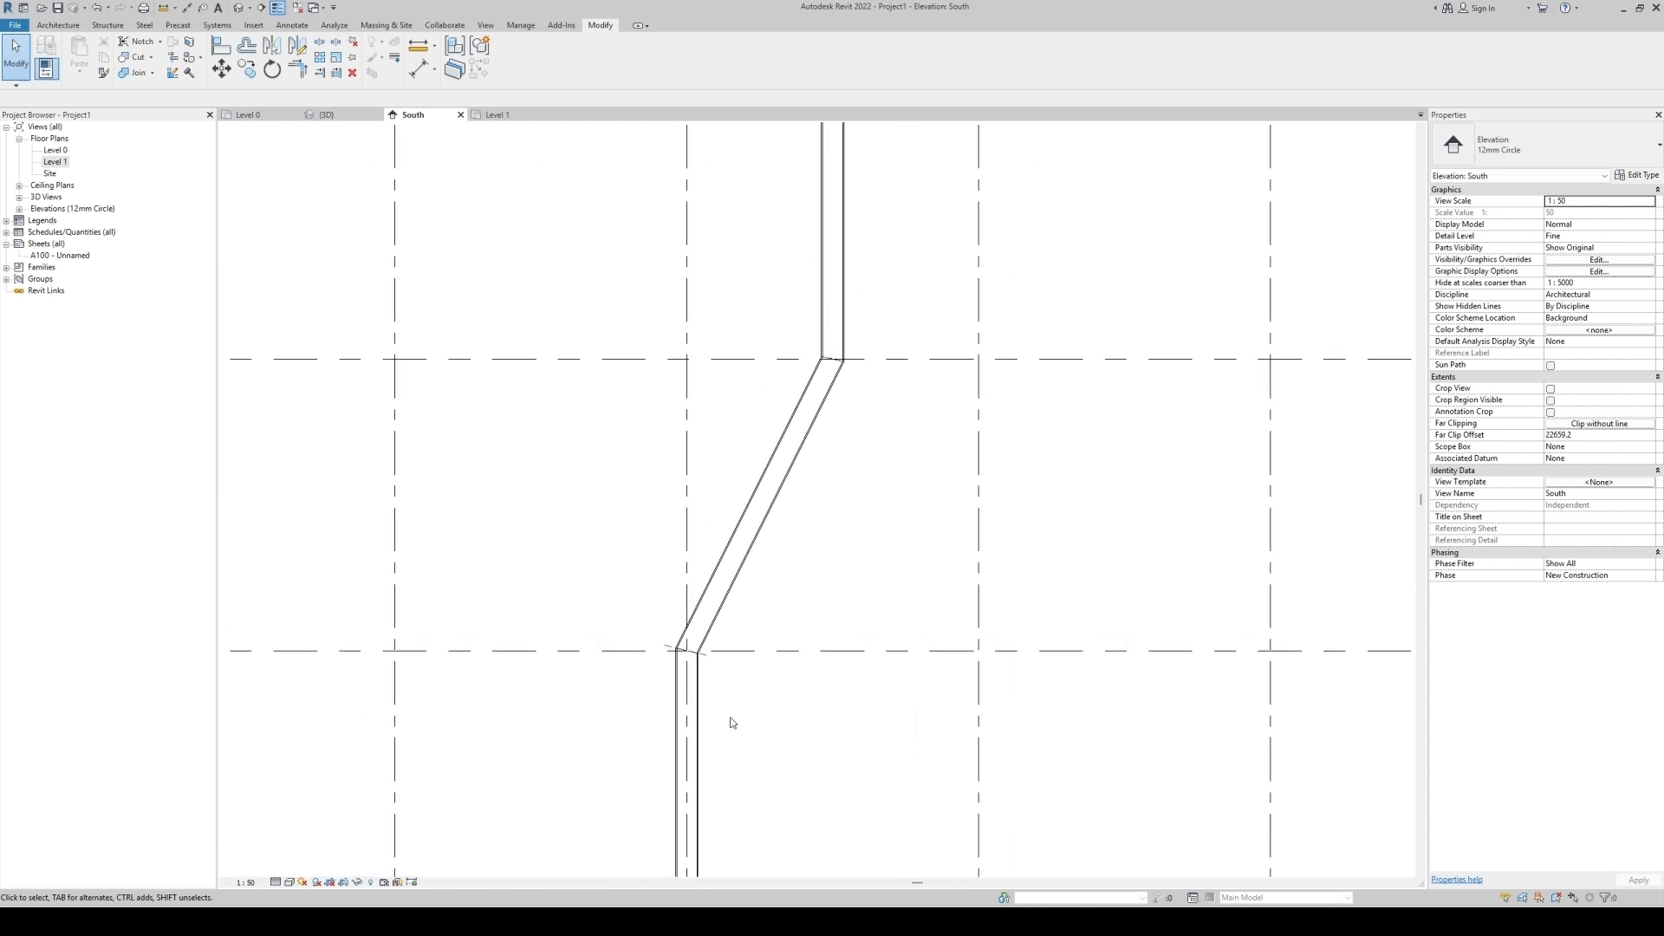
Draw a horizontal detail line across the lower vertical column below Level 1.
{"action": "middle_click_drag", "start_coordinate": [705, 711], "coordinate": [704, 528]}
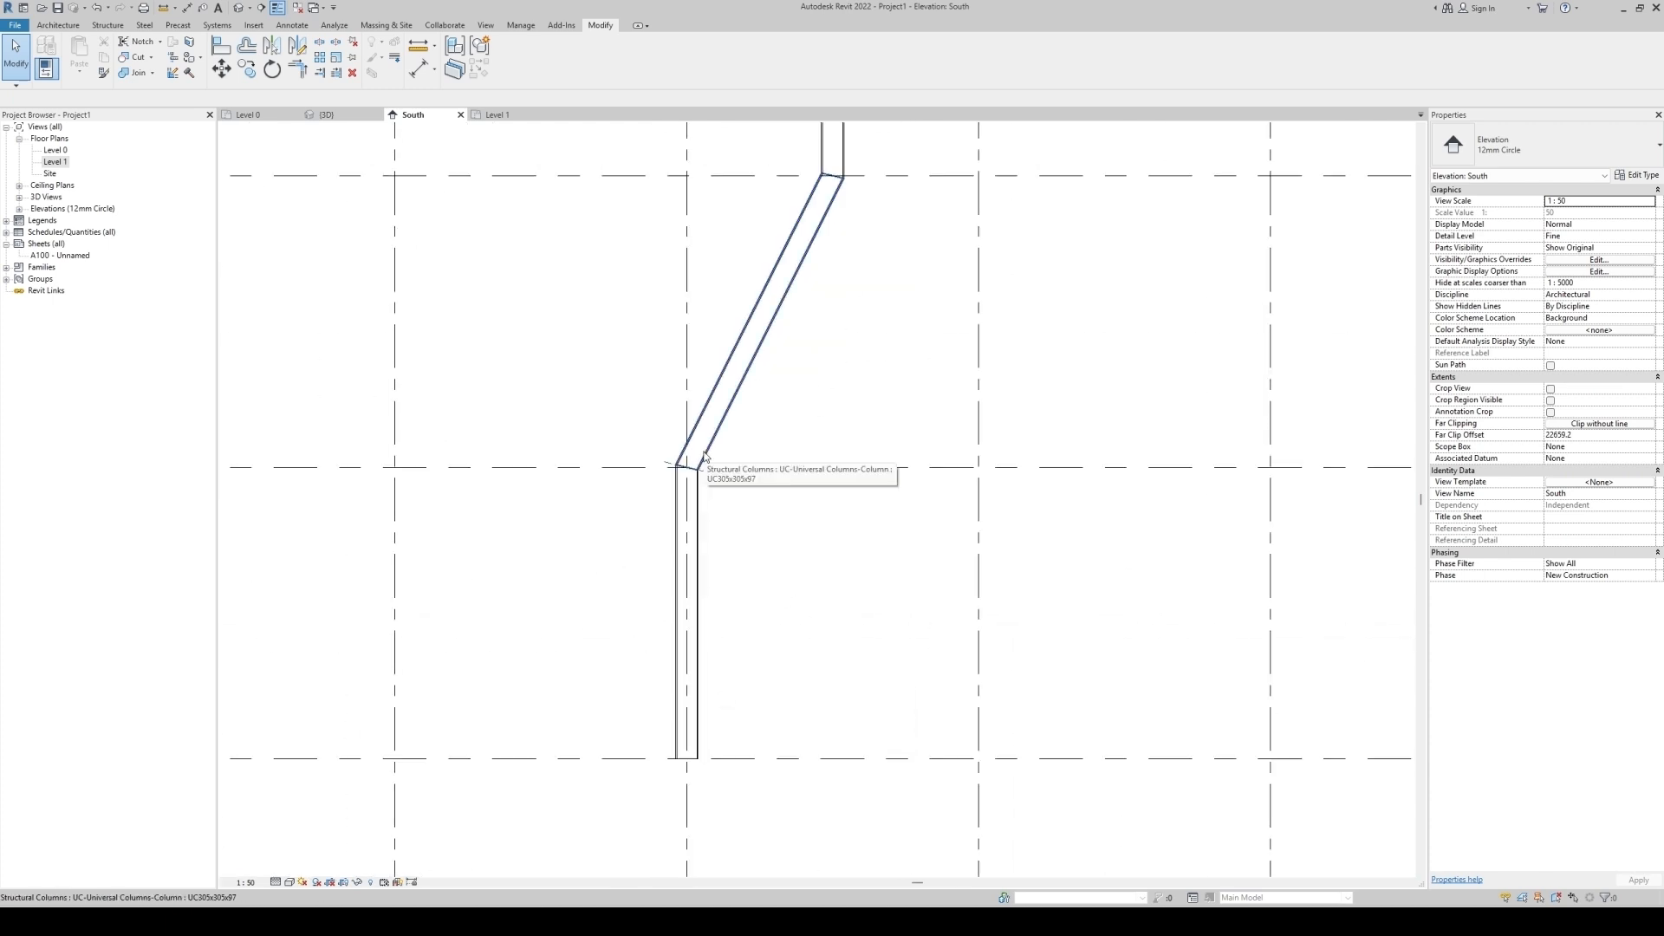
{"action": "scroll", "coordinate": [754, 537], "scroll_direction": "down", "scroll_amount": 3}
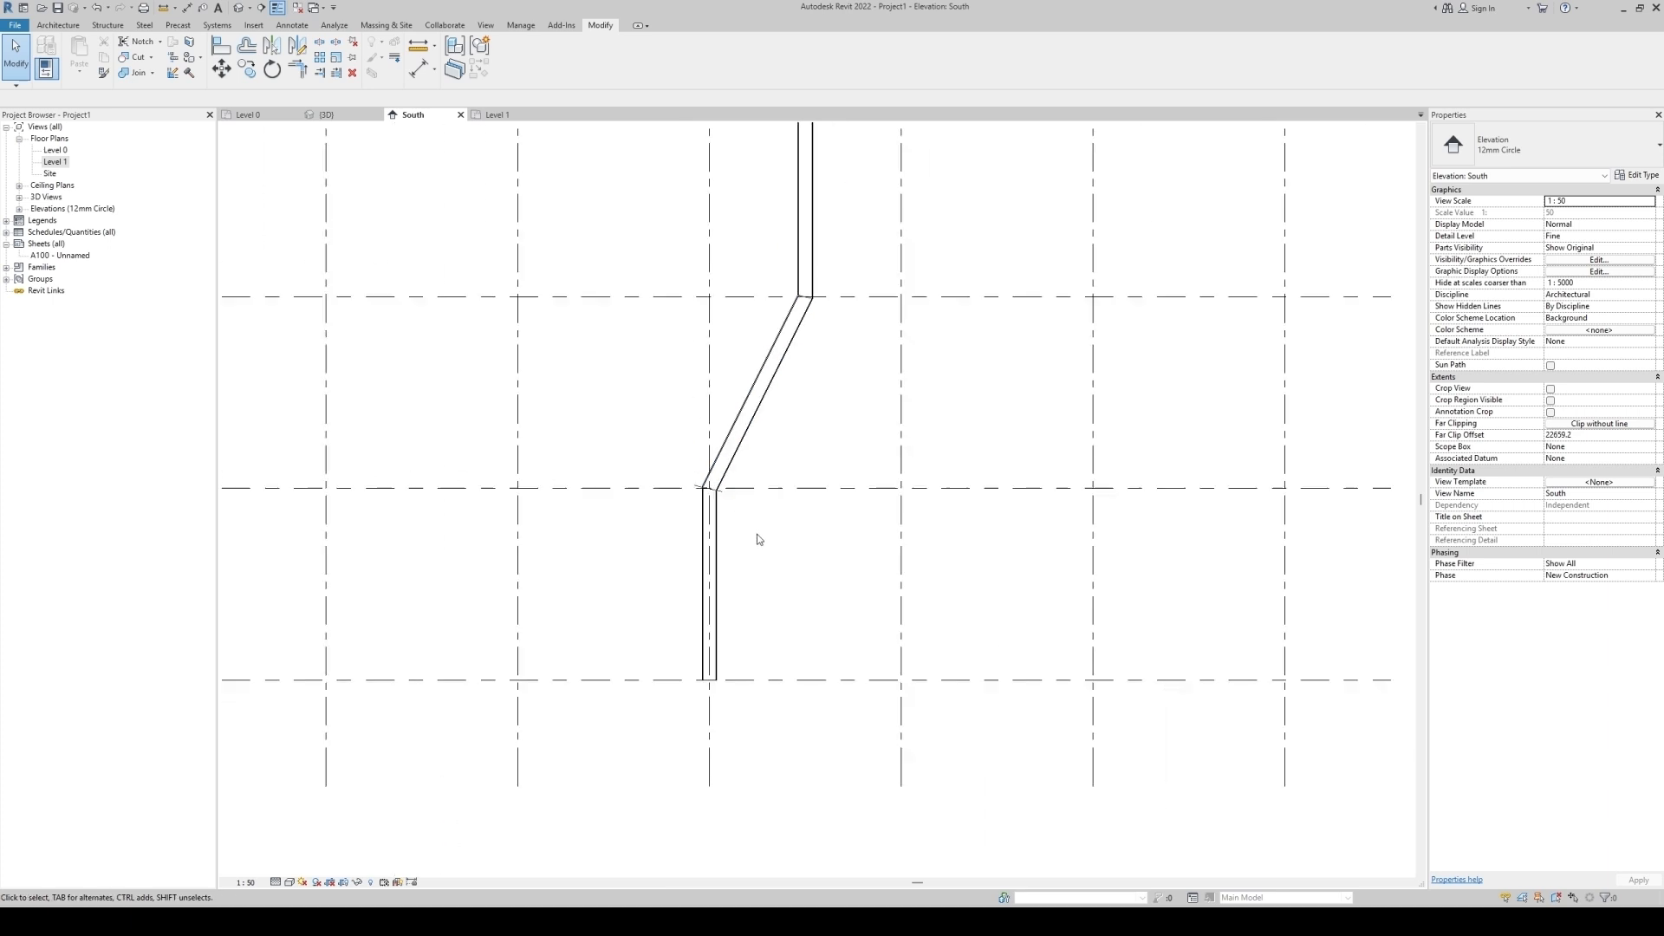
{"action": "scroll", "coordinate": [795, 621], "scroll_direction": "up", "scroll_amount": 3}
{"action": "key", "text": "l"}
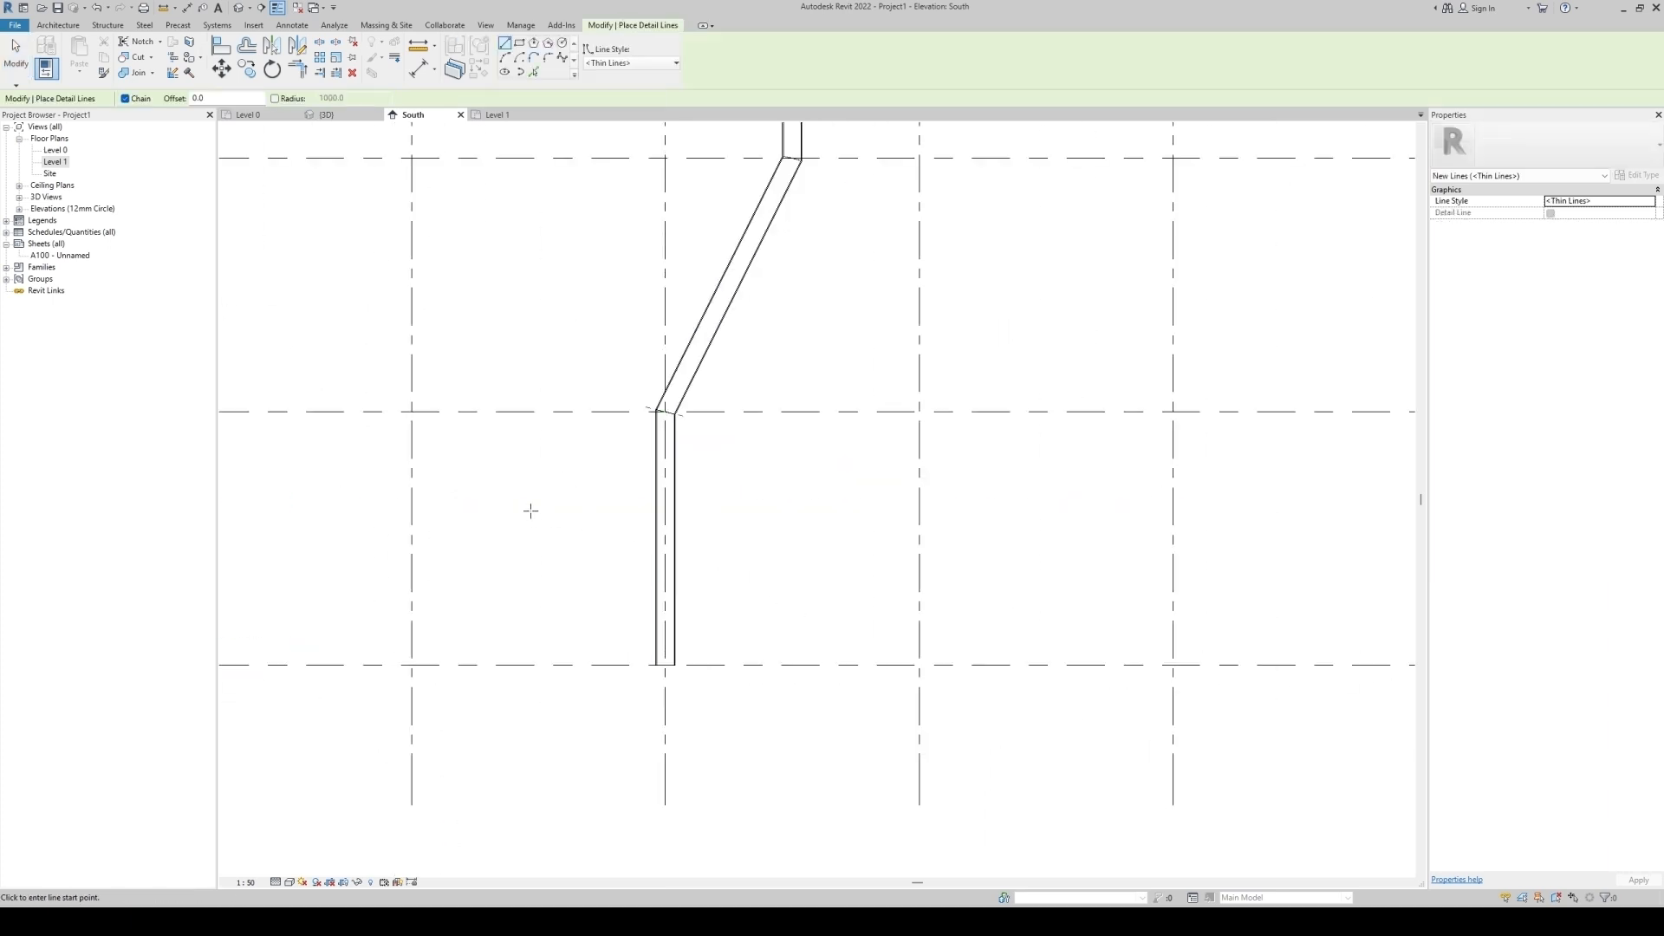
{"action": "left_click", "coordinate": [495, 493]}
{"action": "left_click", "coordinate": [856, 493]}
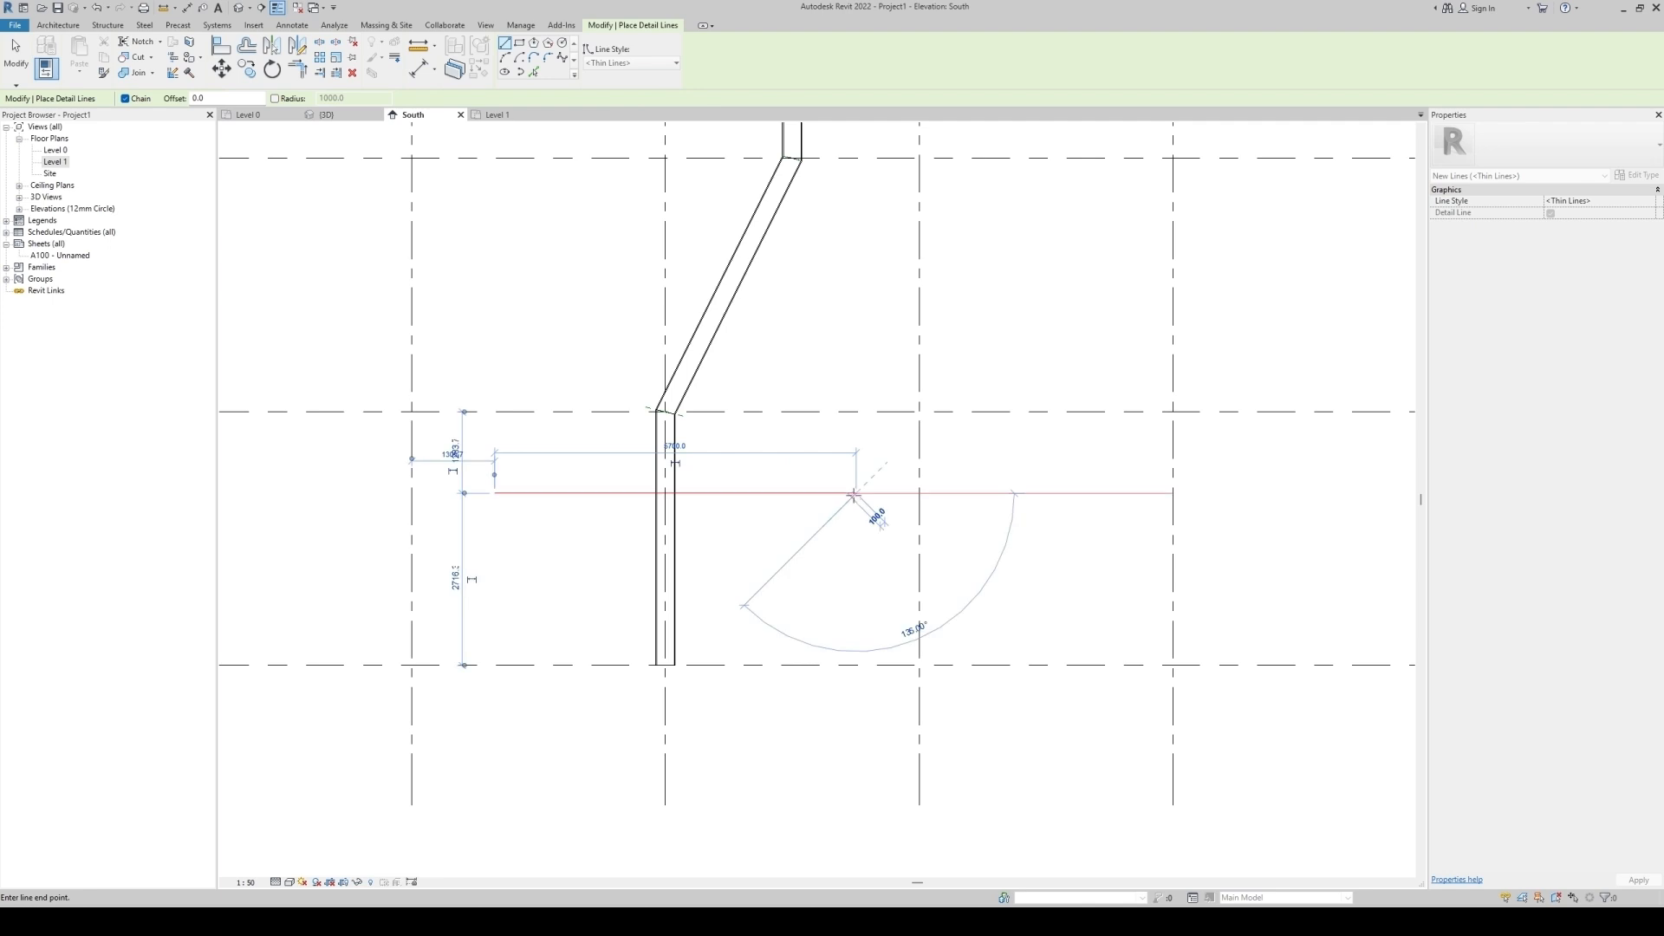
{"action": "key", "text": "Escape"}
{"action": "key", "text": "Escape"}
Dimension the horizontal detail line from Level 1 and set the distance to 1280 mm.
{"action": "key", "text": "d"}
{"action": "key", "text": "l"}
{"action": "left_click", "coordinate": [579, 411]}
{"action": "left_click", "coordinate": [584, 493]}
{"action": "left_click", "coordinate": [586, 570]}
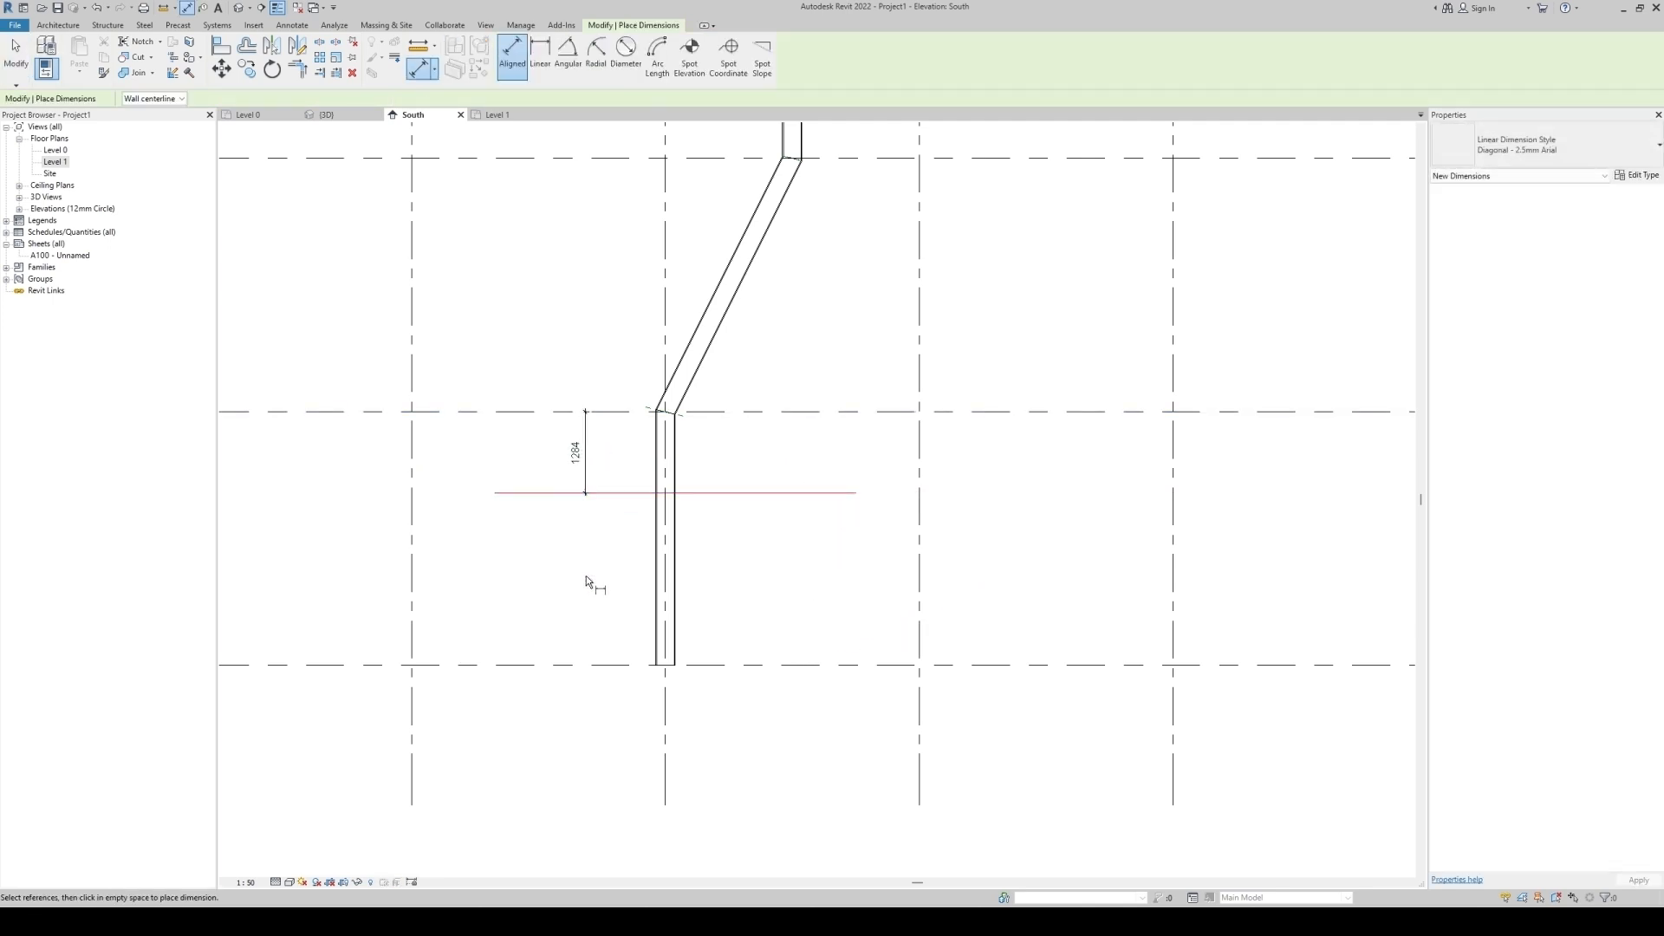
{"action": "key", "text": "Escape"}
{"action": "left_click", "coordinate": [585, 493]}
{"action": "scroll", "coordinate": [585, 447], "scroll_direction": "up", "scroll_amount": 2}
{"action": "left_click", "coordinate": [576, 459]}
{"action": "key", "text": "Return"}
{"action": "key", "text": "Escape"}
Set the lower vertical column's top offset to -1280 mm.
{"action": "left_click", "coordinate": [771, 567]}
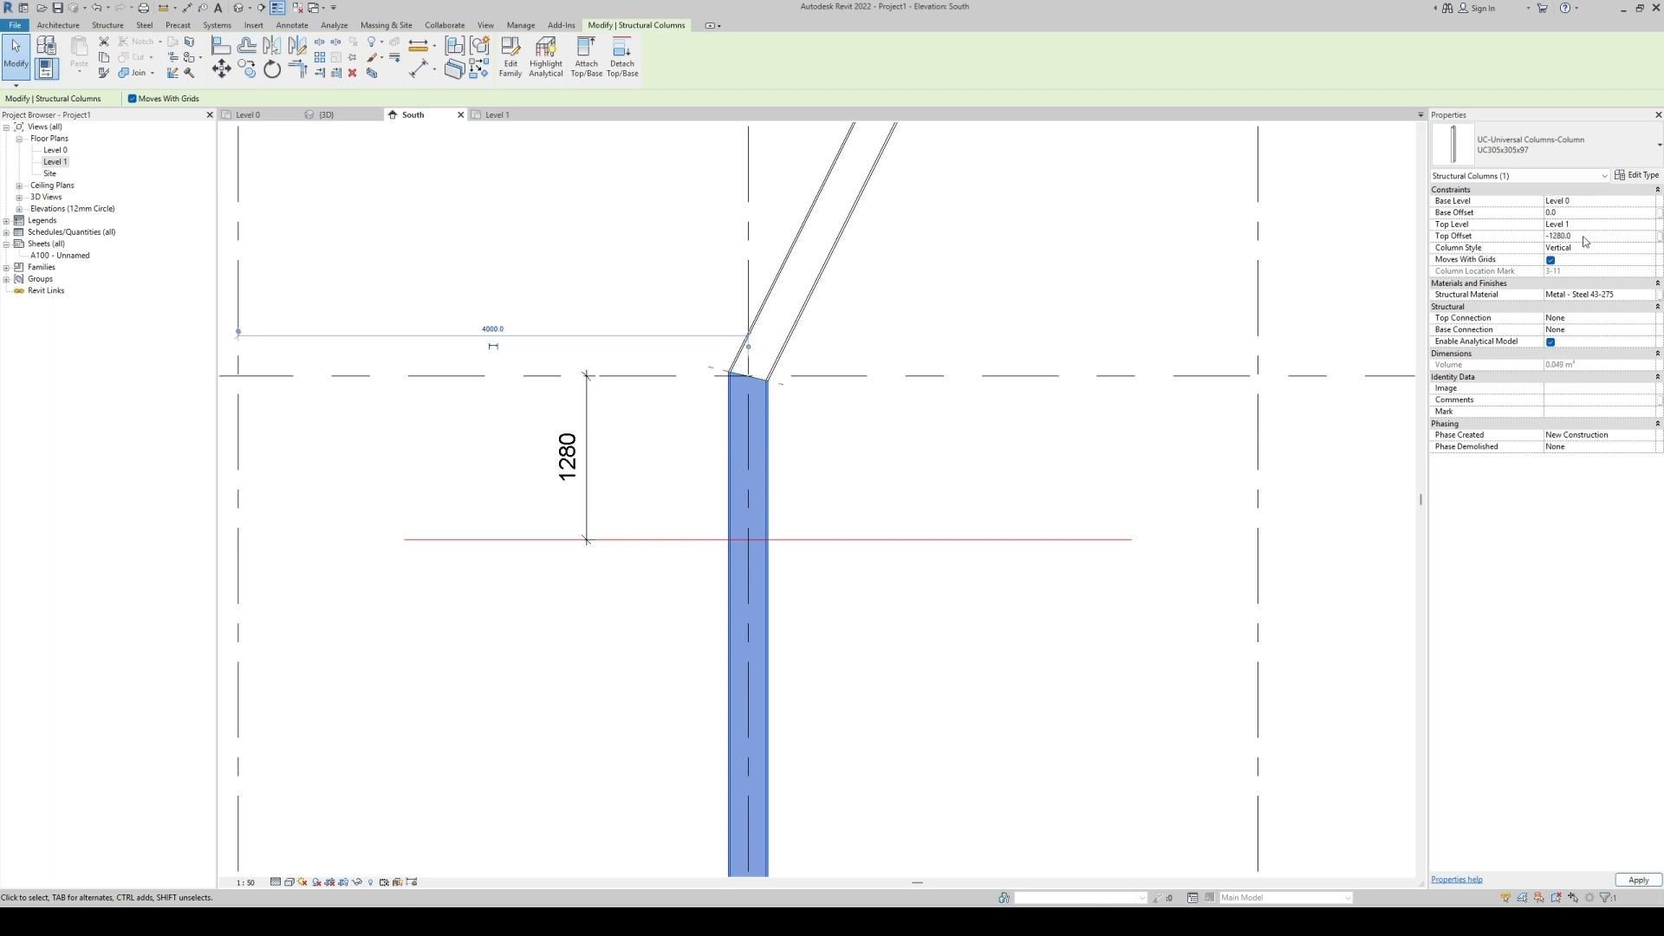
{"action": "left_click", "coordinate": [782, 503]}
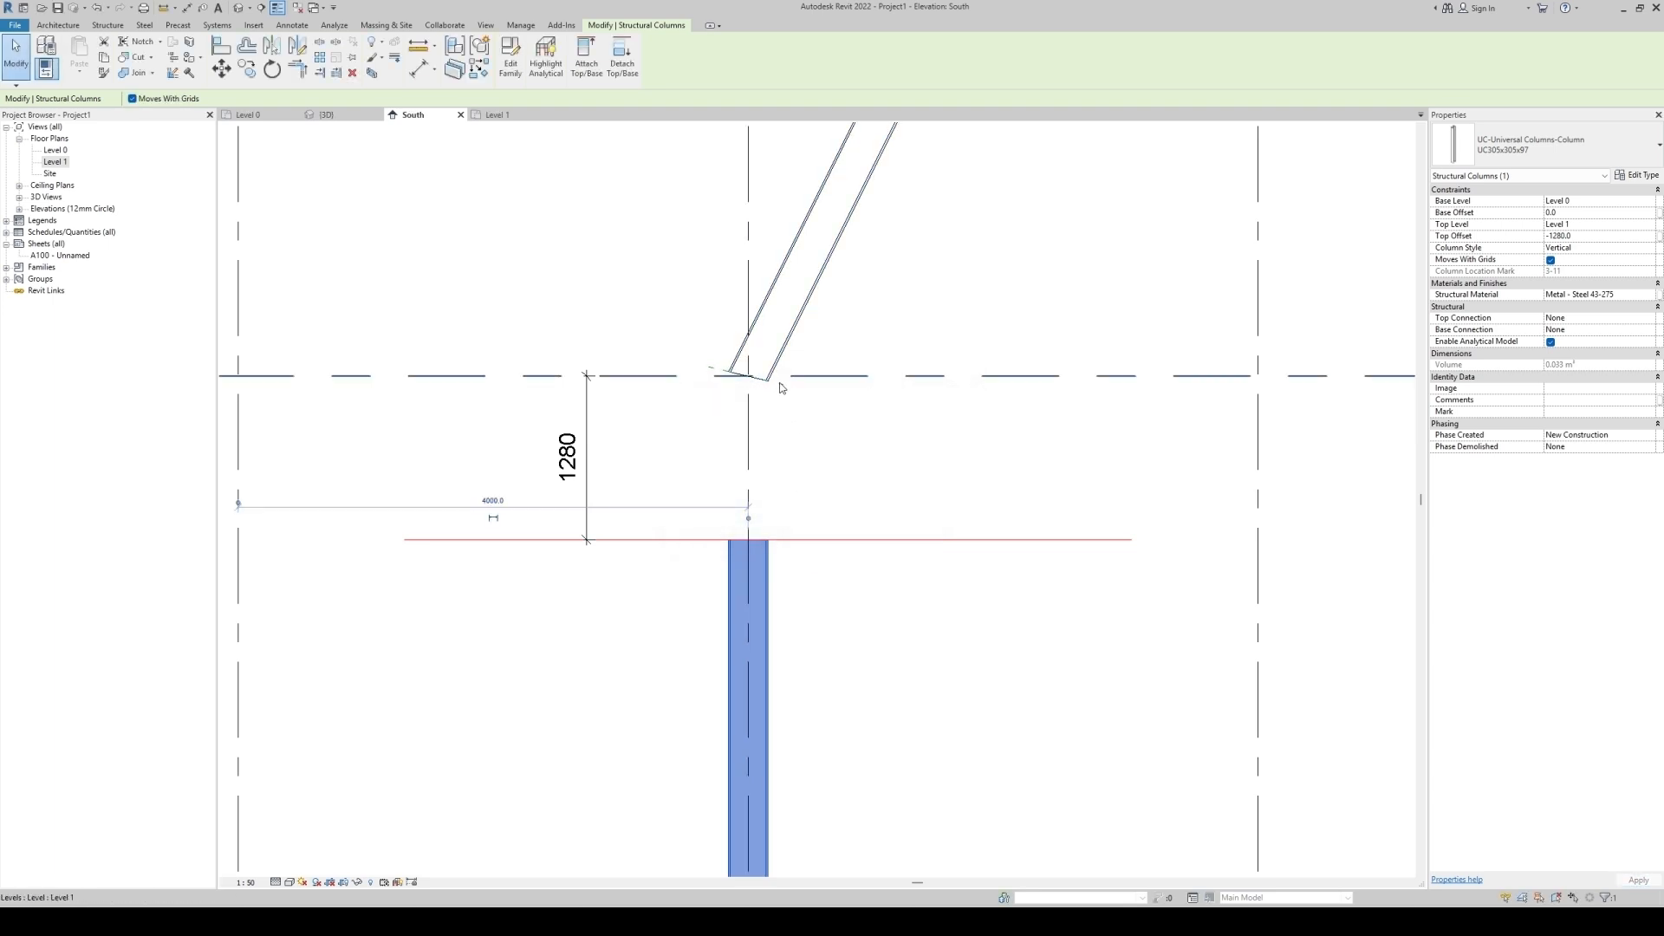
Try to drag the slanted column's base down to the horizontal detail line.
{"action": "left_click", "coordinate": [856, 632]}
{"action": "left_click", "coordinate": [749, 369]}
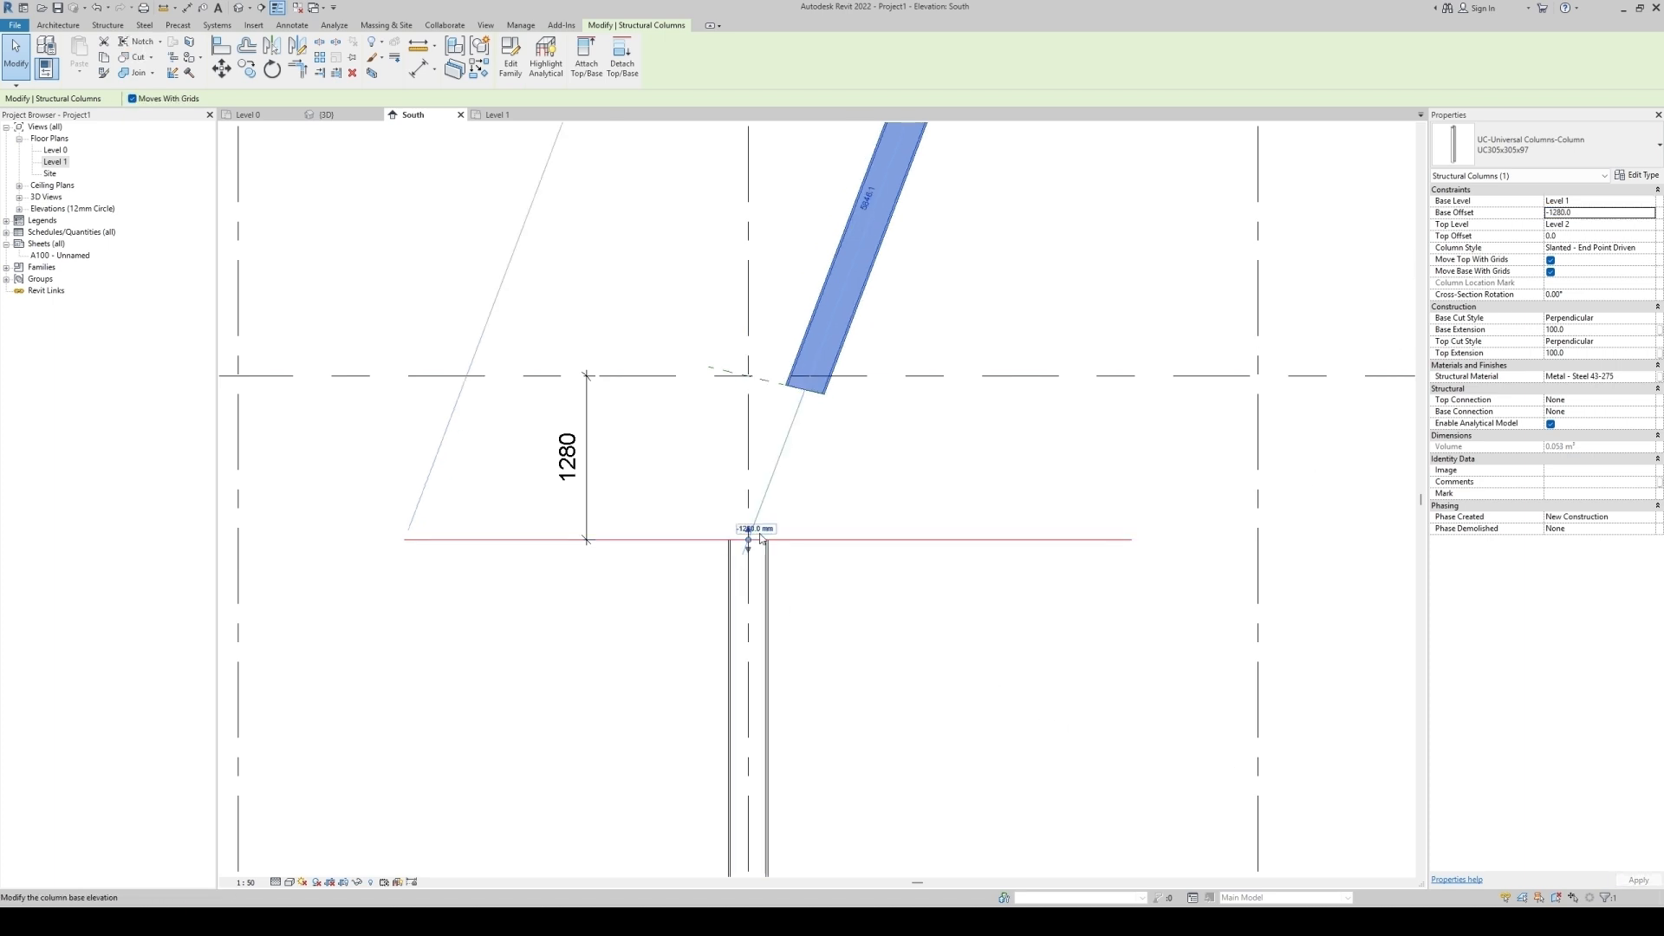
{"action": "key", "text": "Escape"}
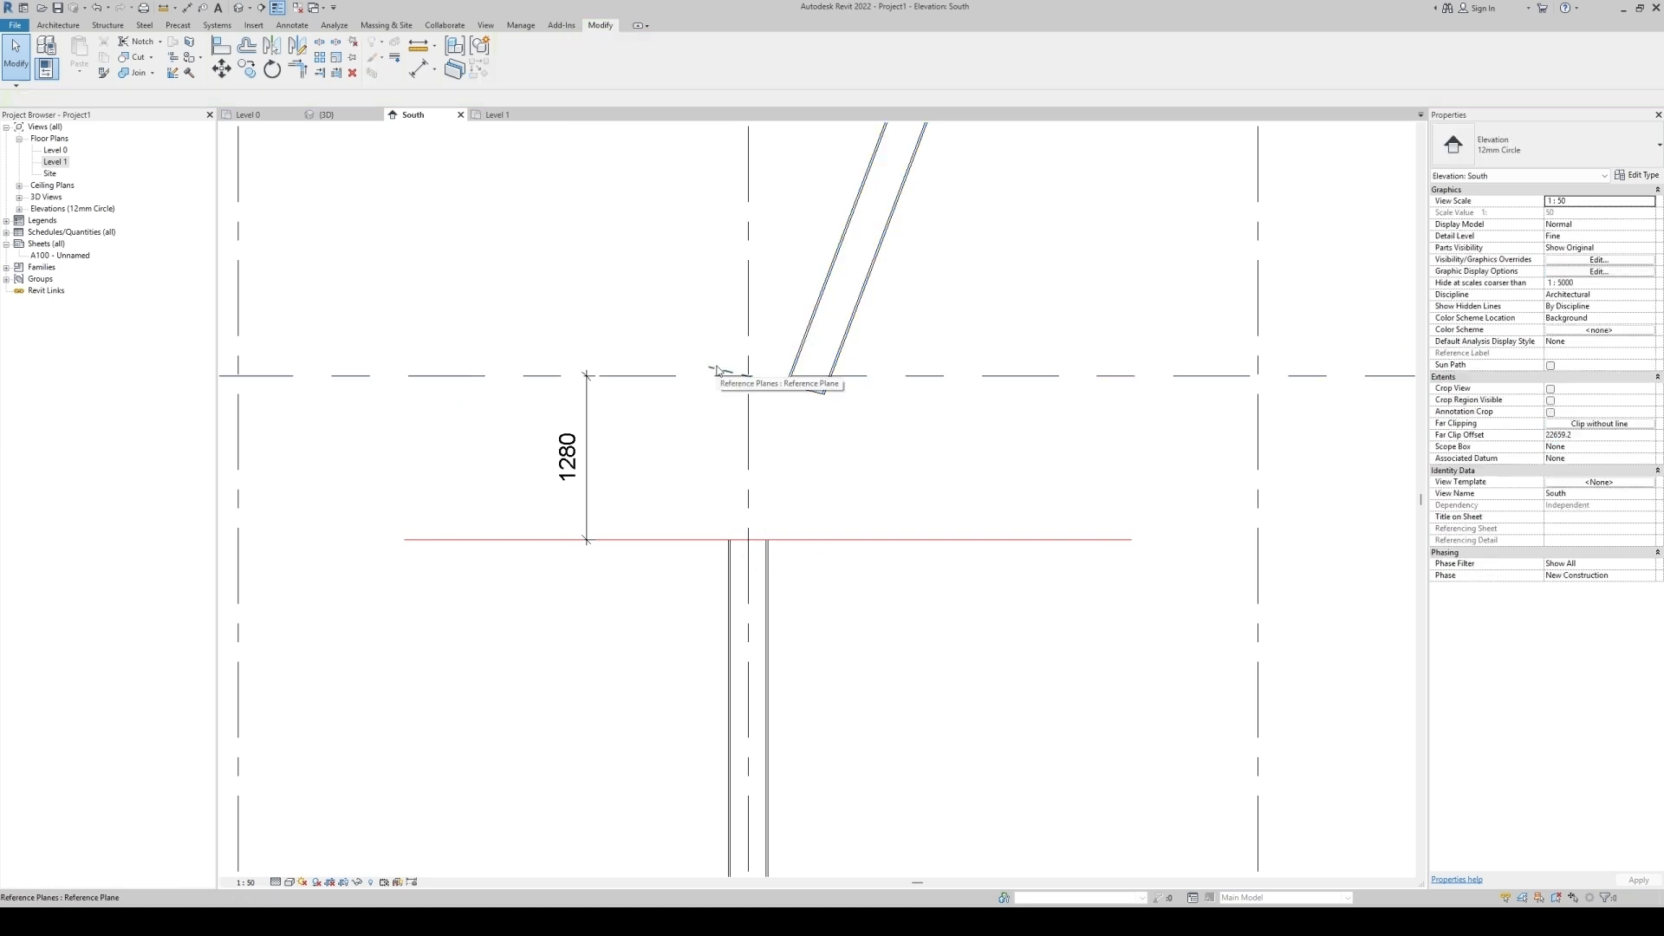
Drag the lower reference plane down so the slanted column extends toward the horizontal detail line.
{"action": "scroll", "coordinate": [728, 373], "scroll_direction": "up", "scroll_amount": 2}
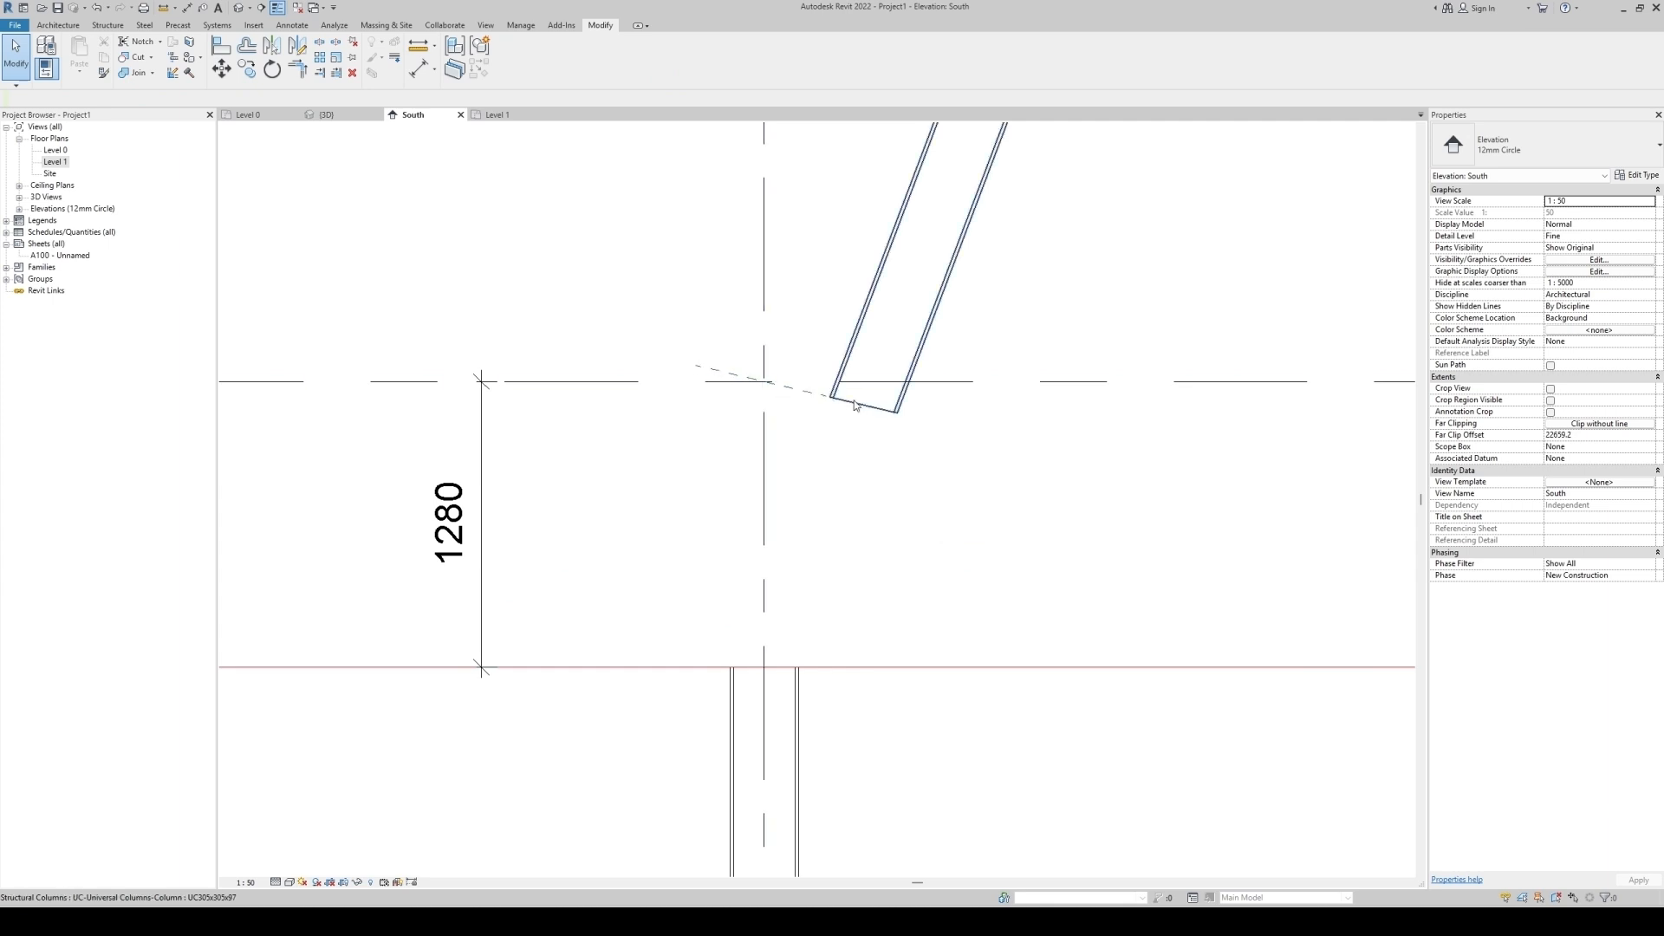
{"action": "left_click", "coordinate": [716, 370]}
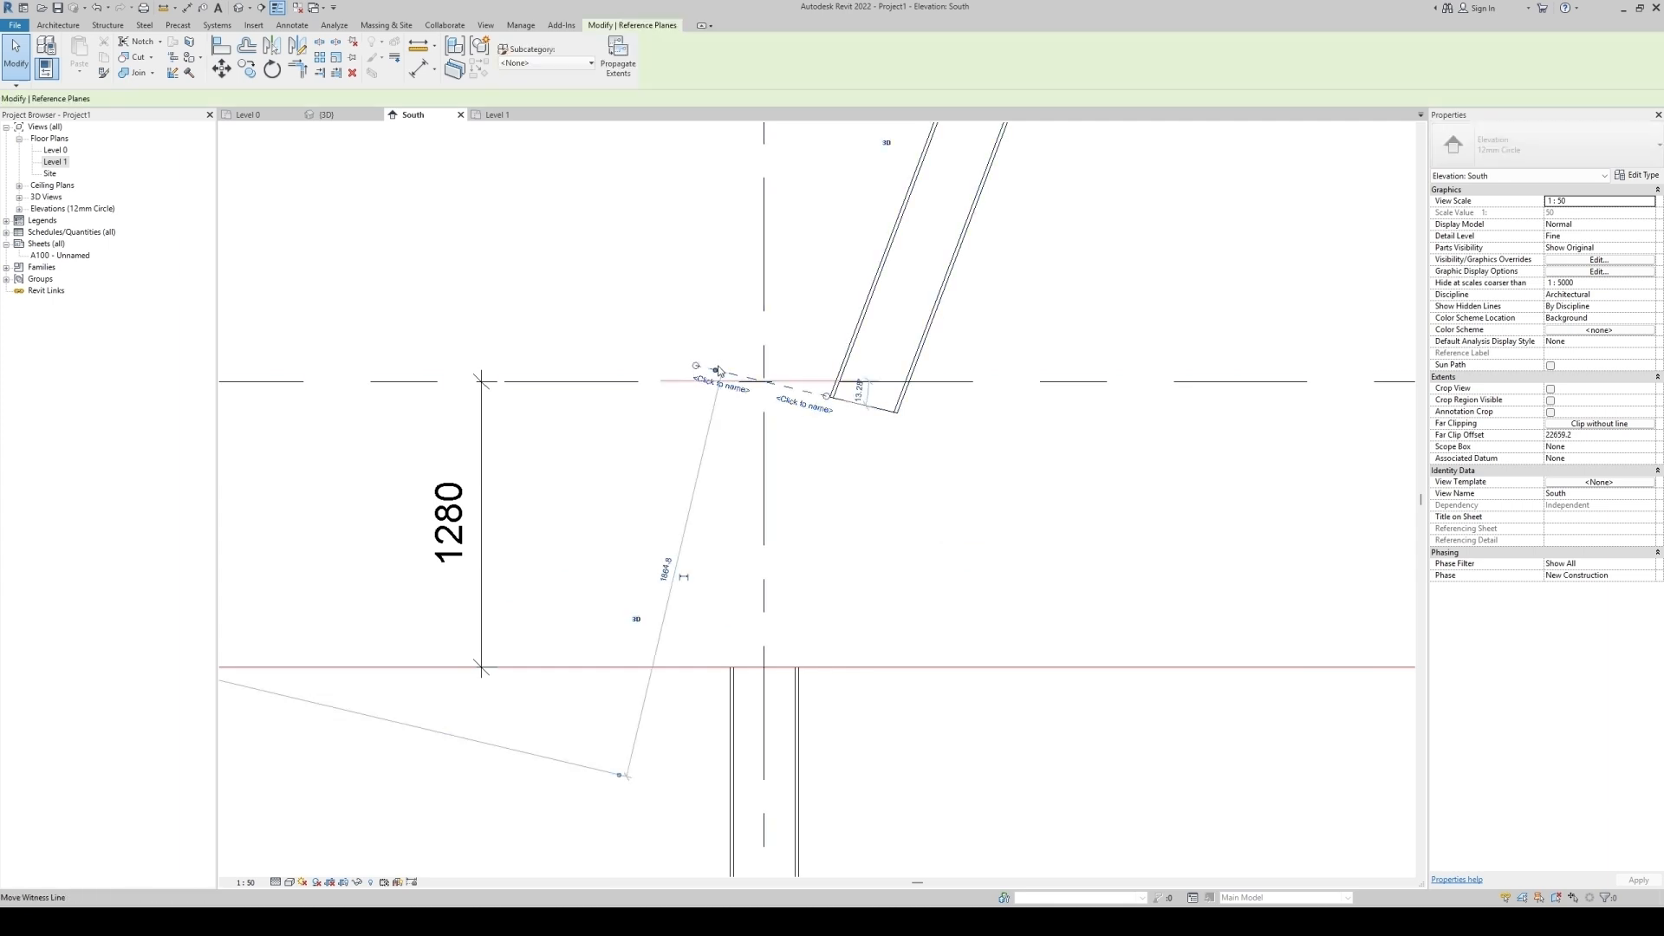
{"action": "left_click_drag", "start_coordinate": [826, 407], "coordinate": [831, 699]}
{"action": "scroll", "coordinate": [800, 692], "scroll_direction": "up", "scroll_amount": 7}
{"action": "key", "text": "Escape"}
{"action": "scroll", "coordinate": [697, 661], "scroll_direction": "down", "scroll_amount": 1}
Draw detail lines up the lower column's edge and across to the slanted column's face at the new joint.
{"action": "key", "text": "d"}
{"action": "key", "text": "l"}
{"action": "scroll", "coordinate": [476, 659], "scroll_direction": "down", "scroll_amount": 1}
{"action": "left_click", "coordinate": [480, 656]}
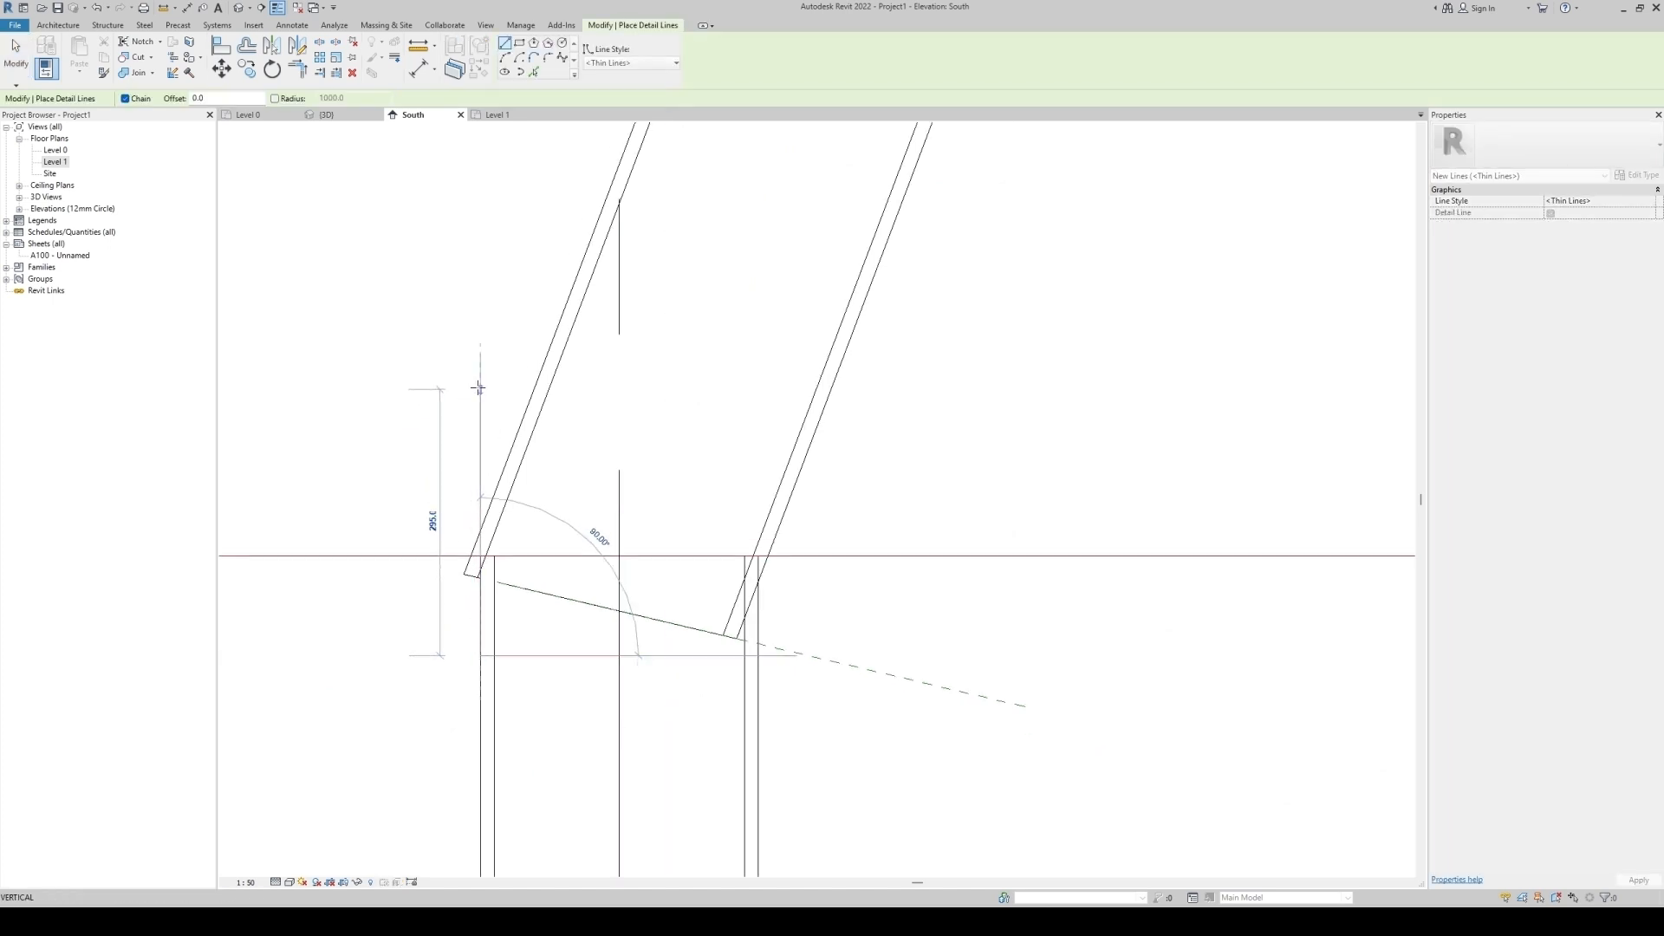
{"action": "left_click", "coordinate": [480, 529]}
{"action": "scroll", "coordinate": [732, 611], "scroll_direction": "up", "scroll_amount": 1}
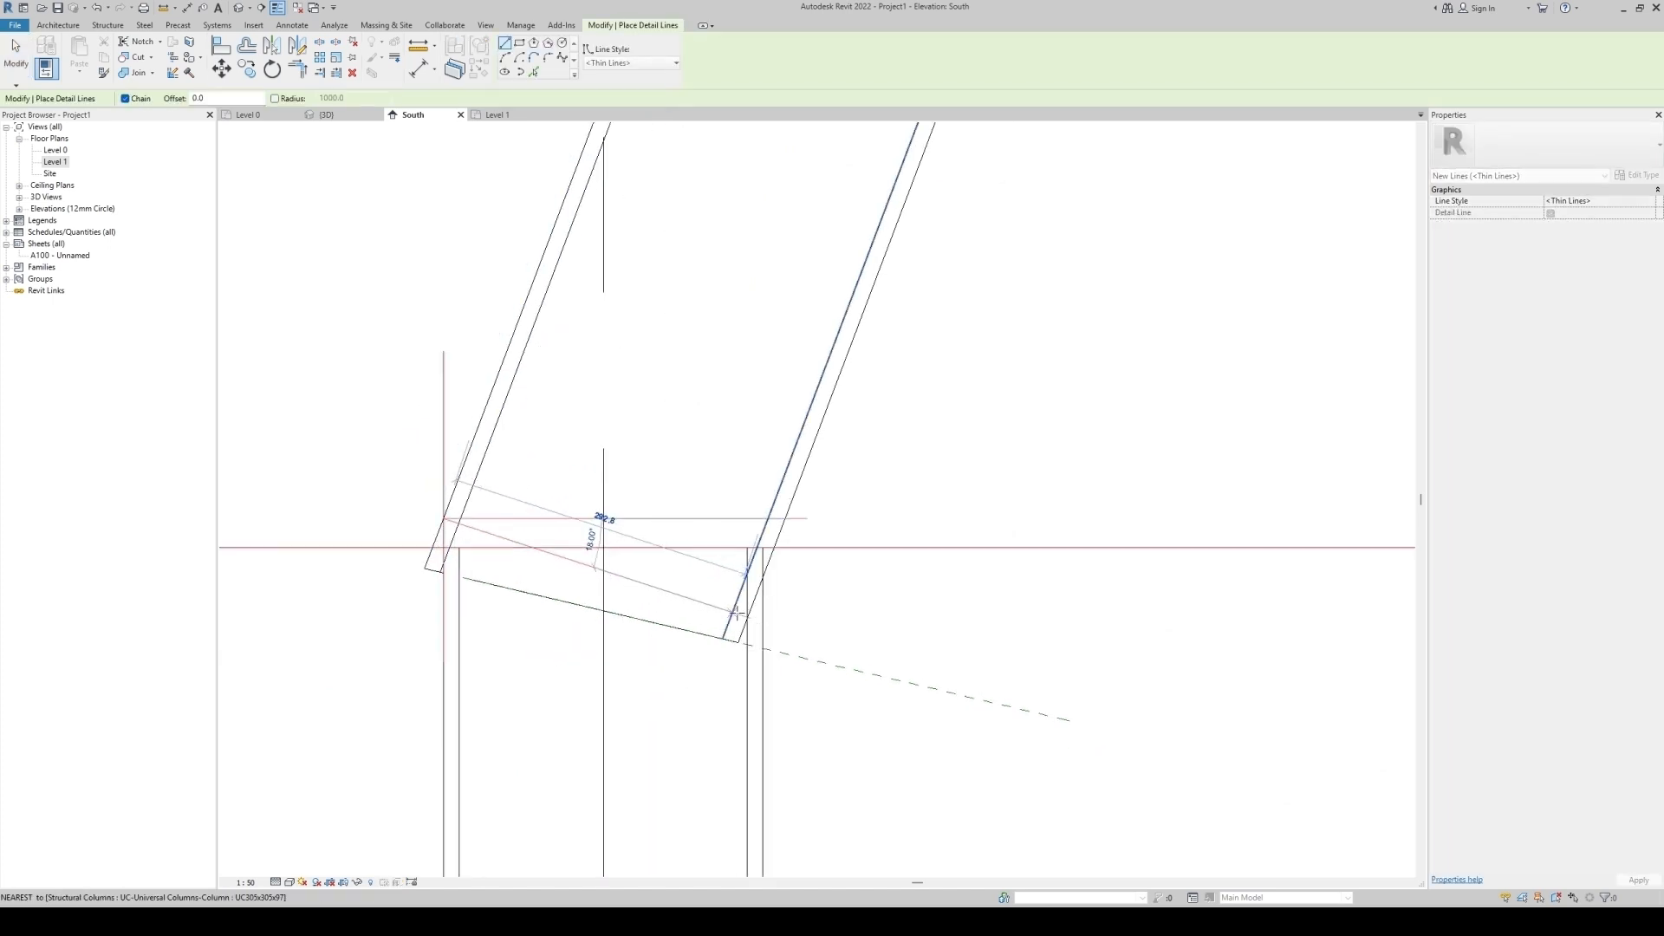
{"action": "scroll", "coordinate": [736, 613], "scroll_direction": "down", "scroll_amount": 1}
{"action": "left_click", "coordinate": [796, 548]}
{"action": "key", "text": "Escape"}
{"action": "key", "text": "Escape"}
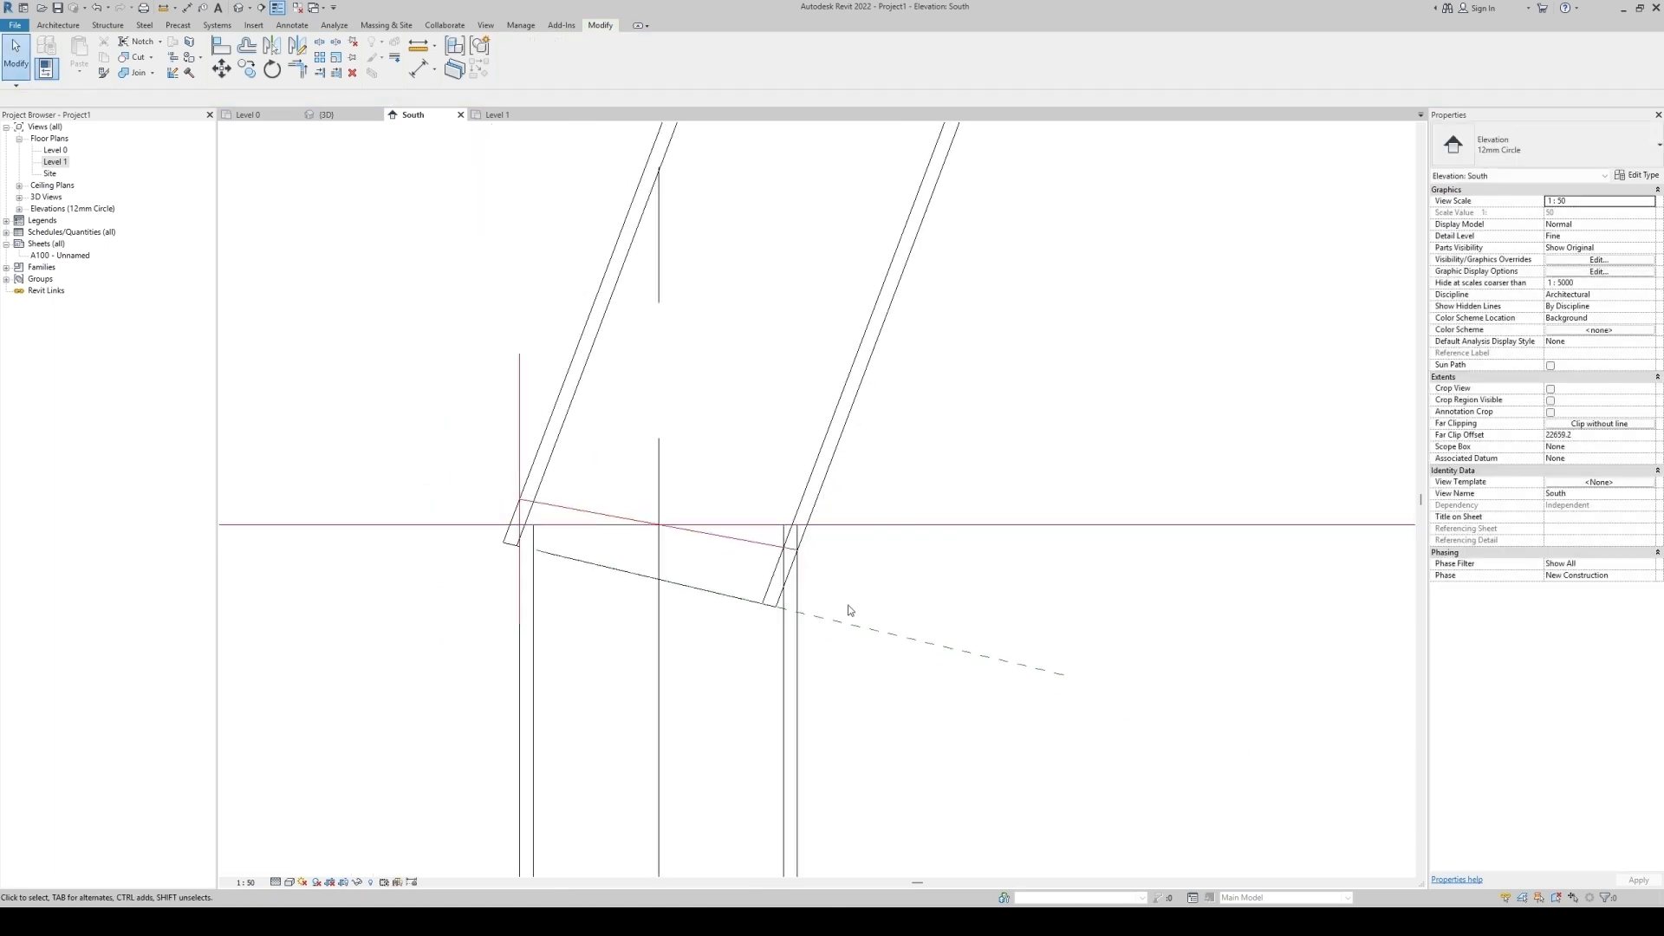
Align the lower reference plane to the new diagonal detail line.
{"action": "key", "text": "a"}
{"action": "key", "text": "l"}
{"action": "left_click", "coordinate": [763, 543]}
{"action": "left_click", "coordinate": [834, 619]}
{"action": "key", "text": "Escape"}
{"action": "key", "text": "Escape"}
Delete the leftover vertical and horizontal helper detail lines.
{"action": "left_click", "coordinate": [518, 424]}
{"action": "key", "text": "Delete"}
{"action": "scroll", "coordinate": [671, 598], "scroll_direction": "down", "scroll_amount": 3}
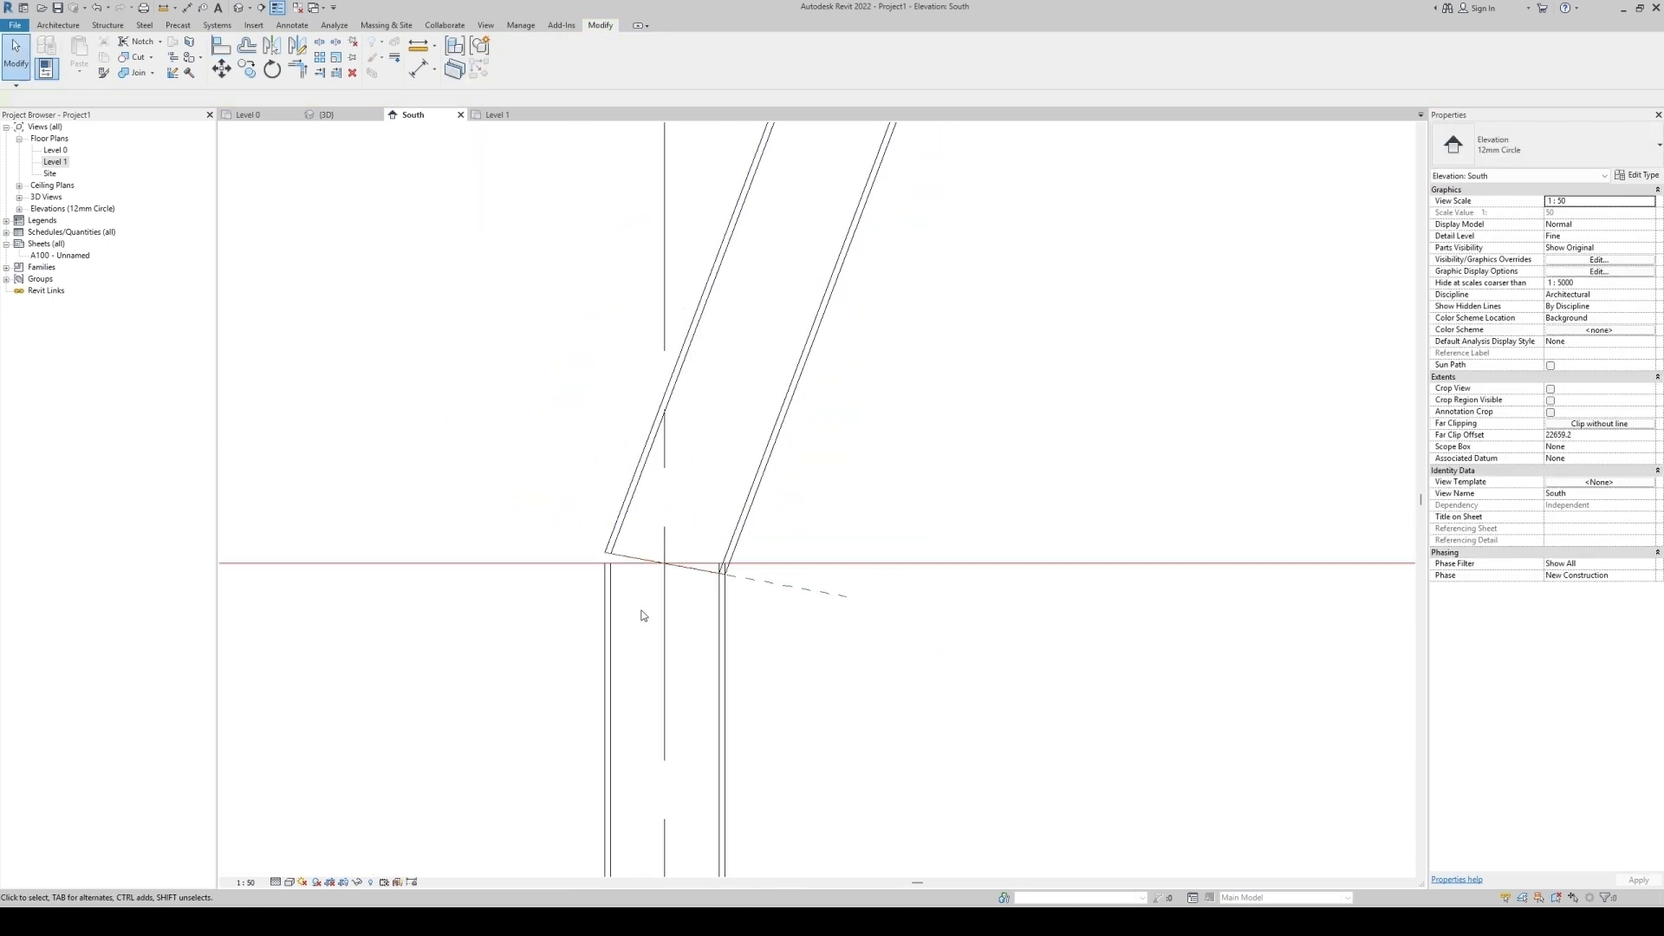
{"action": "left_click", "coordinate": [531, 564]}
{"action": "scroll", "coordinate": [803, 607], "scroll_direction": "down", "scroll_amount": 3}
{"action": "key", "text": "Delete"}
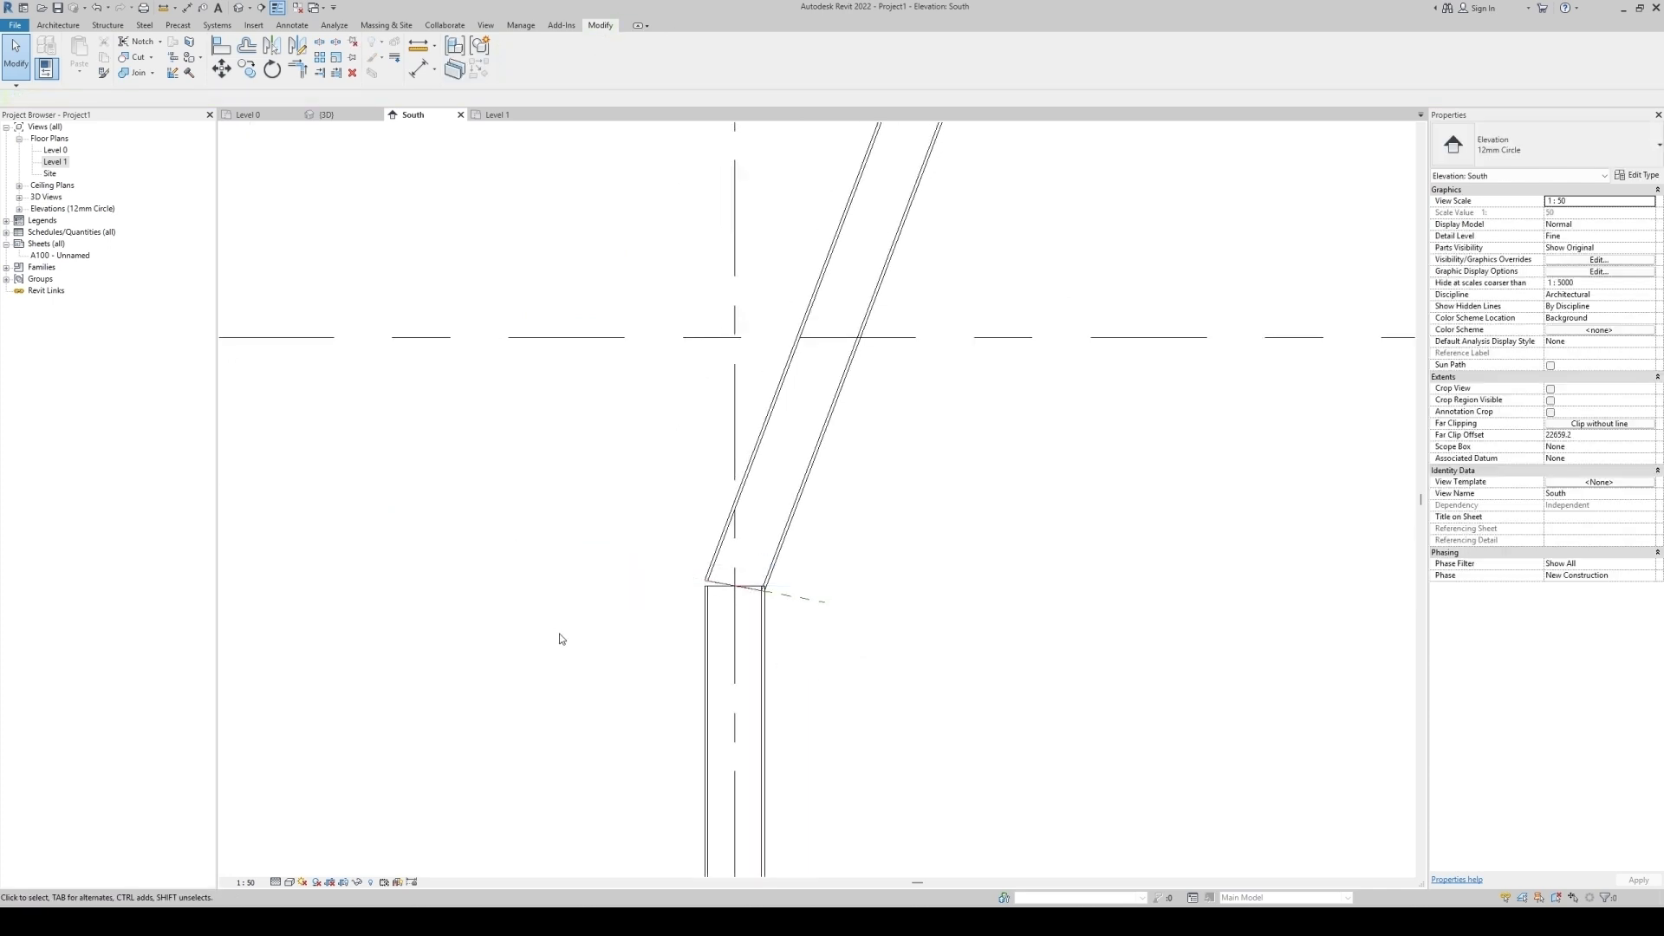
Extend the lower reference plane leftward so it spans past the lower column's left edge.
{"action": "scroll", "coordinate": [763, 611], "scroll_direction": "up", "scroll_amount": 4}
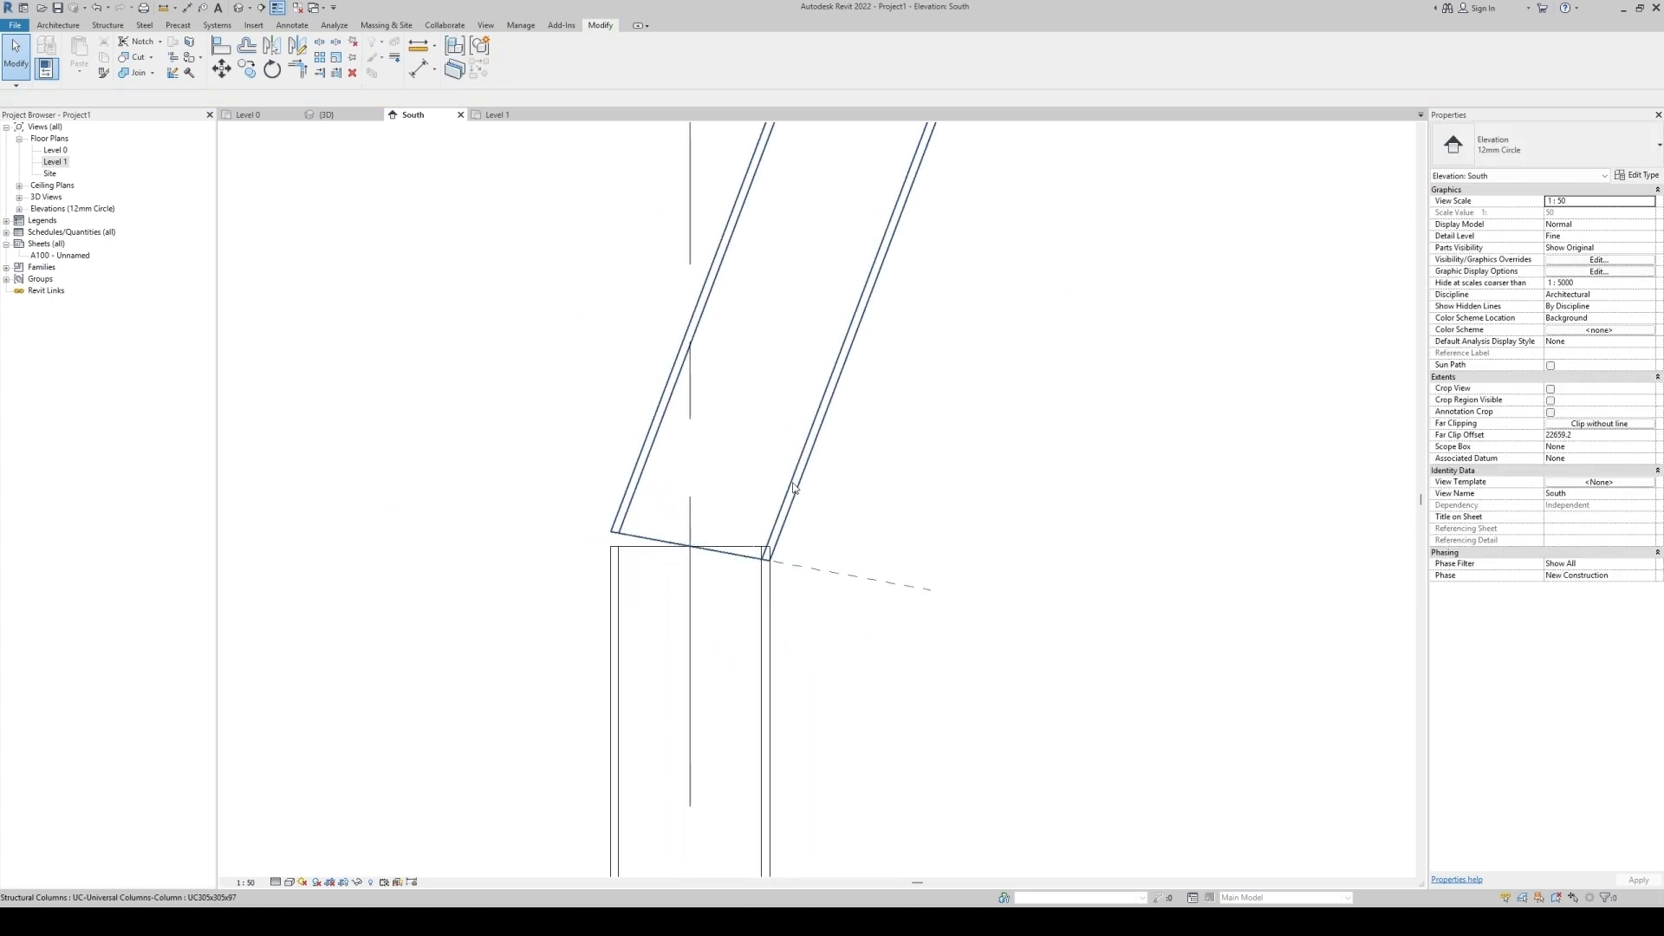
{"action": "left_click", "coordinate": [820, 581]}
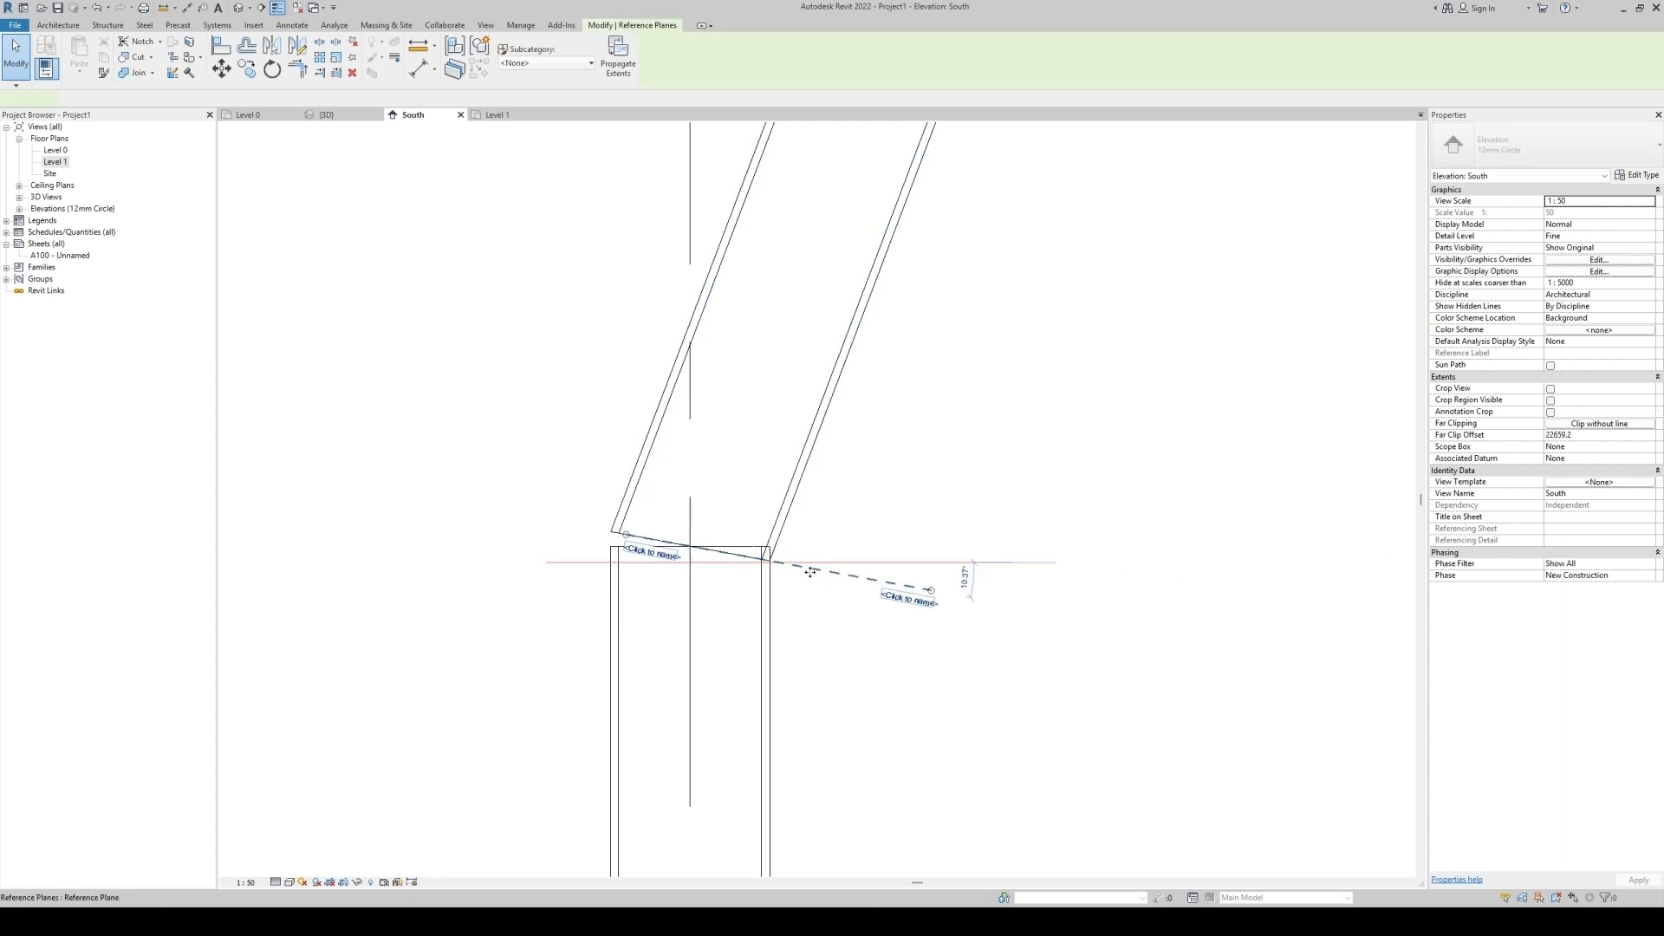
{"action": "left_click_drag", "start_coordinate": [416, 474], "coordinate": [406, 477]}
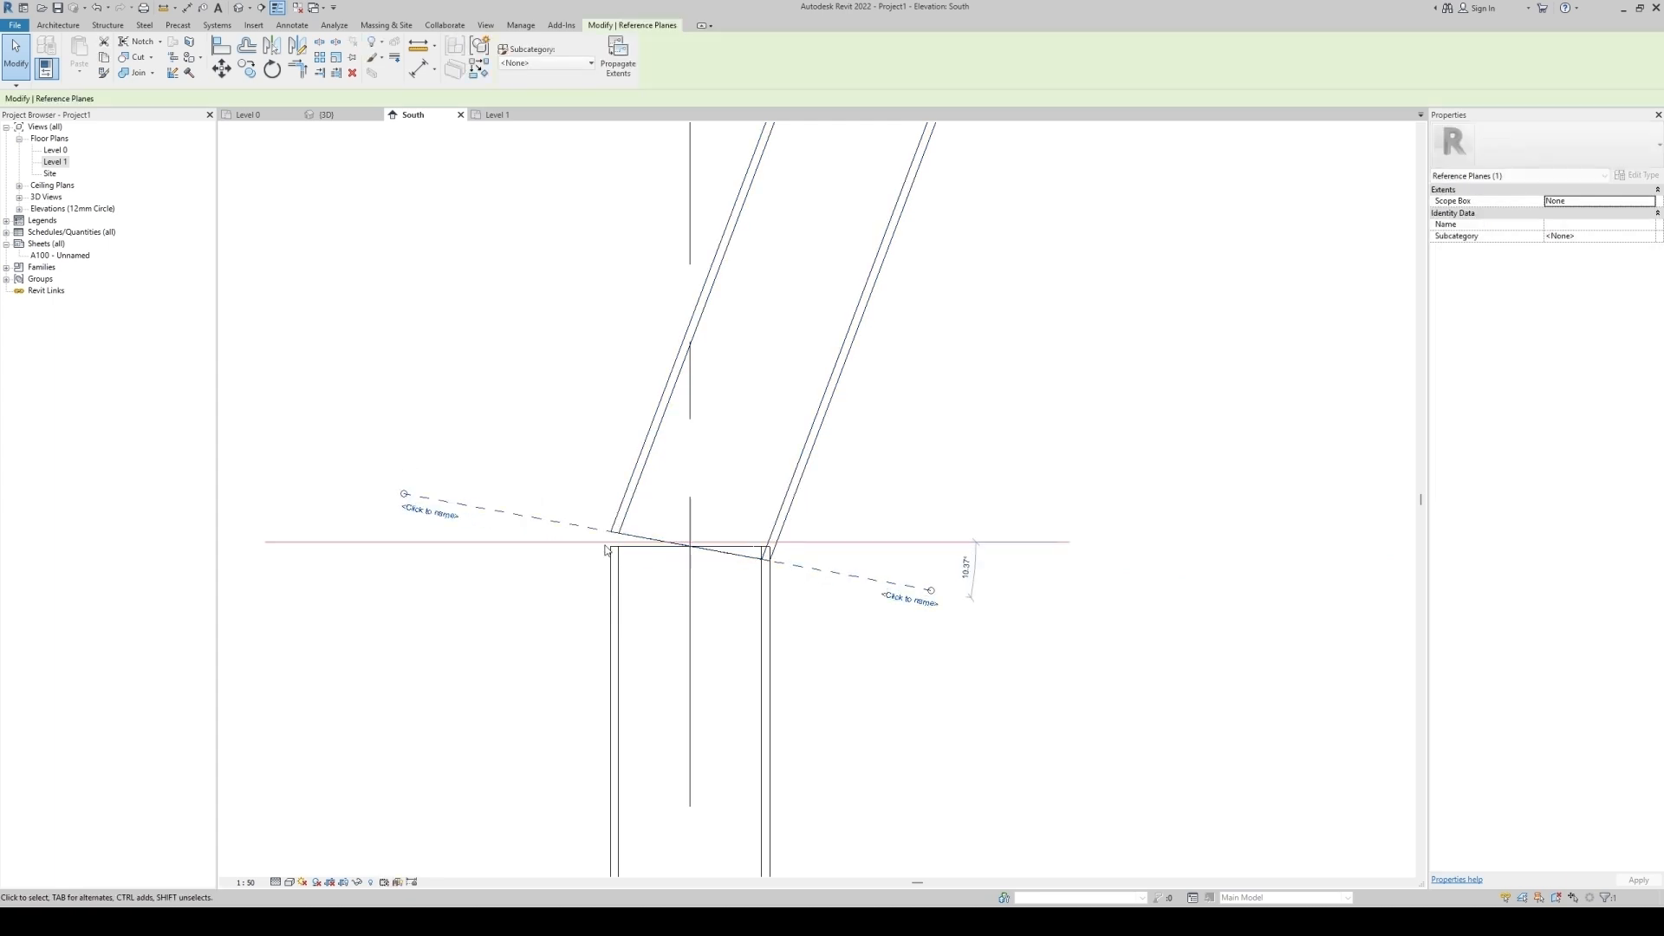
Cut the lower vertical column with the lower reference plane to trim its top at the joint.
{"action": "scroll", "coordinate": [707, 579], "scroll_direction": "down", "scroll_amount": 3}
{"action": "left_click", "coordinate": [750, 643]}
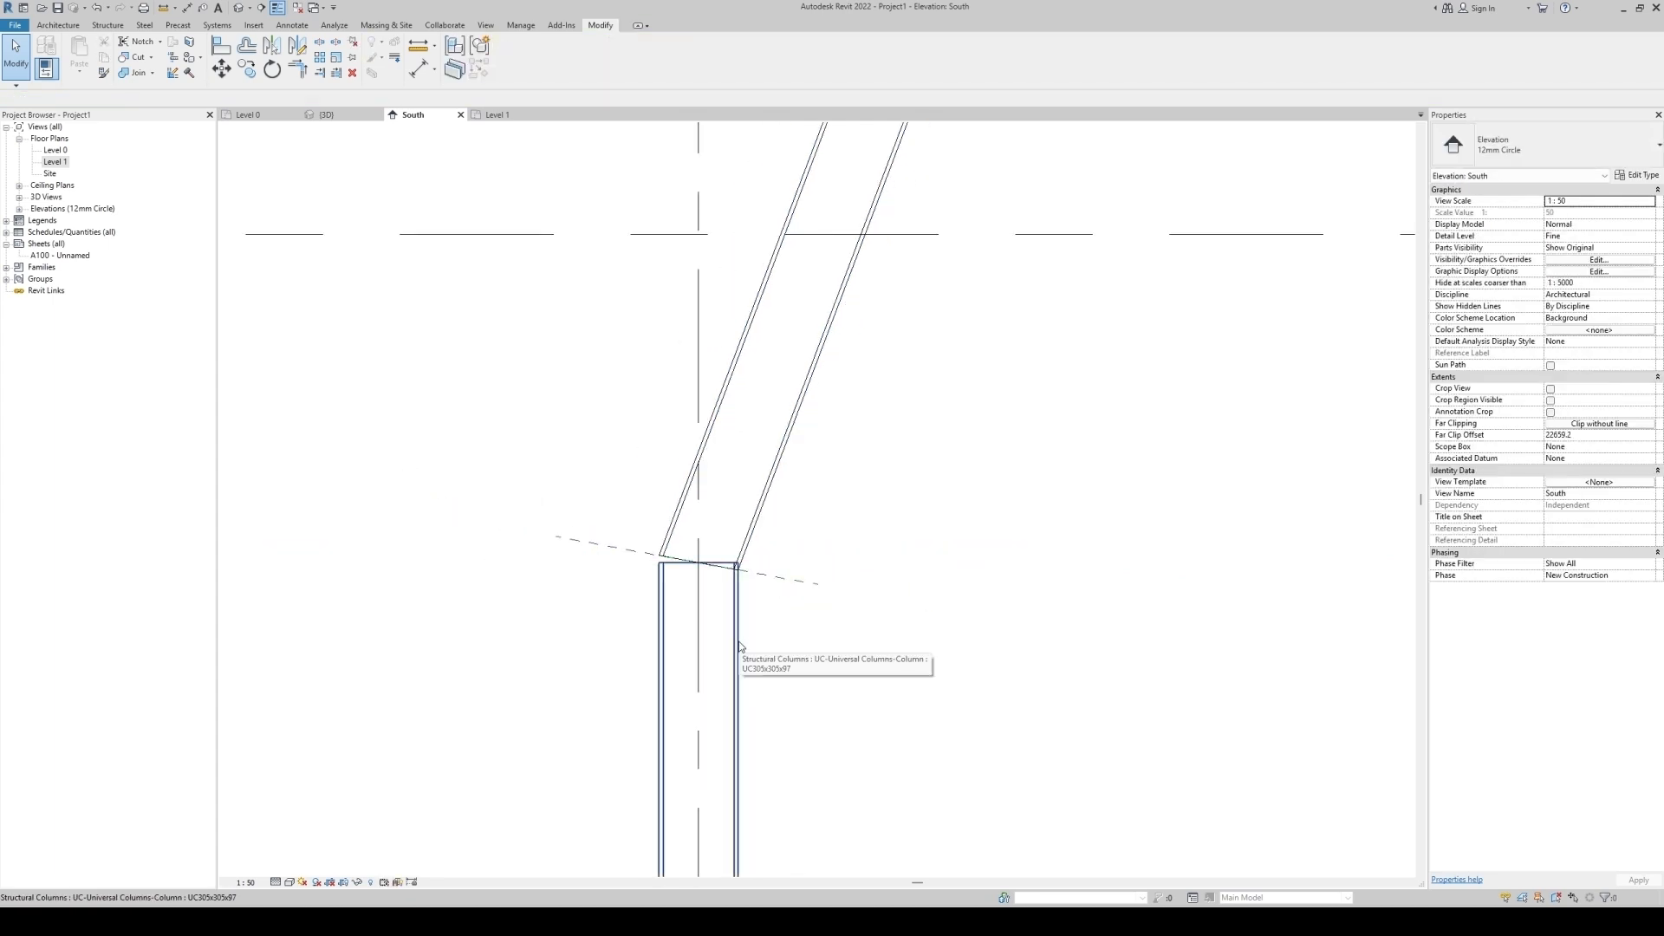
{"action": "left_click", "coordinate": [740, 646]}
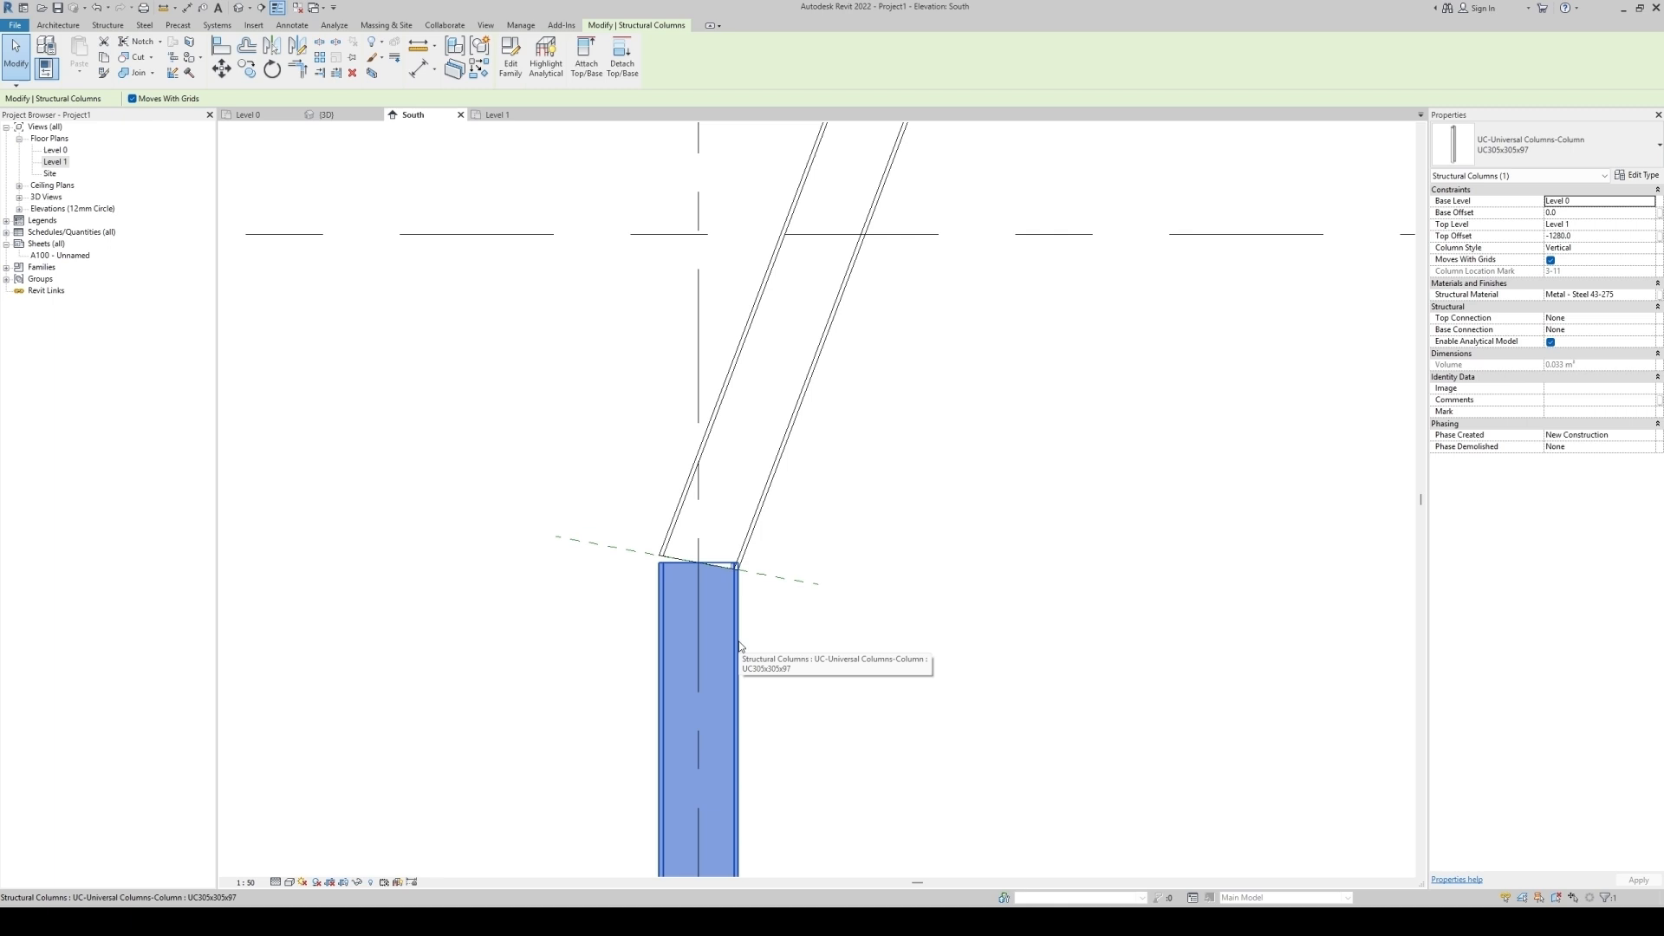
{"action": "left_click", "coordinate": [136, 58]}
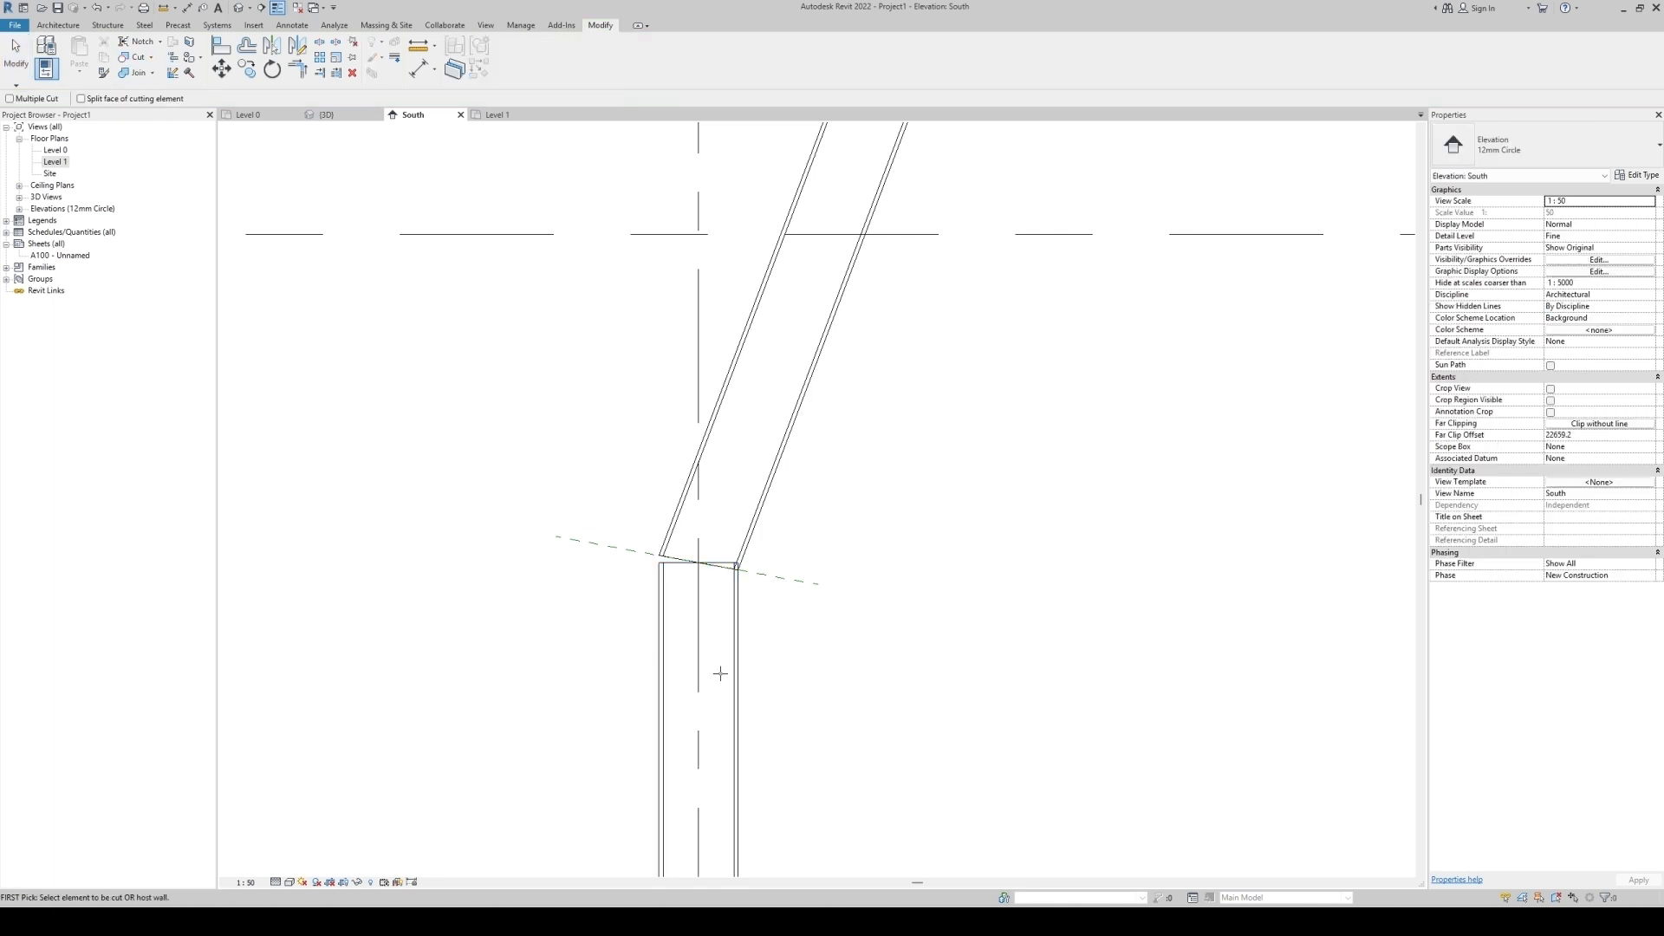
{"action": "left_click", "coordinate": [740, 614]}
{"action": "left_click", "coordinate": [773, 577]}
{"action": "key", "text": "Escape"}
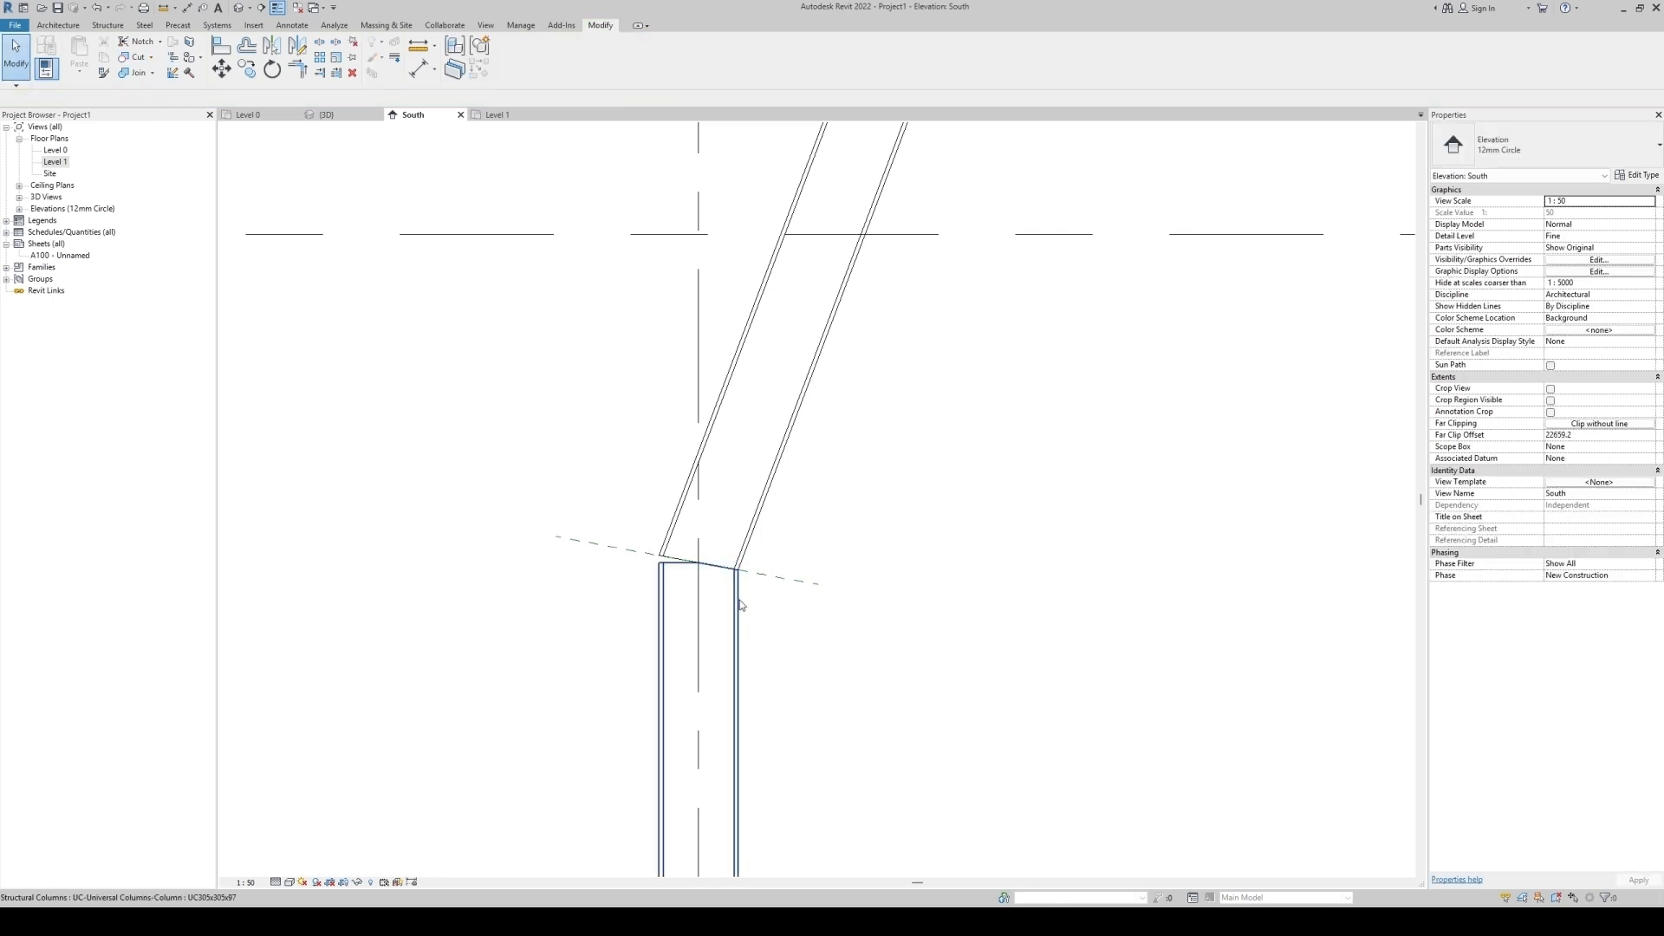
{"action": "left_click", "coordinate": [739, 610]}
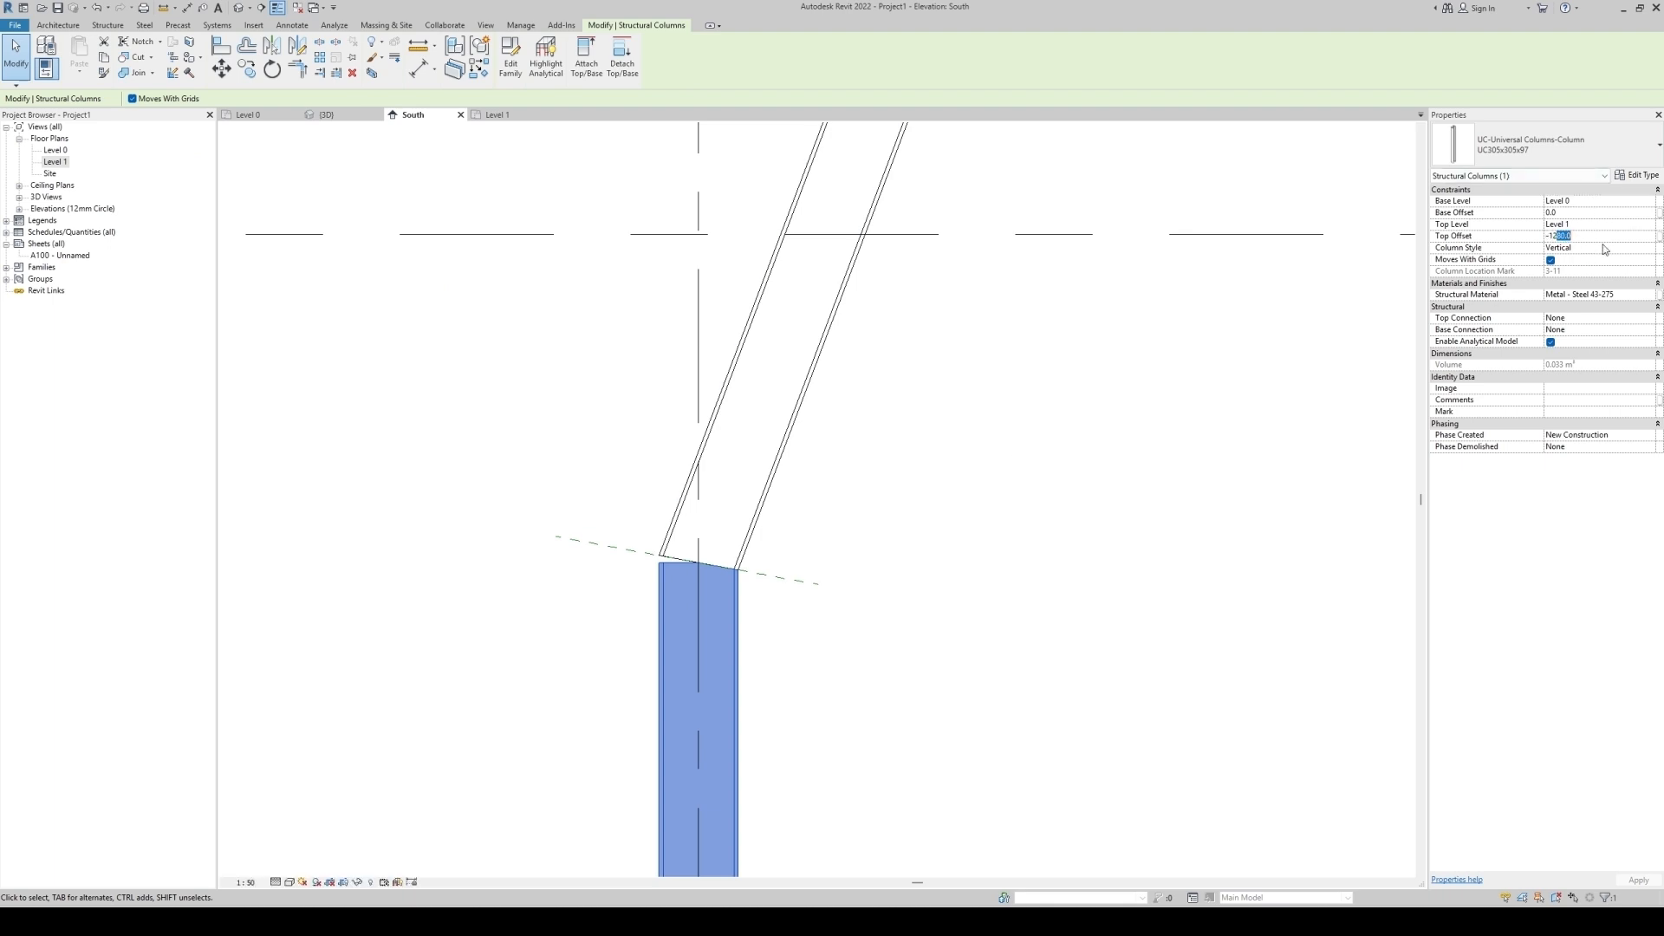
{"action": "key", "text": "Return"}
{"action": "left_click", "coordinate": [1057, 462]}
Remove the existing reference plane at the upper joint between the slanted and upper columns.
{"action": "scroll", "coordinate": [680, 632], "scroll_direction": "down", "scroll_amount": 5}
{"action": "scroll", "coordinate": [789, 516], "scroll_direction": "up", "scroll_amount": 3}
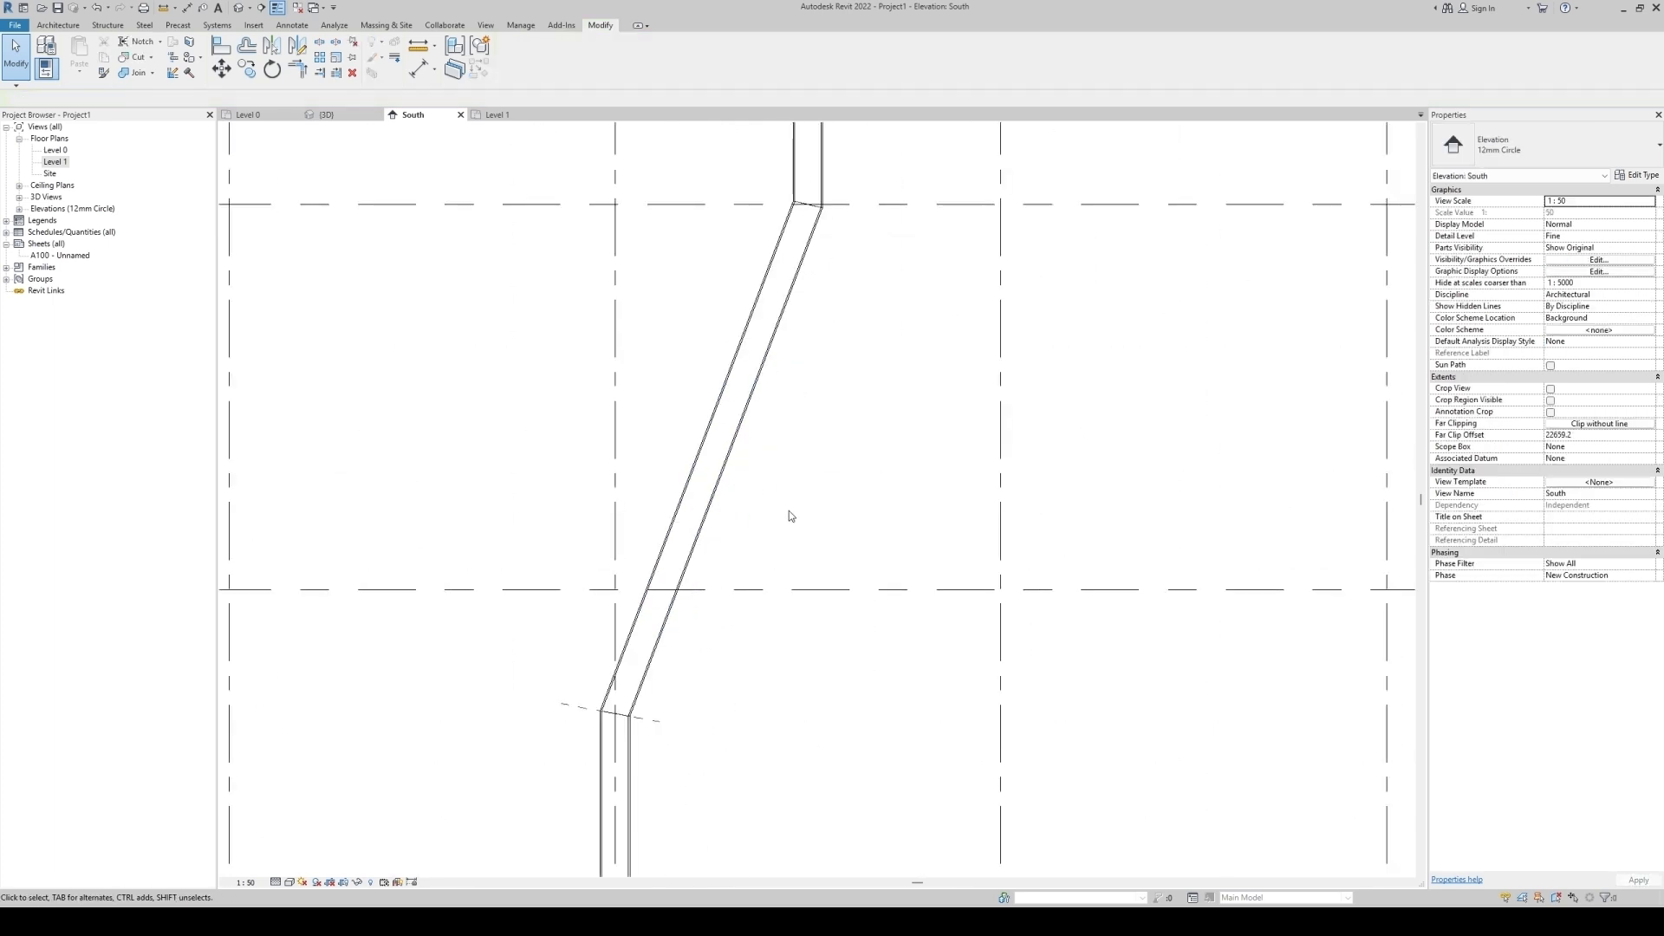
{"action": "scroll", "coordinate": [870, 245], "scroll_direction": "up", "scroll_amount": 4}
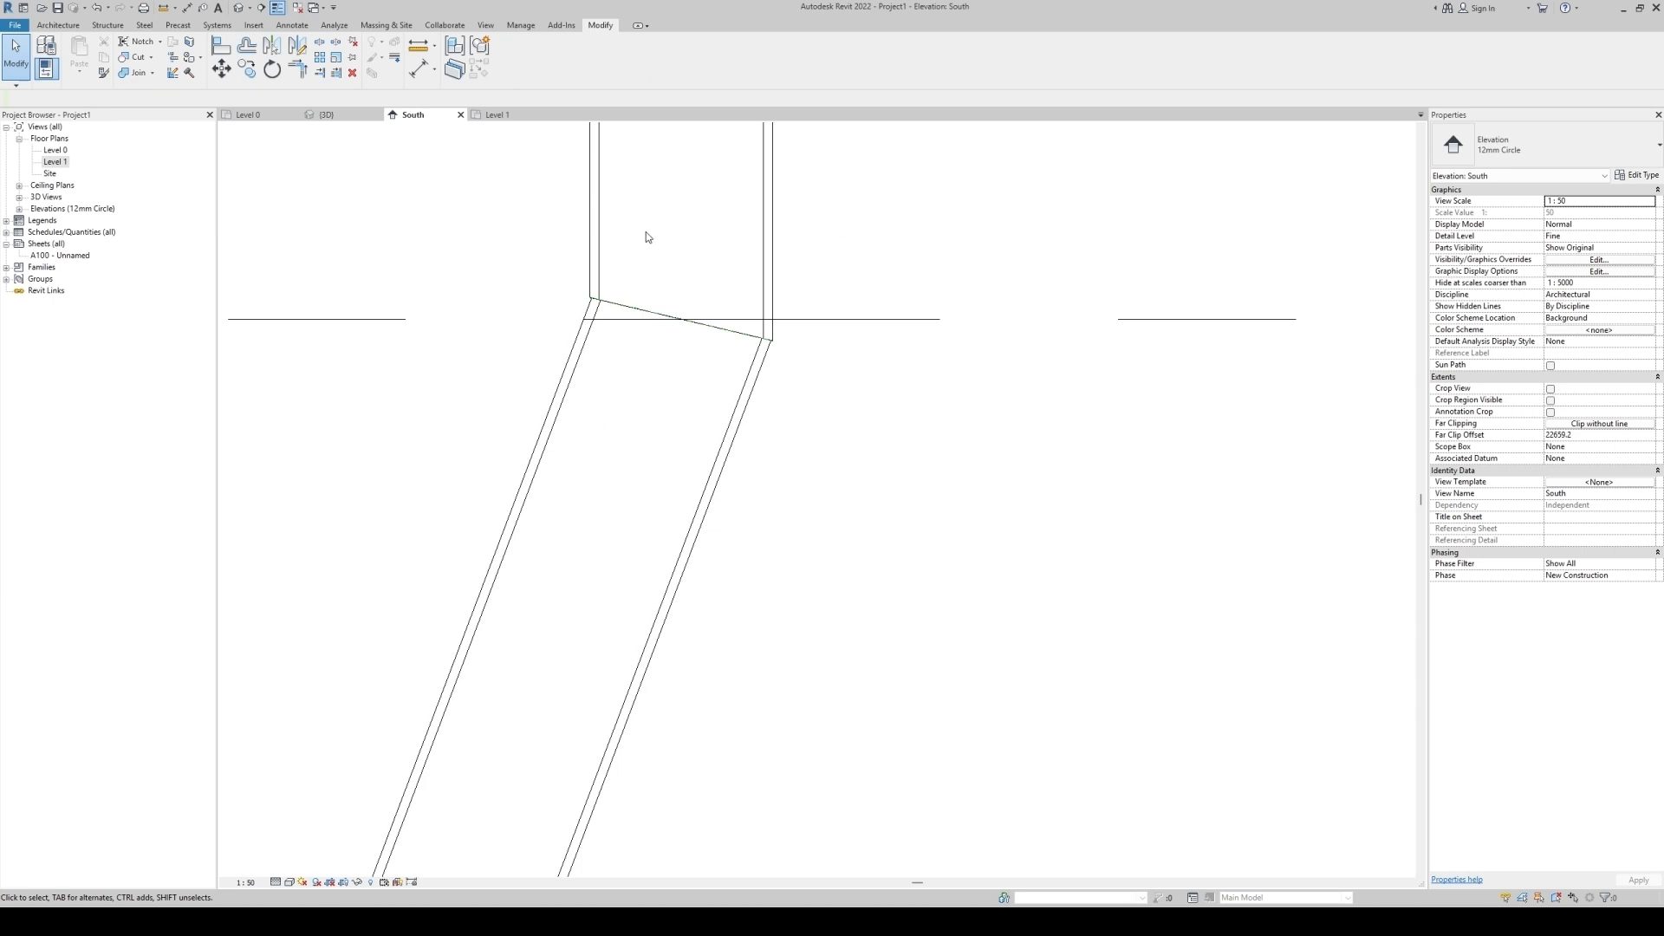
{"action": "scroll", "coordinate": [650, 243], "scroll_direction": "up", "scroll_amount": 3}
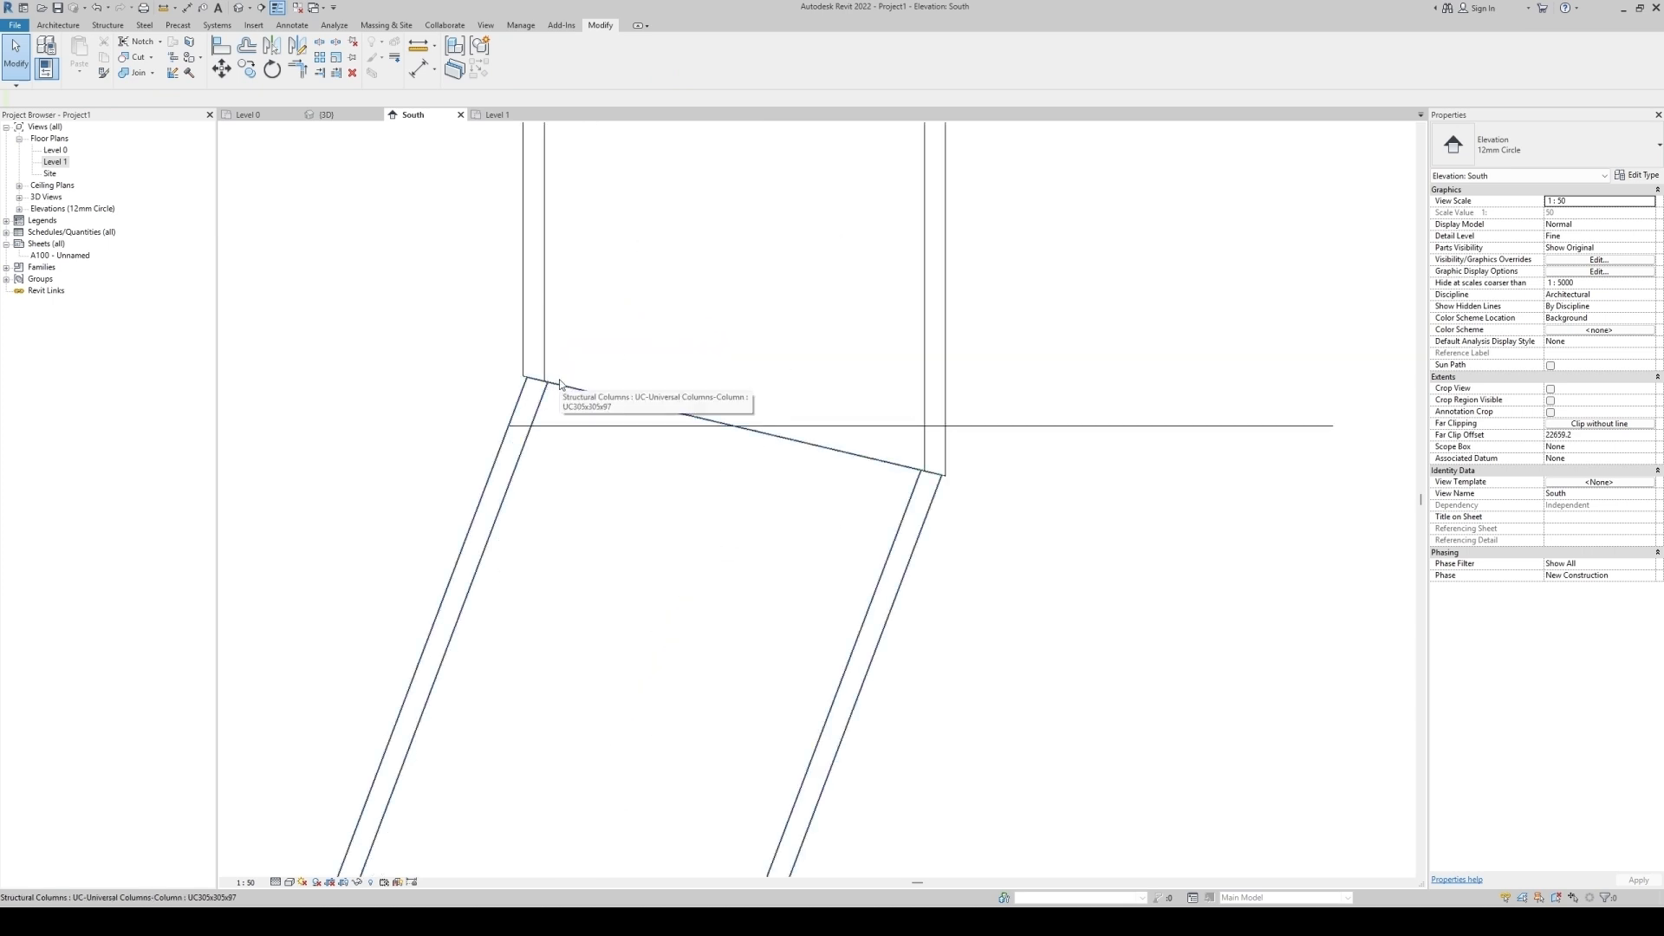
{"action": "scroll", "coordinate": [933, 501], "scroll_direction": "down", "scroll_amount": 5}
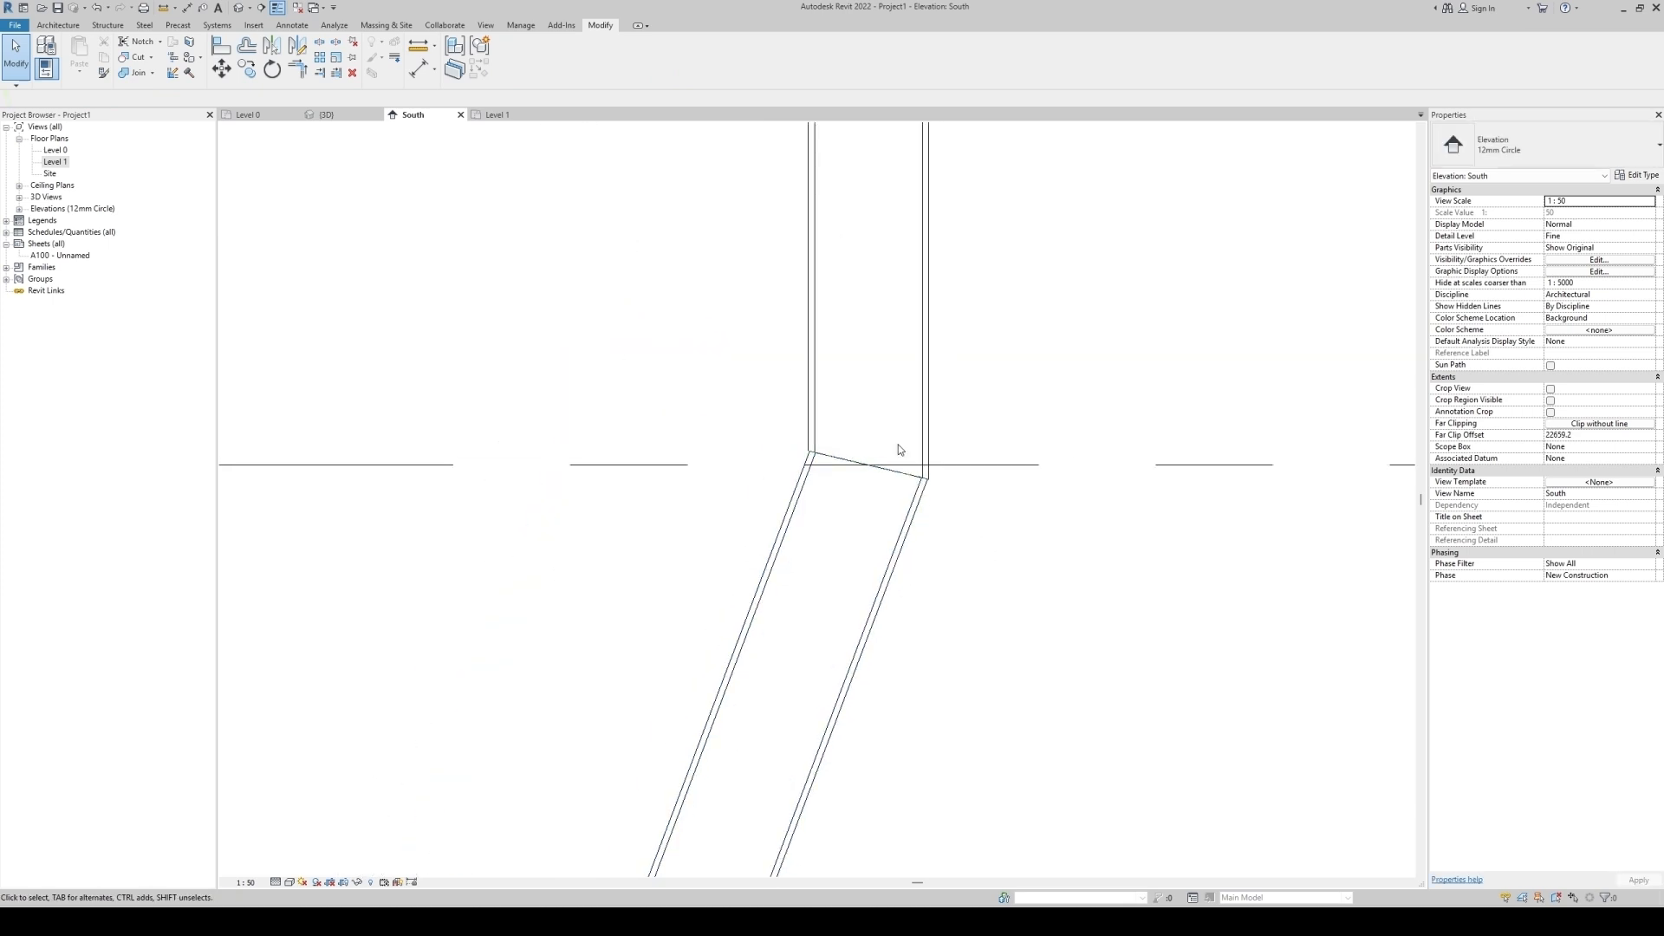
{"action": "scroll", "coordinate": [874, 414], "scroll_direction": "up", "scroll_amount": 8}
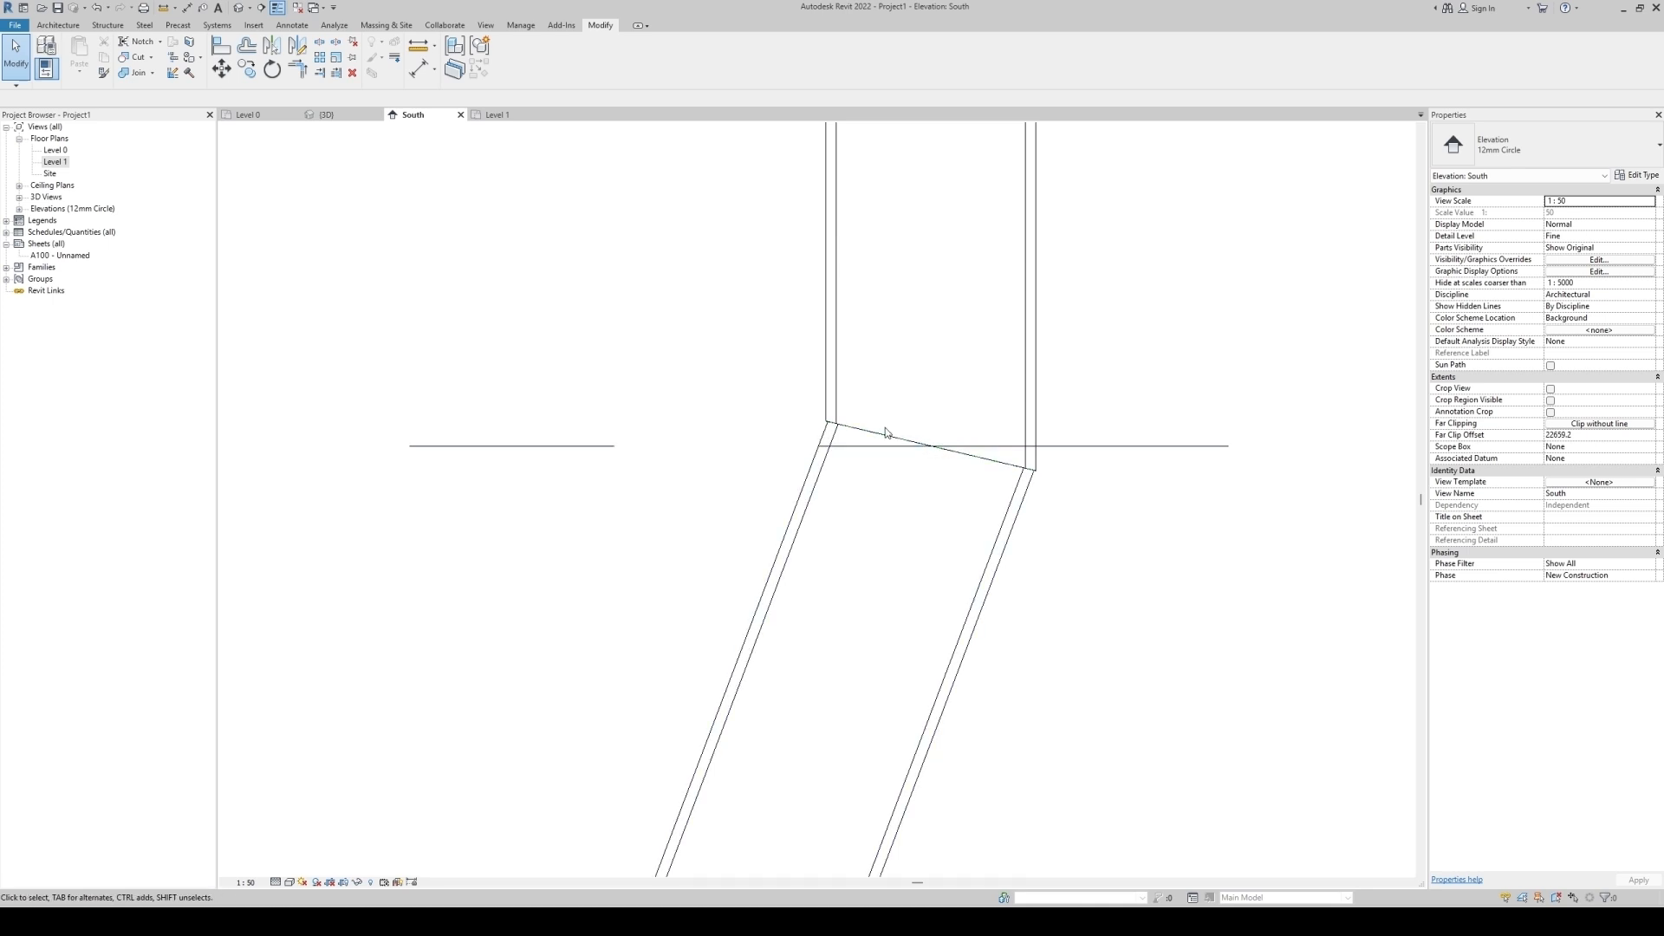
{"action": "left_click_drag", "start_coordinate": [697, 346], "coordinate": [1185, 613]}
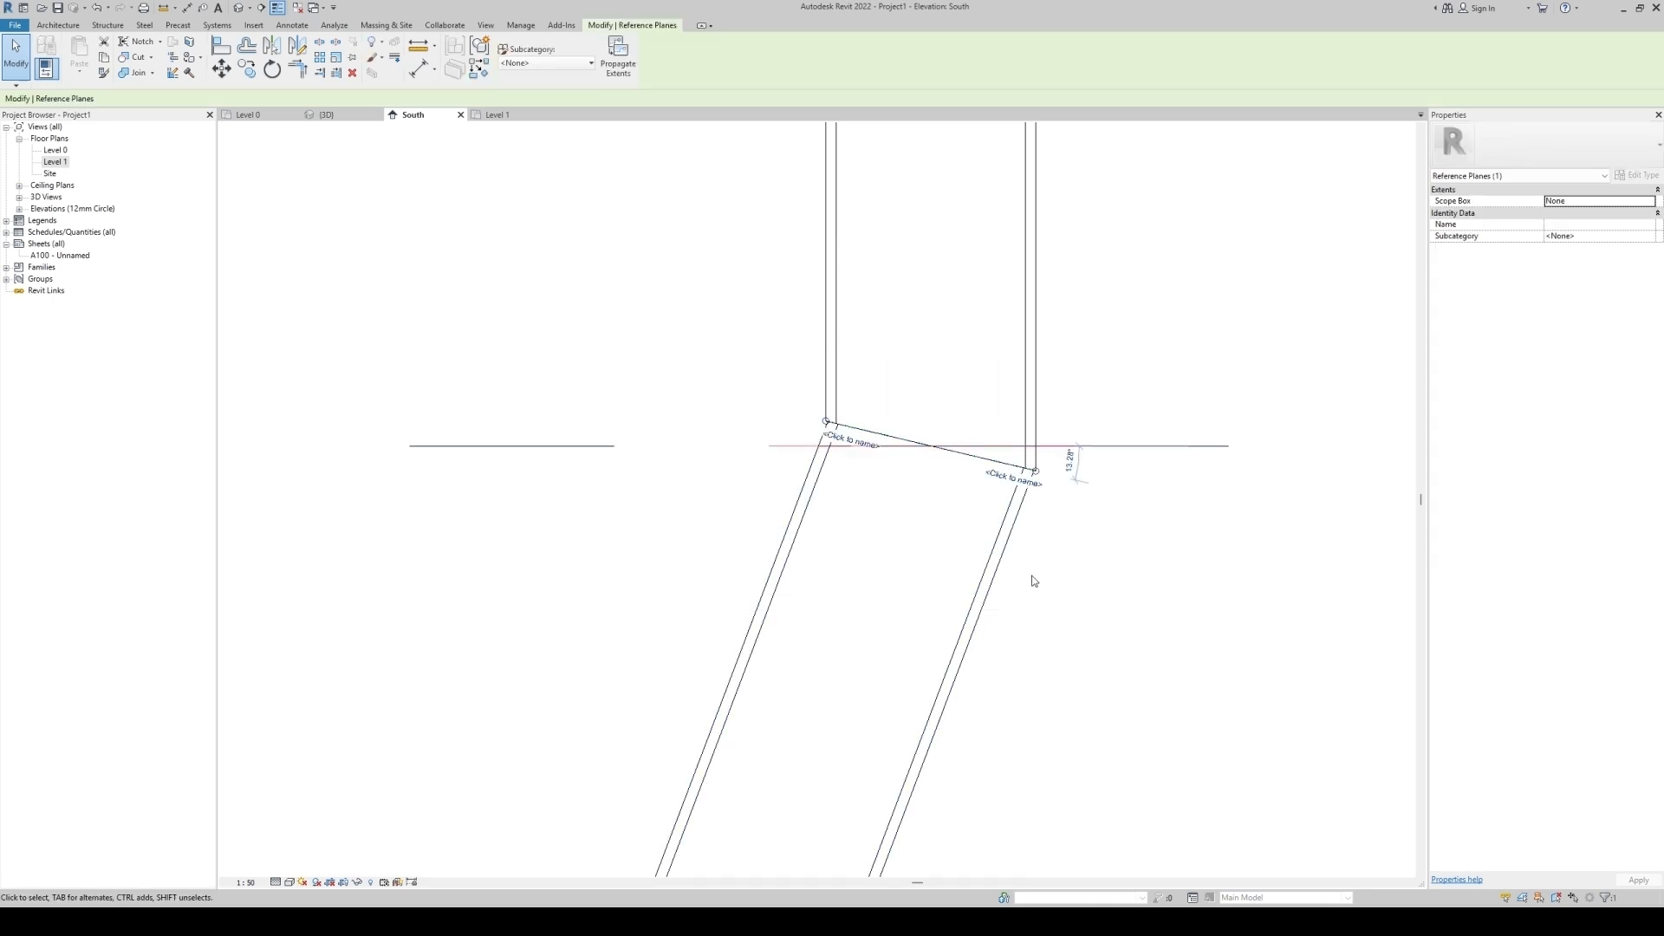
{"action": "key", "text": "Escape"}
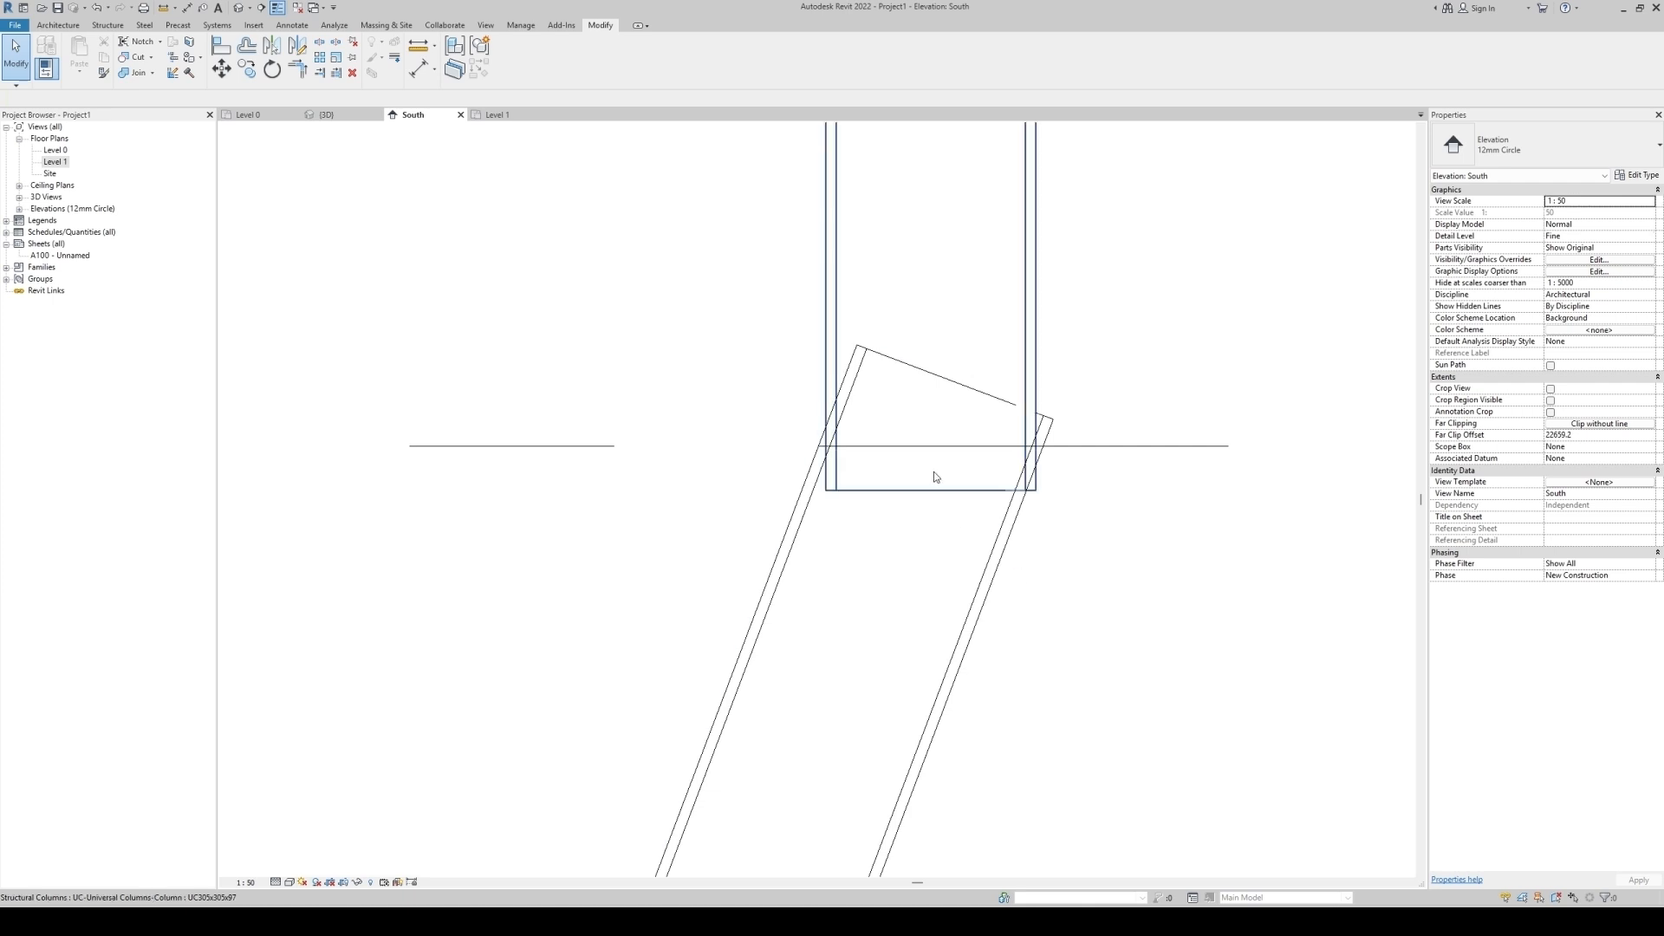
Draw a new reference plane along the slanted column's top end, from its right corner to its left corner.
{"action": "key", "text": "r"}
{"action": "key", "text": "p"}
{"action": "left_click", "coordinate": [1031, 464]}
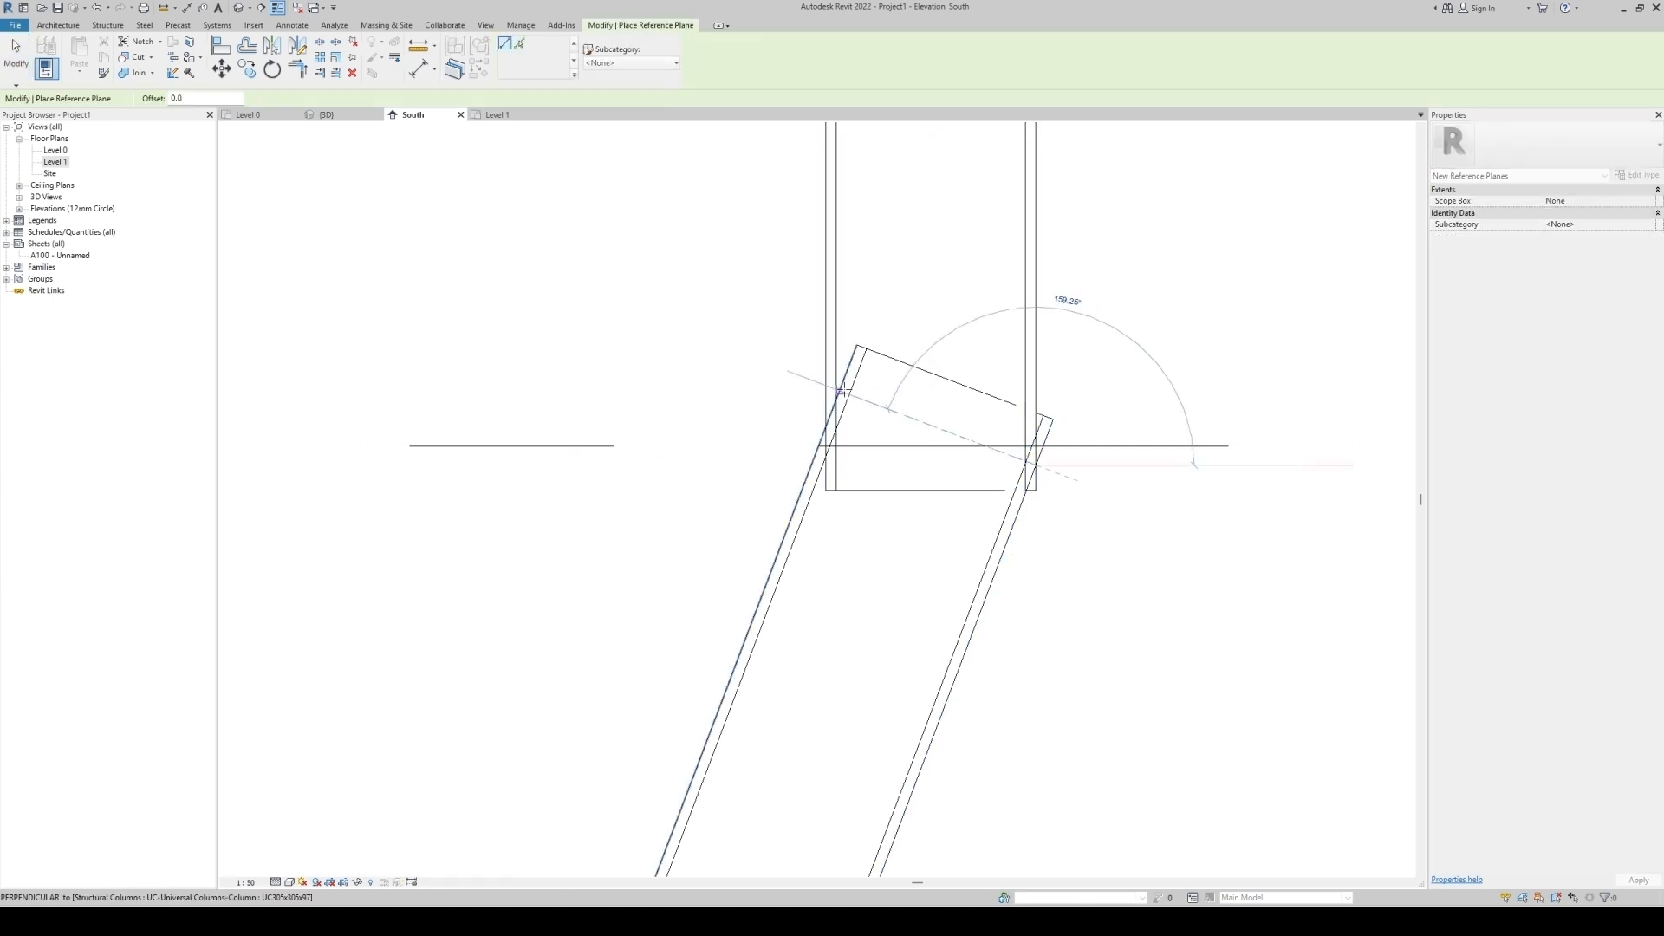
{"action": "left_click", "coordinate": [828, 427]}
{"action": "key", "text": "Escape"}
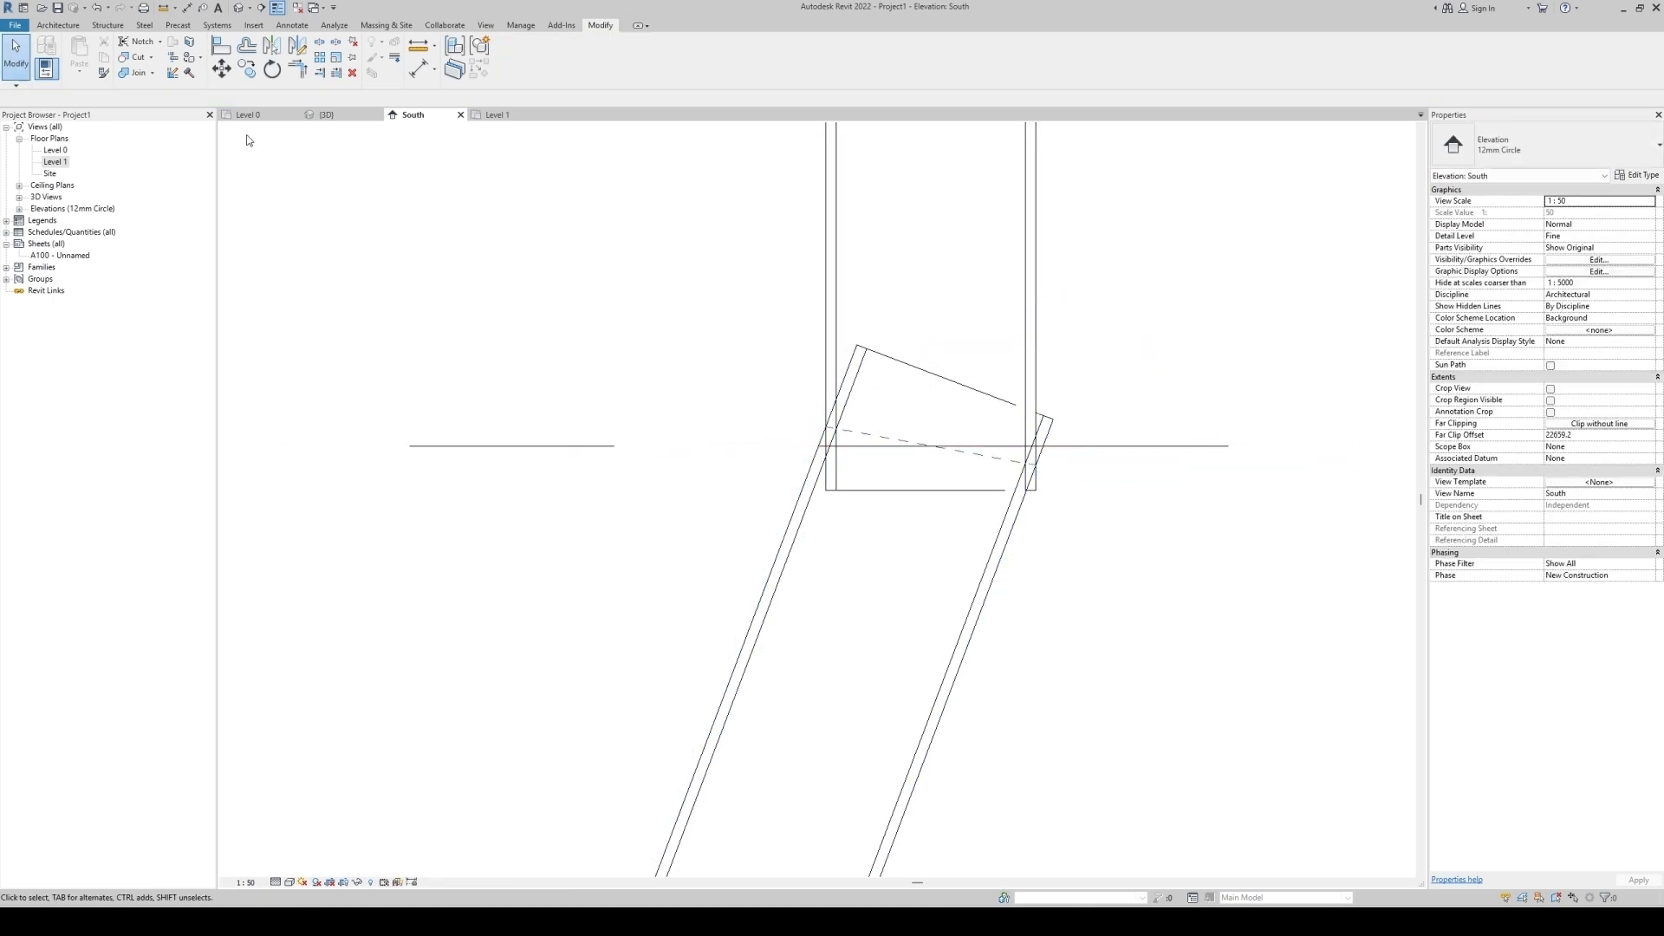
Cut the slanted column with the new reference plane at the upper joint.
{"action": "left_click", "coordinate": [128, 59]}
{"action": "left_click", "coordinate": [982, 459]}
{"action": "left_click", "coordinate": [1021, 430]}
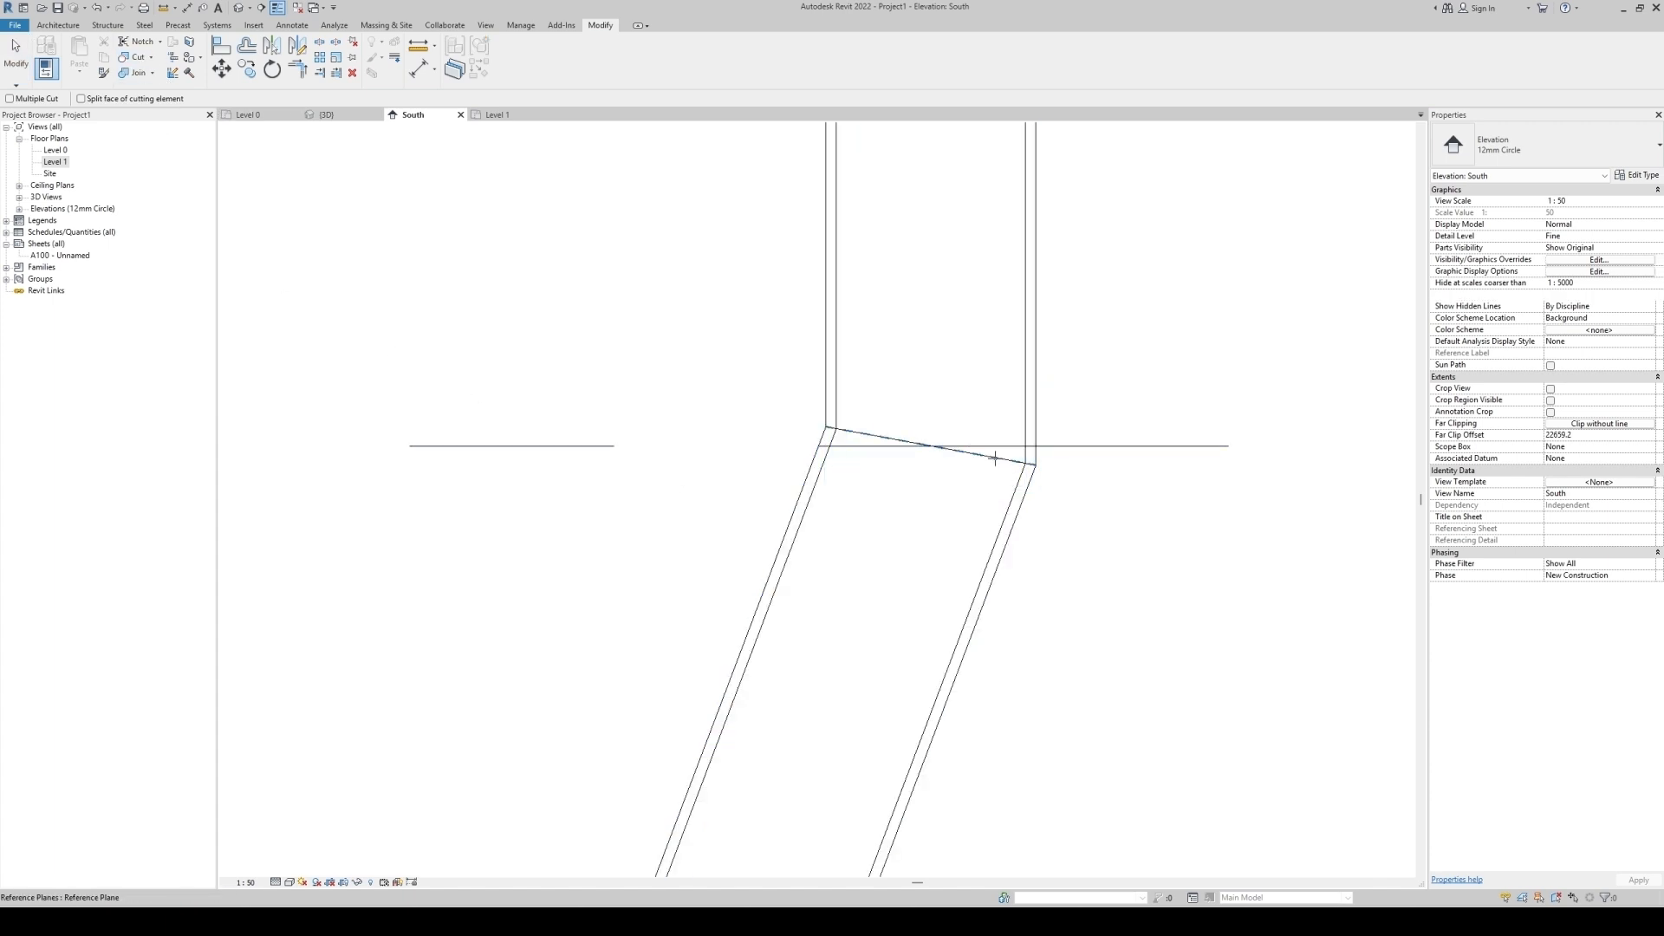
{"action": "key", "text": "Escape"}
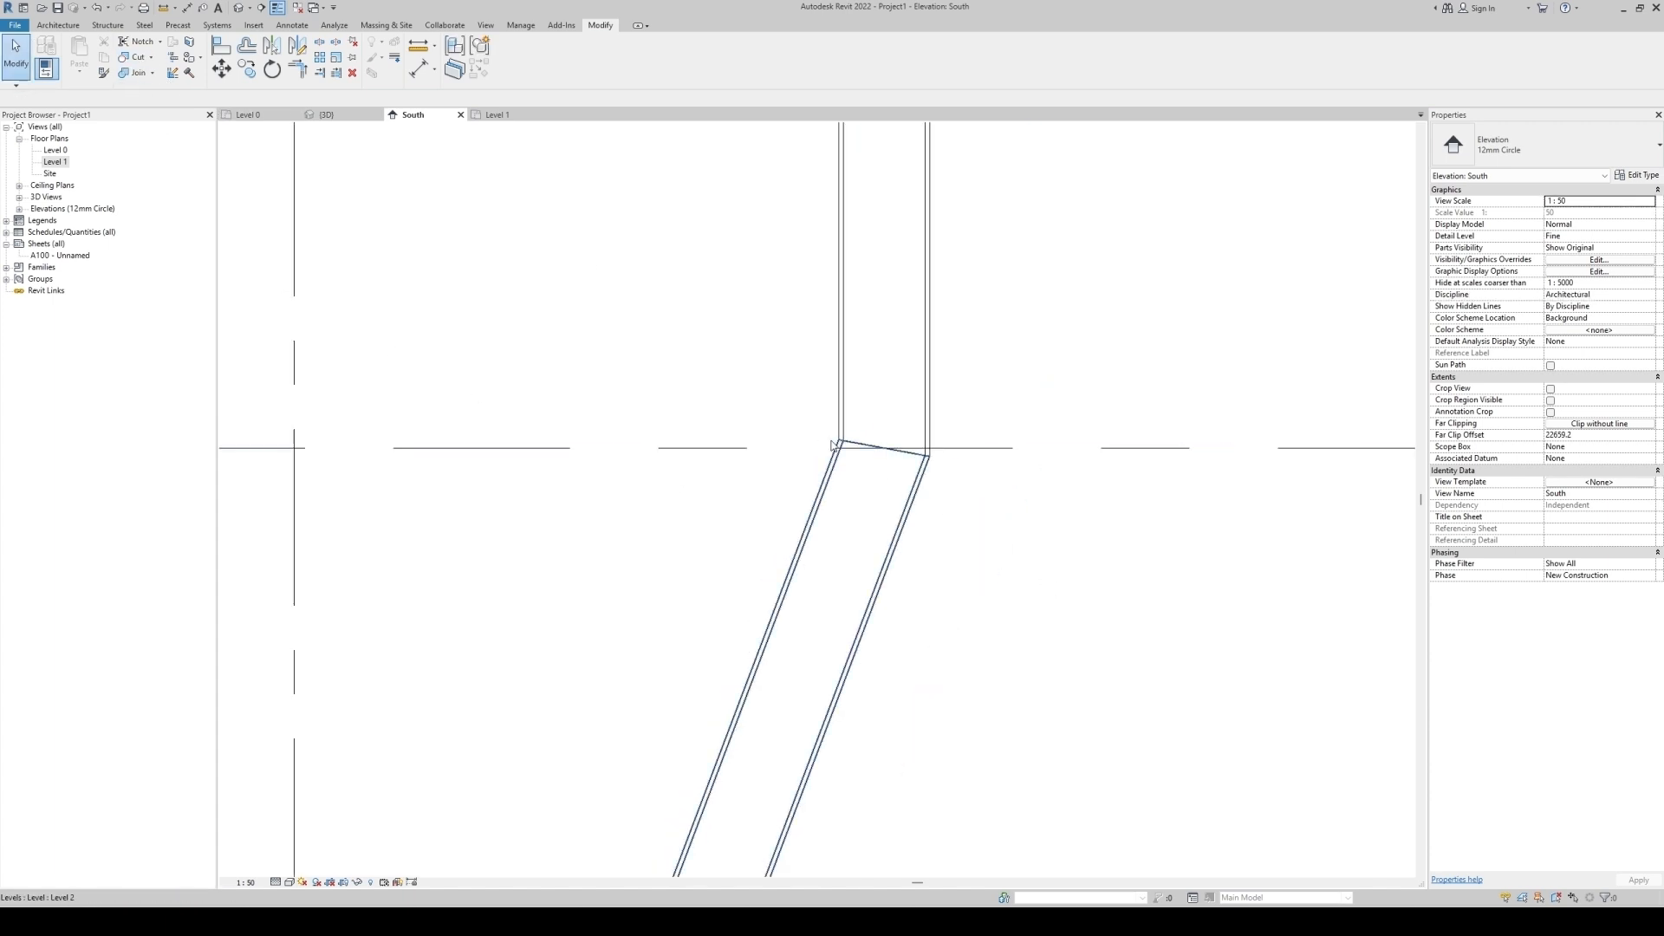
Open the 3D view and inspect the three connected columns and their joints.
{"action": "left_click", "coordinate": [238, 11]}
{"action": "middle_click_drag", "start_coordinate": [806, 536], "coordinate": [783, 505], "text": "shift"}
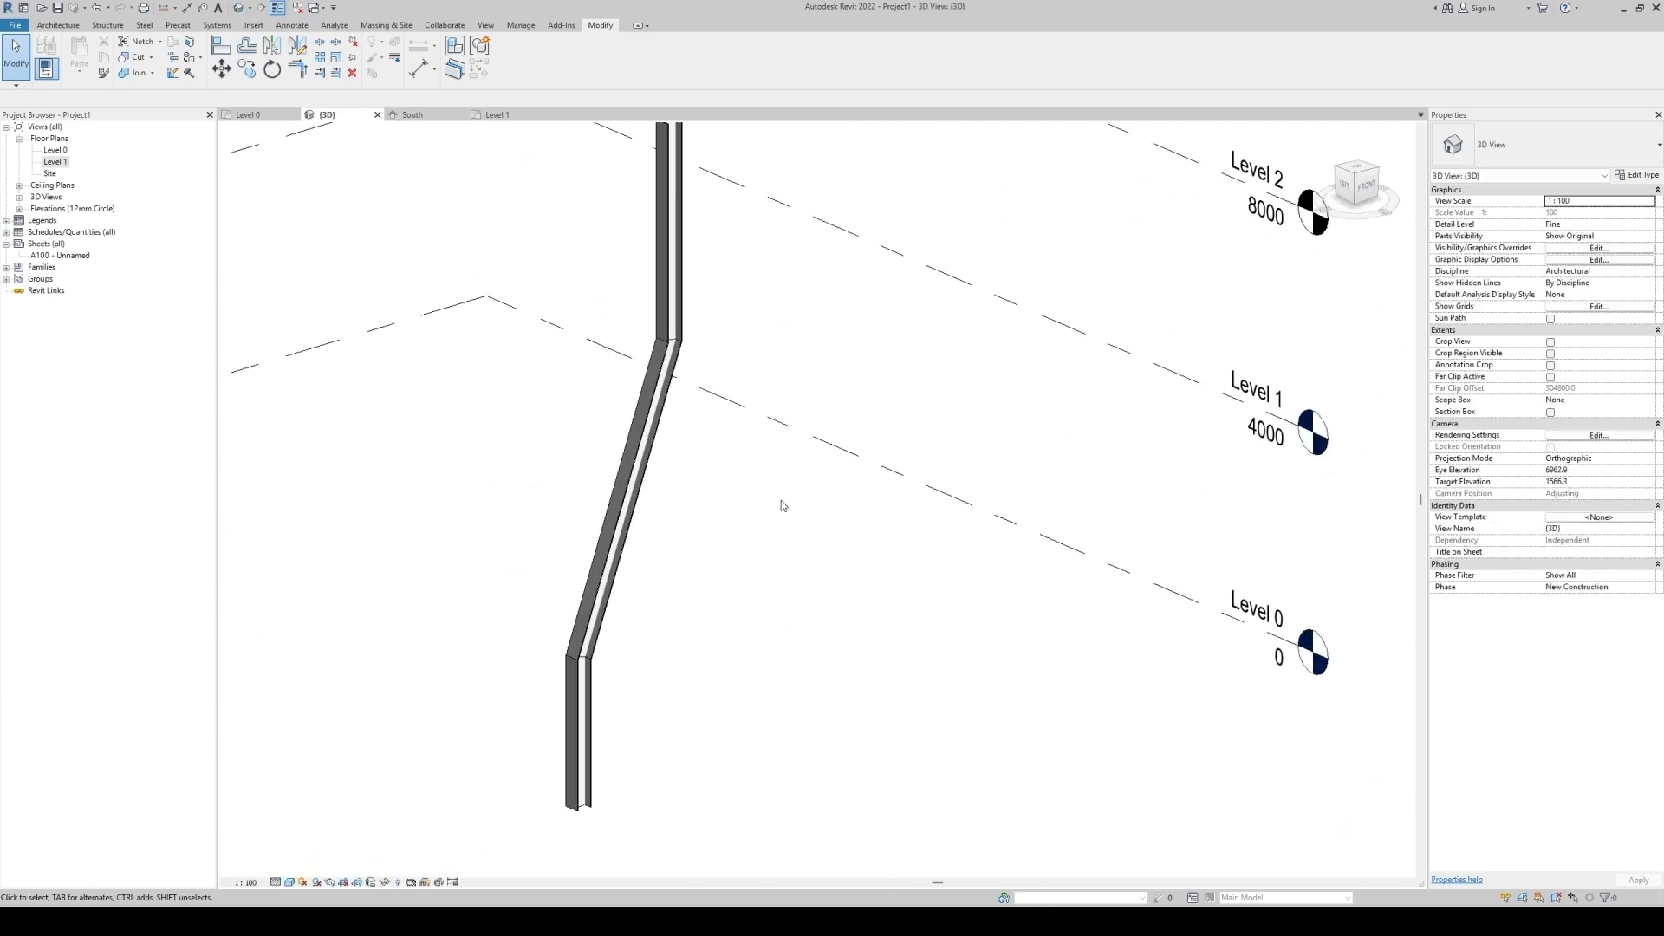
{"action": "left_click", "coordinate": [620, 512]}
{"action": "left_click", "coordinate": [578, 736], "text": "ctrl"}
{"action": "left_click", "coordinate": [665, 252], "text": "ctrl"}
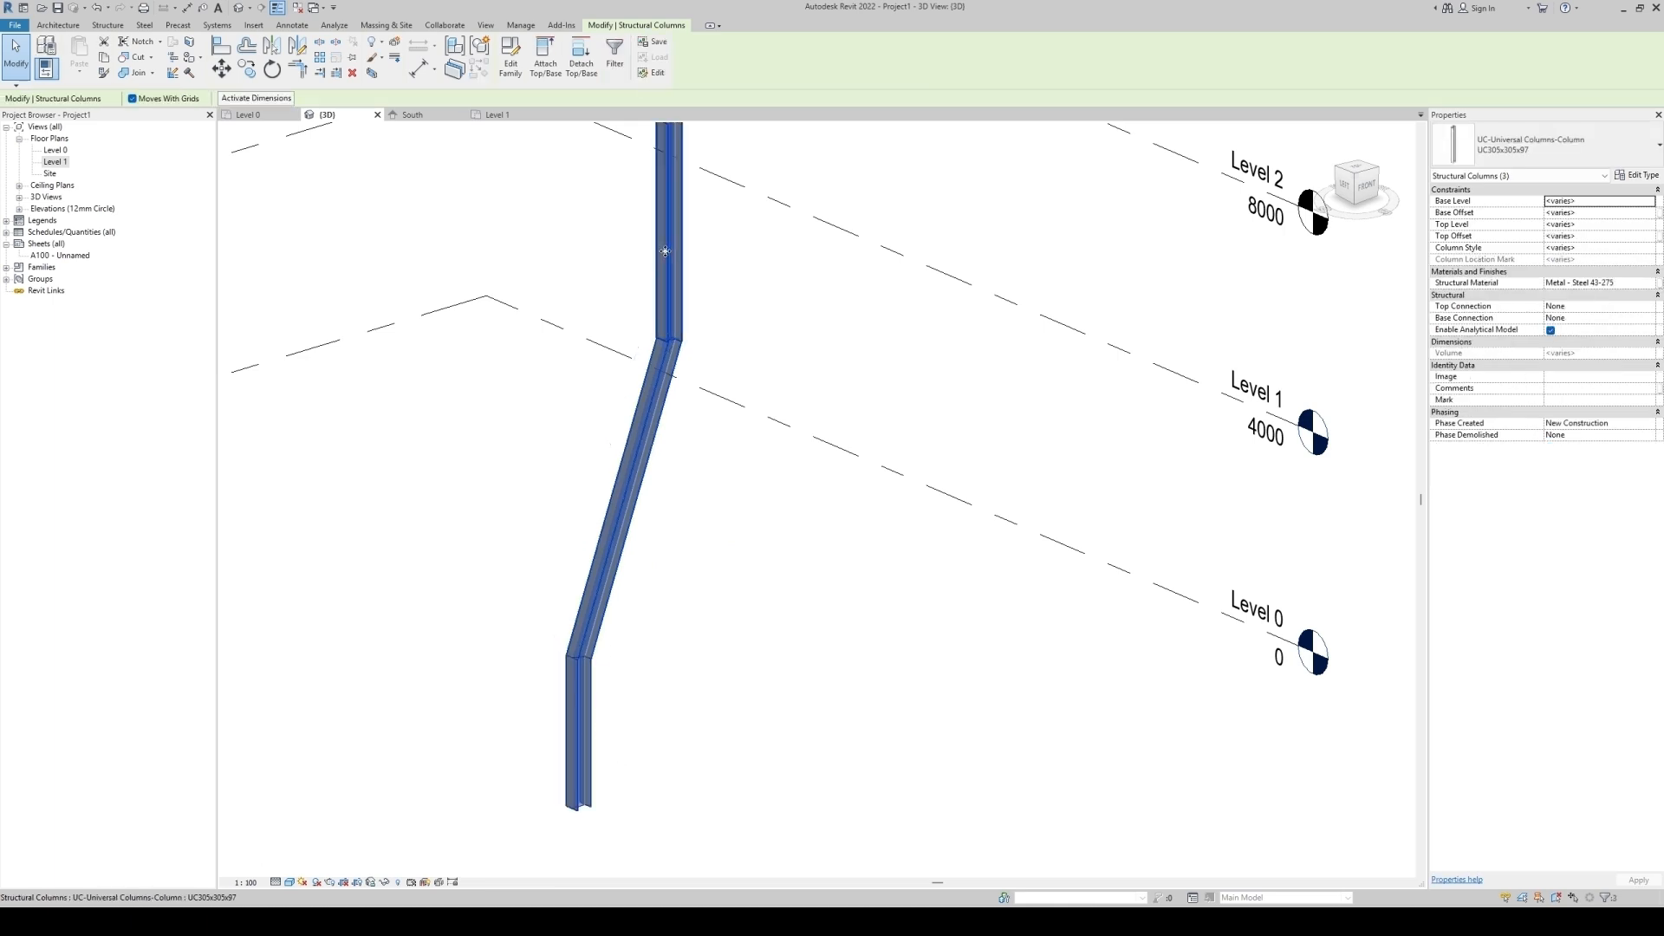
{"action": "left_click", "coordinate": [856, 378]}
{"action": "middle_click_drag", "start_coordinate": [821, 639], "coordinate": [823, 688], "text": "shift"}
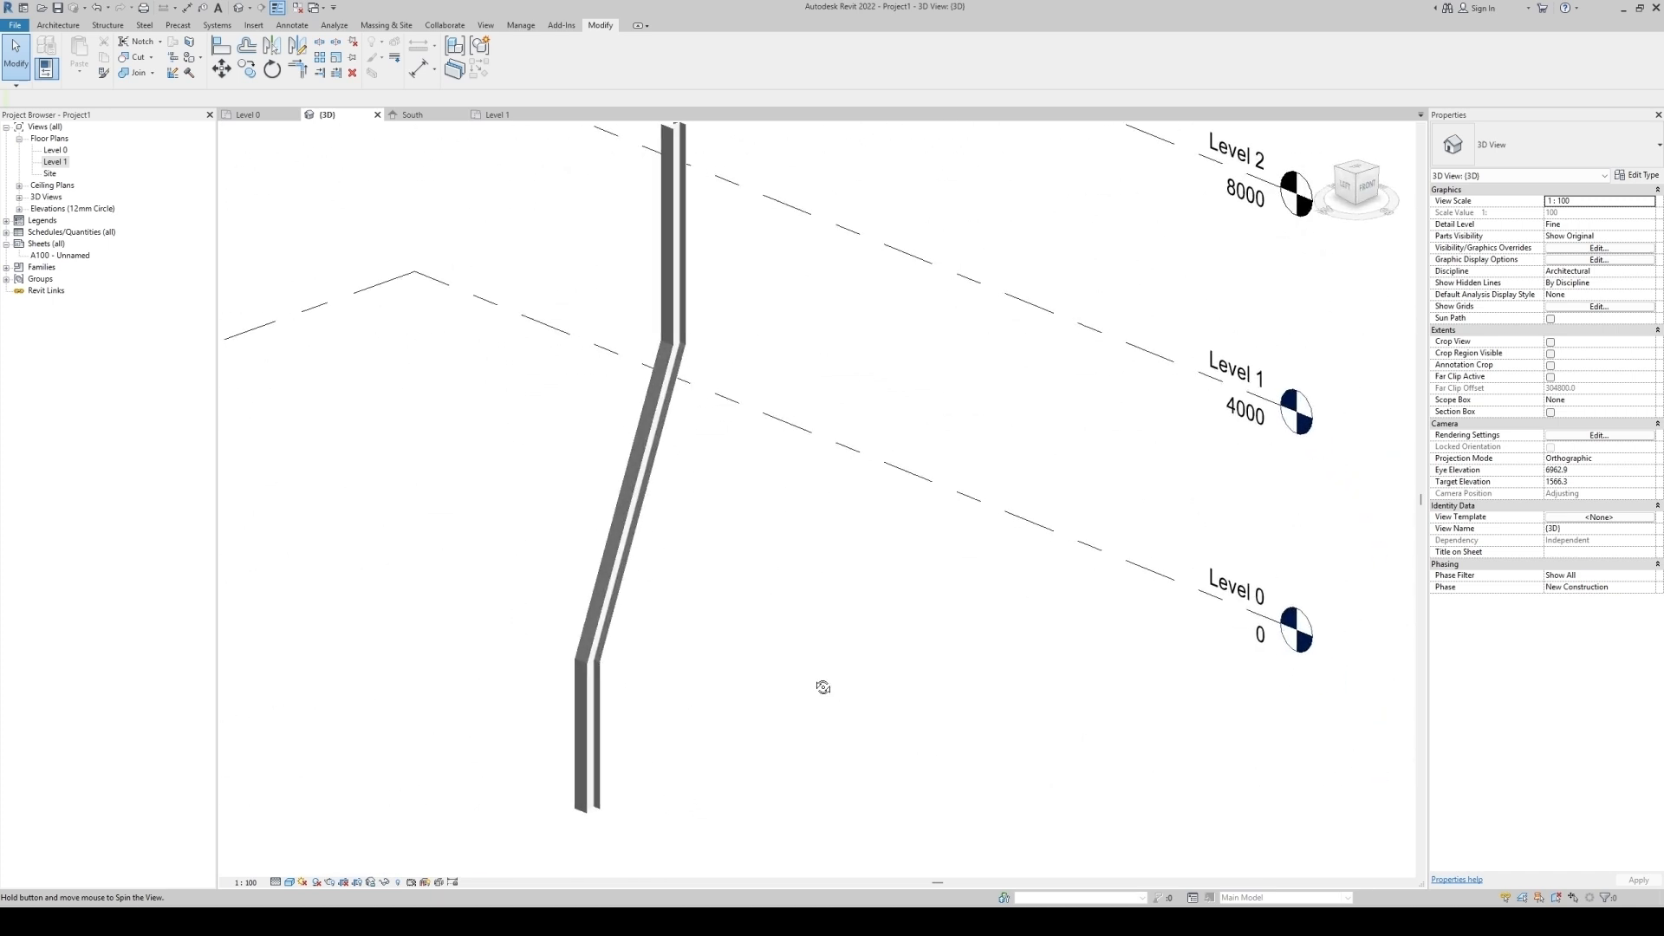
{"action": "left_click", "coordinate": [598, 719]}
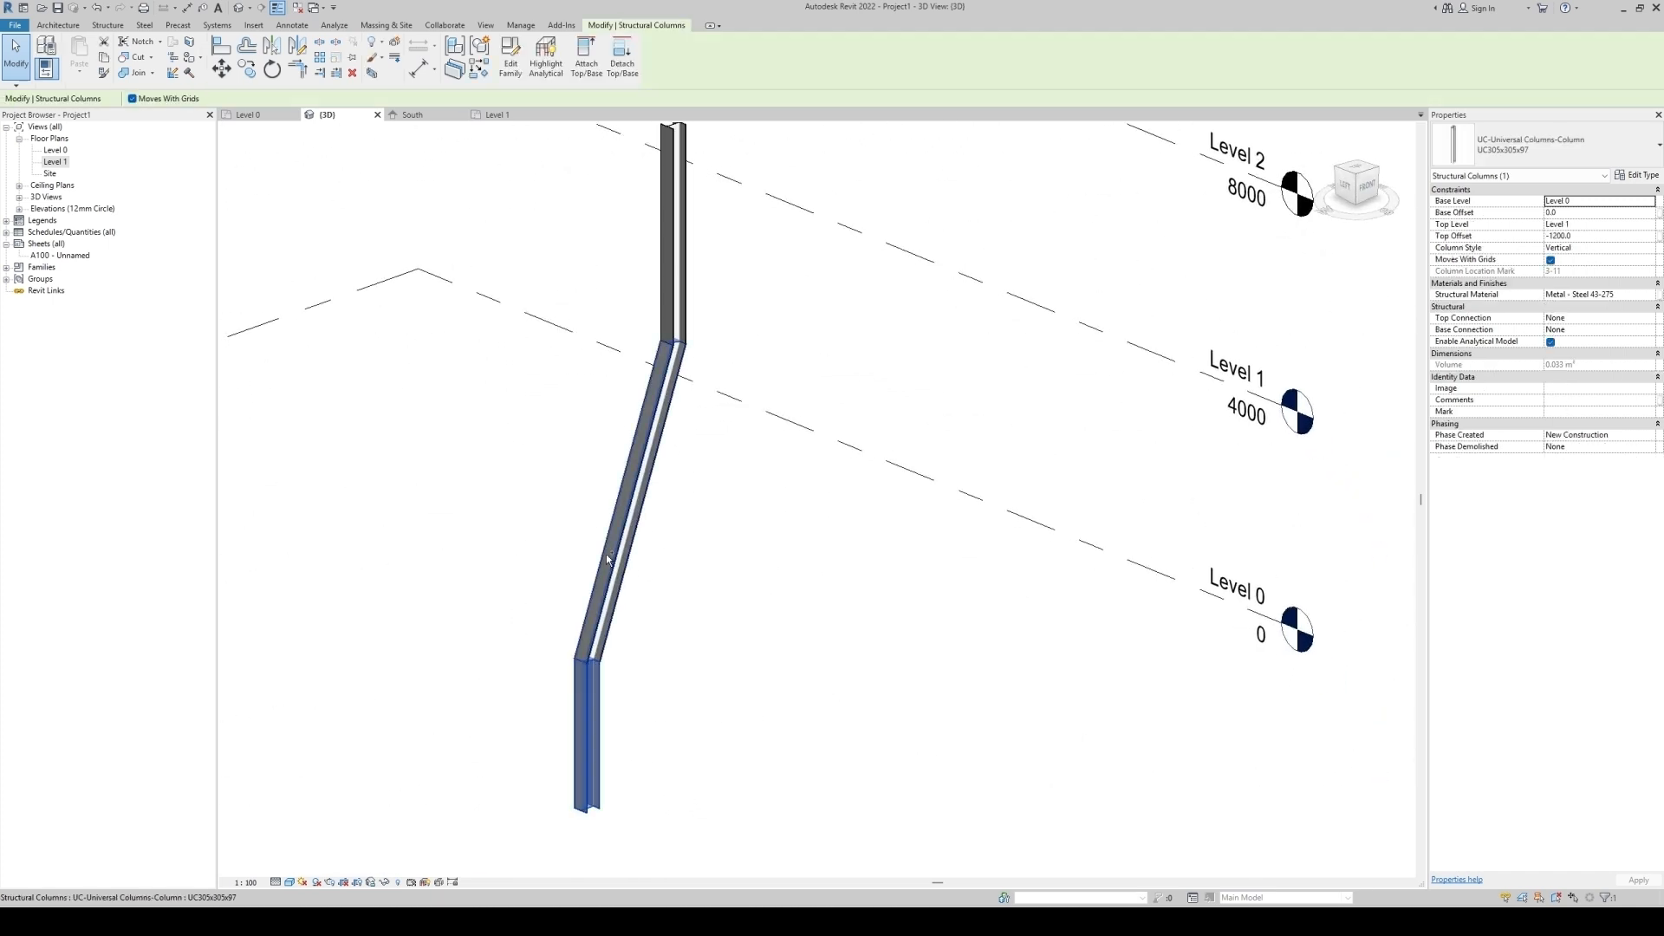
{"action": "left_click", "coordinate": [1496, 139]}
{"action": "left_click", "coordinate": [1097, 385]}
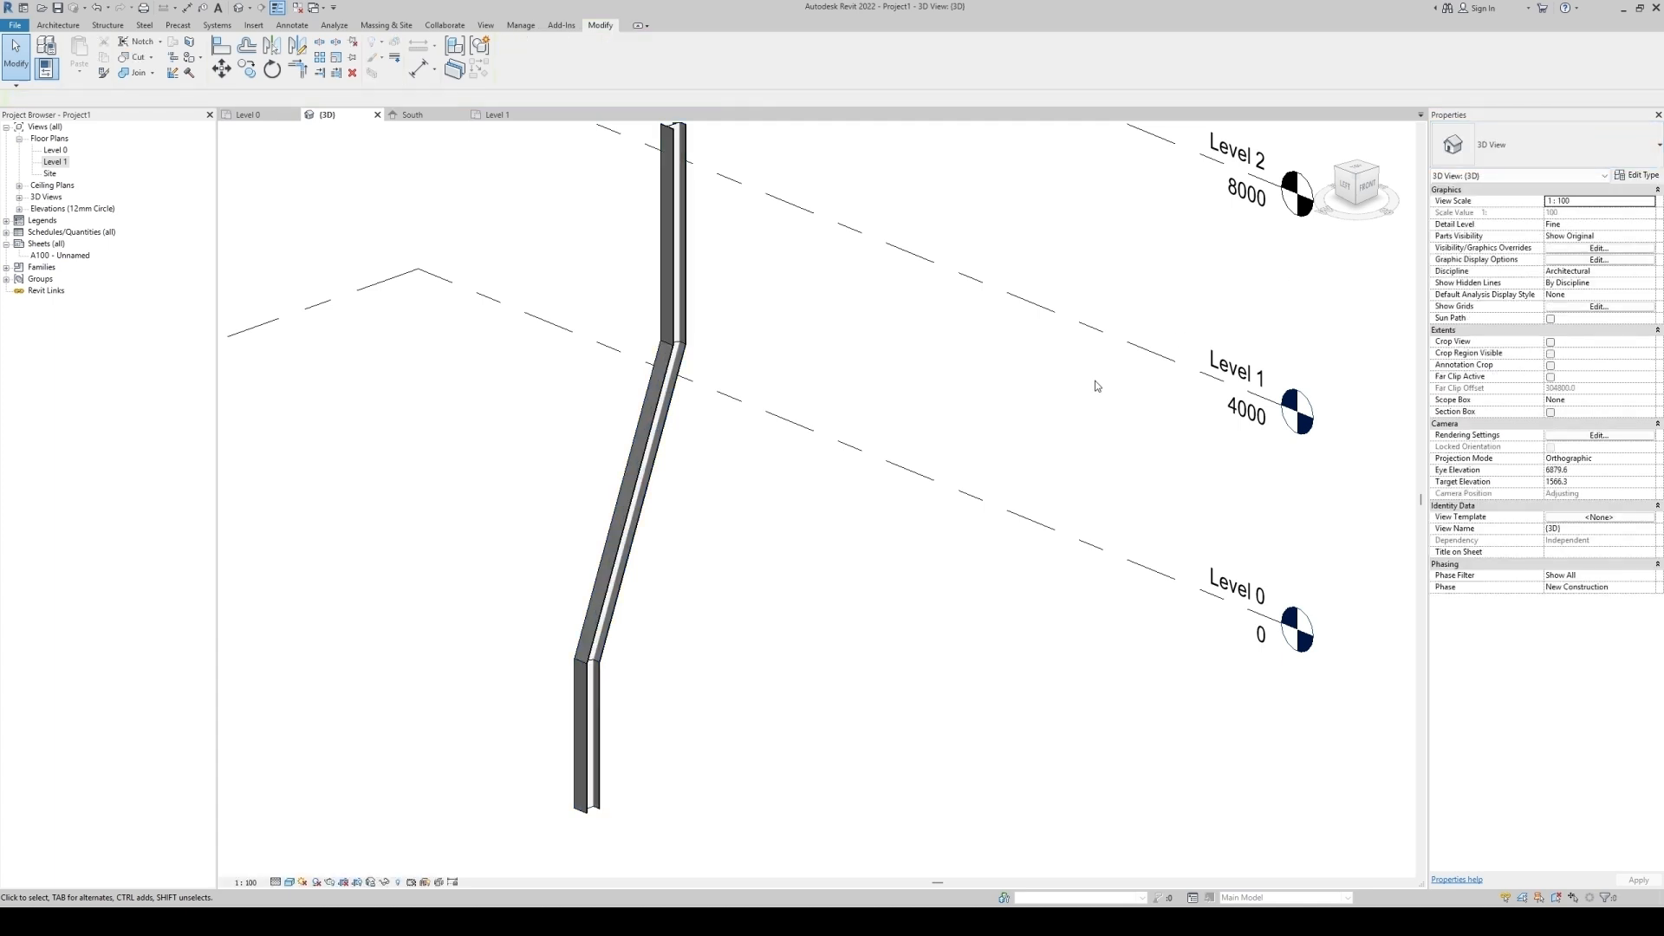